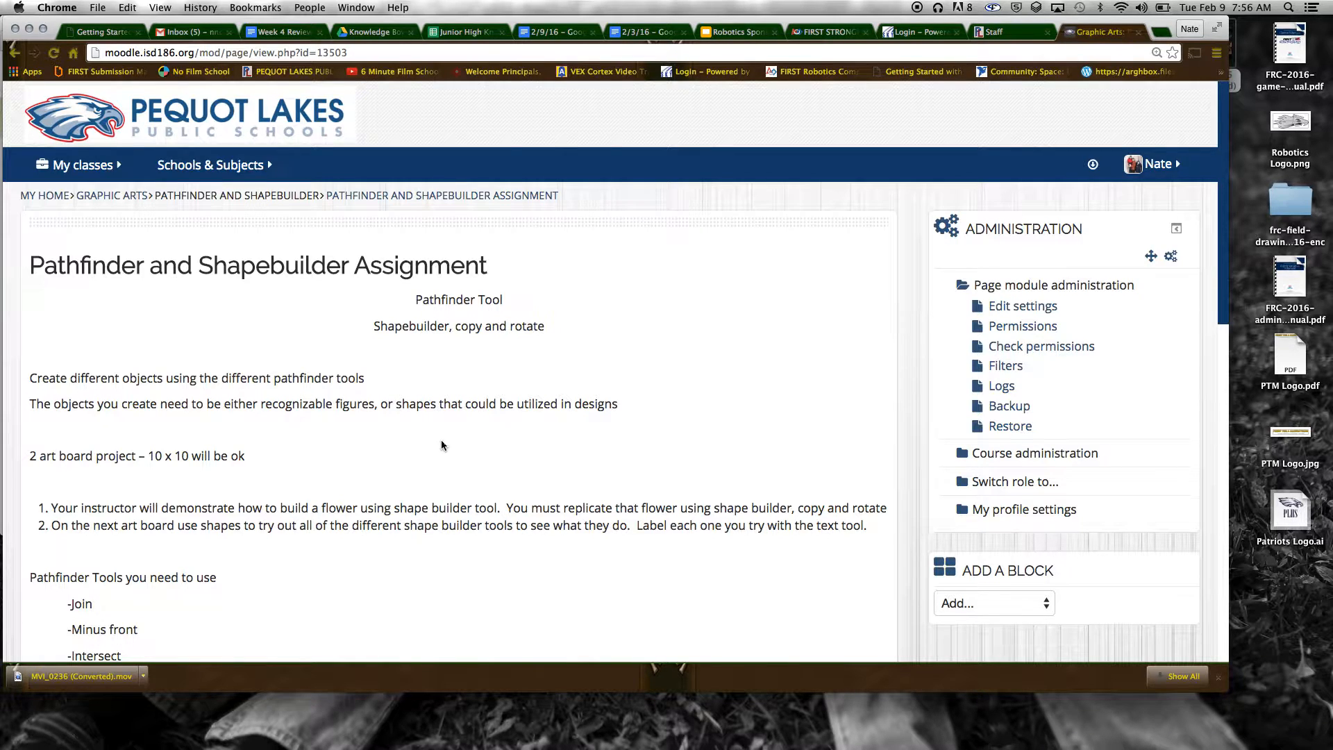
Step: Read the assignment's artboard requirement and the two numbered instructions about the flower and the labelled shape experiments
scroll(440, 440, down, 1)
scroll(439, 440, down, 2)
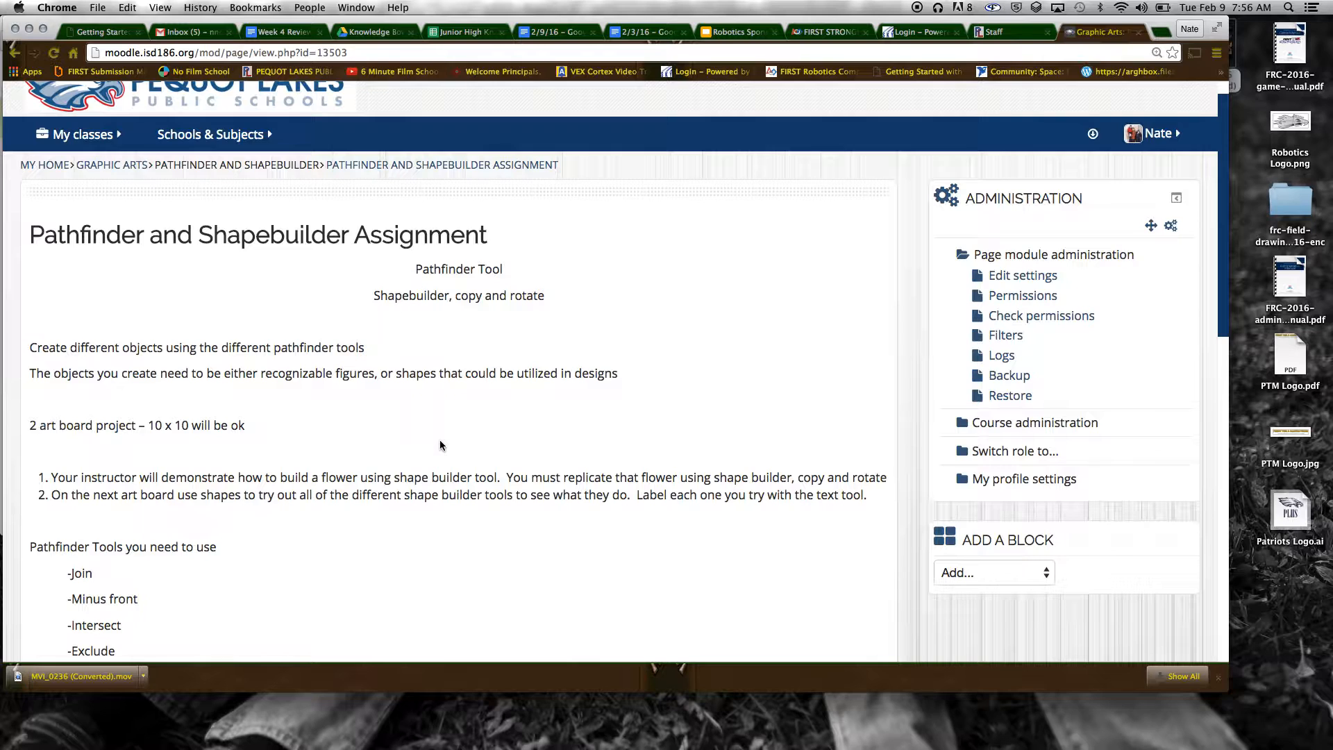
scroll(466, 444, down, 2)
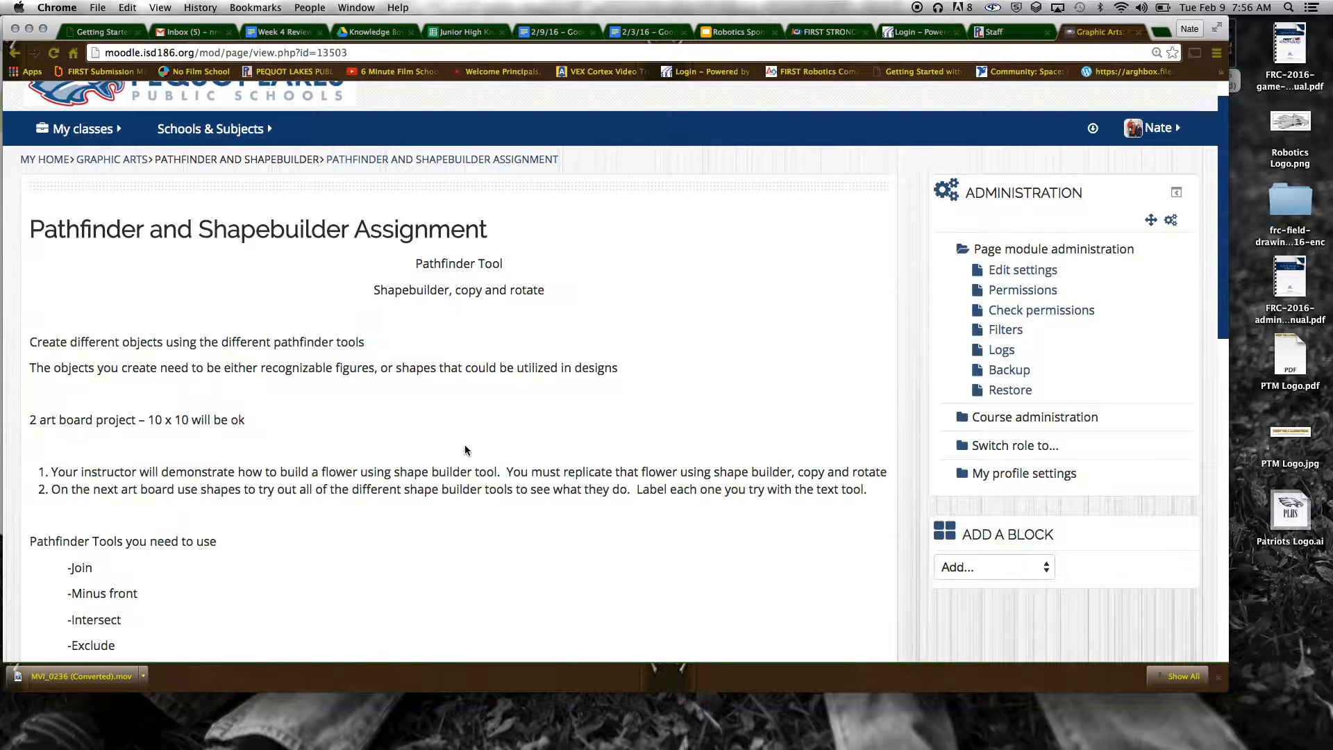
scroll(469, 445, down, 4)
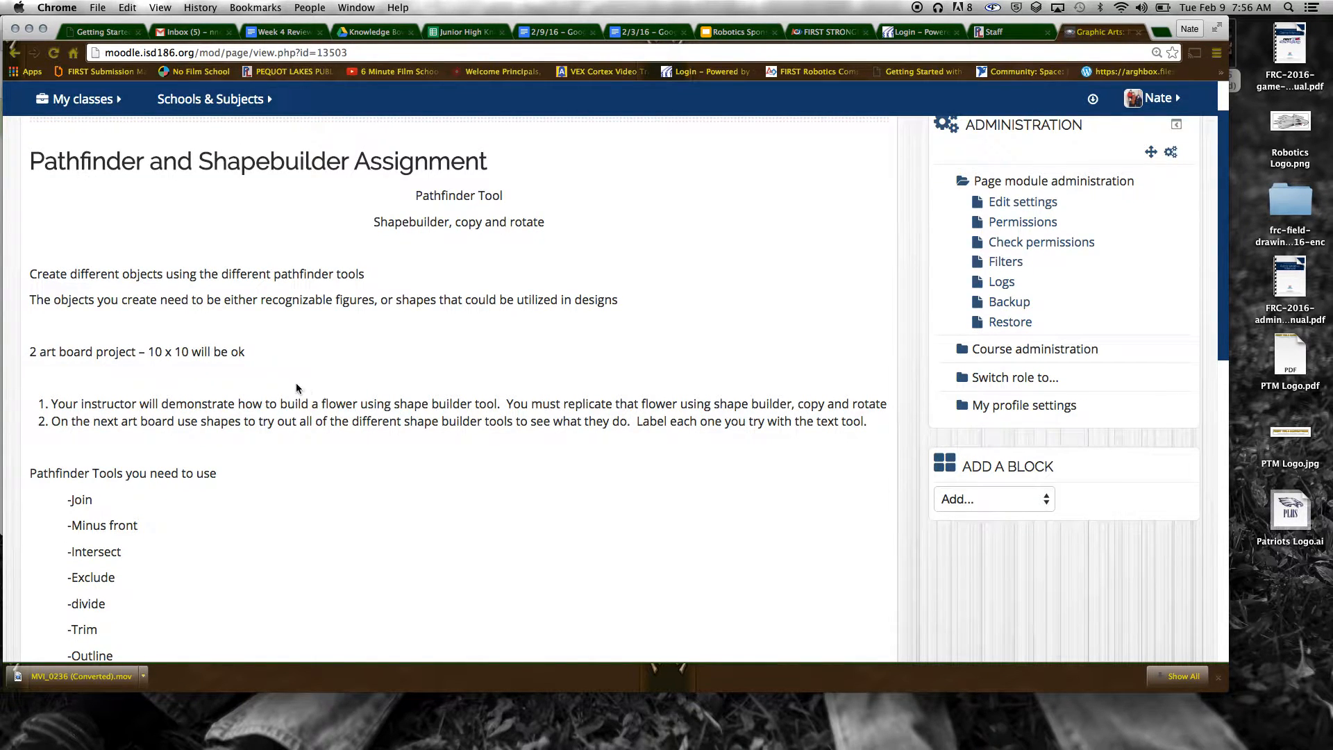
drag(29, 352, 245, 358)
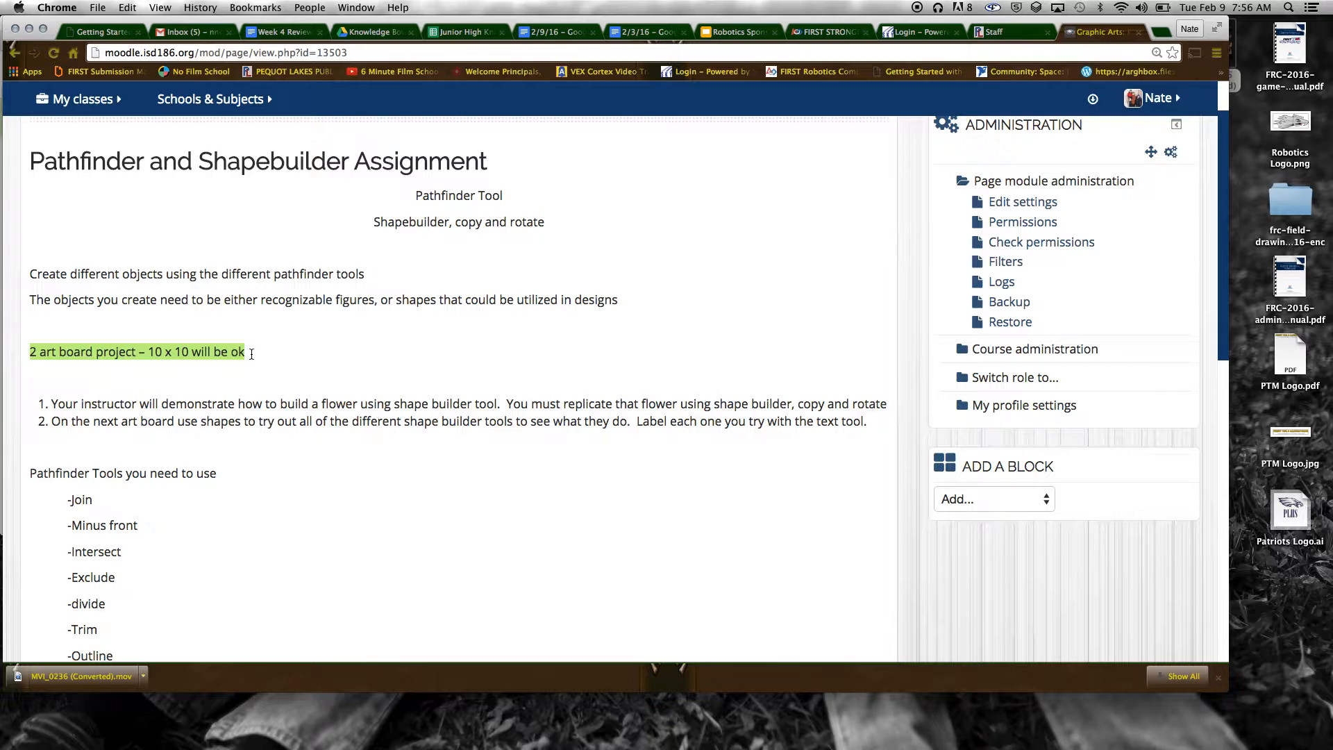
scroll(243, 357, down, 1)
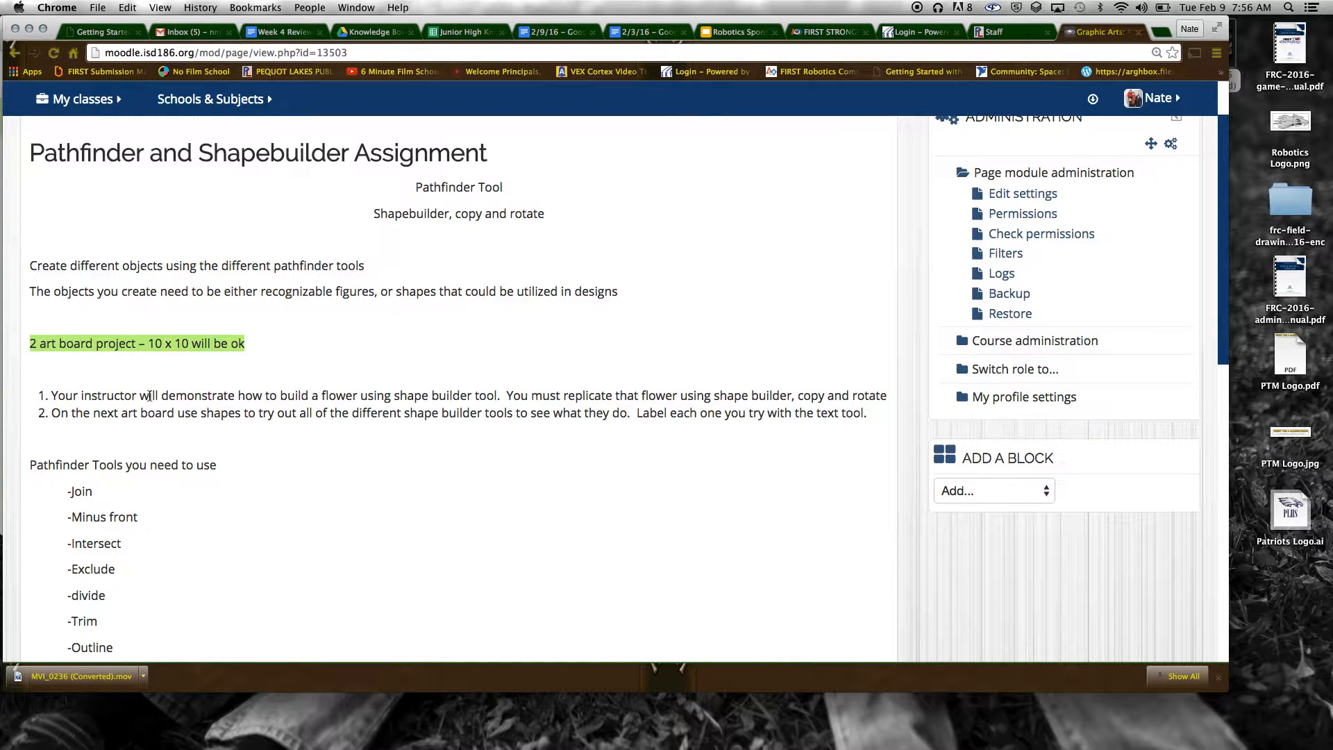
drag(51, 395, 811, 424)
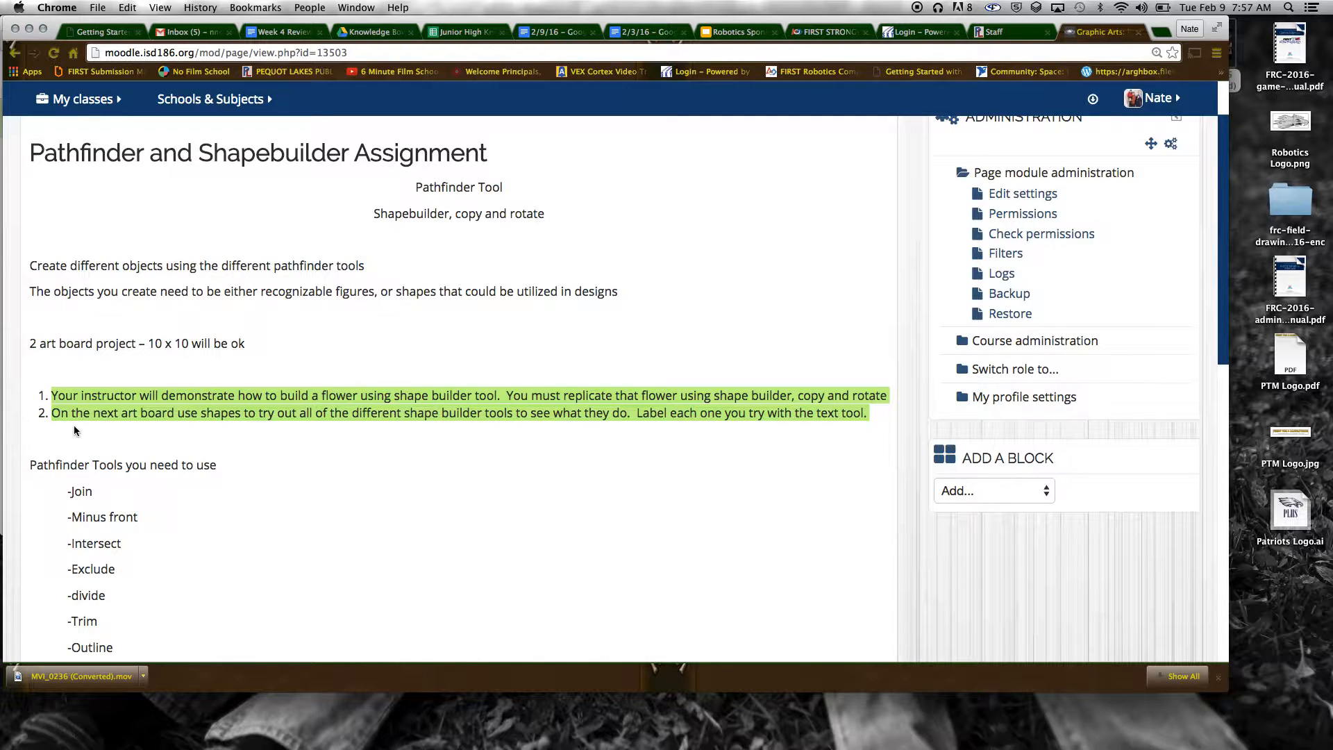
click(52, 414)
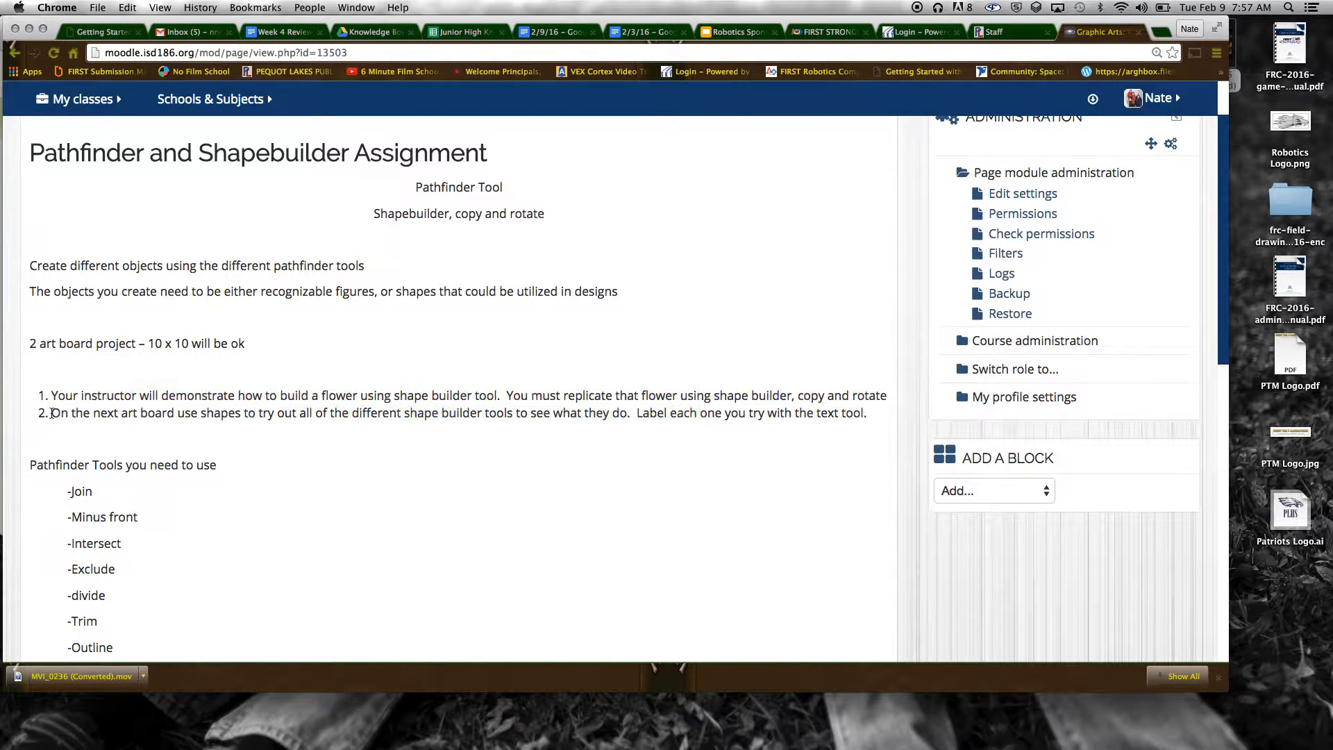
drag(53, 413, 869, 415)
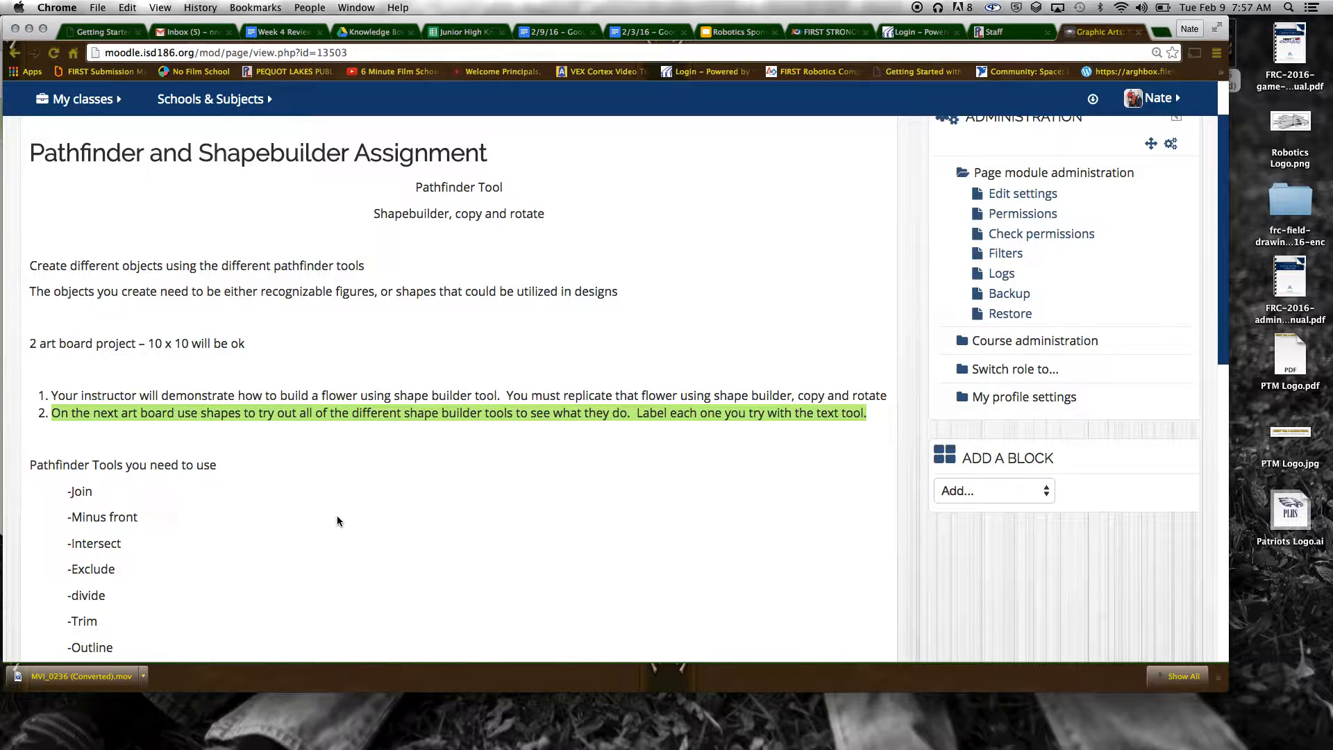
Step: Review the list of Pathfinder tools the assignment requires, from Join through crop
scroll(323, 518, down, 3)
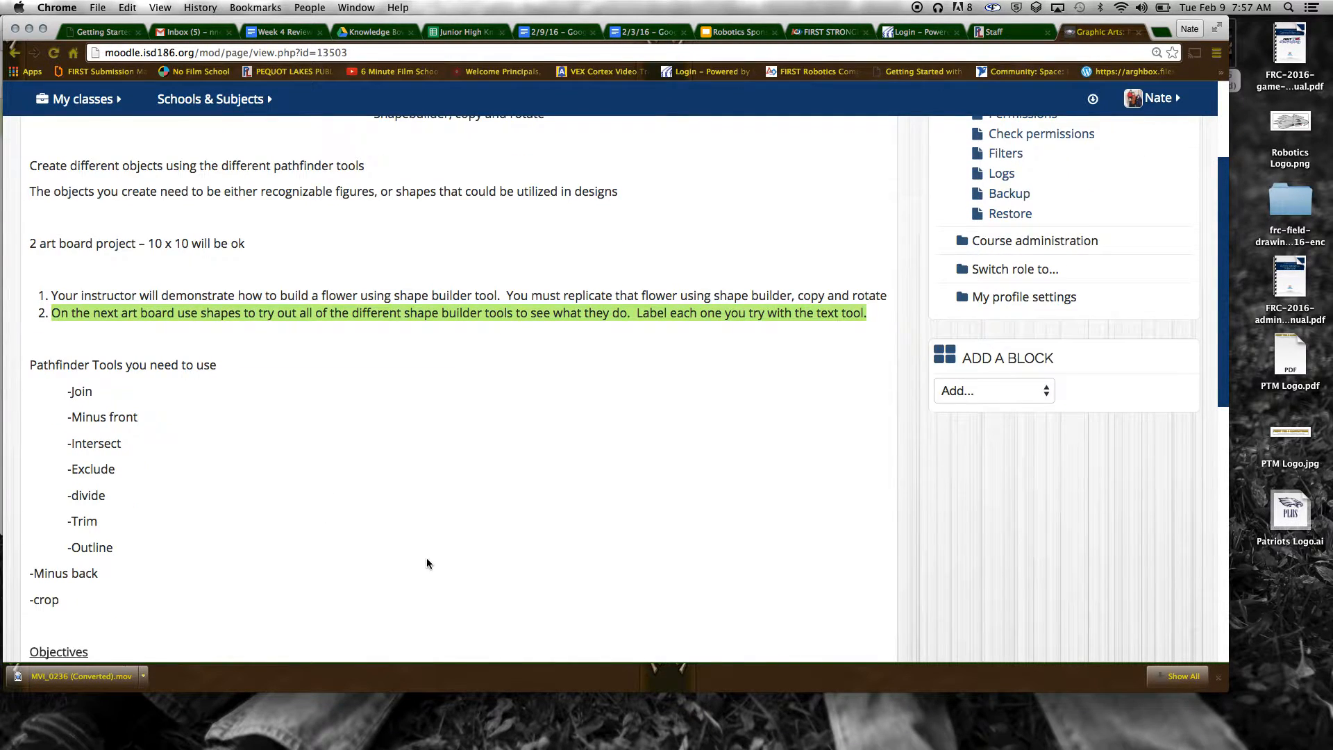
drag(67, 389, 152, 563)
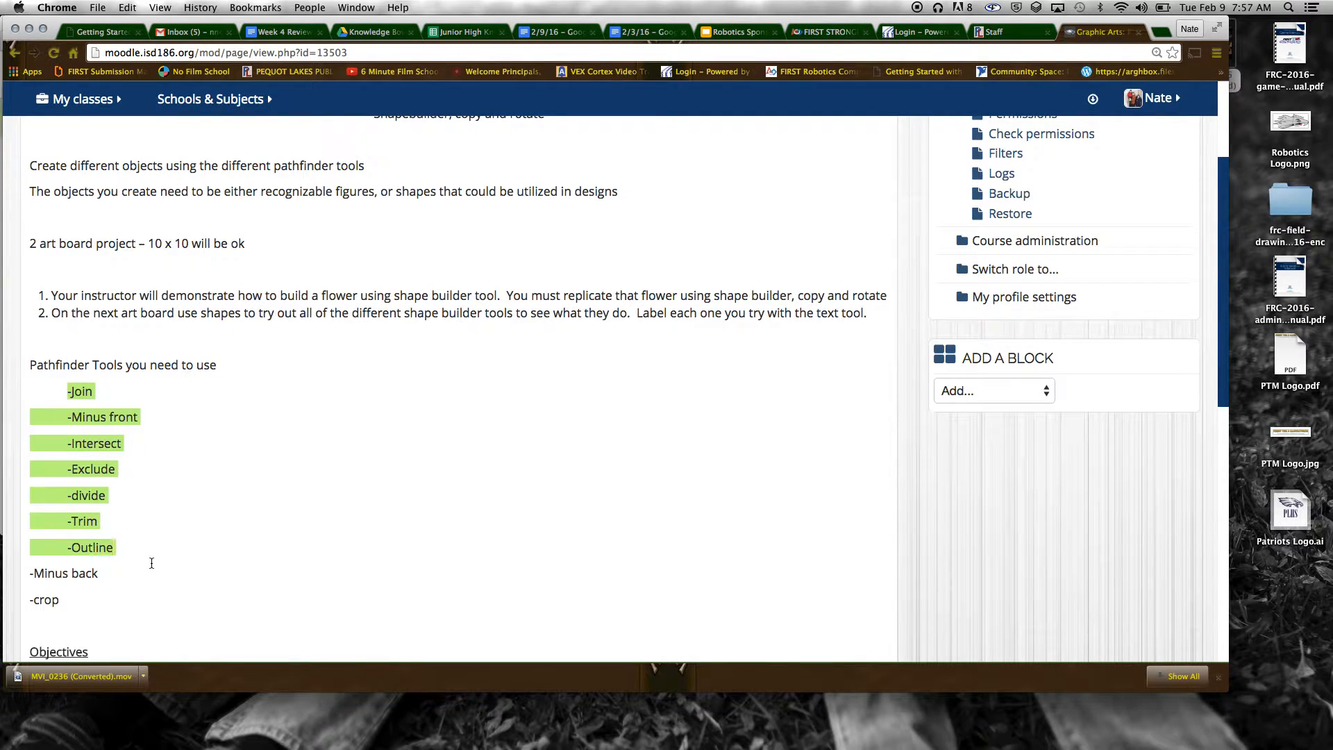
scroll(120, 580, down, 1)
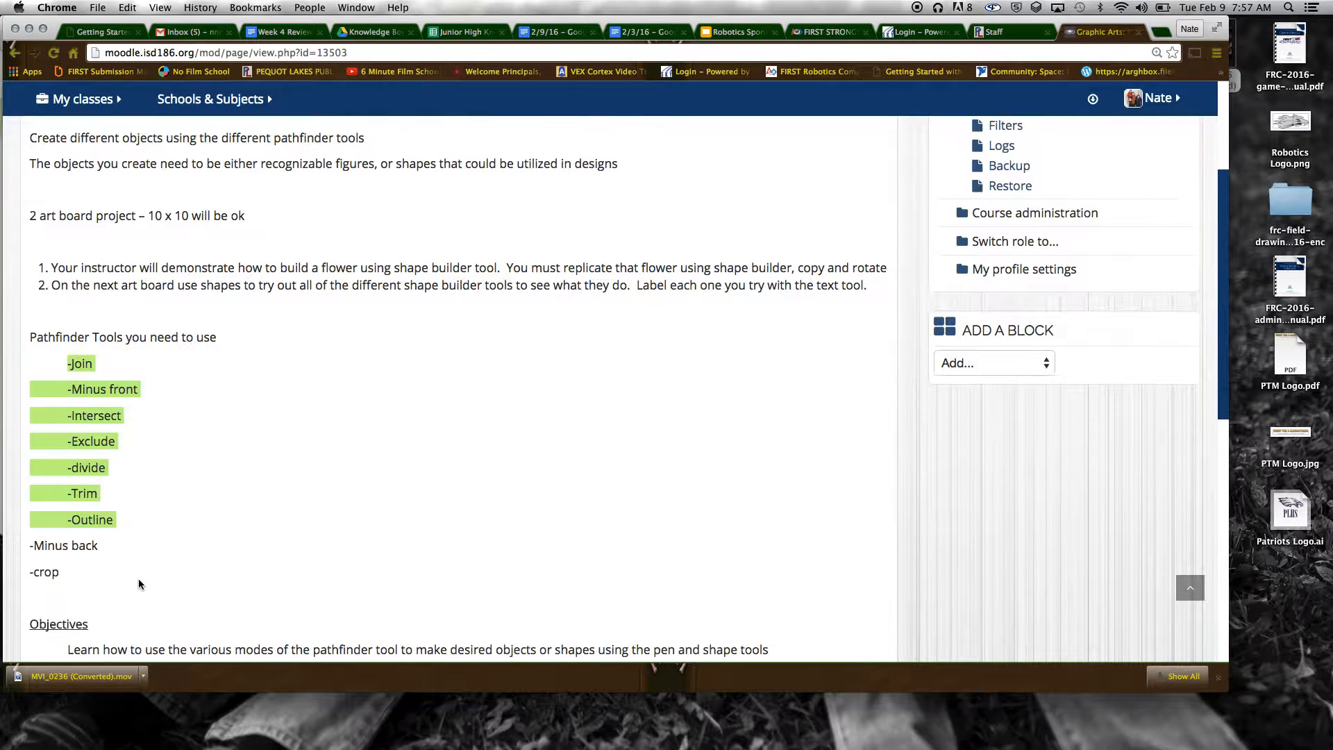
click(164, 571)
scroll(162, 570, down, 2)
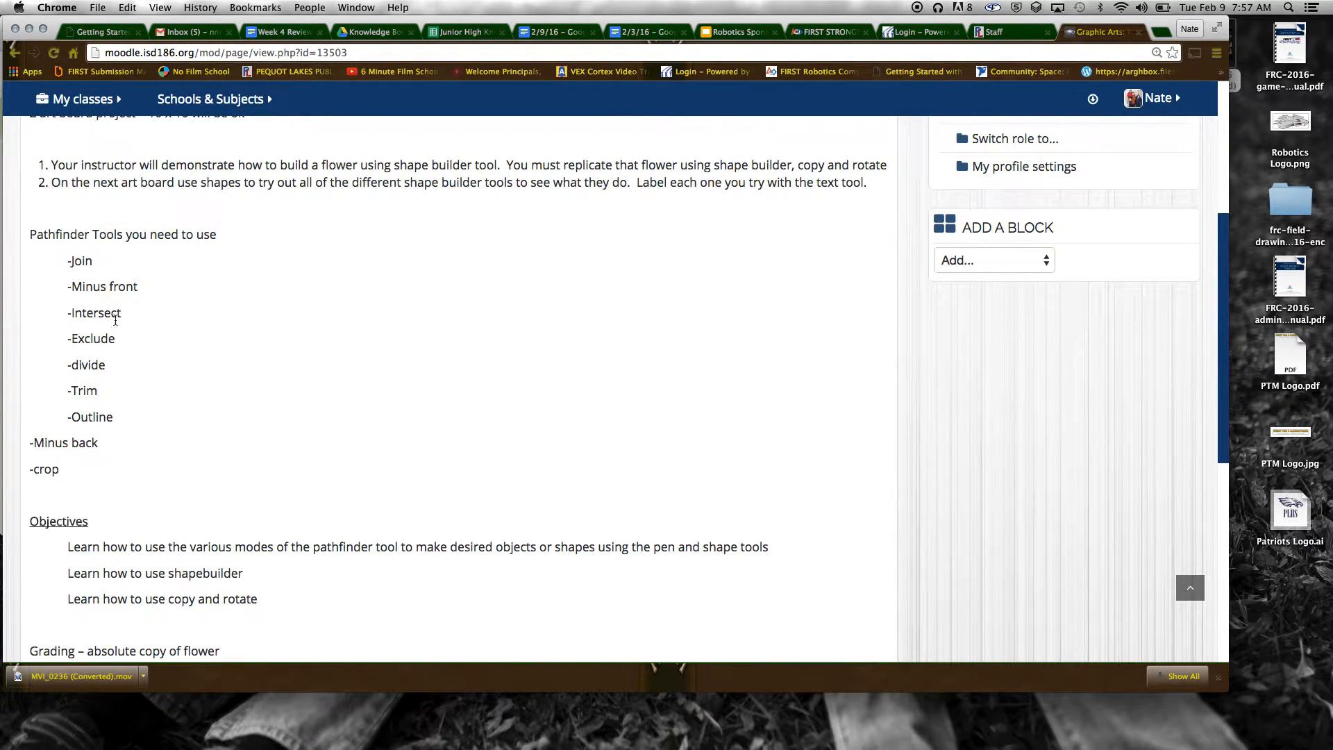
drag(65, 260, 96, 262)
drag(61, 285, 159, 293)
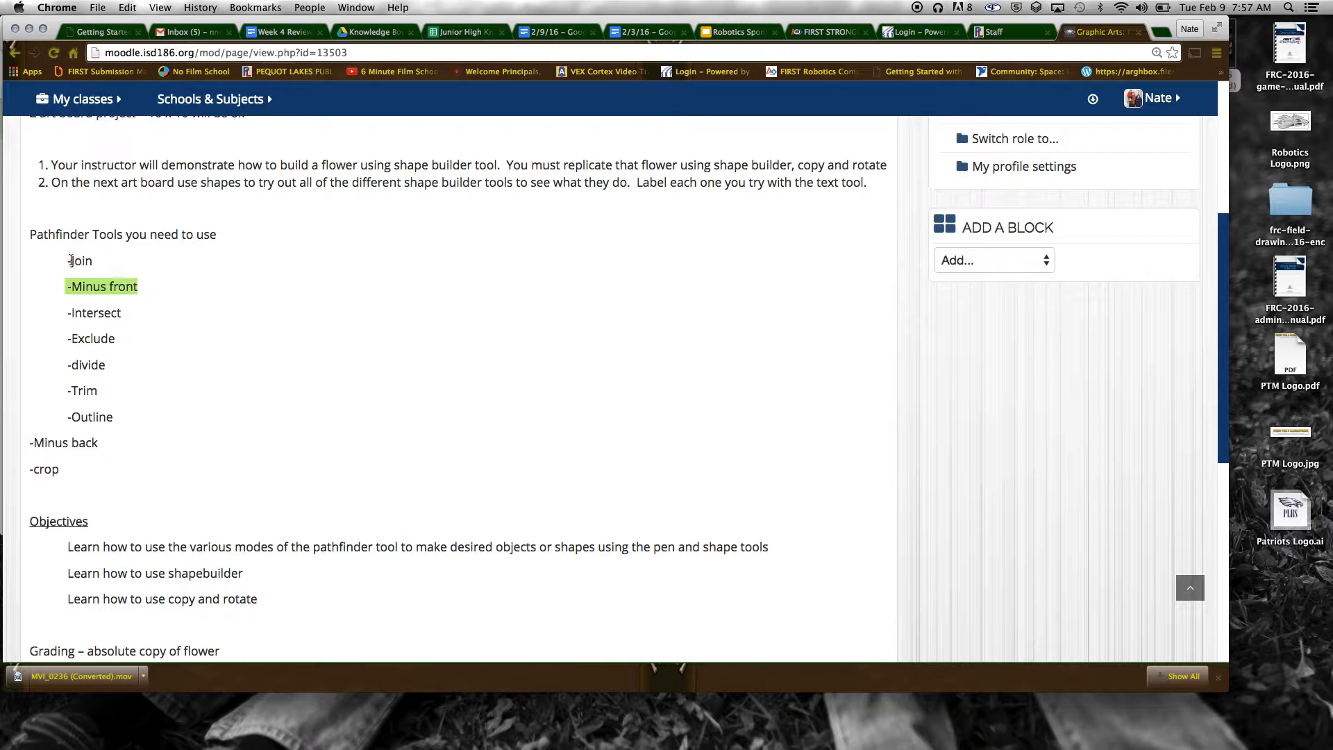
drag(67, 260, 95, 262)
scroll(181, 347, down, 1)
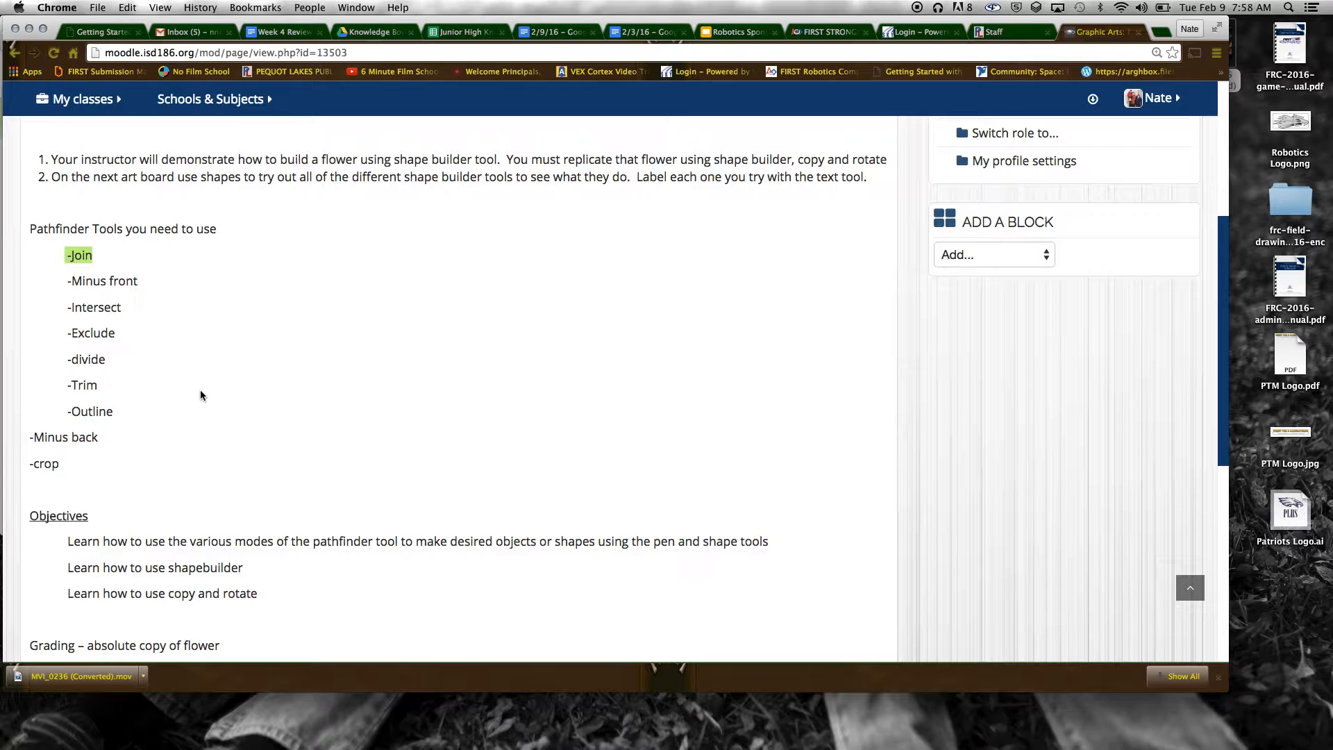
scroll(199, 397, down, 1)
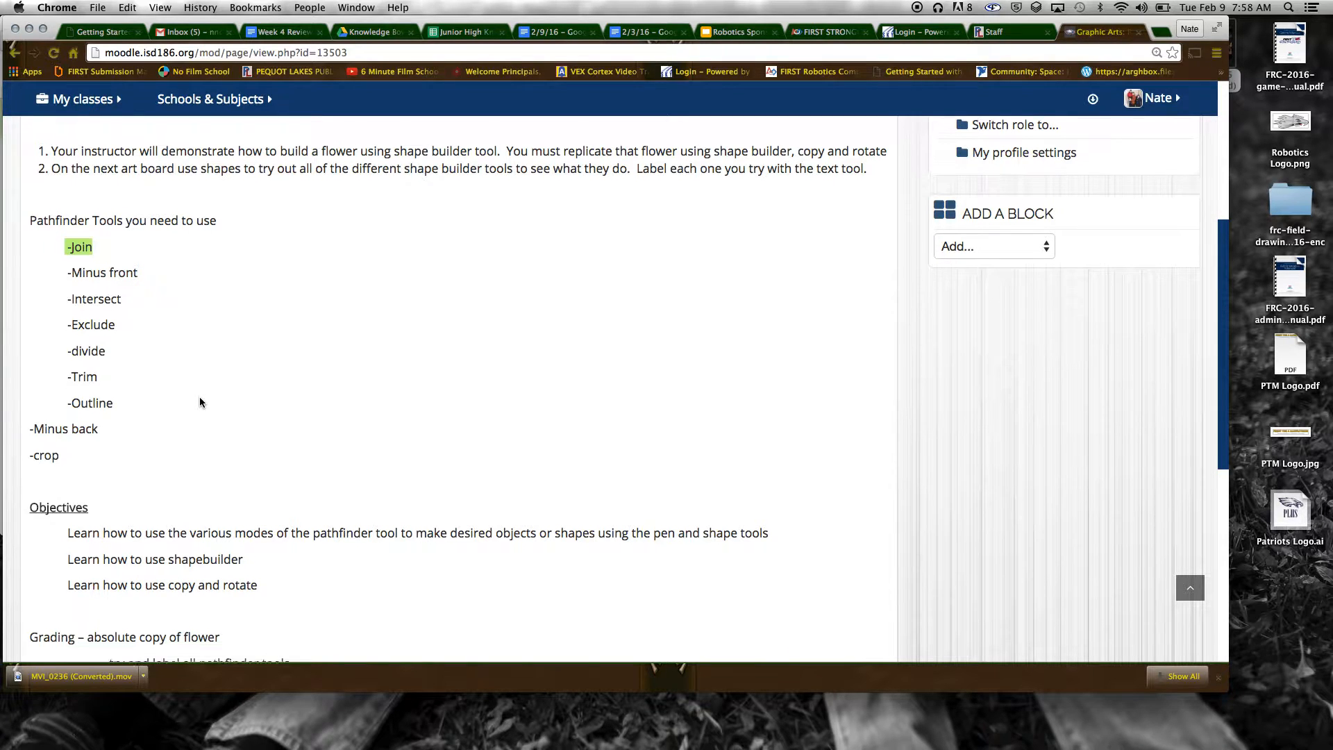
scroll(199, 398, down, 1)
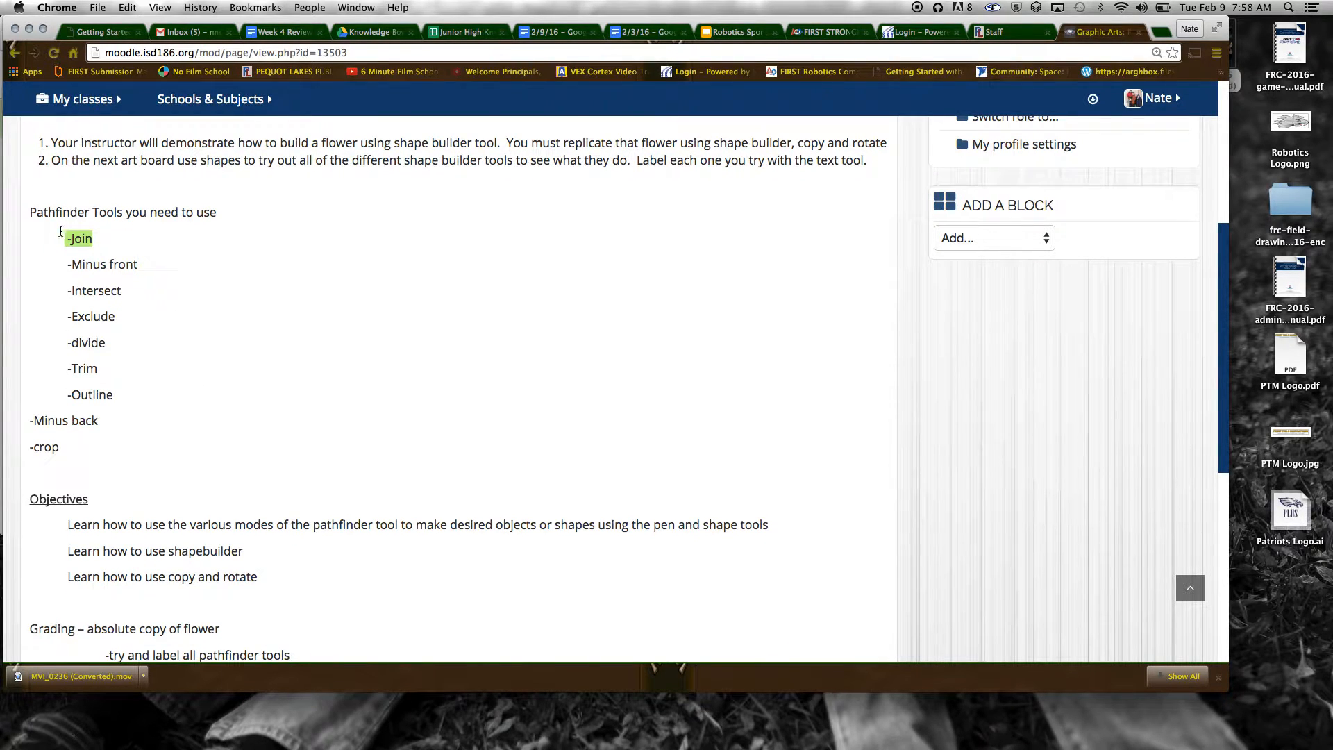
drag(60, 236, 35, 472)
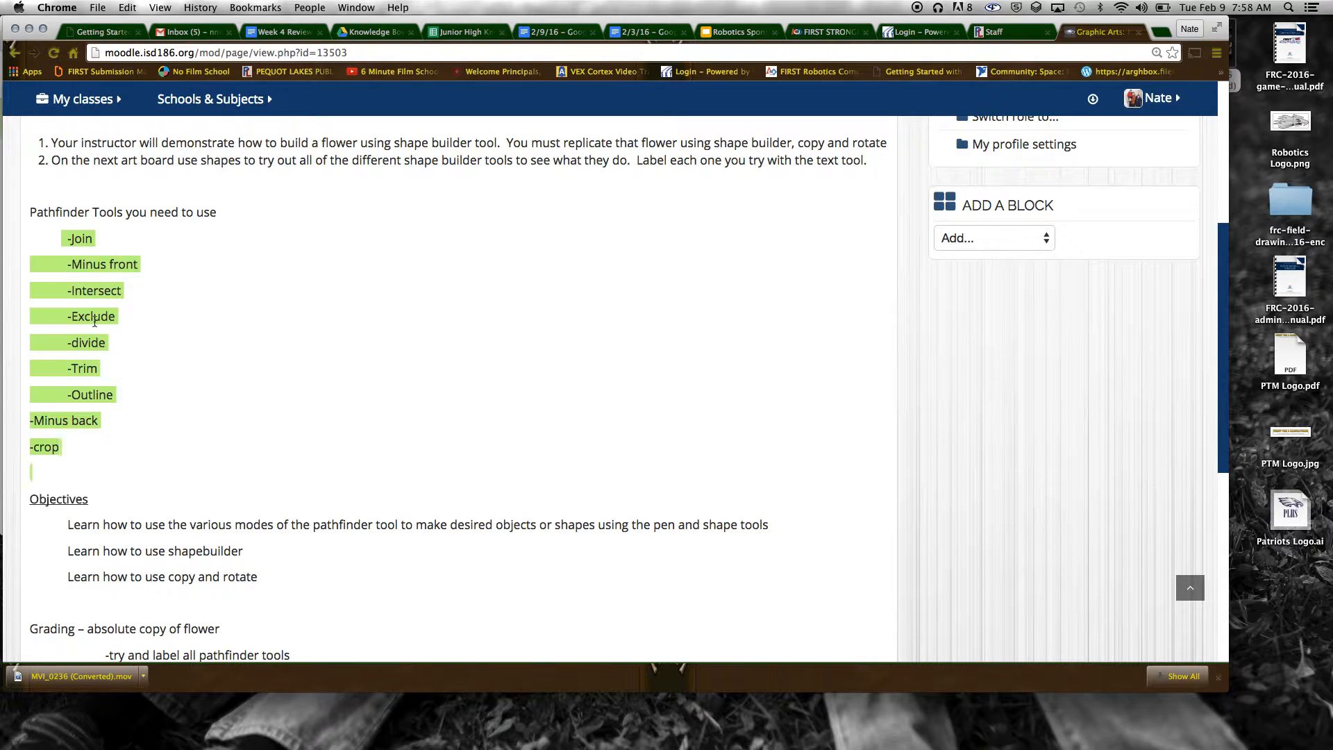
drag(69, 241, 160, 472)
Step: Read the assignment's objectives and its grading criteria at the end of the page
scroll(165, 470, down, 2)
drag(67, 494, 306, 544)
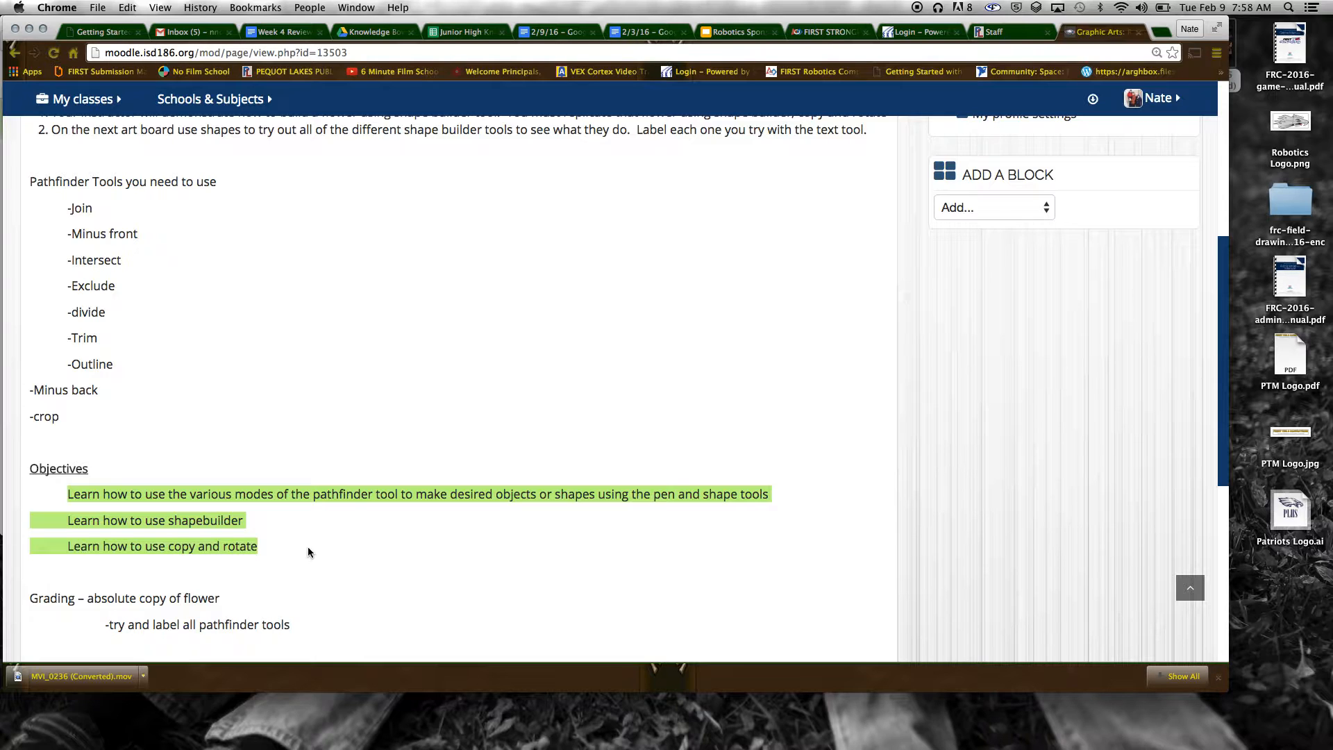
scroll(316, 543, down, 2)
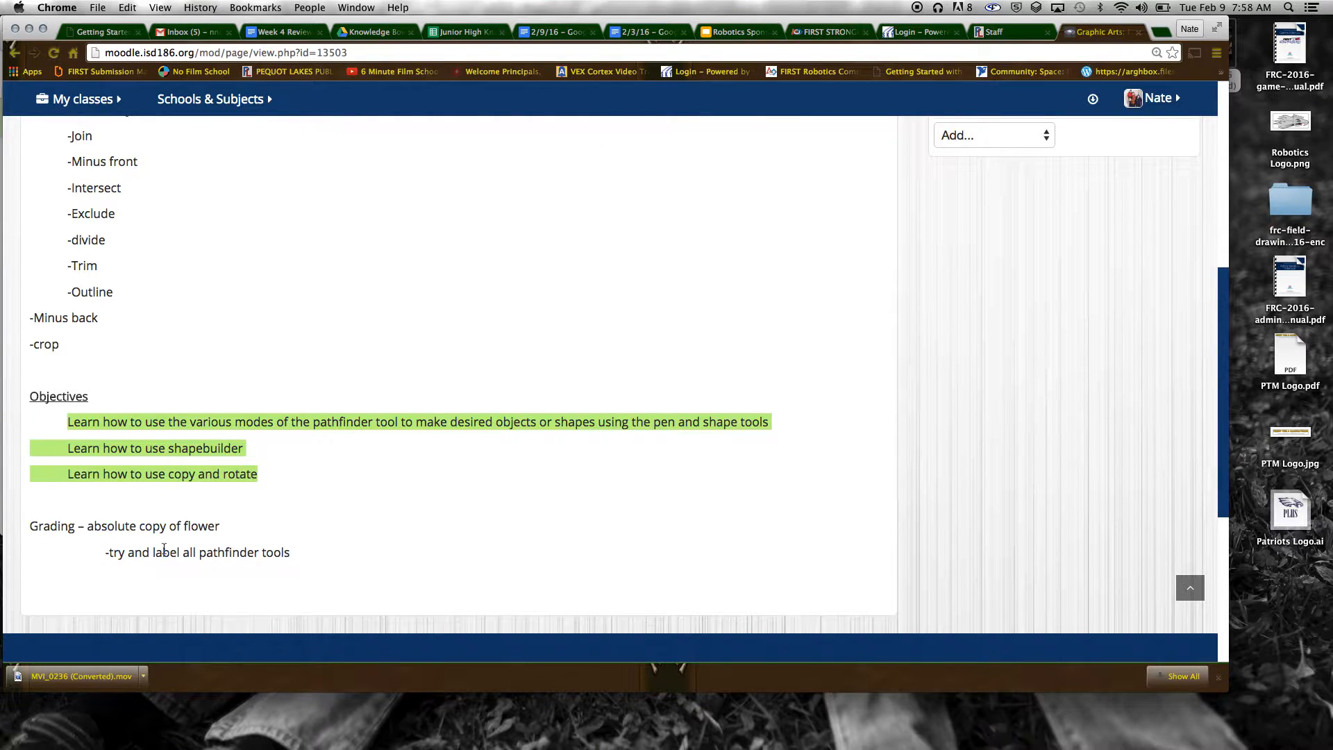
drag(103, 552, 291, 553)
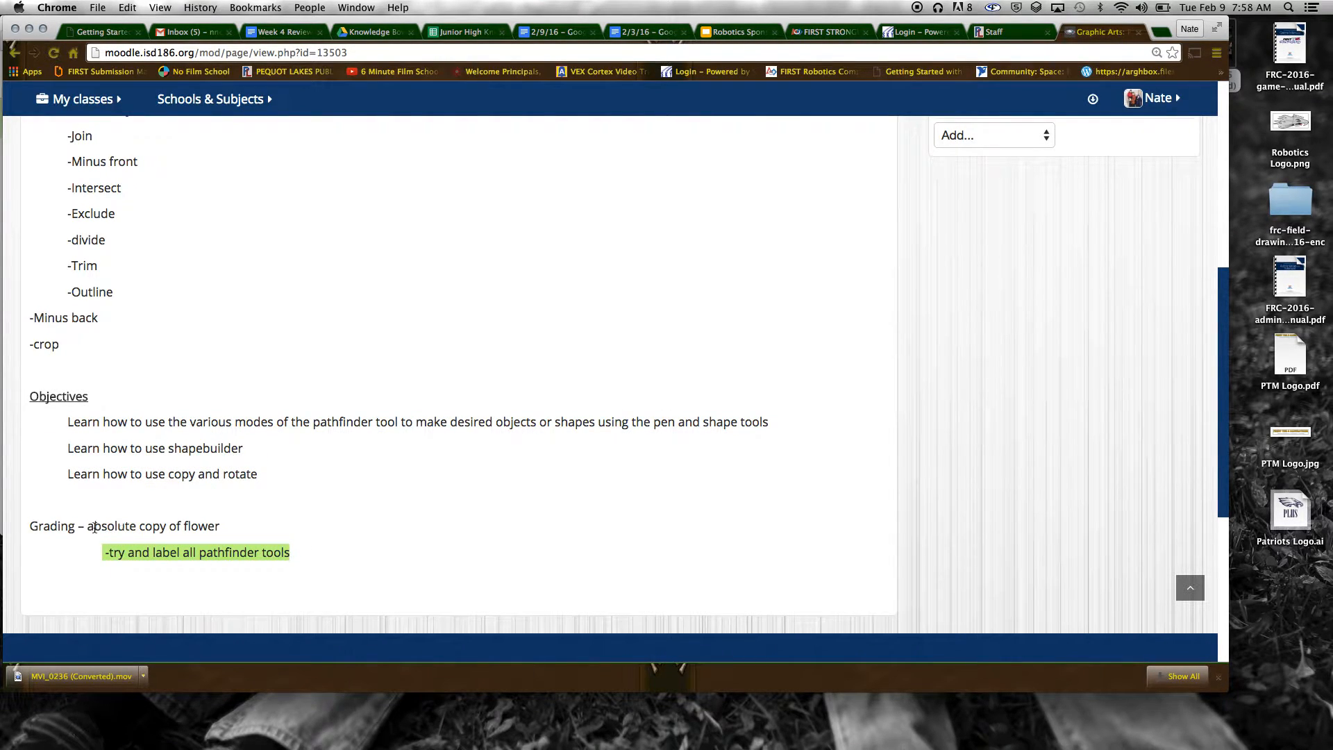
drag(87, 525, 219, 527)
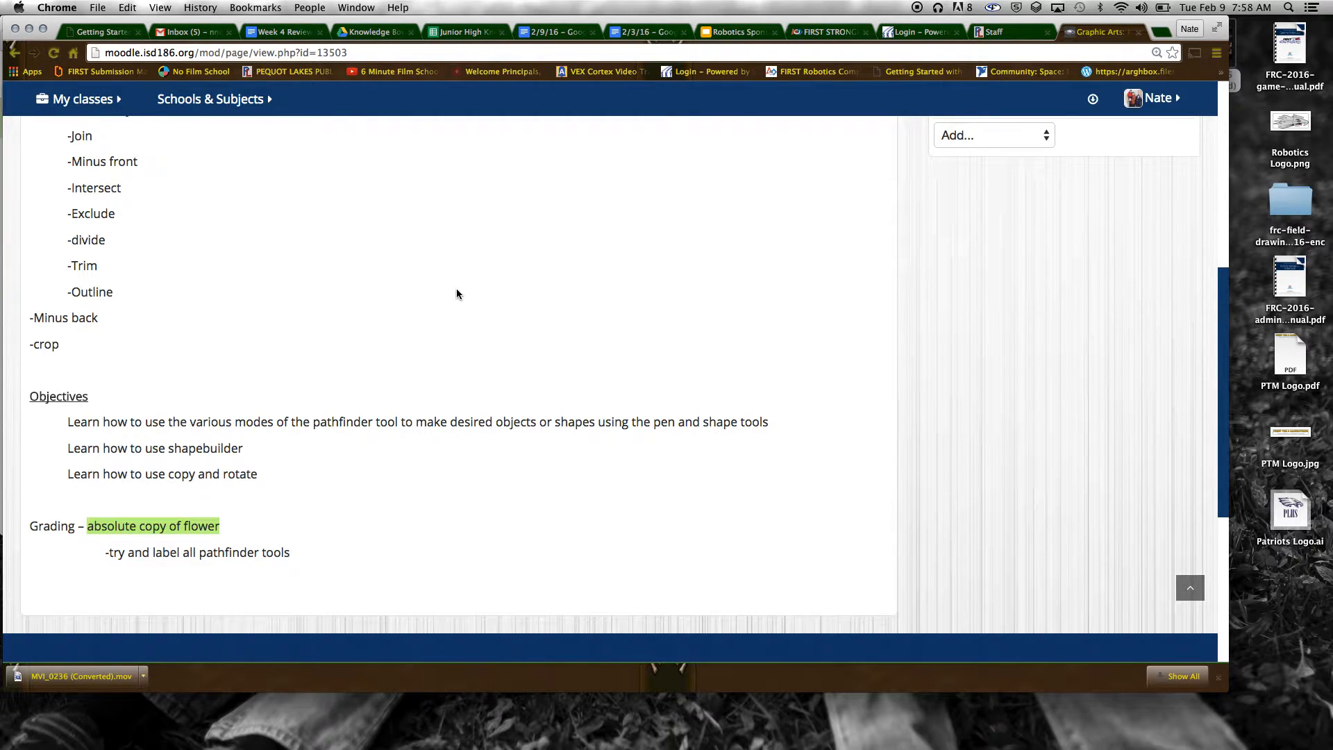
scroll(255, 290, up, 7)
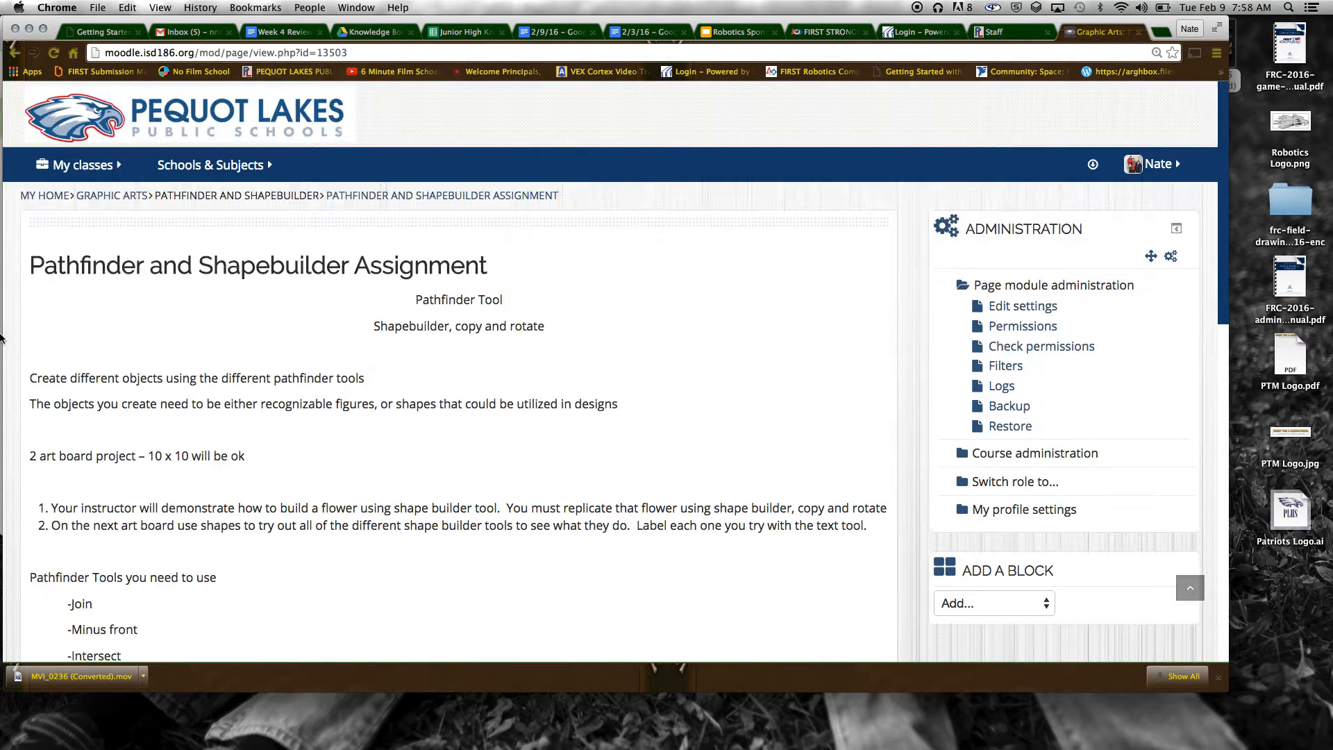
Step: Switch to Illustrator and start a new document named "Pathfinder and Shapebuilder" with 2 artboards
click(14, 360)
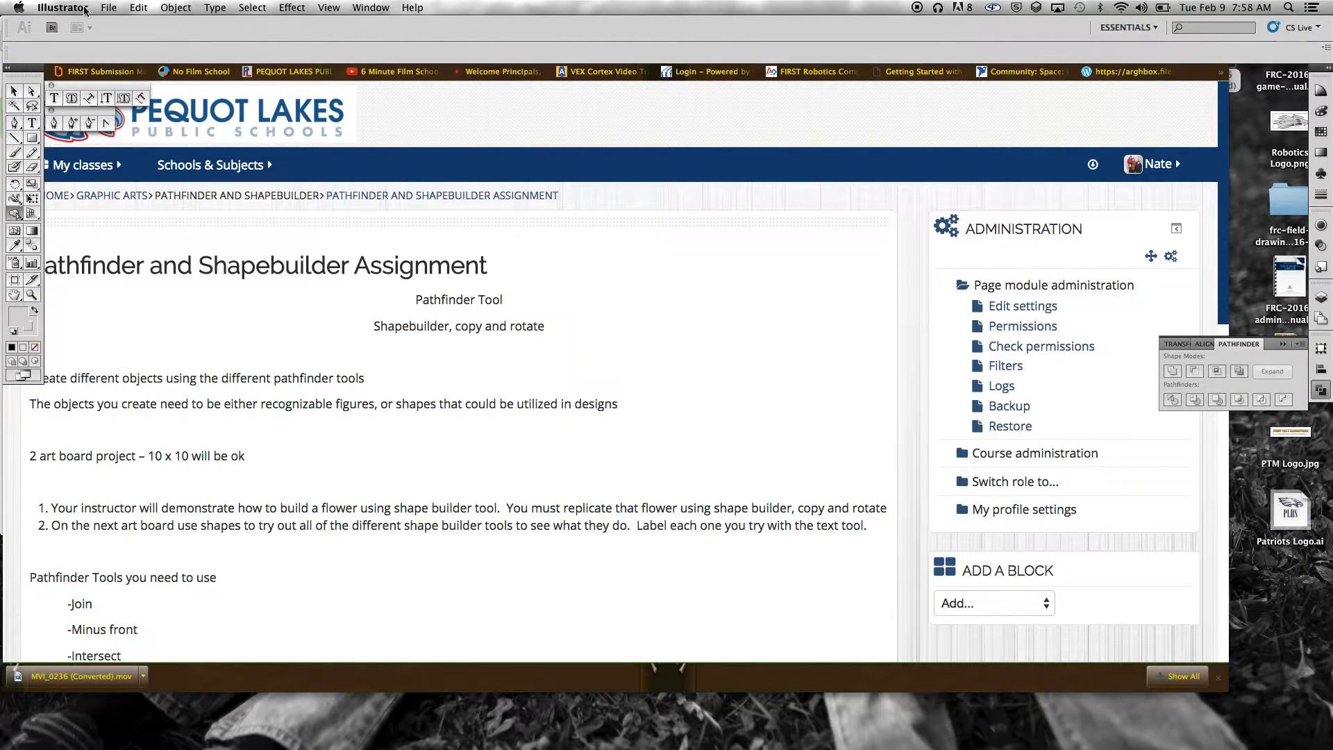
click(108, 8)
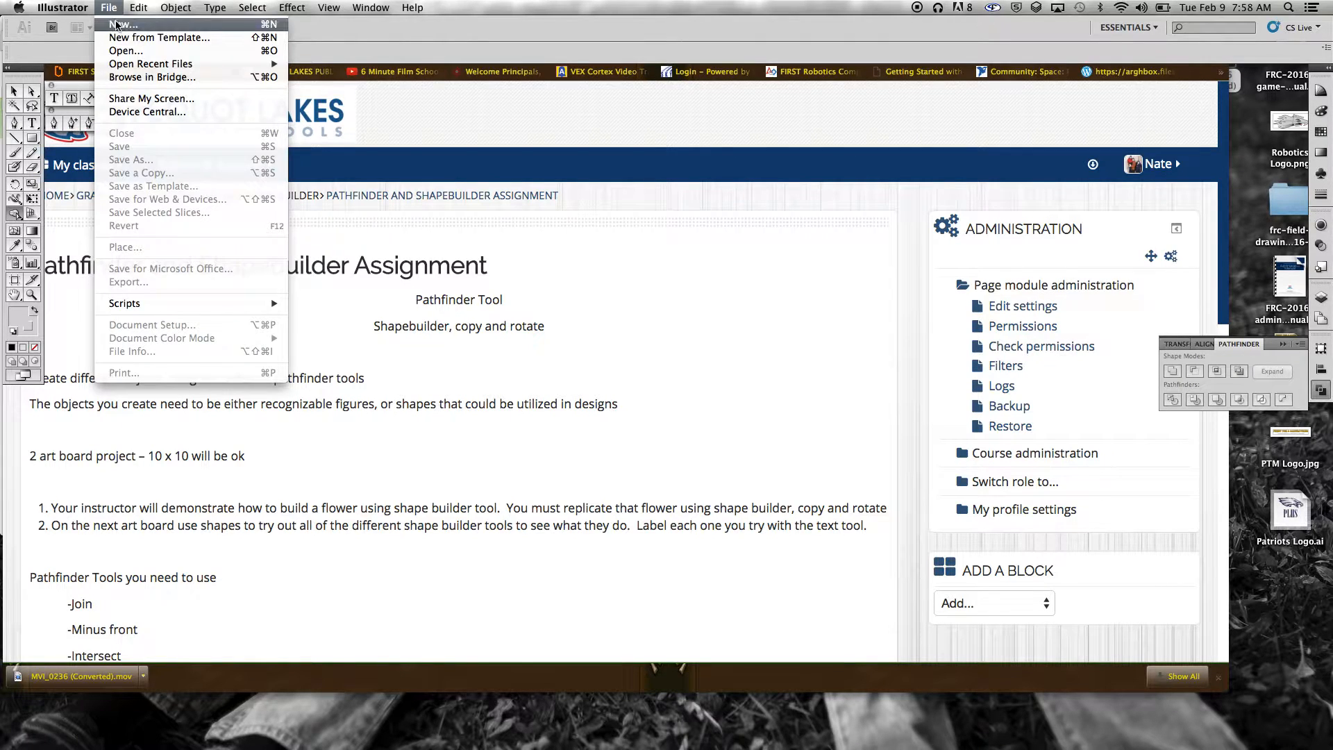
click(118, 27)
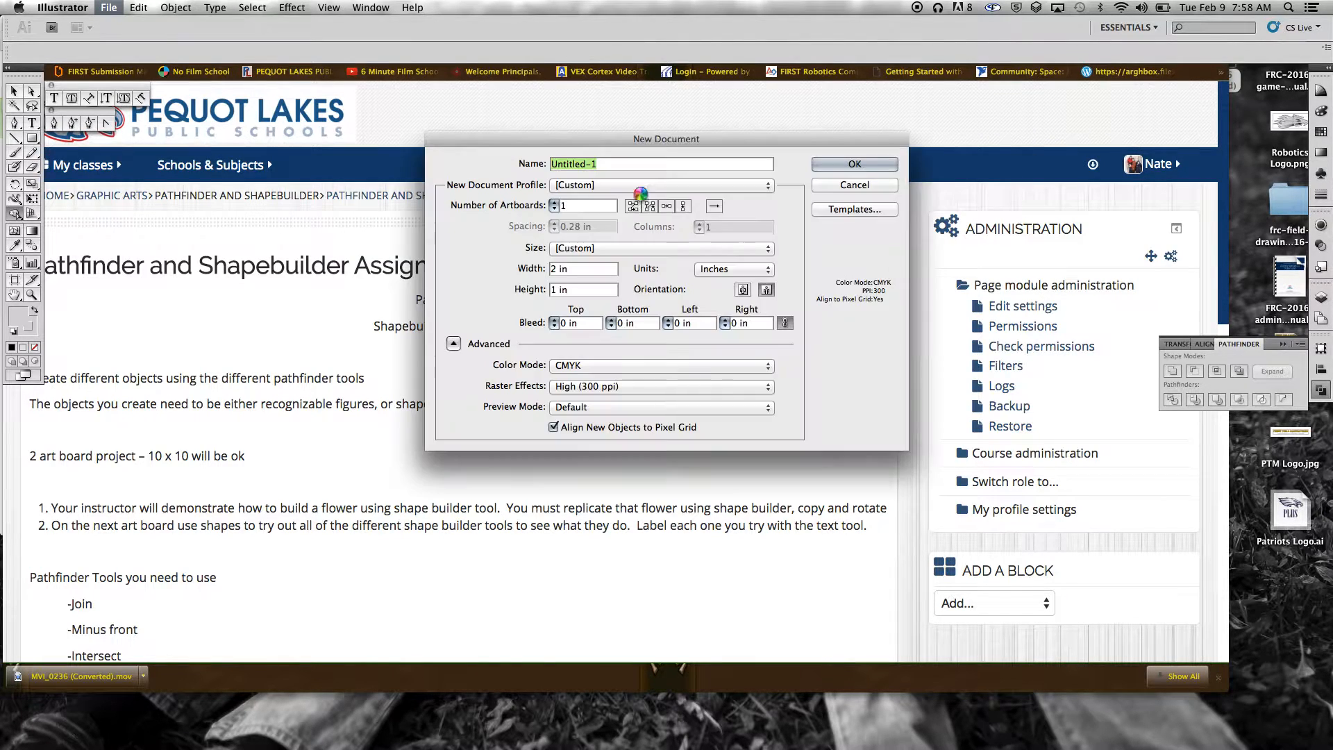
drag(656, 140, 536, 131)
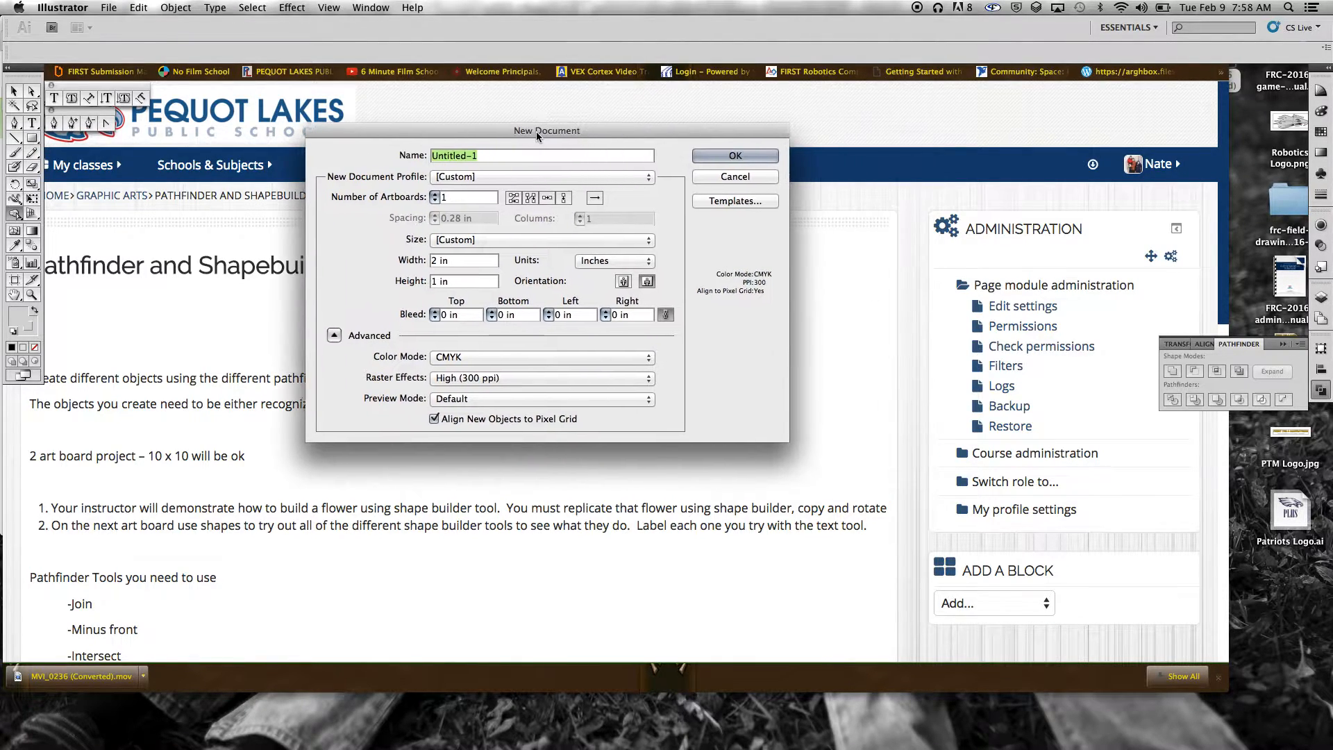
text(Pat)
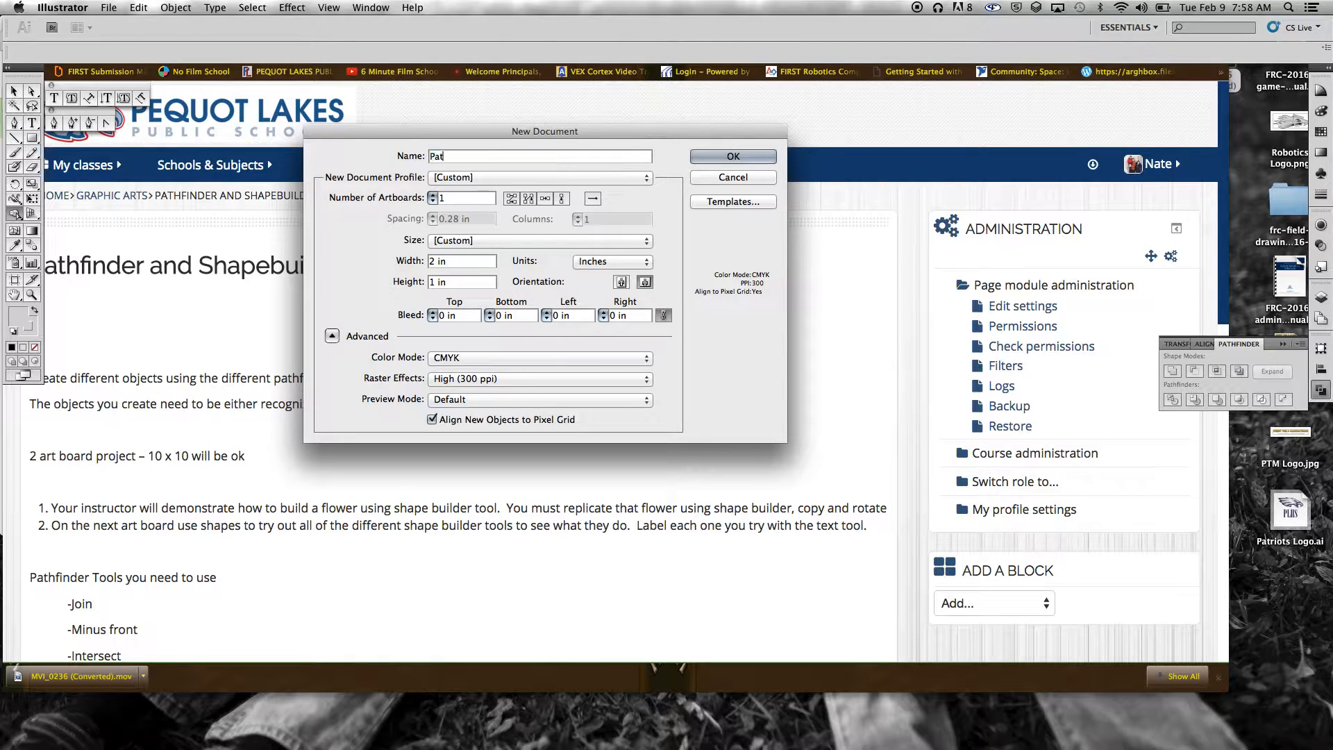
text(hfinder and Shapebuilder)
click(434, 196)
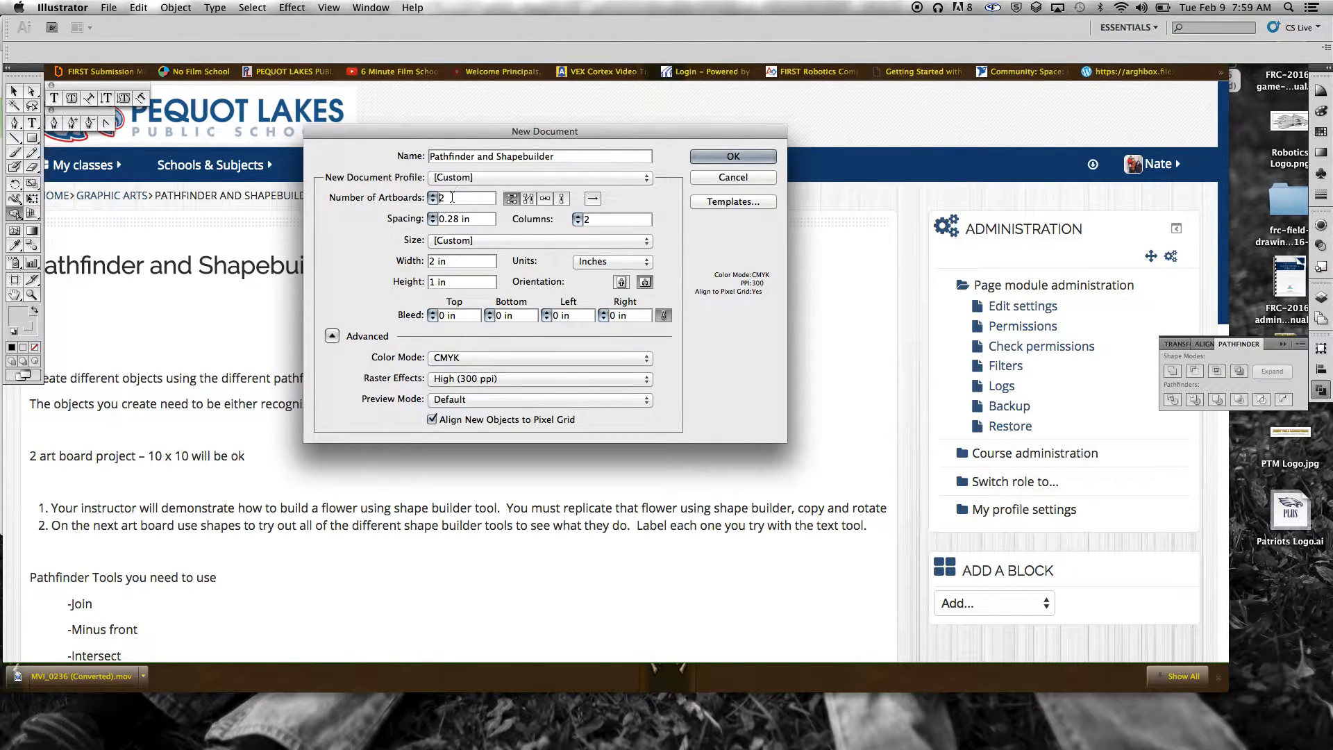
Step: Set the artboard width and height to 10 in each and create the document
click(435, 262)
key(BackSpace)
text(10)
key(Tab)
text(10)
click(716, 156)
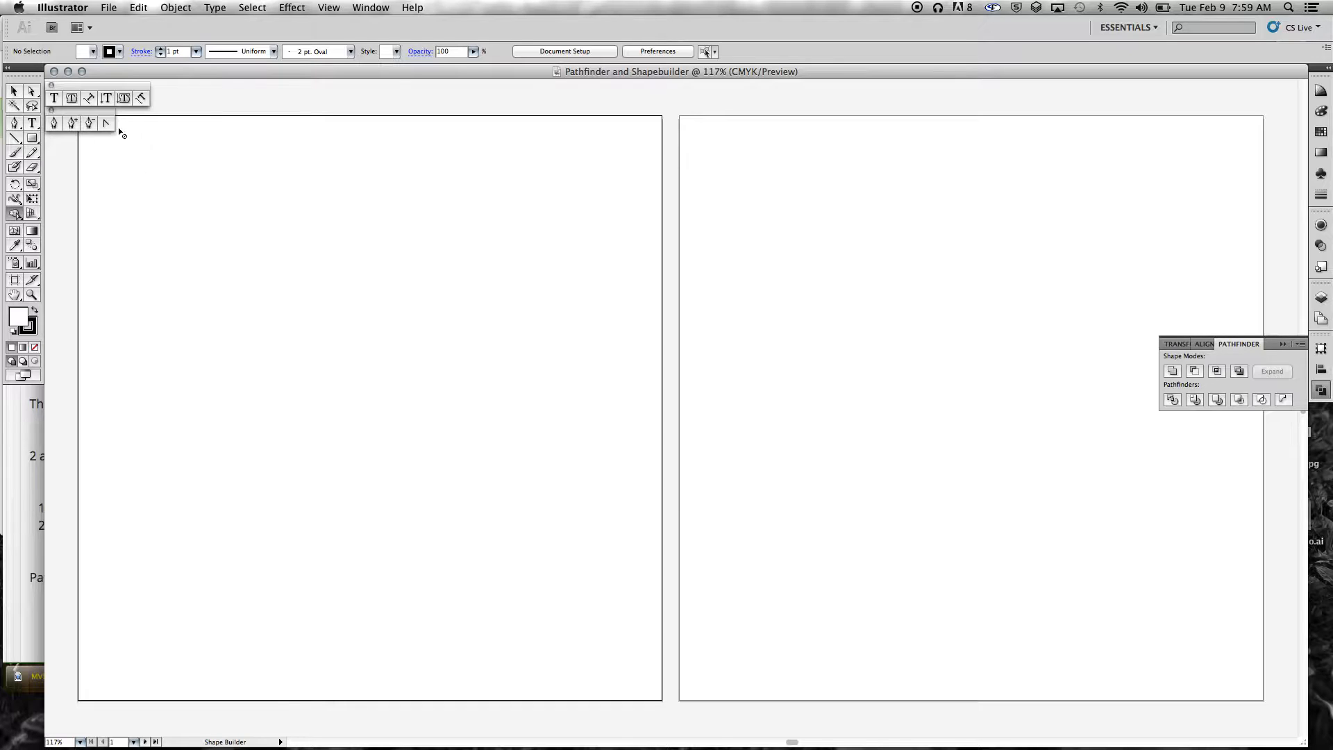
Step: Add the text "1." near the upper-left corner of the first artboard with the Type tool
scroll(379, 202, up, 2)
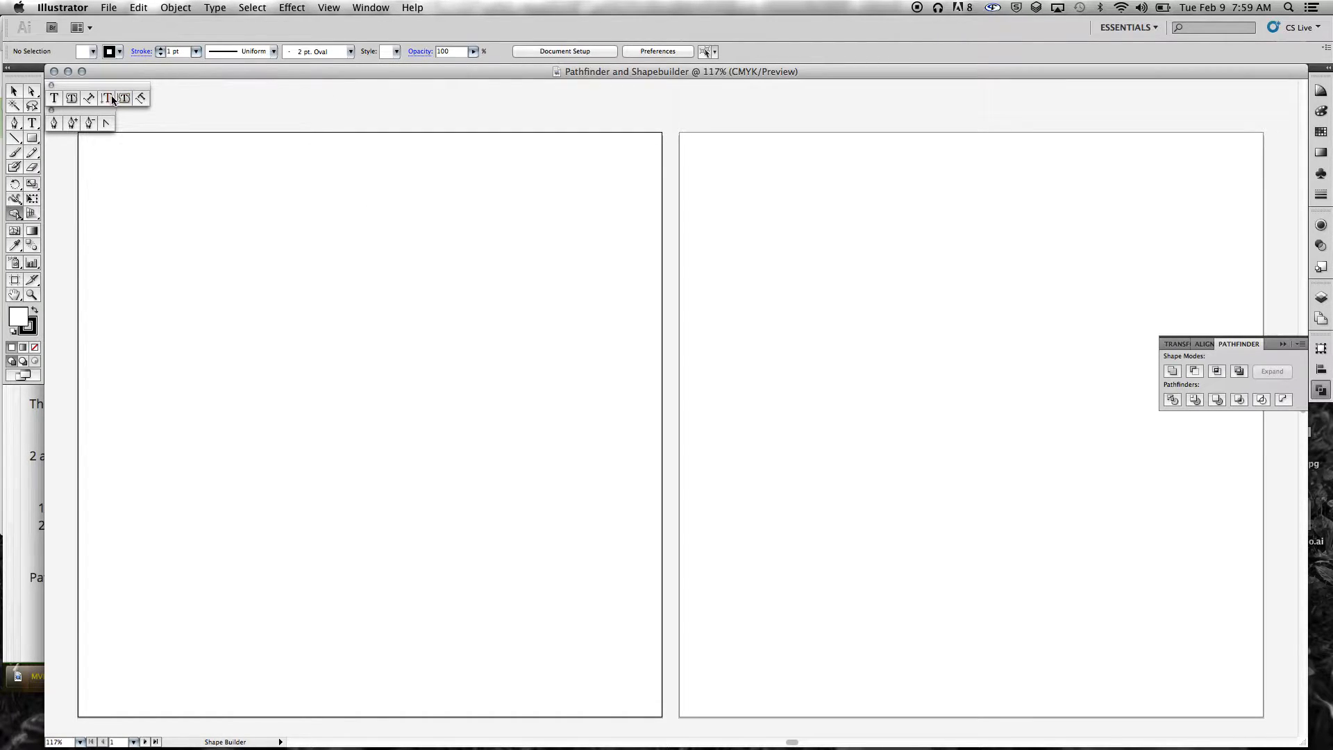
click(54, 98)
click(91, 151)
text(1.)
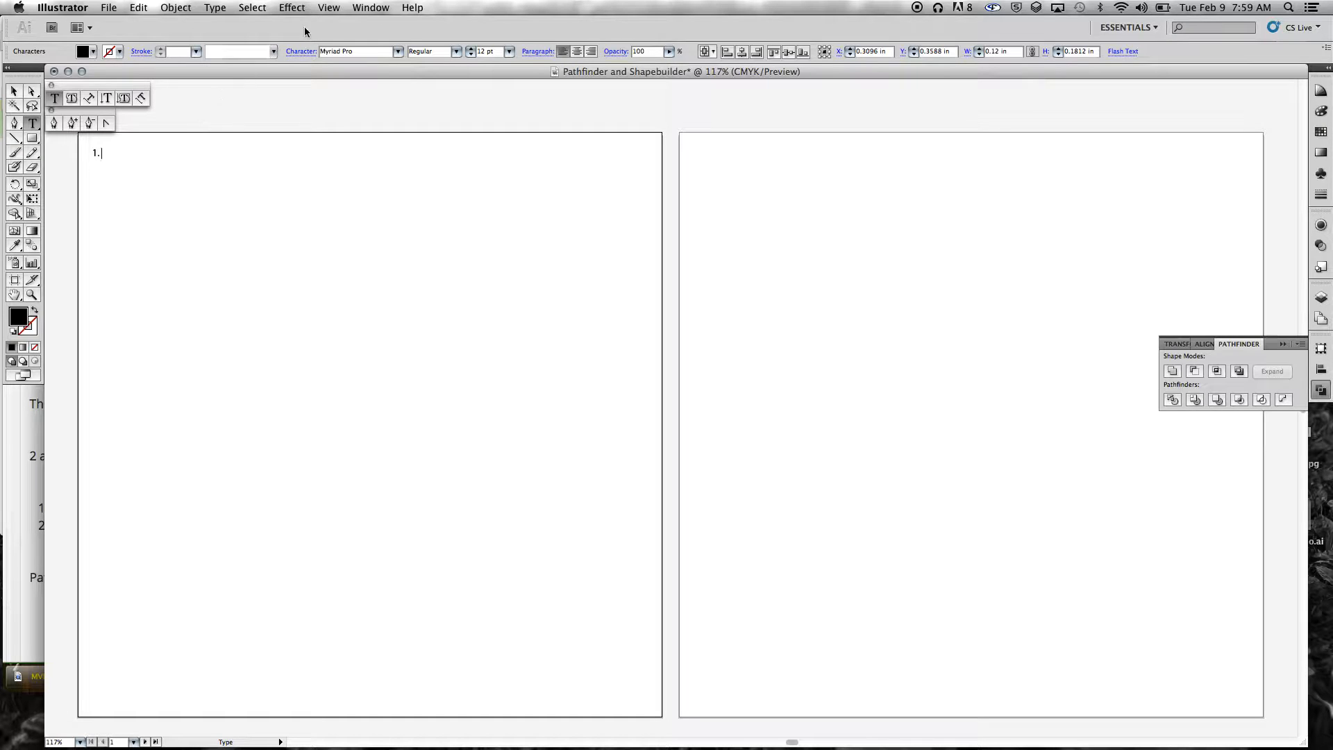
Step: Hide the Pathfinder panel
click(314, 8)
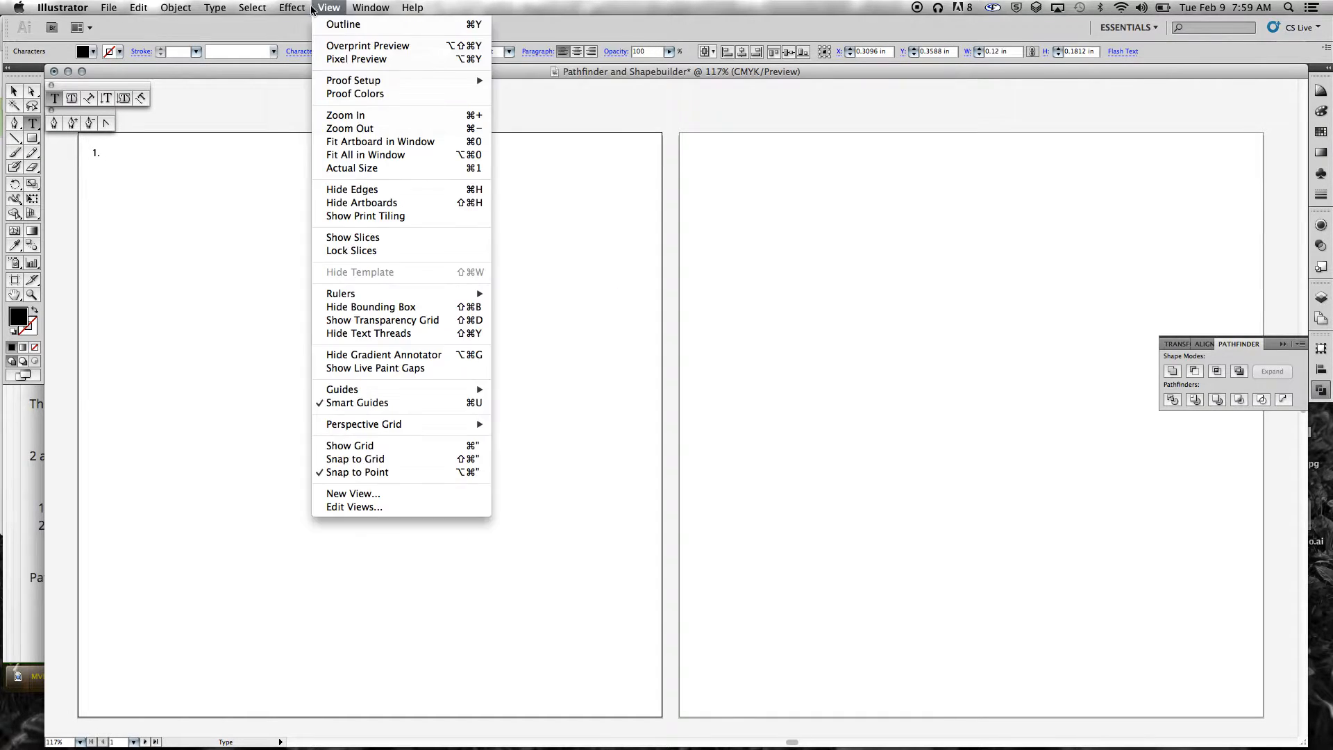
mouse_move(292, 10)
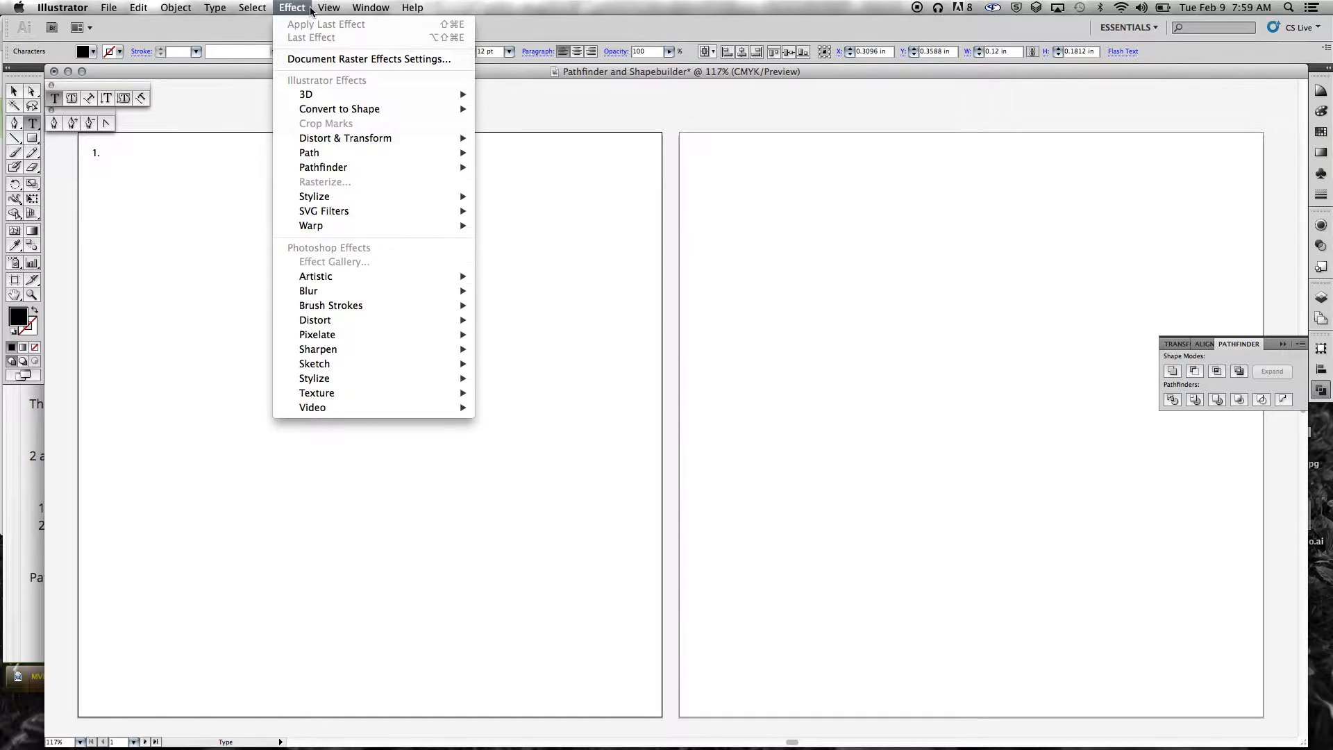
mouse_move(370, 9)
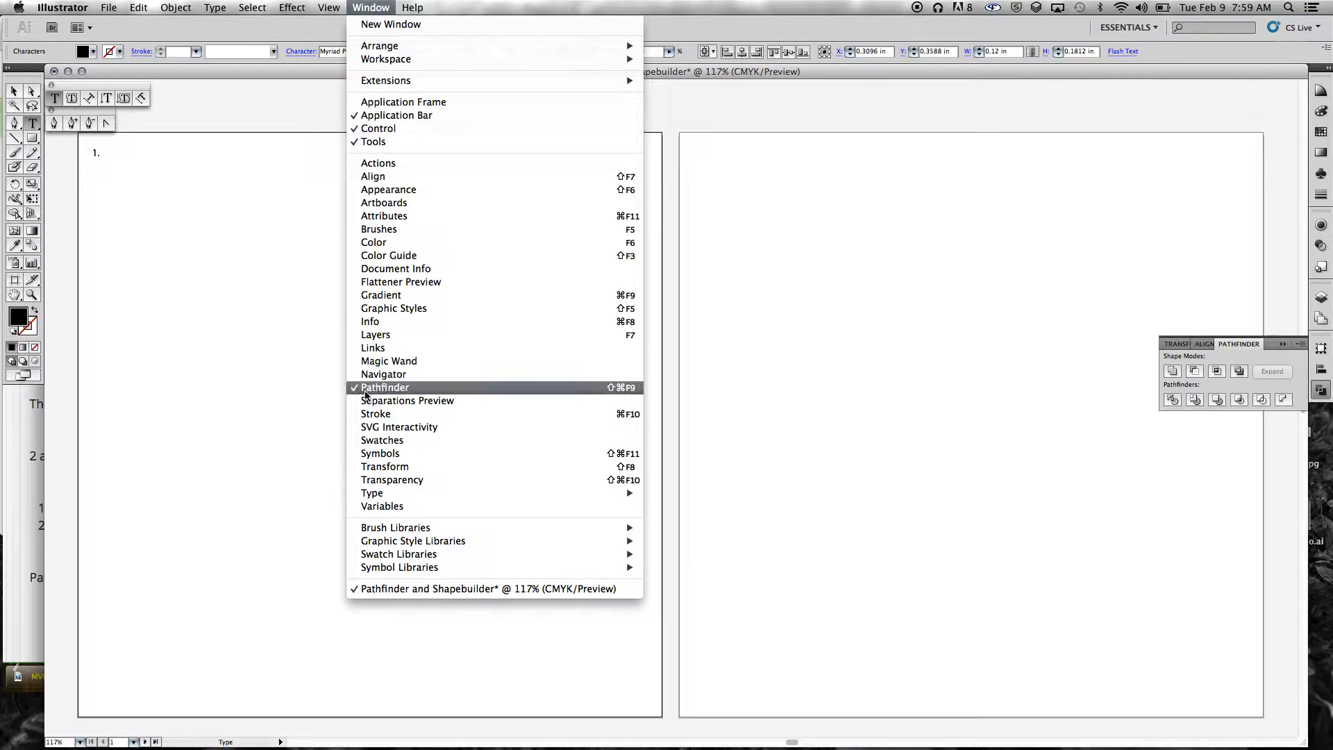
click(399, 389)
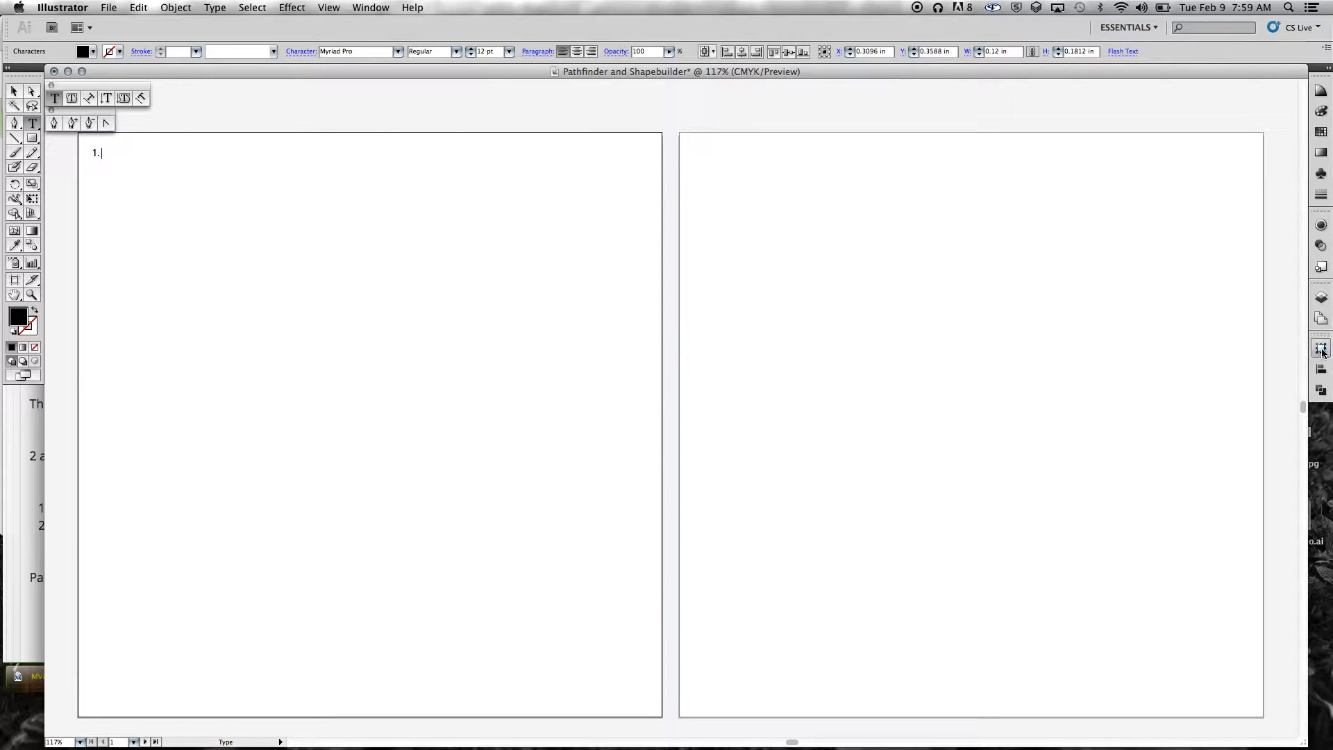
Step: Show the Pathfinder panel and complete the first label to read "1. Unite"
click(370, 8)
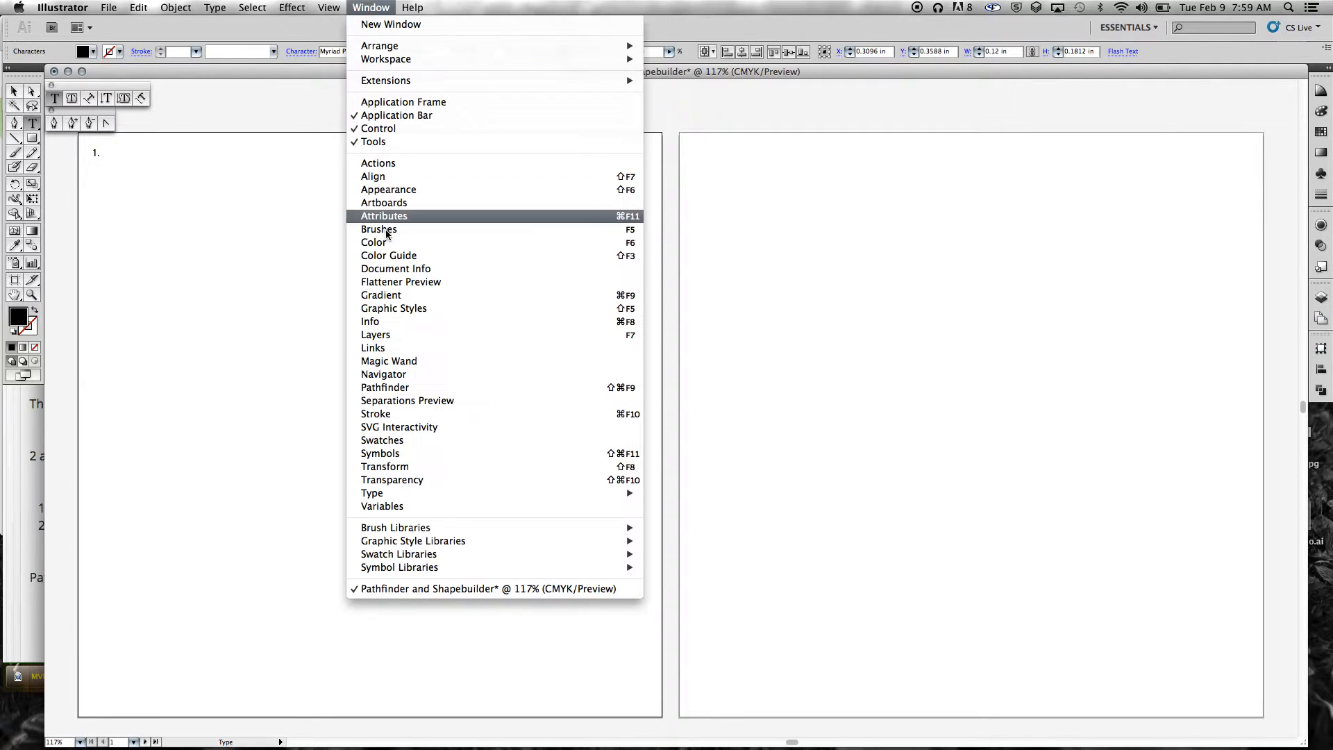
click(390, 390)
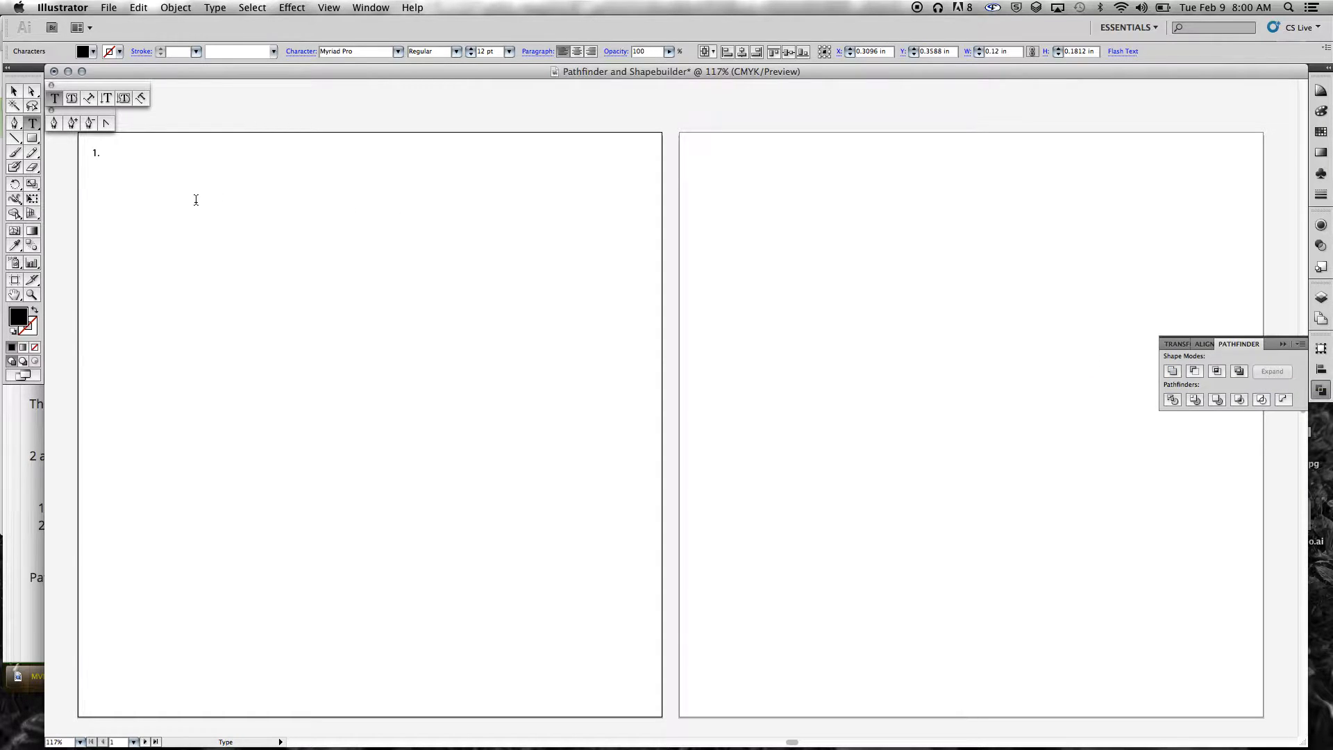
key(BackSpace)
key(BackSpace)
key(BackSpace)
key(BackSpace)
text(nite)
Step: Draw a rectangle about 1.46 × 0.93 in under the "1. Unite" label and overlap its right end with a circle about 1.41 in wide
click(36, 141)
drag(95, 170, 180, 225)
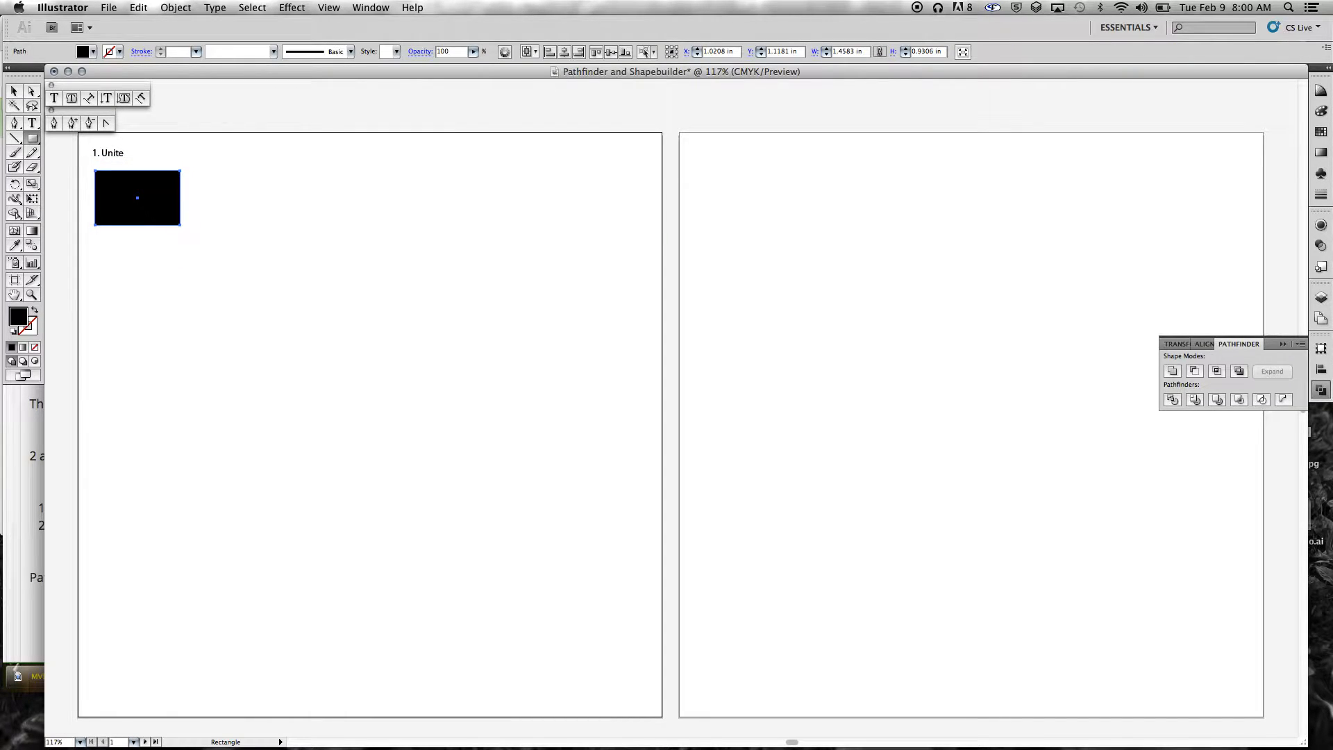
drag(35, 140, 73, 170)
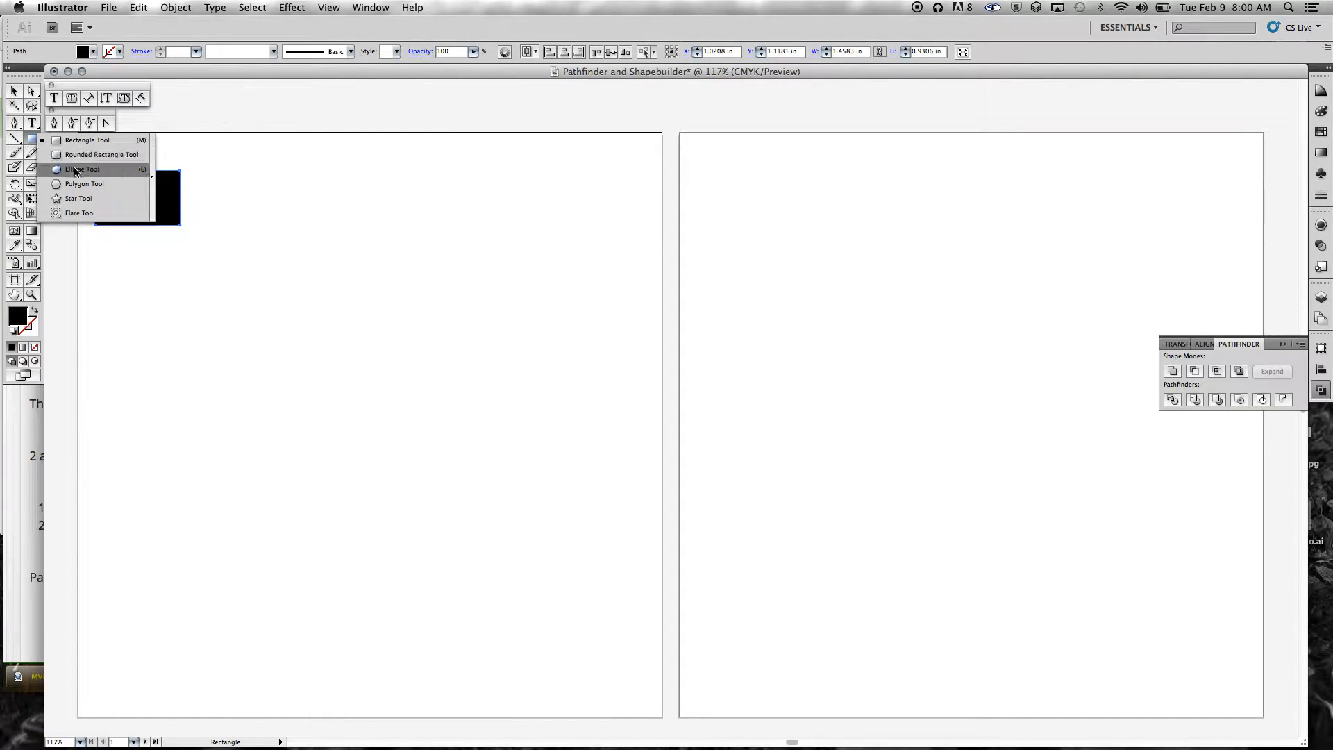
drag(164, 208, 248, 264)
key(v)
drag(191, 225, 164, 176)
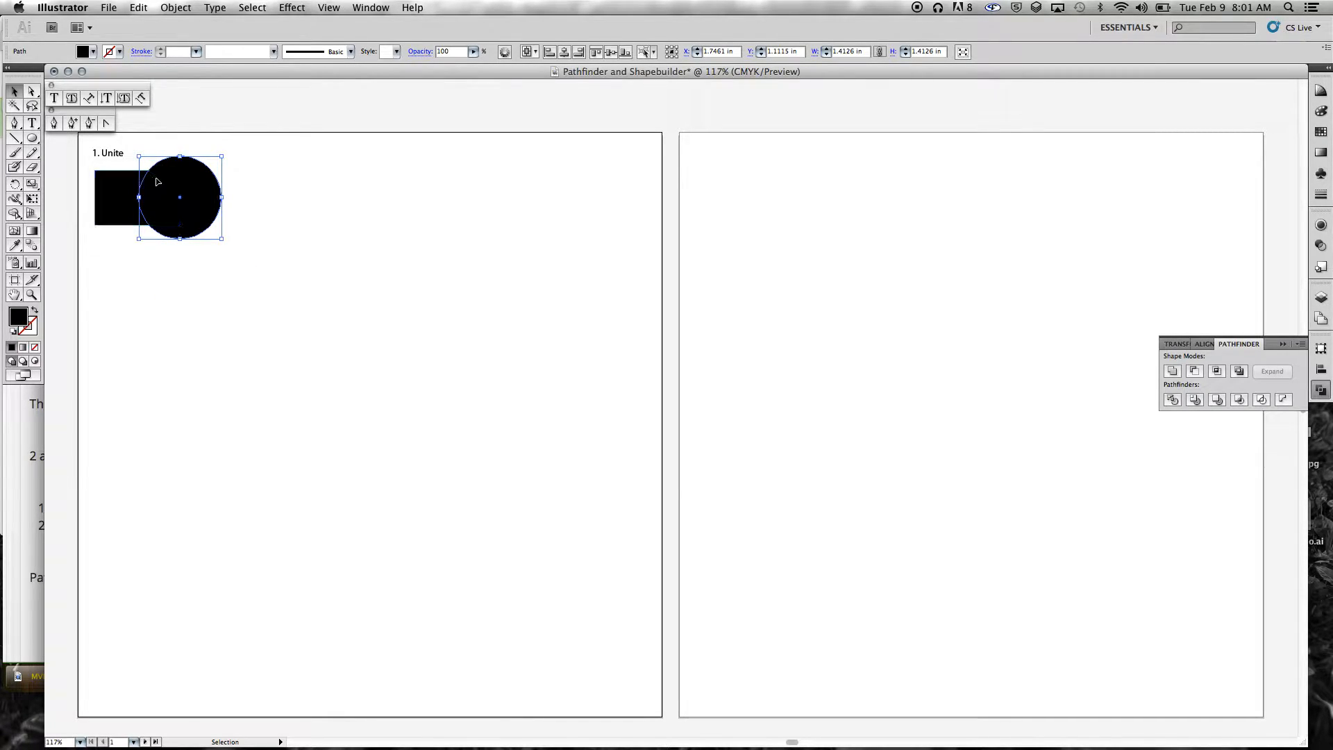
Step: Fill the rectangle under the "1. Unite" label with red
click(118, 191)
click(198, 187)
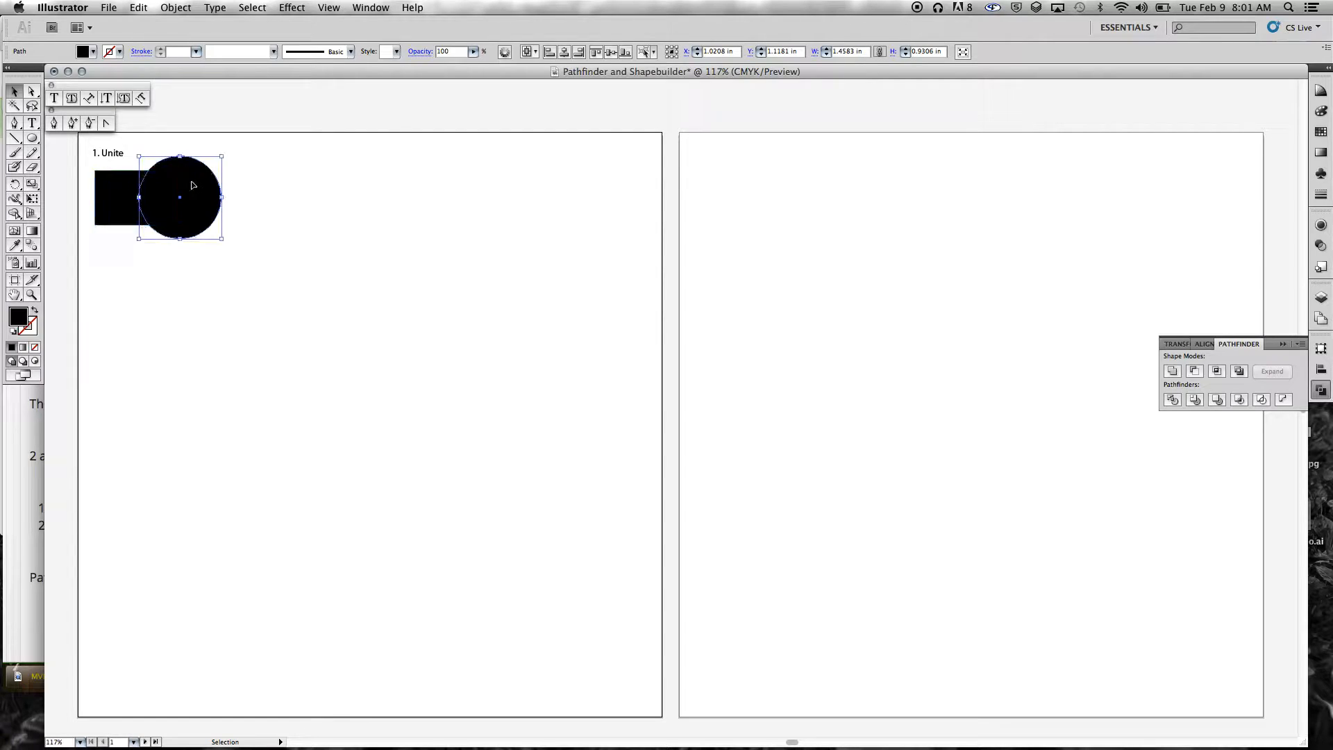
click(117, 195)
click(201, 188)
click(119, 195)
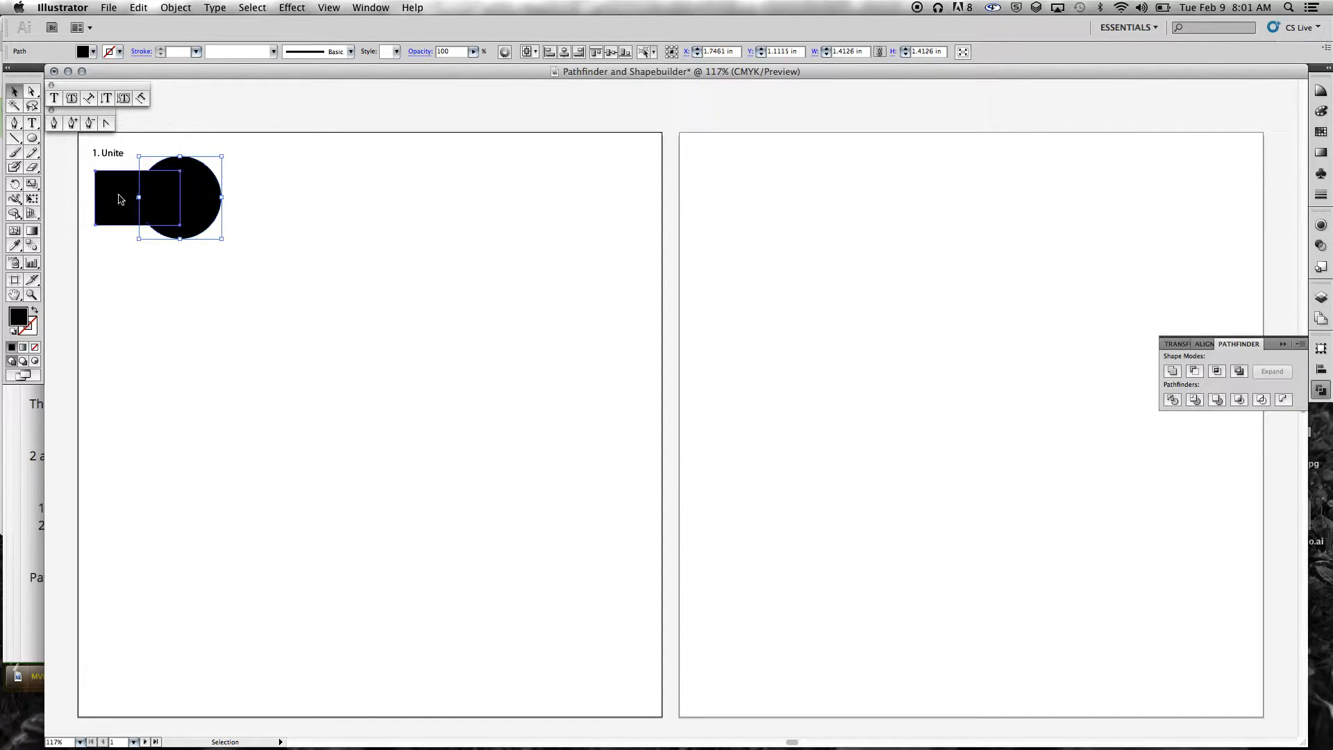
click(93, 52)
click(46, 66)
Step: Fill the circle overlapping the red rectangle with dark blue and deselect it
click(237, 172)
click(207, 184)
click(93, 52)
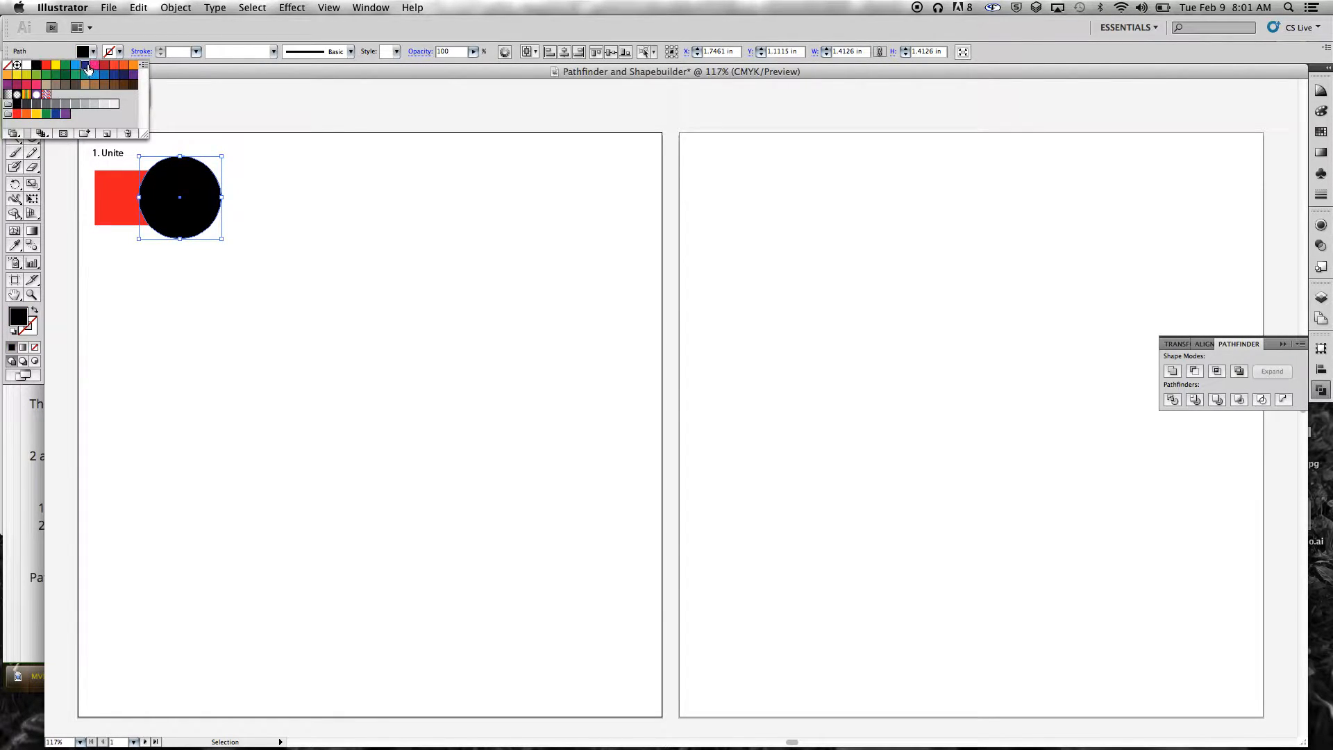
click(35, 64)
click(284, 181)
click(276, 178)
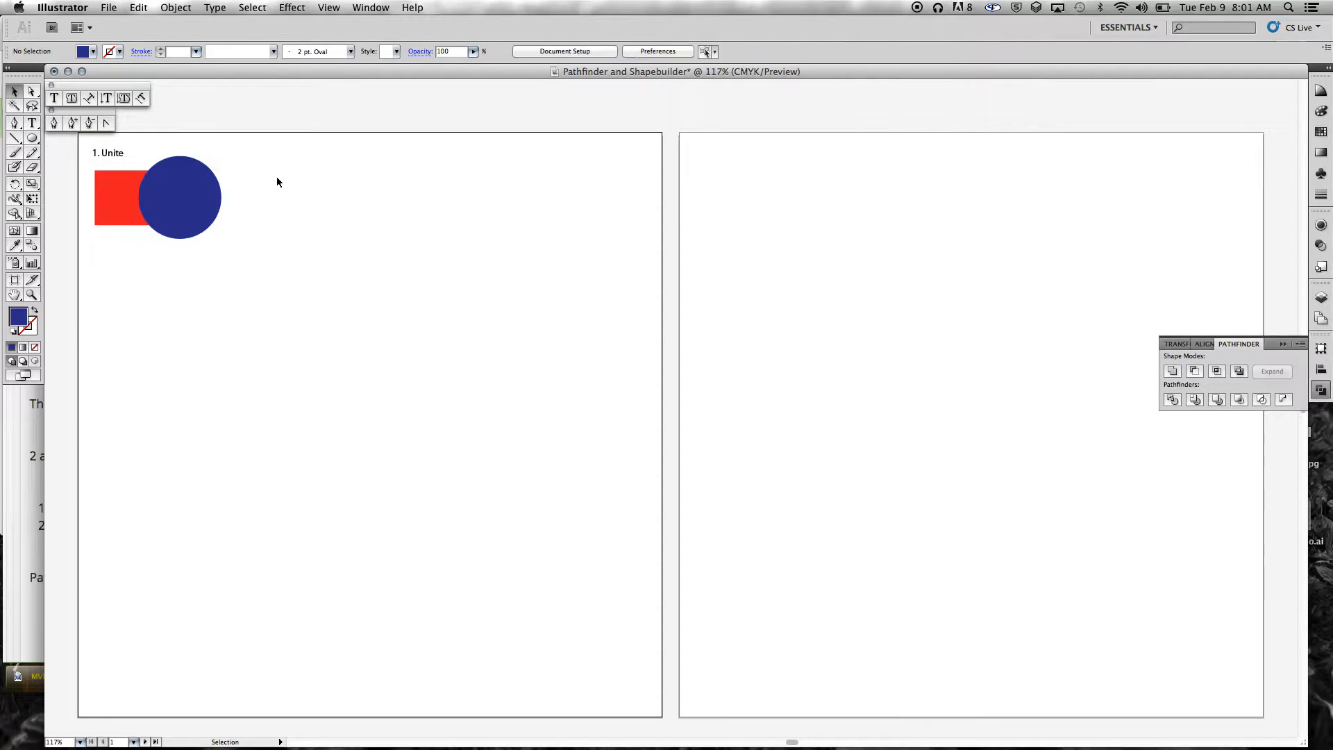
Step: Select both the rectangle and the circle and merge them with the Pathfinder Unite shape mode
click(186, 185)
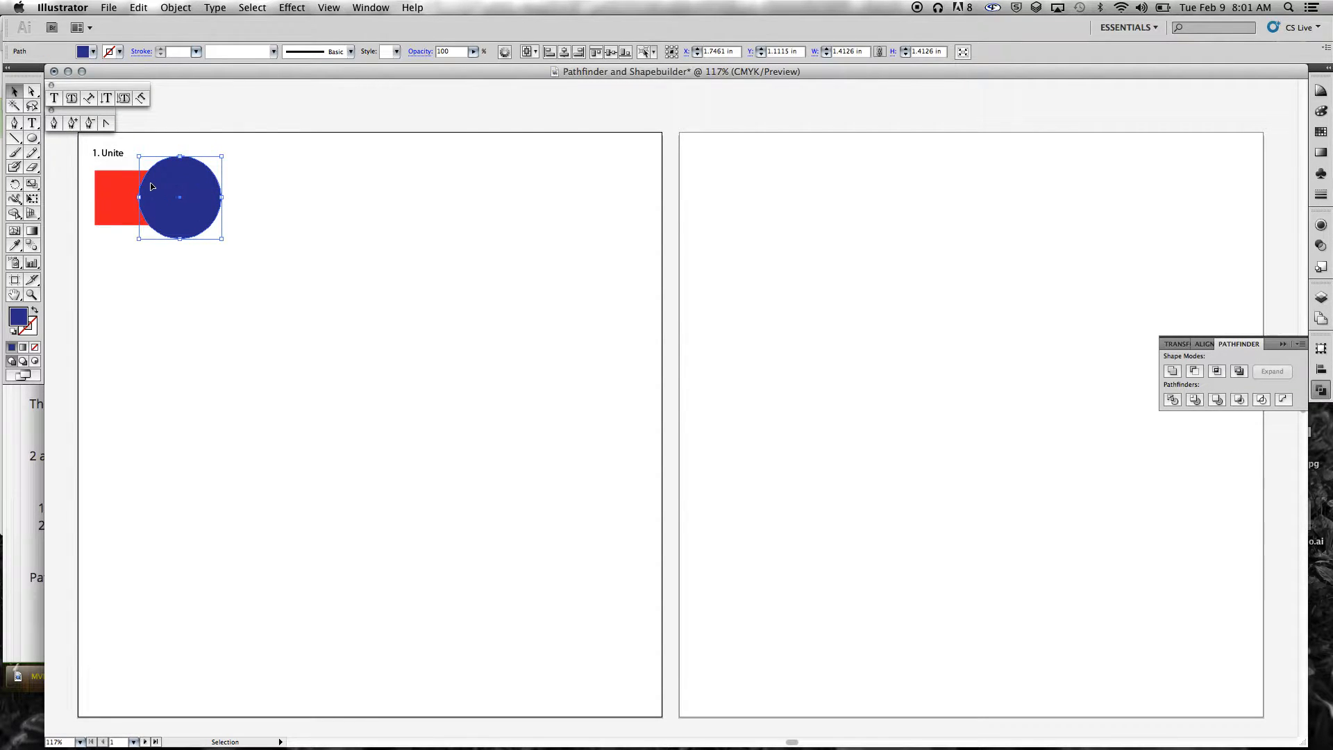
click(83, 185)
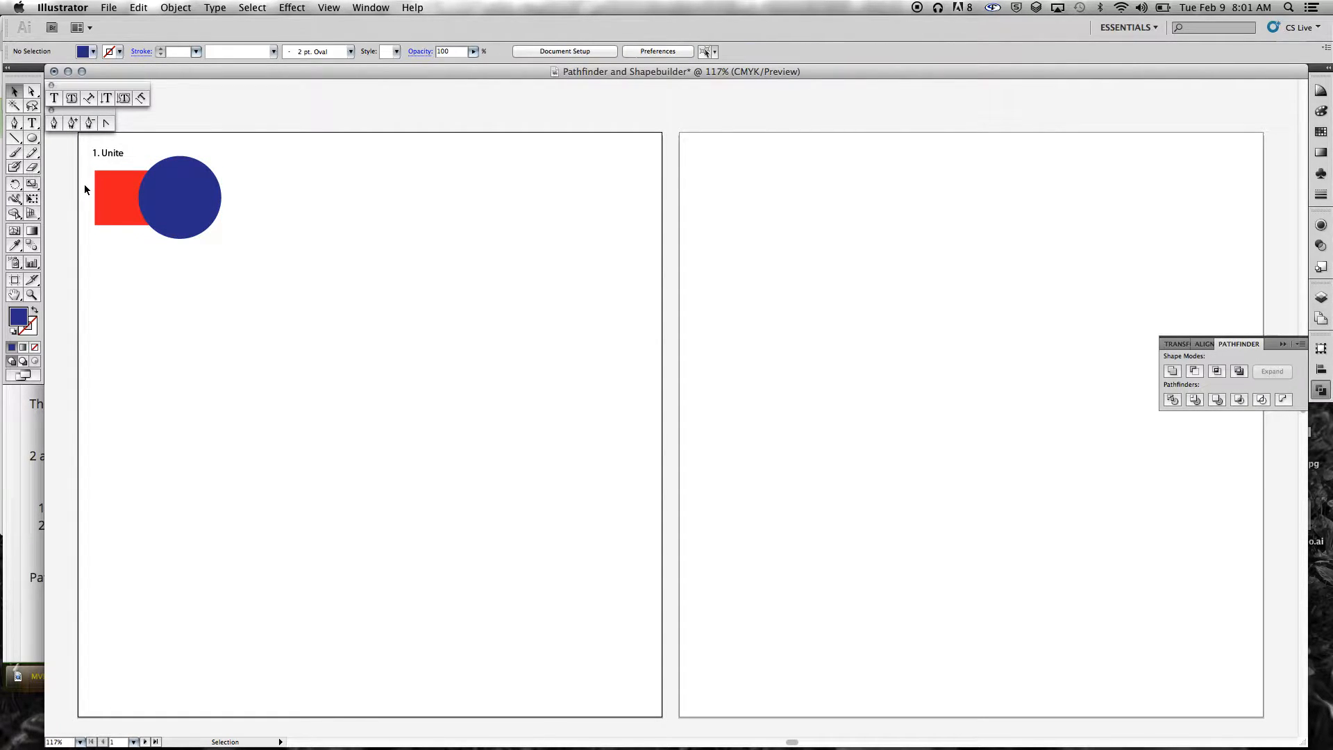
shift+click(119, 193)
shift+click(194, 186)
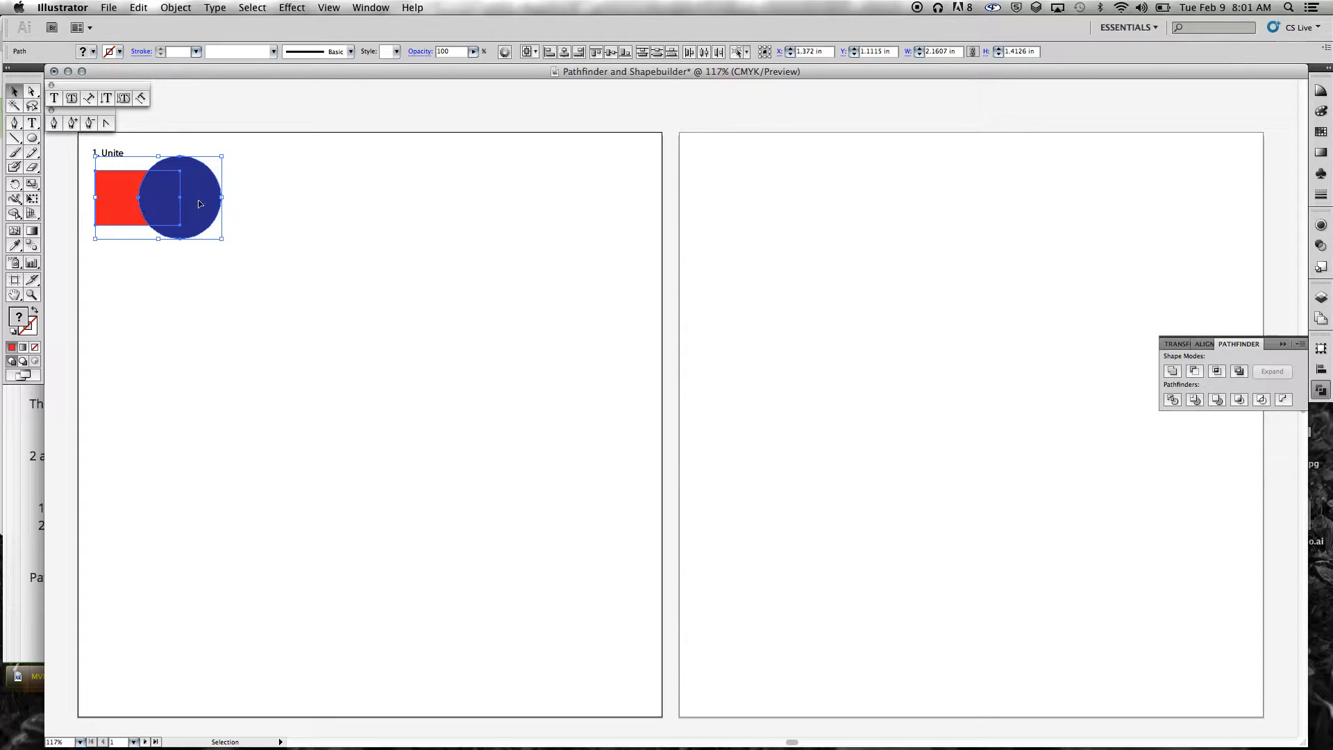
click(1173, 372)
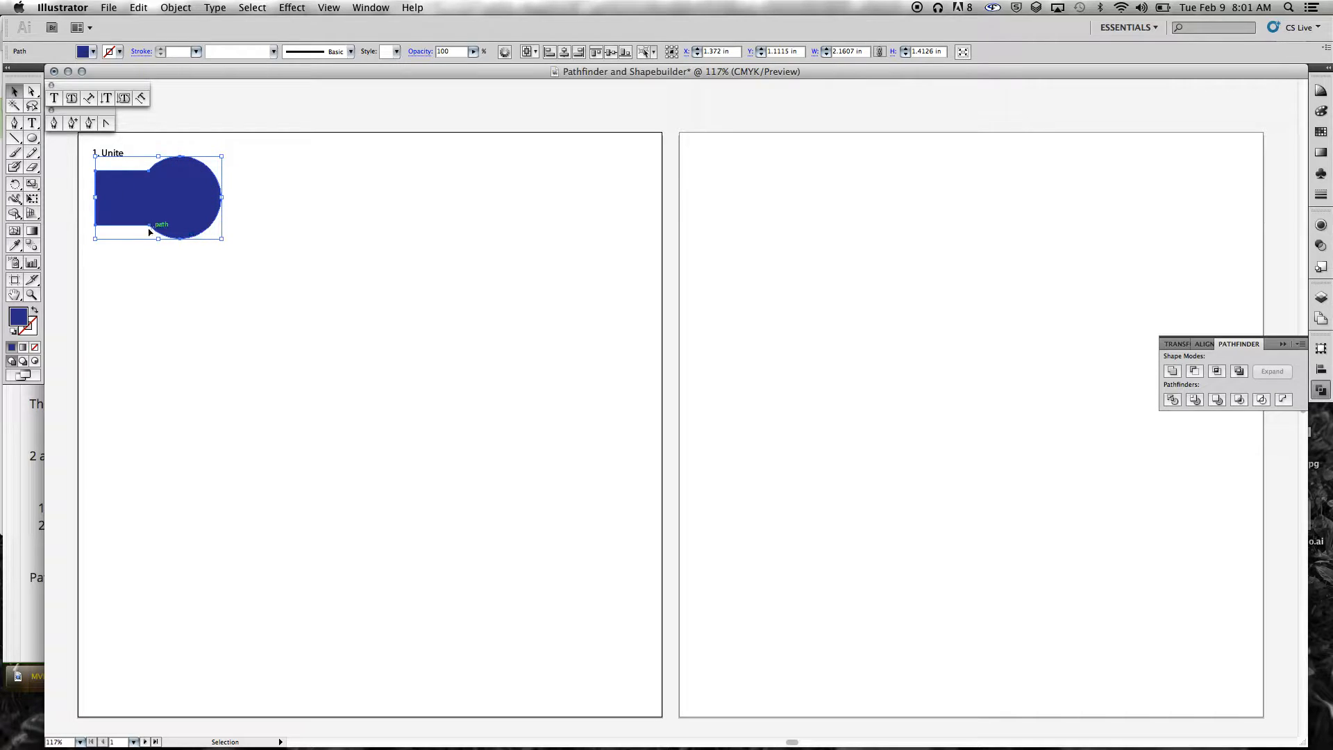
Step: Try red and dark red fills on the united shape, settle on black and deselect it
click(93, 53)
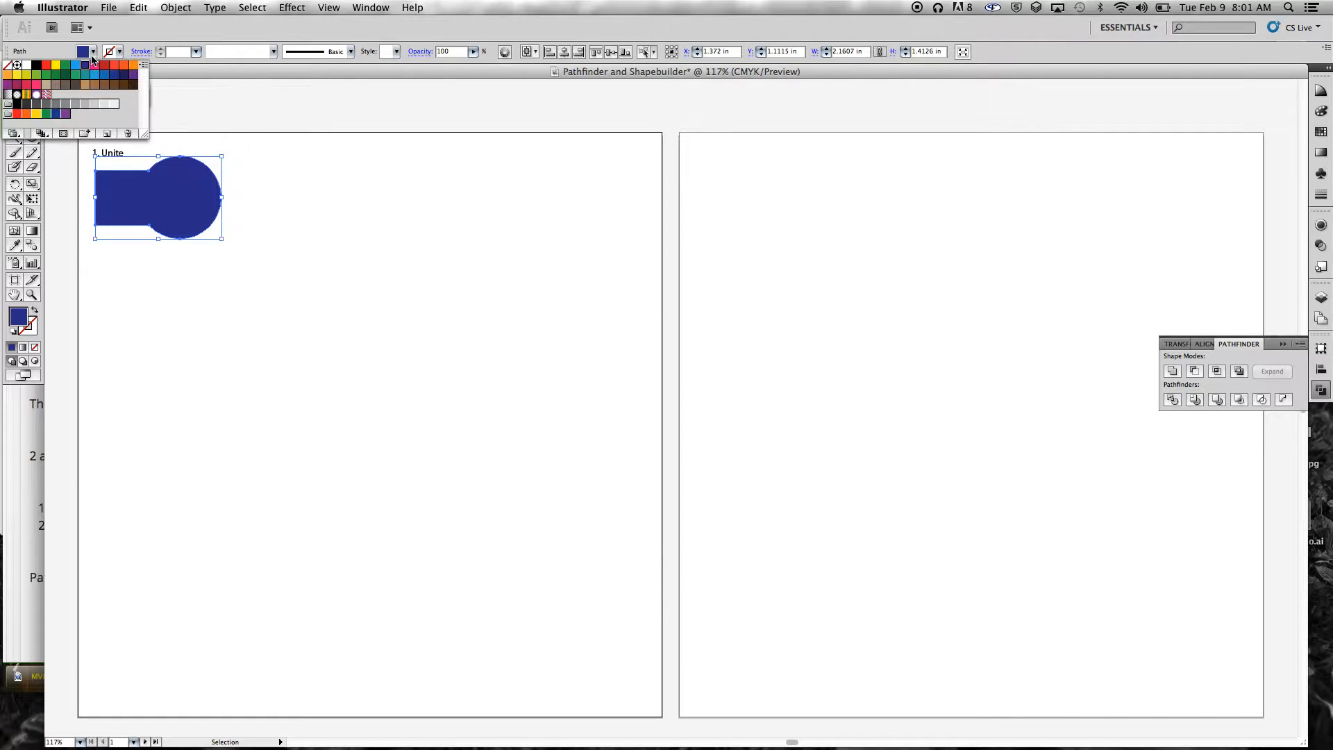
click(46, 65)
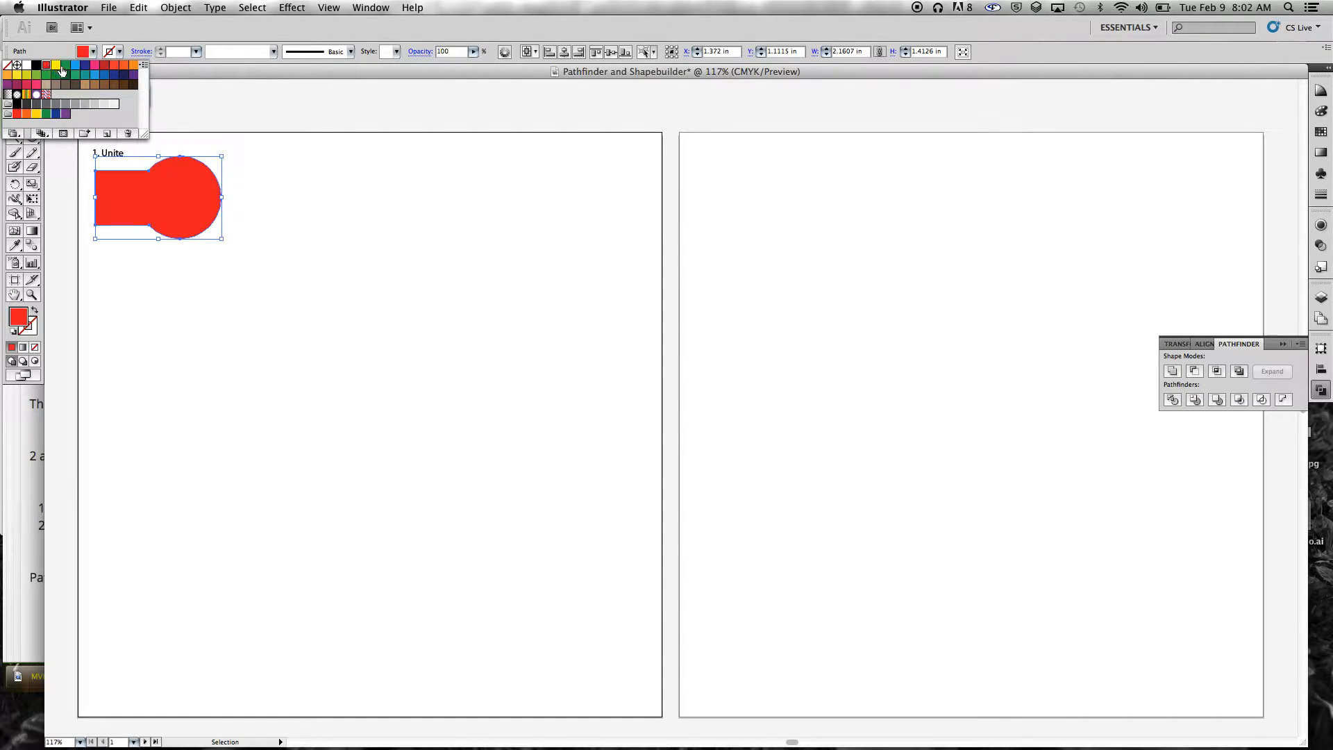
click(105, 66)
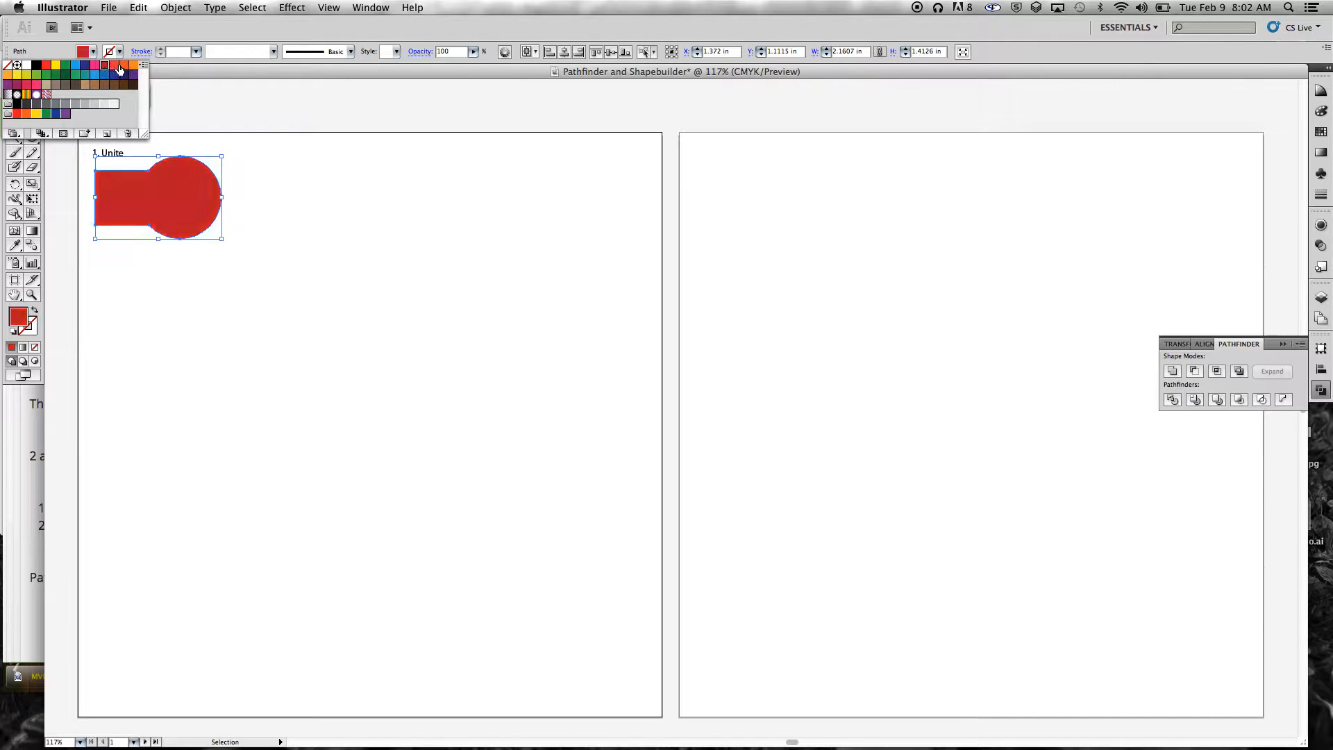
click(73, 78)
click(36, 66)
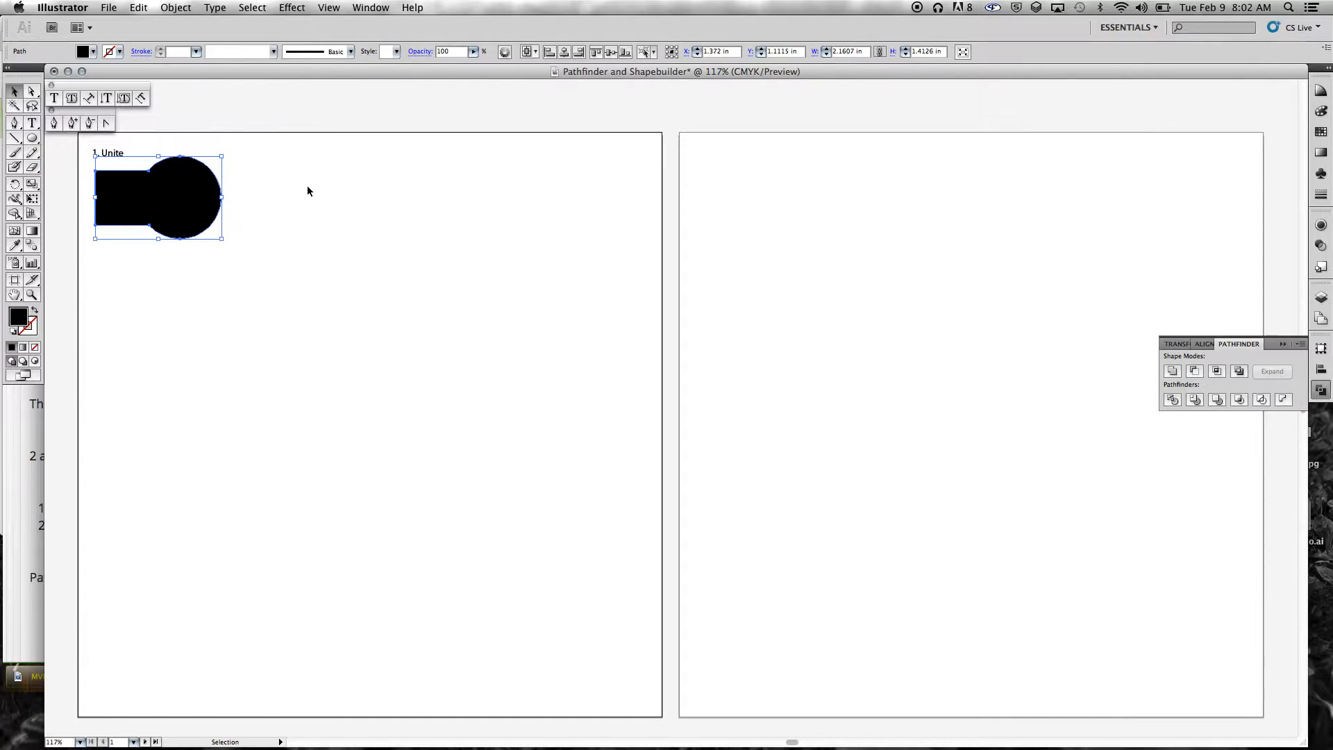
click(290, 198)
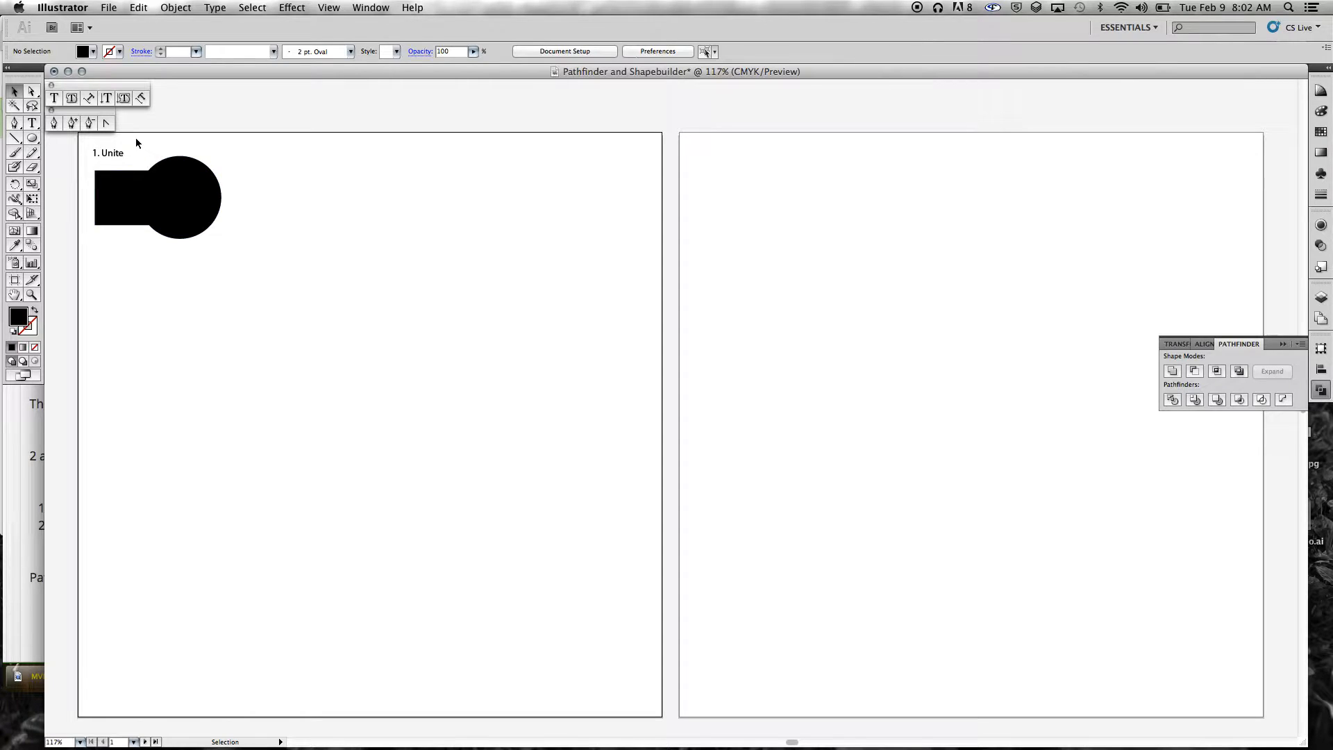
Step: Add the text label "2. Minus Front" below the united shape, aligned with the first label
click(54, 98)
click(97, 265)
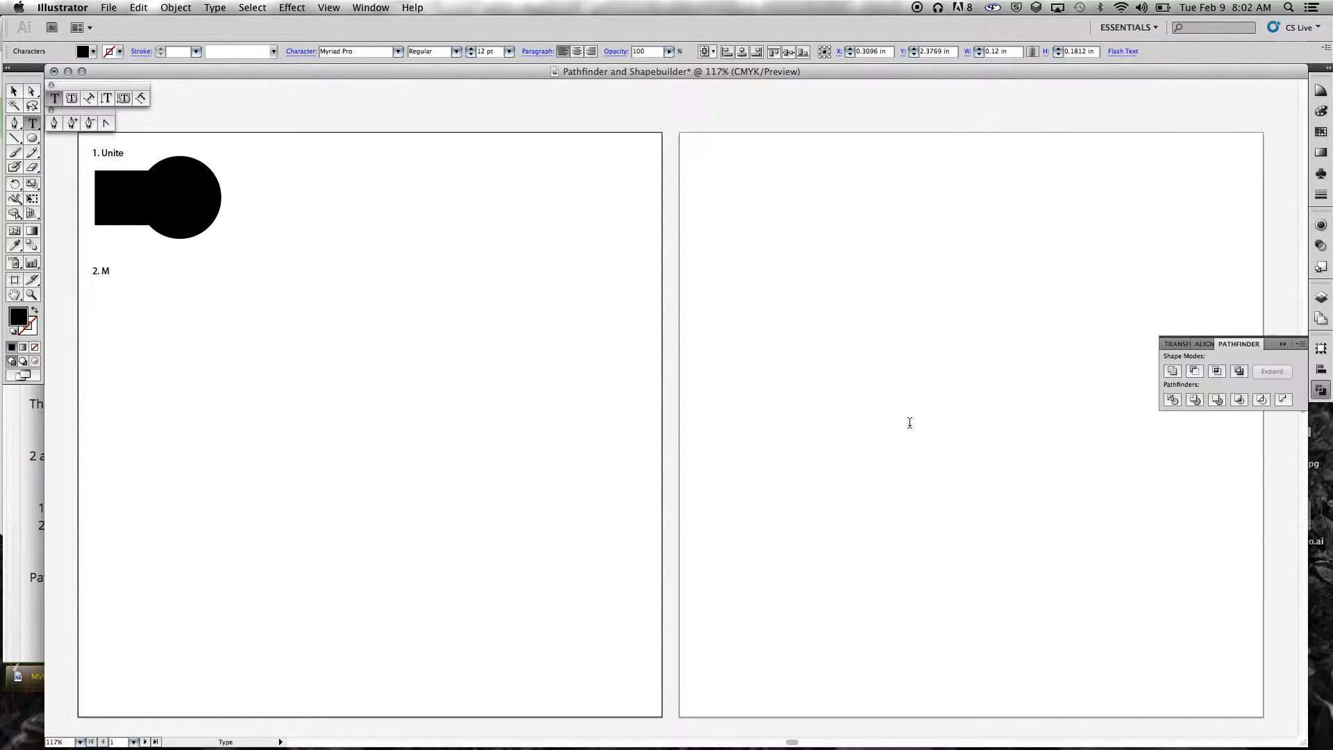
key(BackSpace)
key(BackSpace)
key(BackSpace)
Step: Draw a circle about 1.41 in wide under the "2. Minus Front" label and a square about 1.81 in wide overlapping it
click(32, 138)
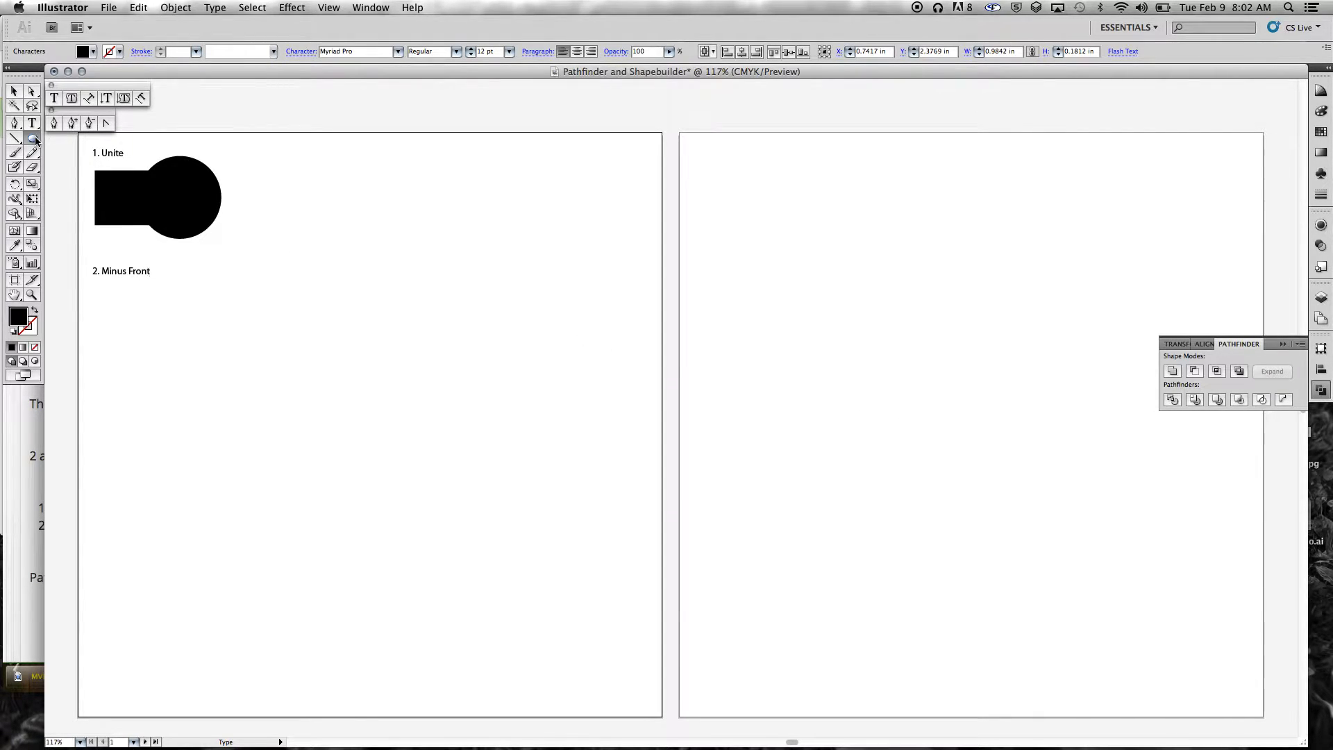
drag(118, 295, 201, 378)
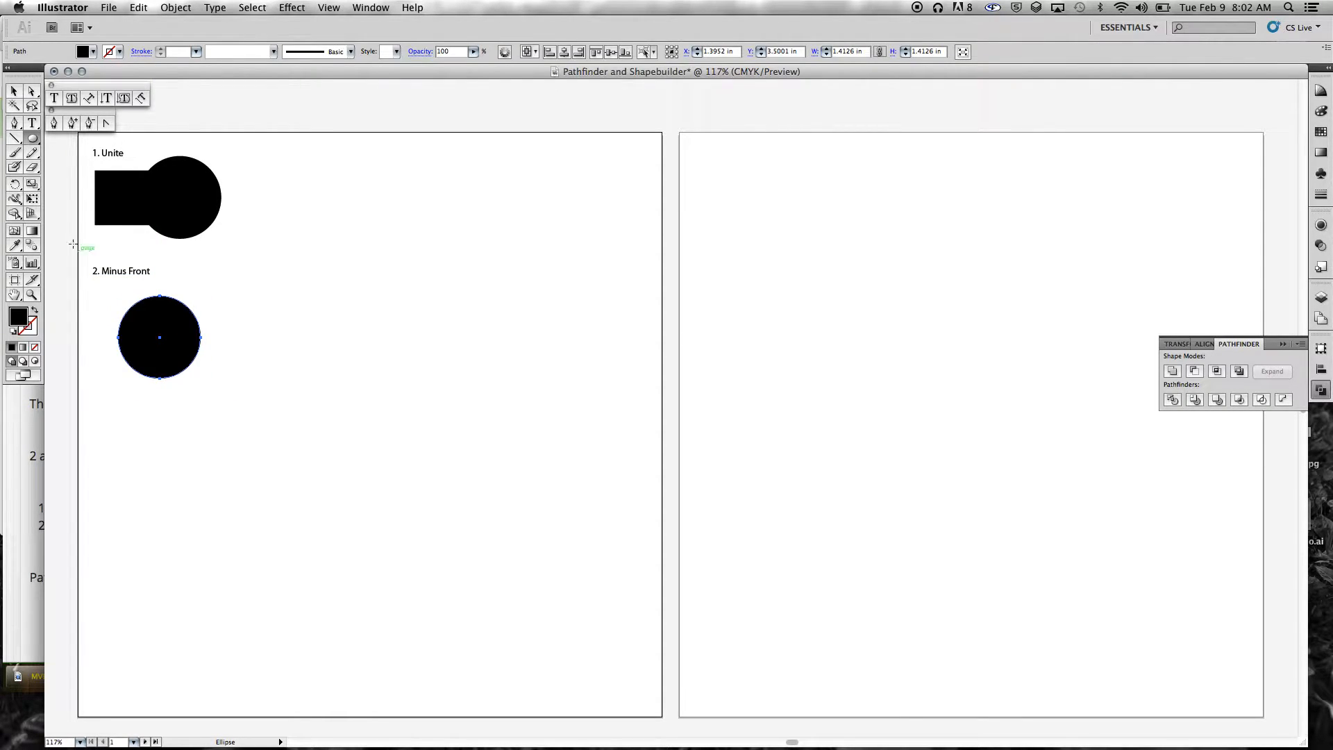
drag(33, 141, 66, 144)
drag(158, 306, 264, 413)
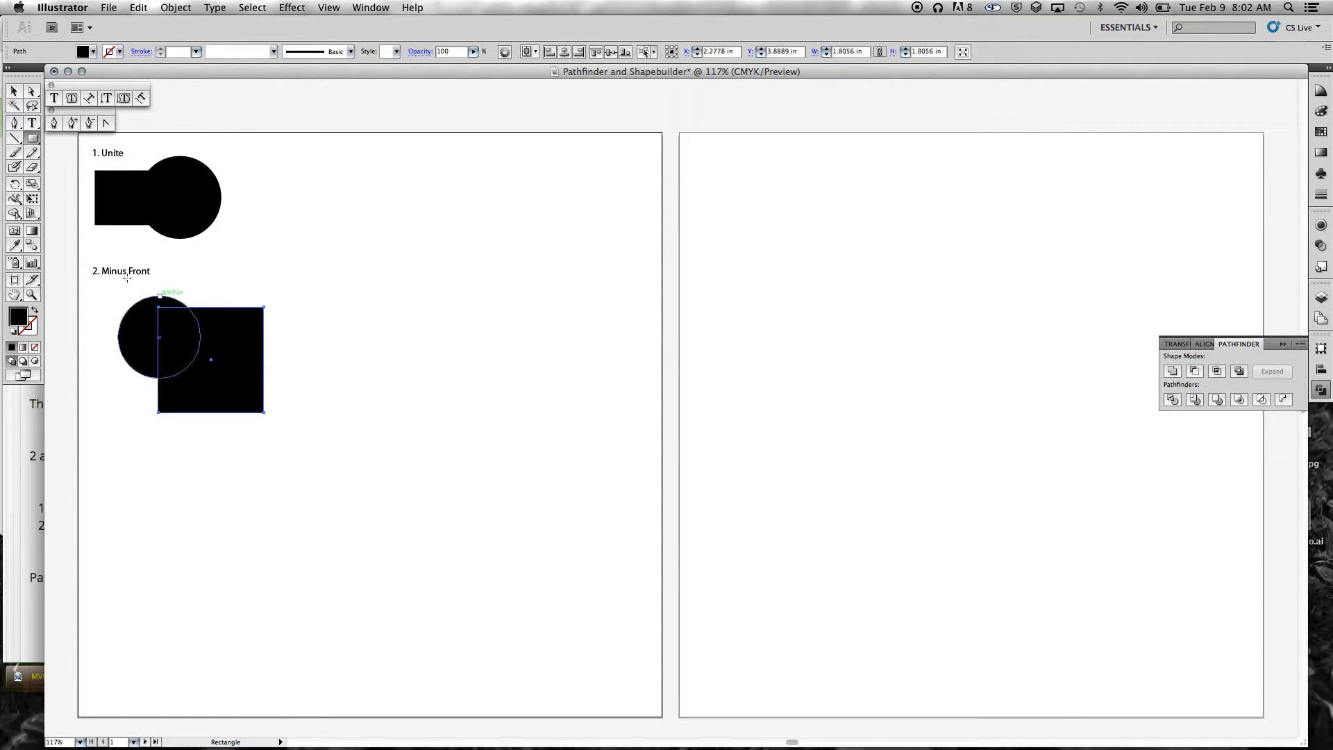
Step: Move the circle closer to the "2. Minus Front" label and rotate the square into a diamond with its left corner inside the circle
click(14, 91)
drag(183, 319, 127, 306)
drag(214, 352, 195, 345)
click(118, 303)
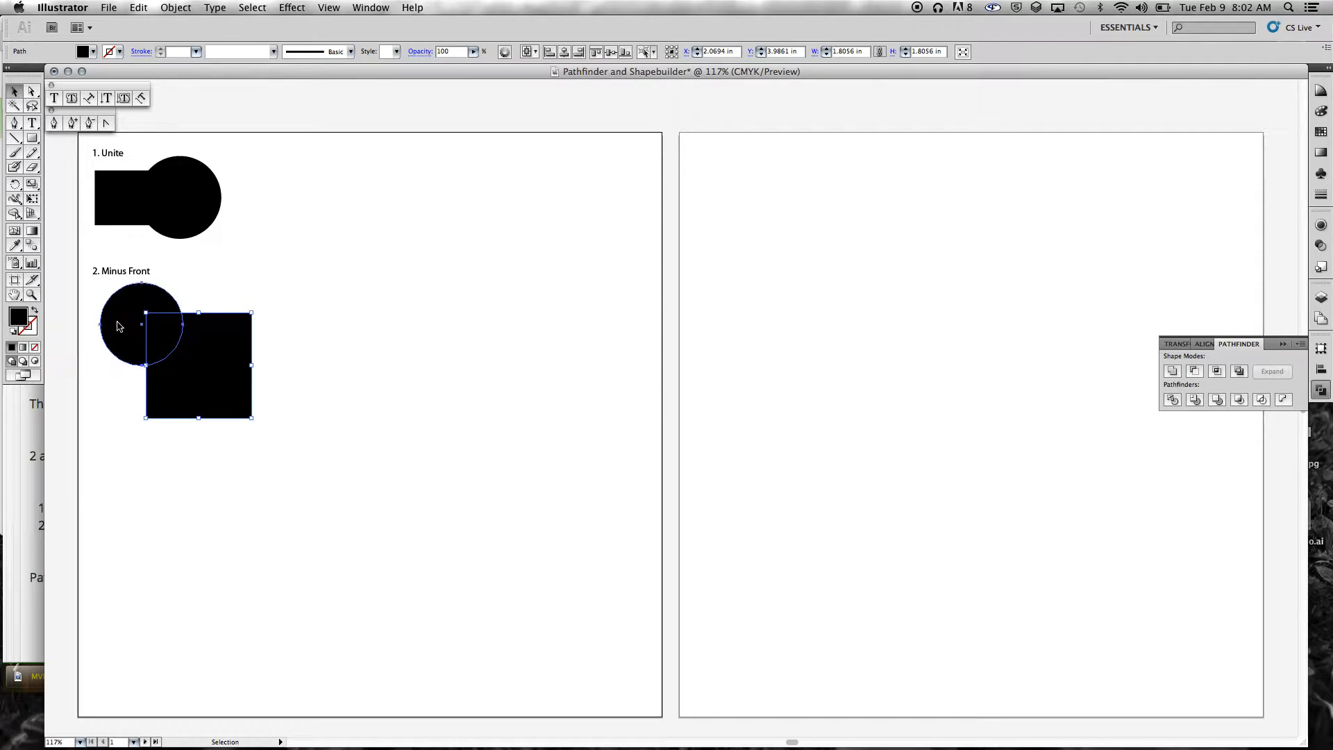
click(227, 344)
mouse_move(218, 343)
mouse_down()
mouse_move(243, 345)
mouse_move(212, 347)
mouse_up()
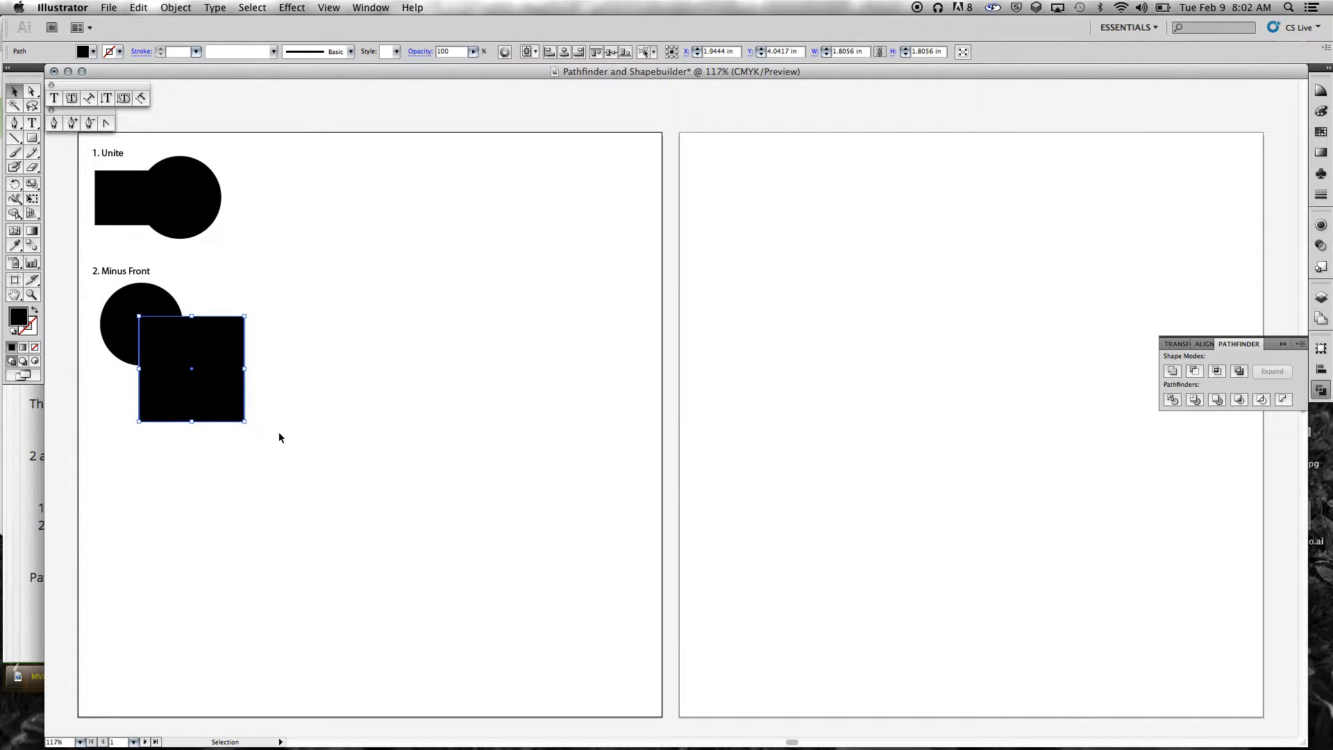
drag(247, 423, 243, 318)
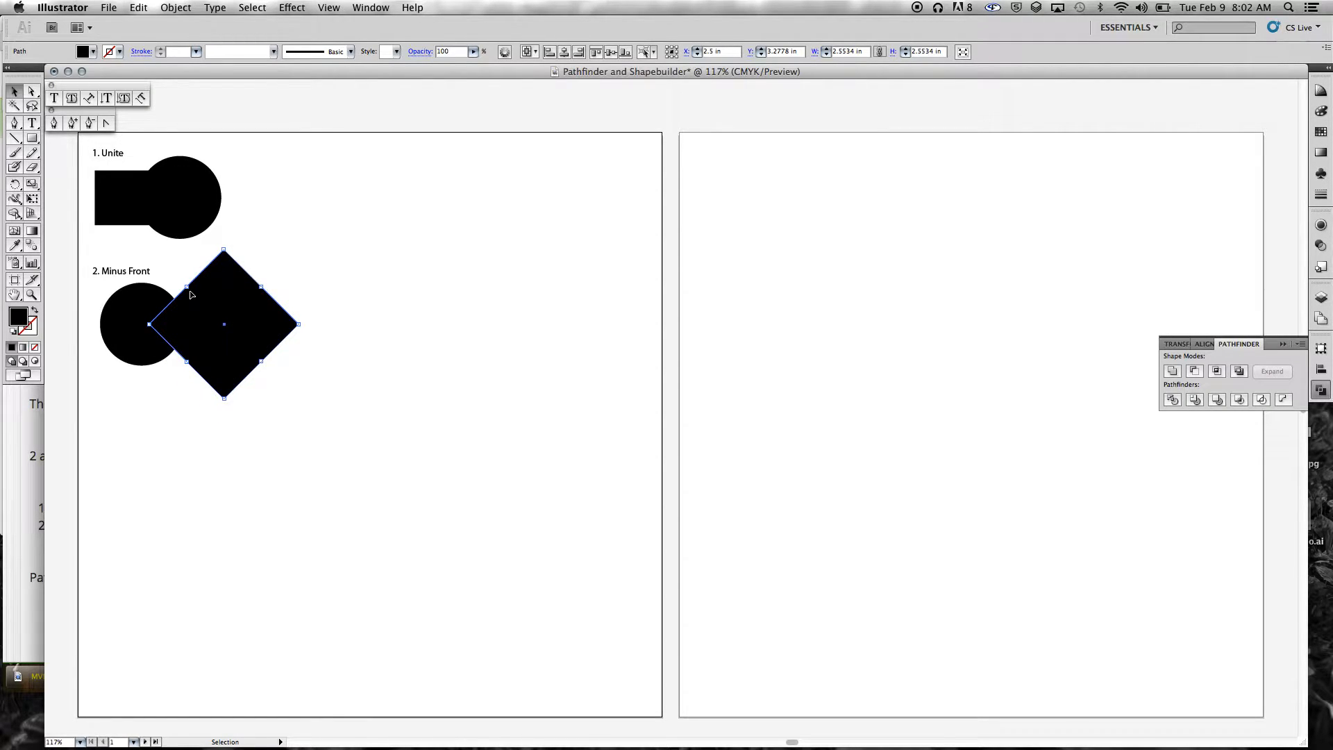
Step: Cut the diamond out of the circle with the Pathfinder Minus Front shape mode, and deselect the result
shift+click(133, 314)
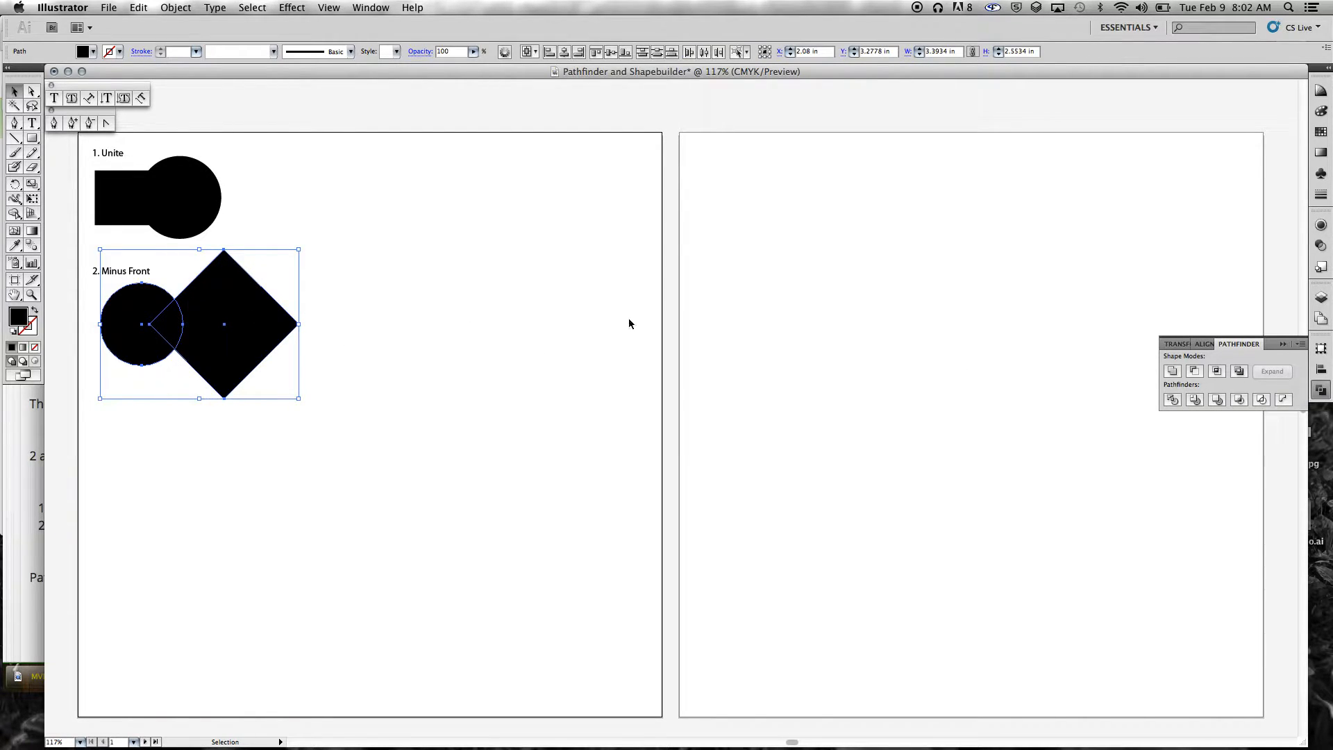
click(1192, 372)
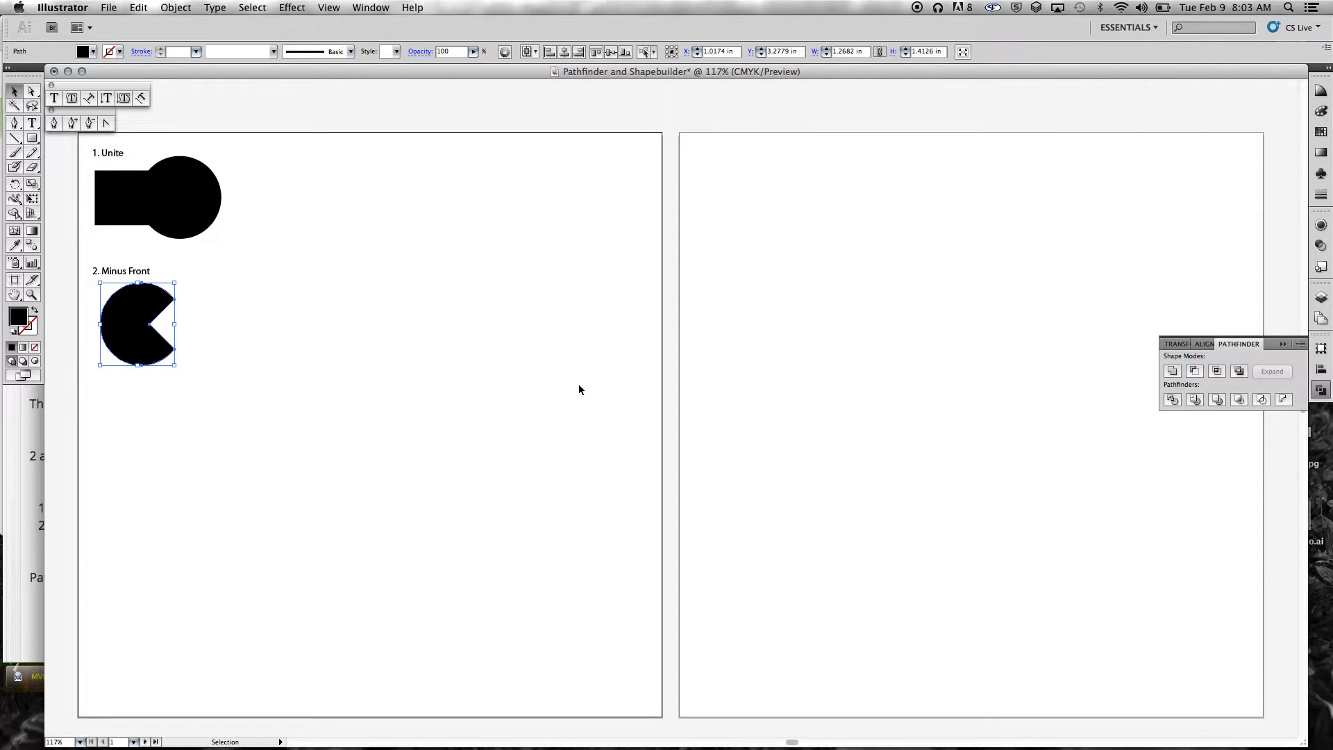
click(243, 329)
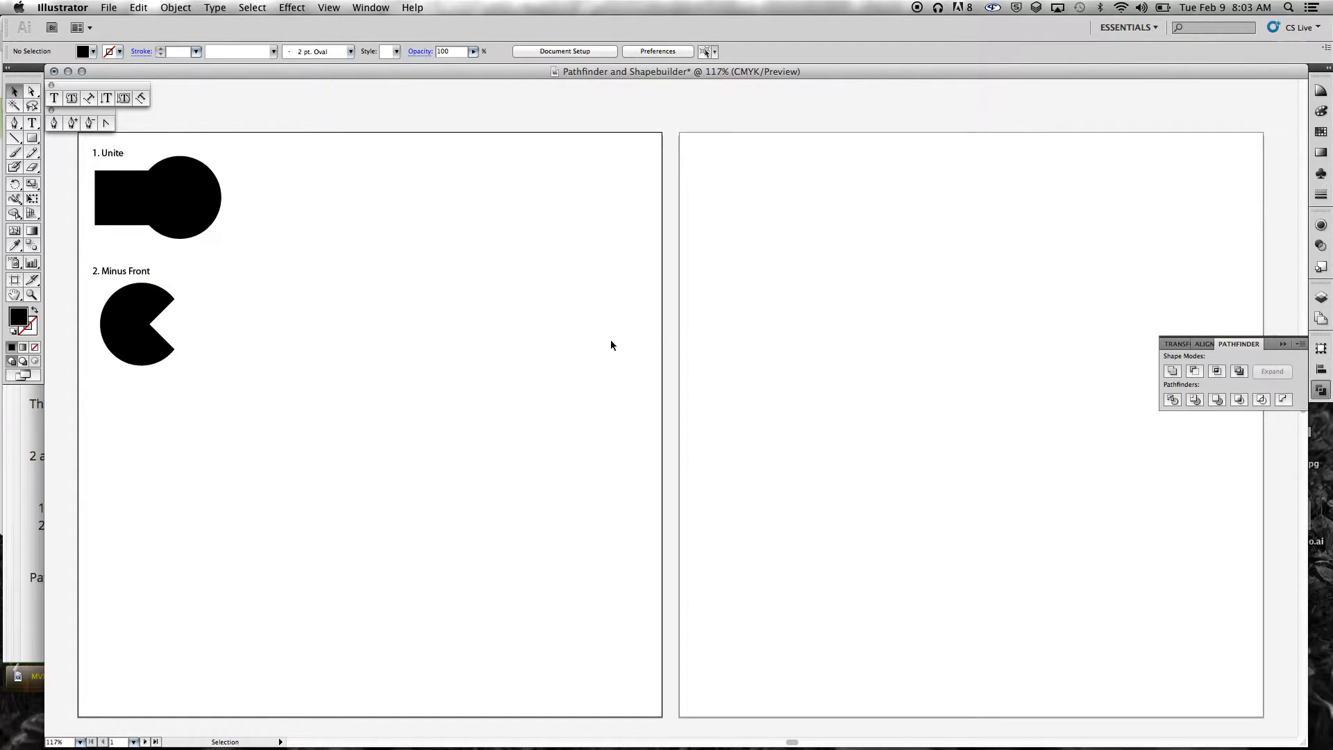
Step: Add the text label "3. Intersect" below the cut circle and line it up with the labels above
key(t)
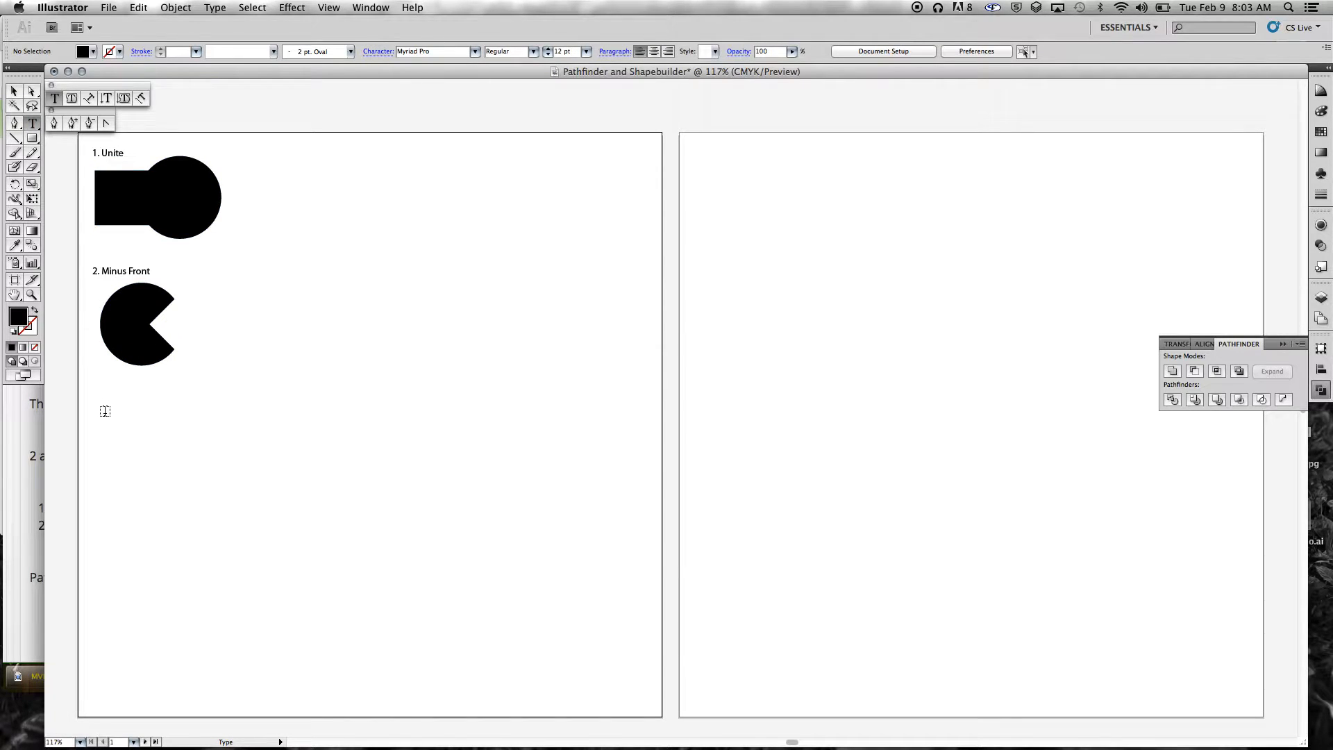
click(105, 411)
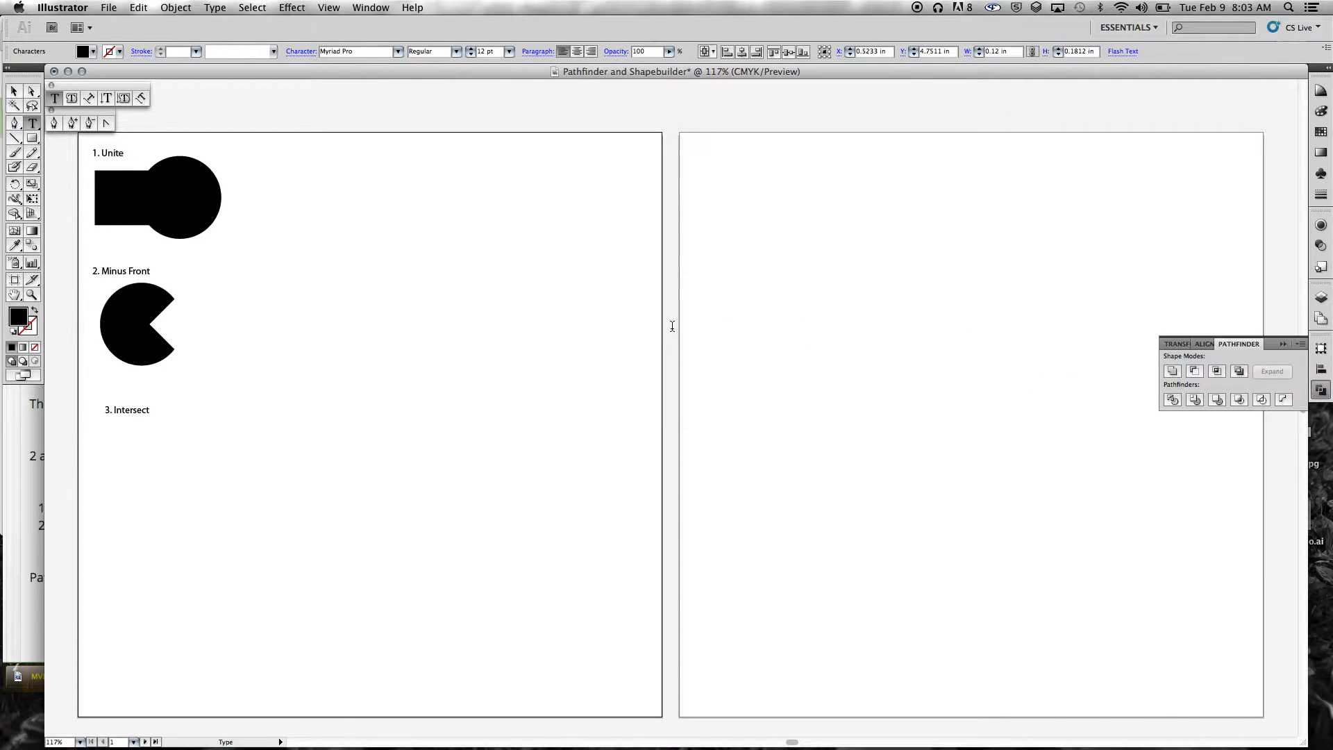
click(14, 91)
drag(138, 411, 128, 411)
click(171, 427)
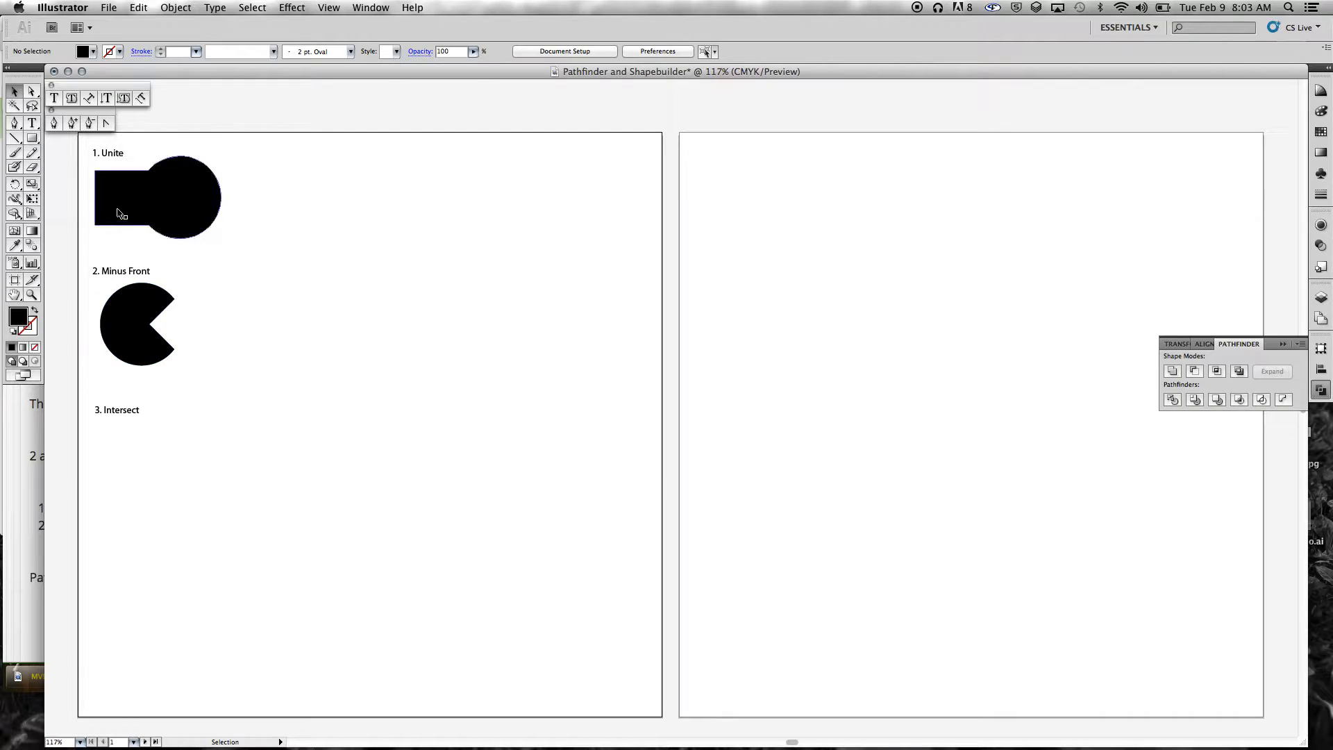
Step: Draw a rectangle about 1.60 × 1.21 in under "3. Intersect" and place a hexagon about 1.35 in wide overlapping its right end
drag(32, 137, 69, 138)
drag(104, 432, 198, 504)
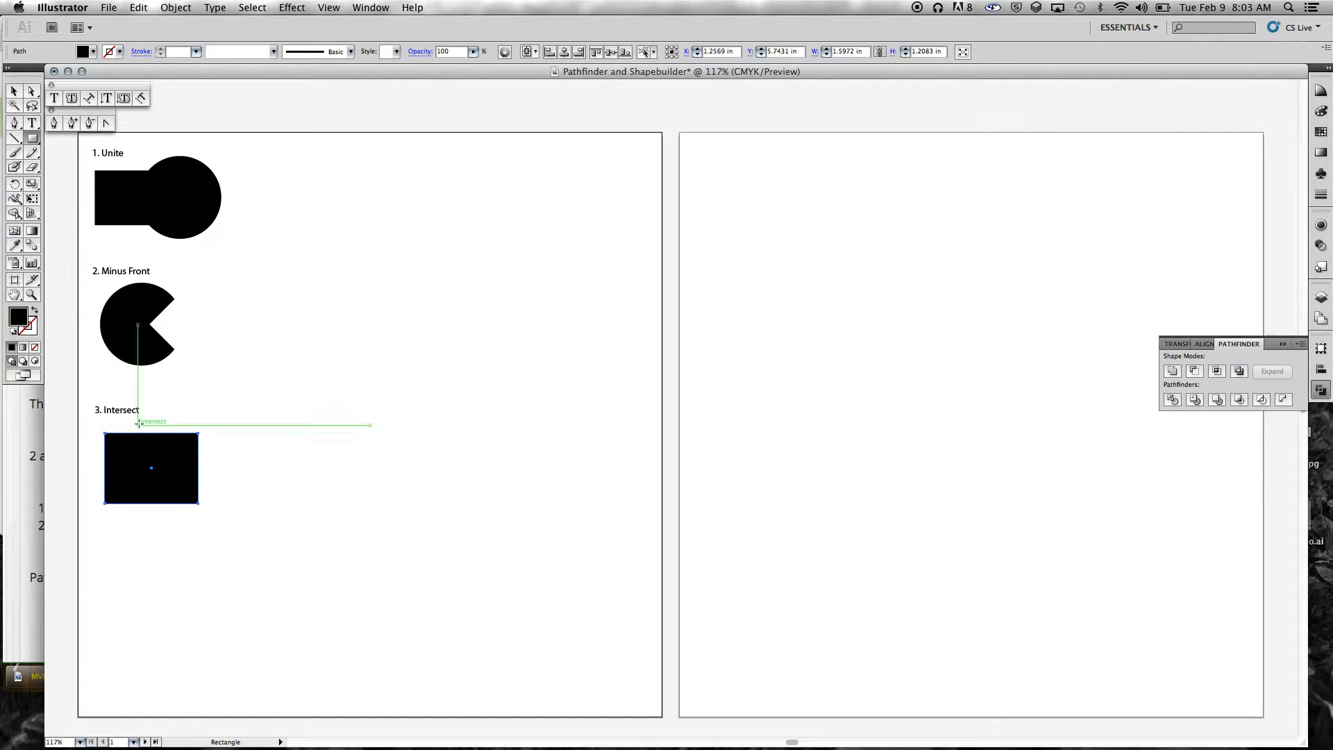
drag(32, 139, 85, 183)
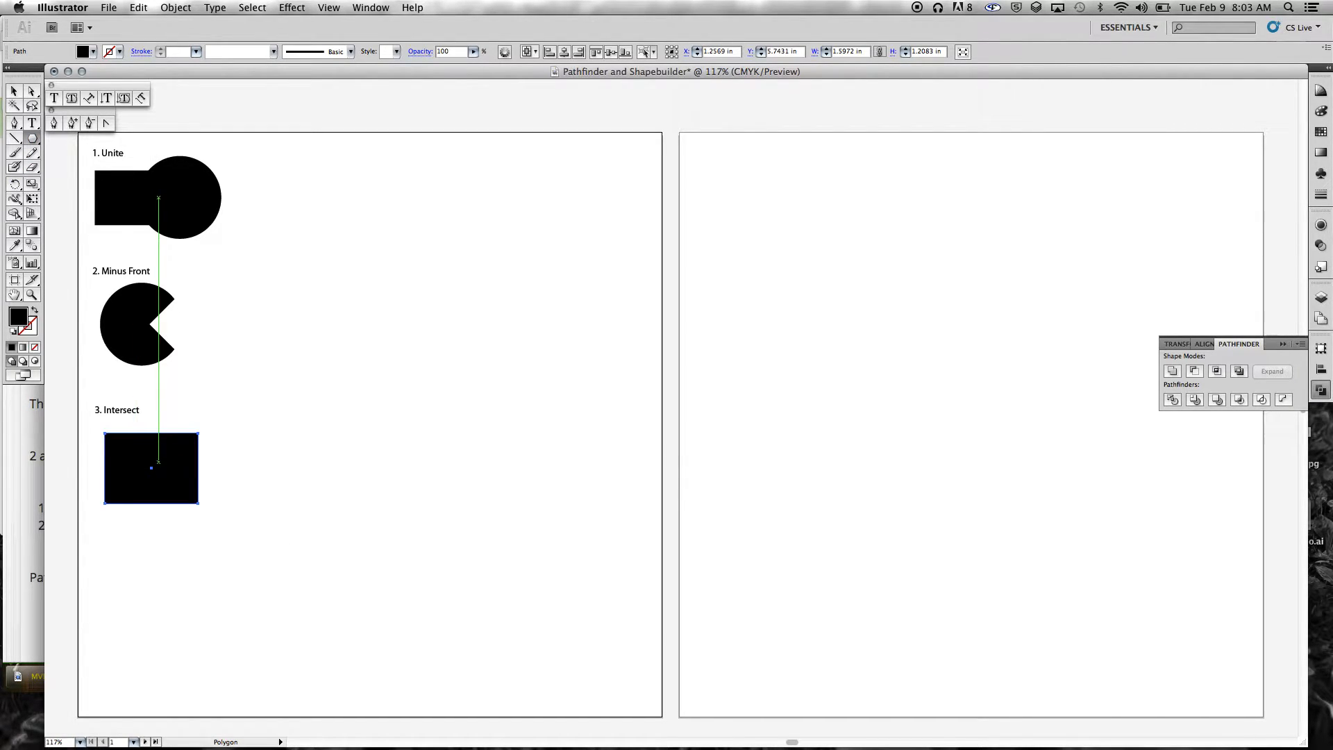
drag(151, 452, 191, 465)
click(132, 319)
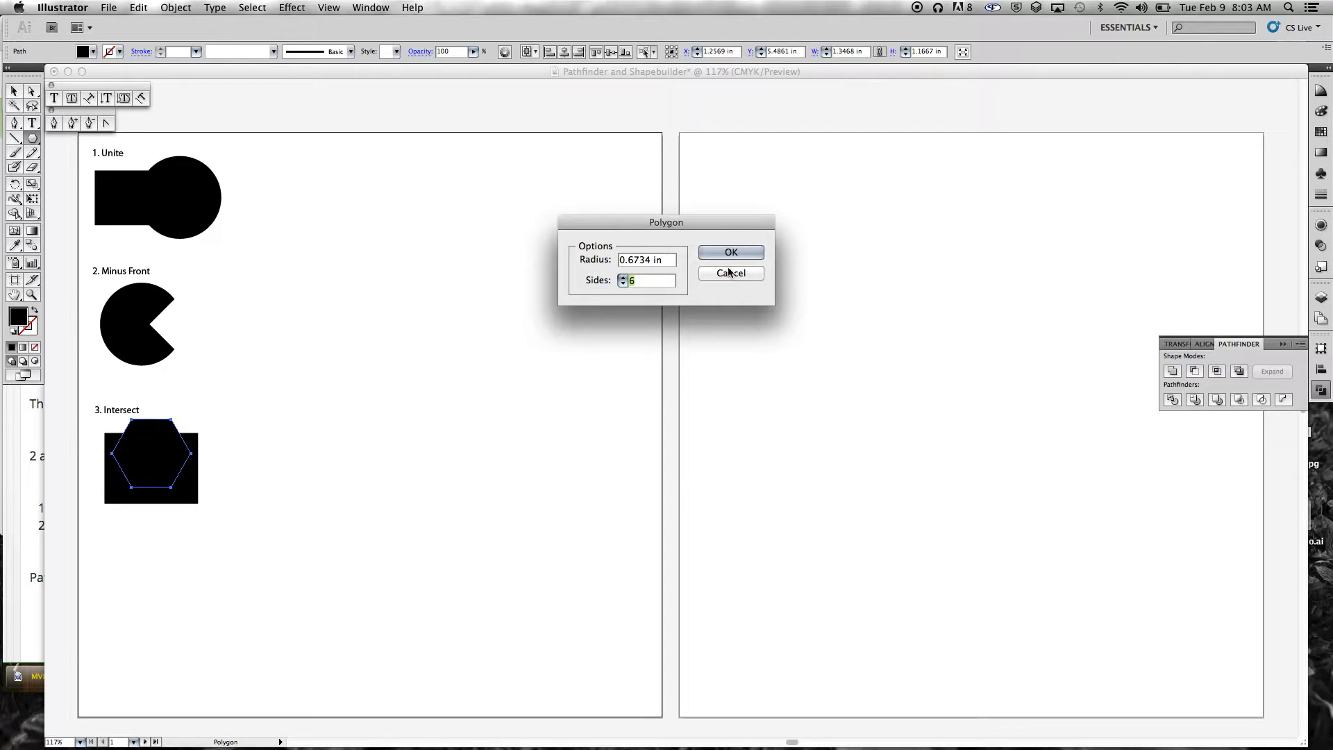
click(731, 273)
click(14, 90)
drag(158, 448, 184, 463)
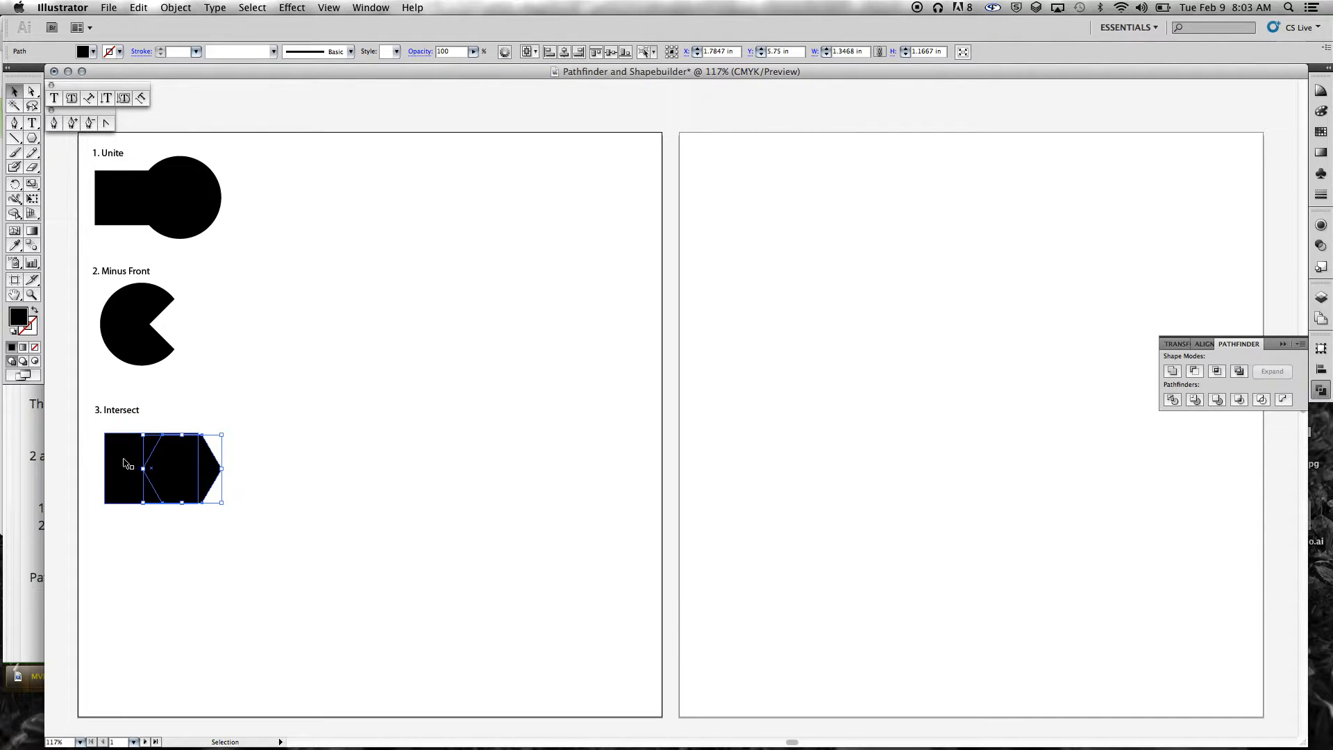
Step: Reduce the rectangle and hexagon to their overlap with the Pathfinder Intersect shape mode, and move the result closer to the "3. Intersect" label
drag(83, 443, 272, 499)
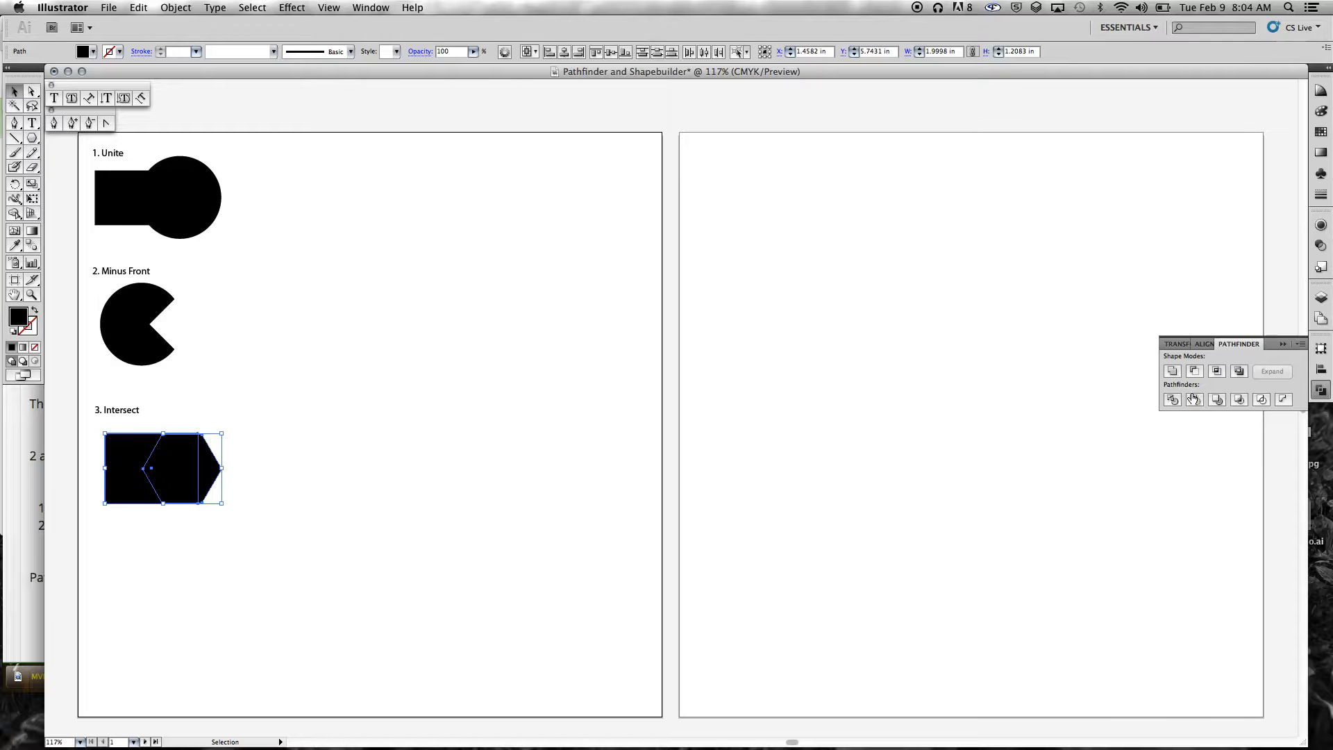
click(1215, 373)
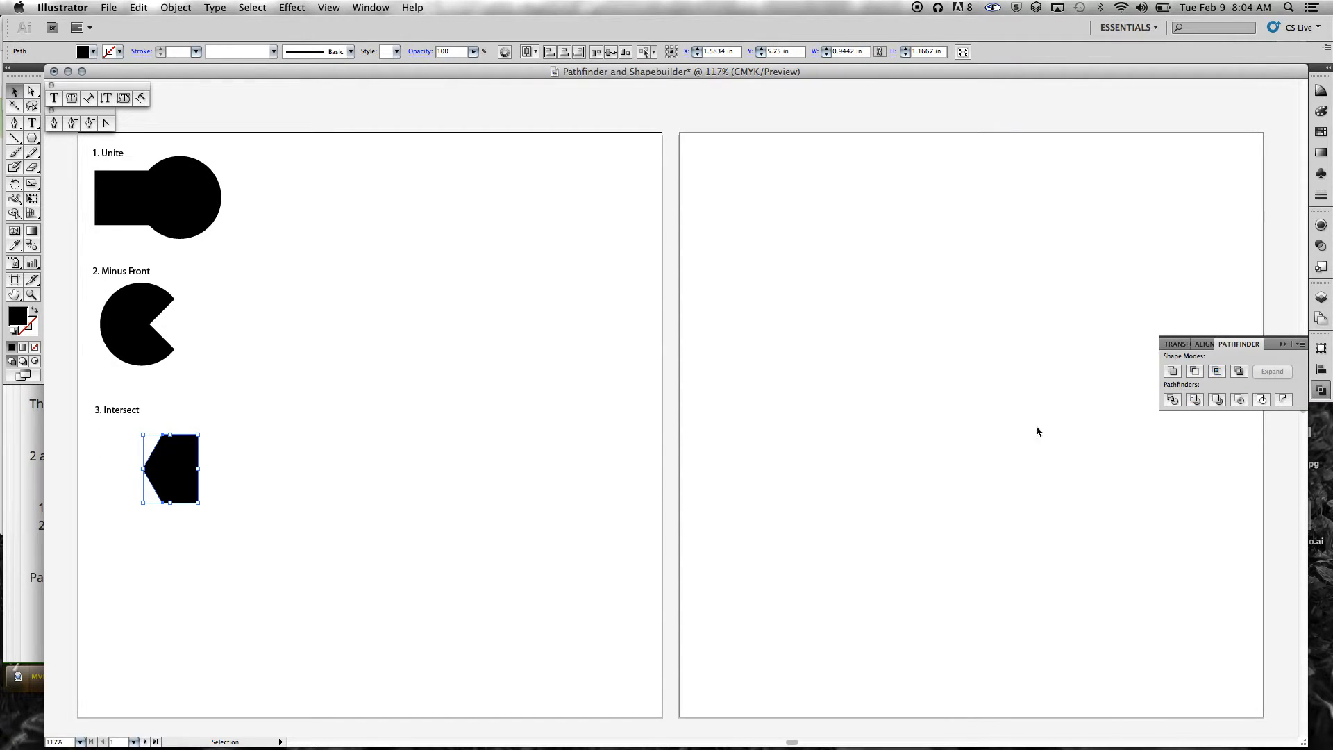
click(326, 478)
click(187, 456)
drag(183, 457, 176, 444)
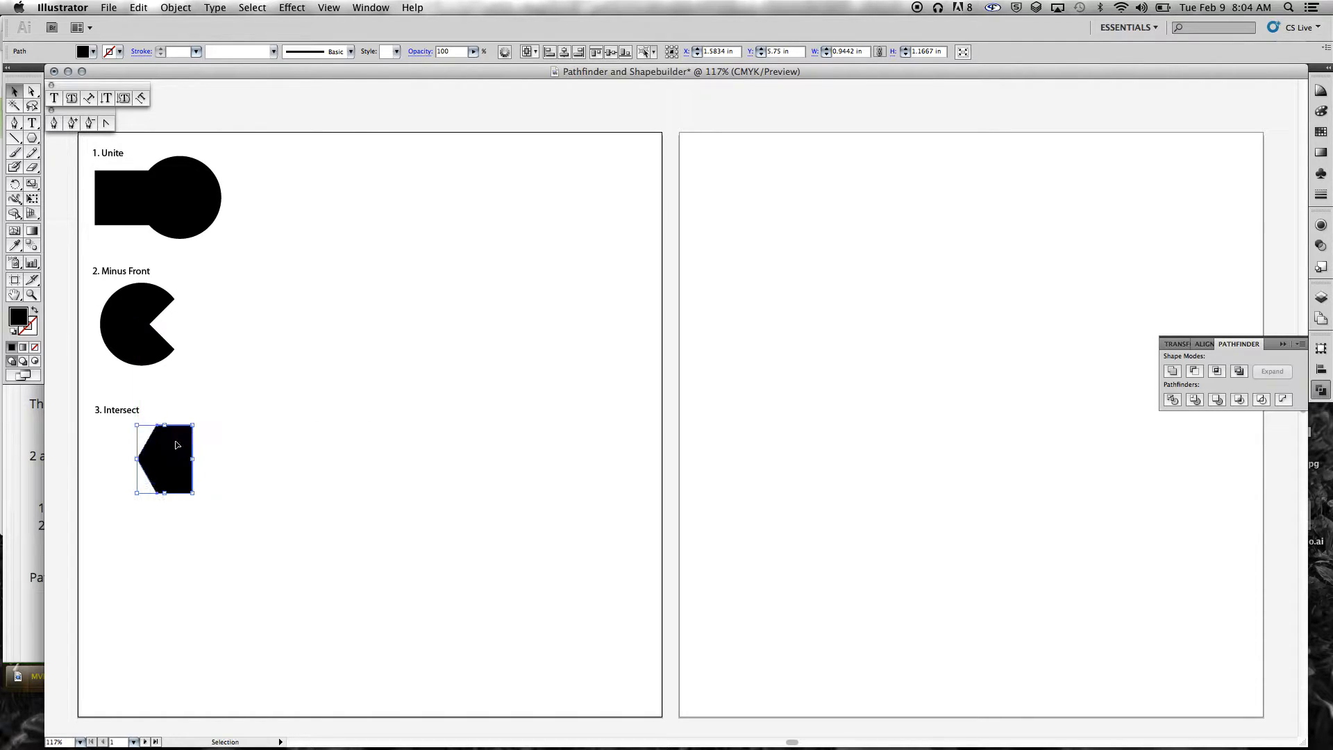
click(234, 449)
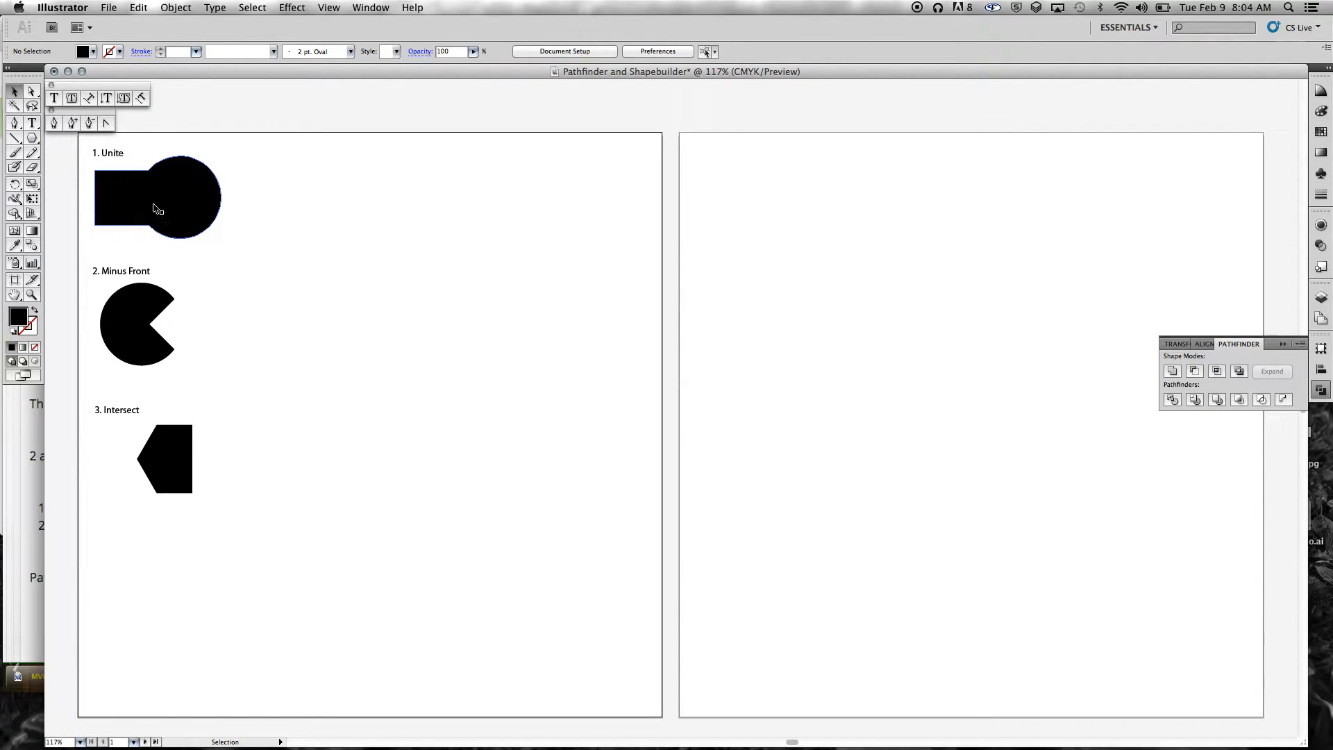
drag(32, 137, 84, 183)
click(295, 387)
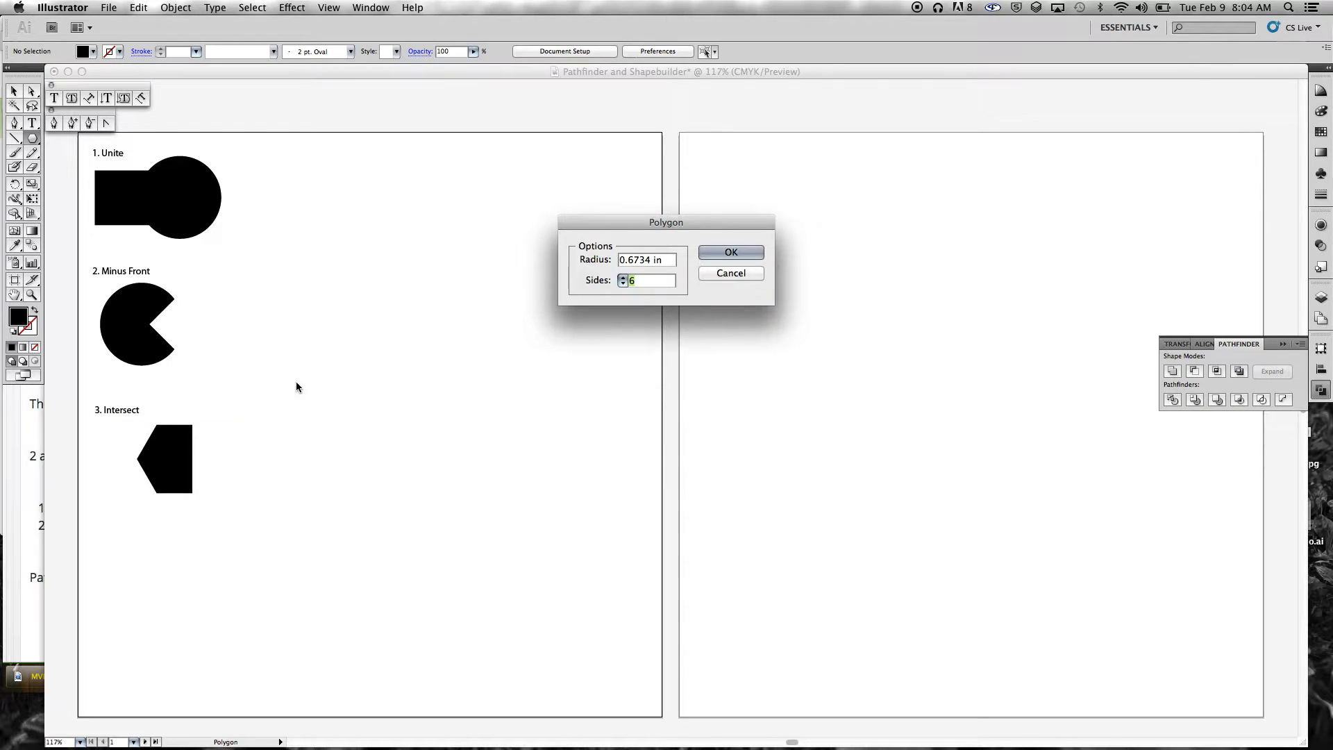
click(734, 272)
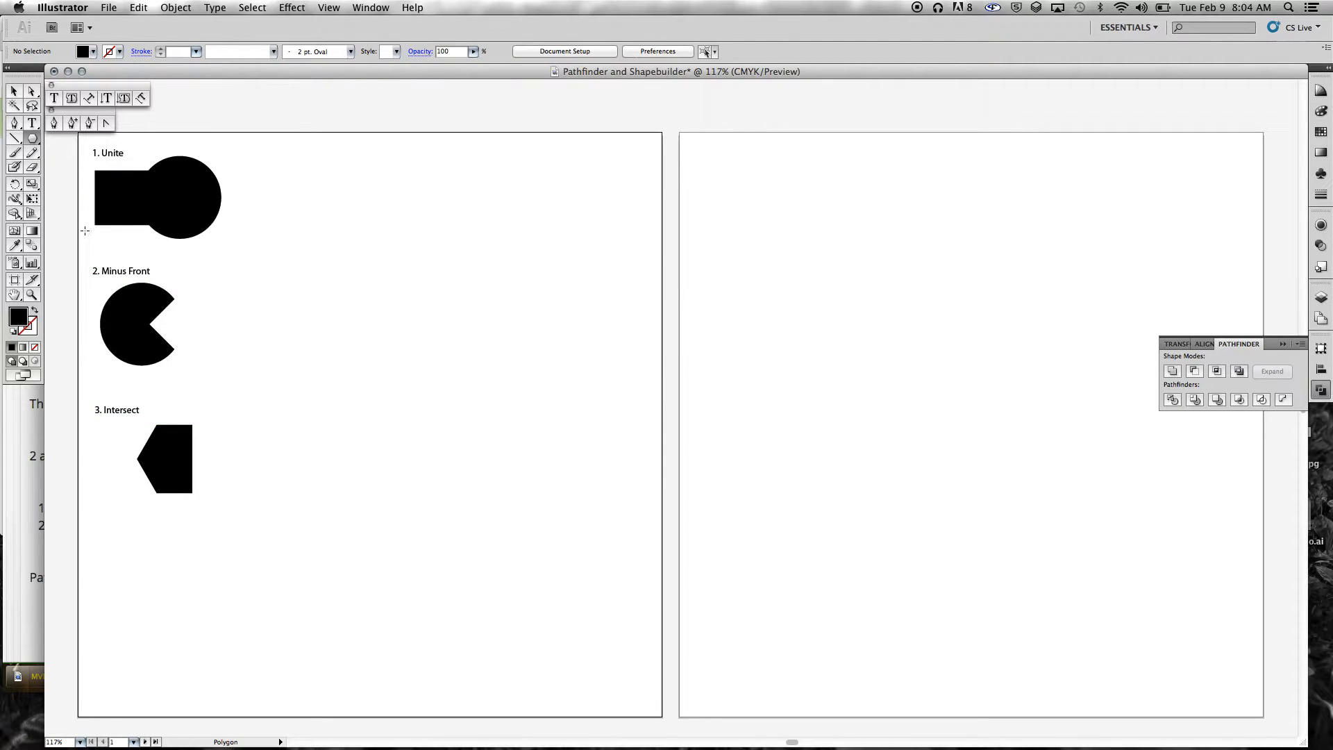
Step: Add the text label "4. Exclude" below the intersected shape
click(54, 98)
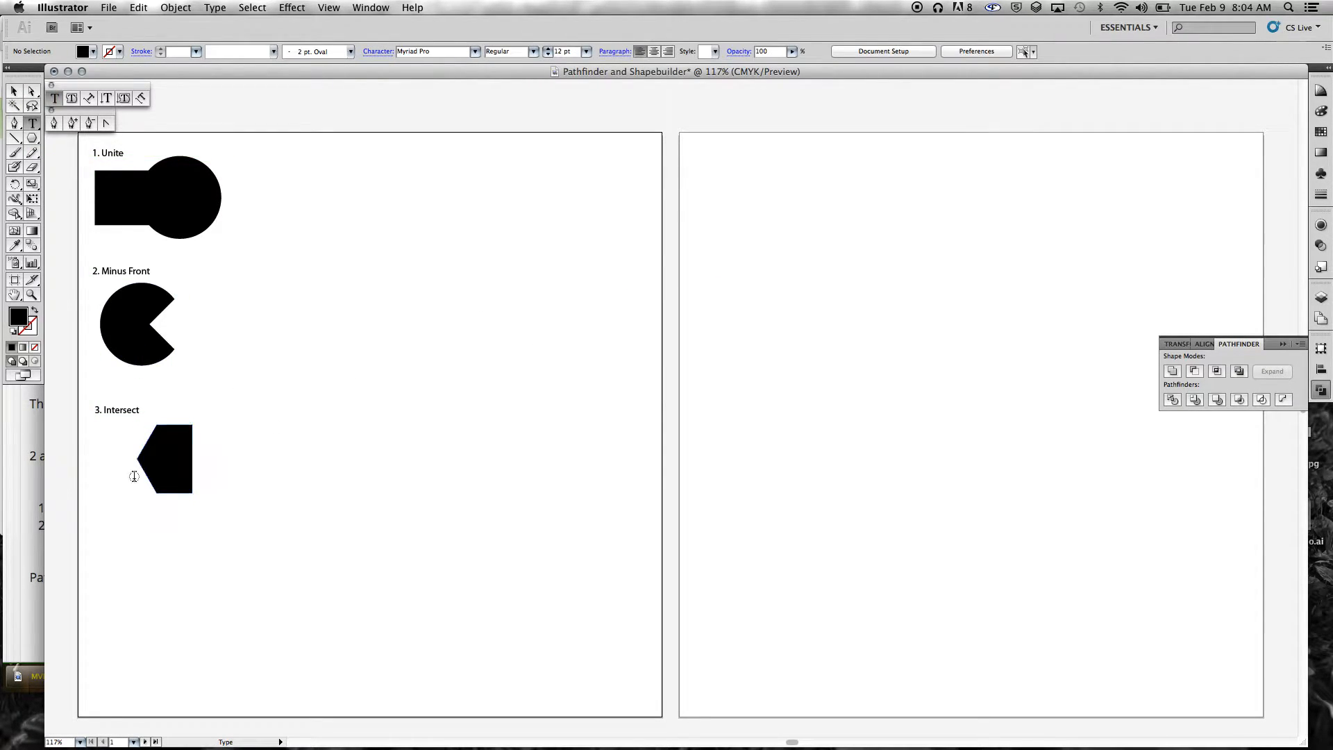
click(101, 547)
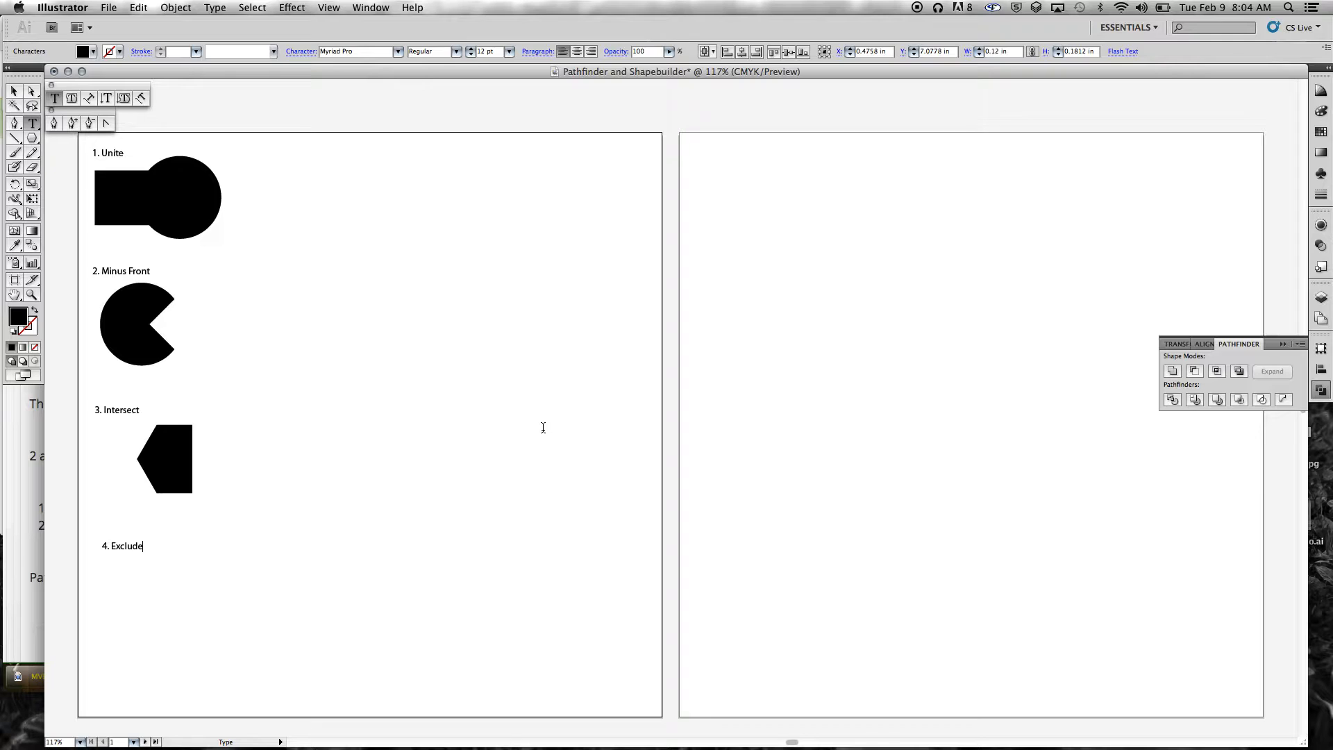
Step: Draw a rectangle about 1.96 × 1.08 in under "4. Exclude" and a circle about 1.57 in wide overlapping its right end
drag(34, 139, 47, 136)
drag(120, 587, 236, 649)
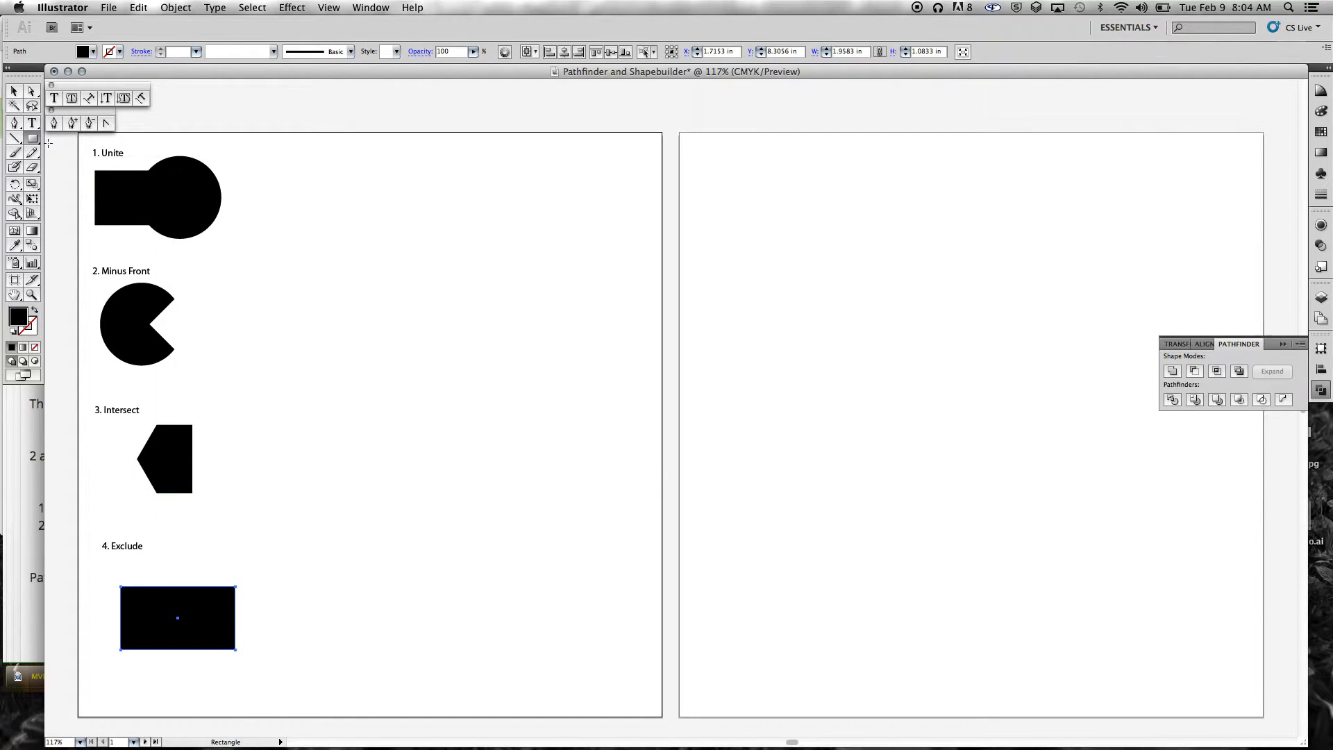
drag(33, 138, 81, 170)
scroll(269, 429, down, 3)
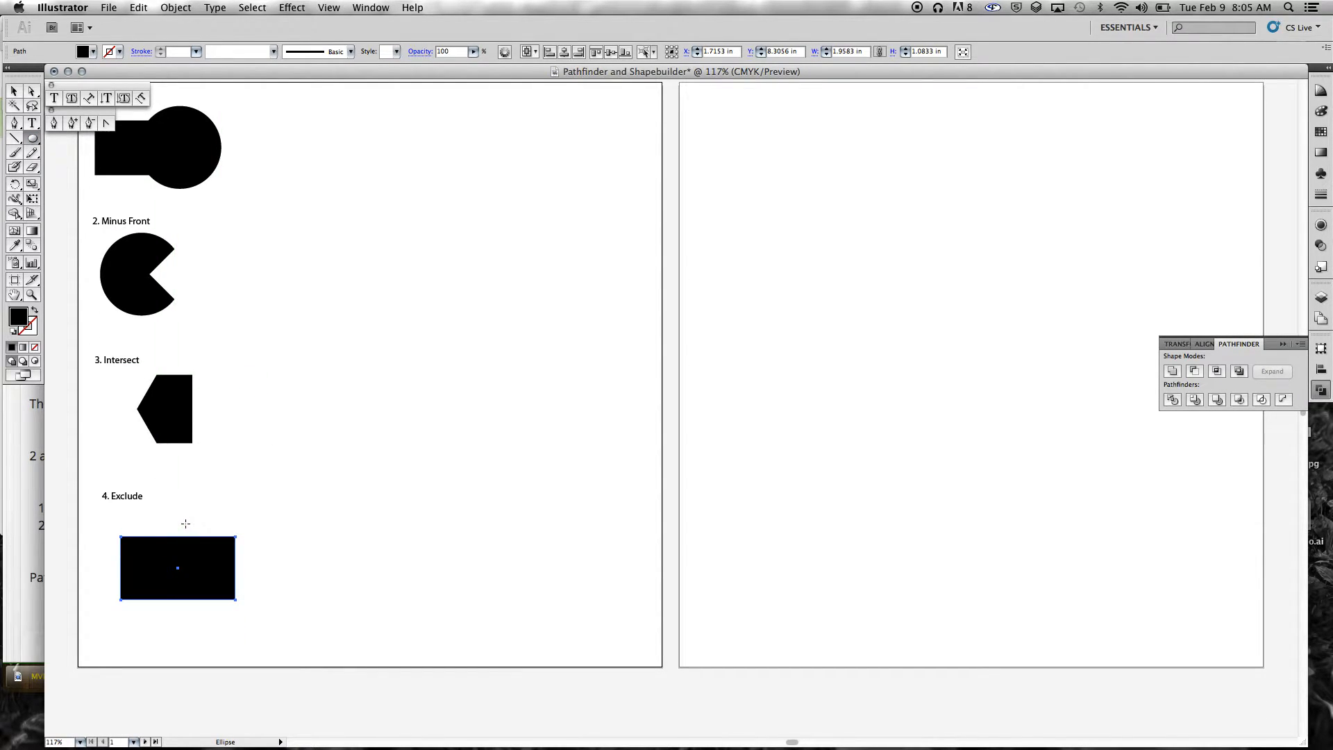
drag(186, 524, 276, 614)
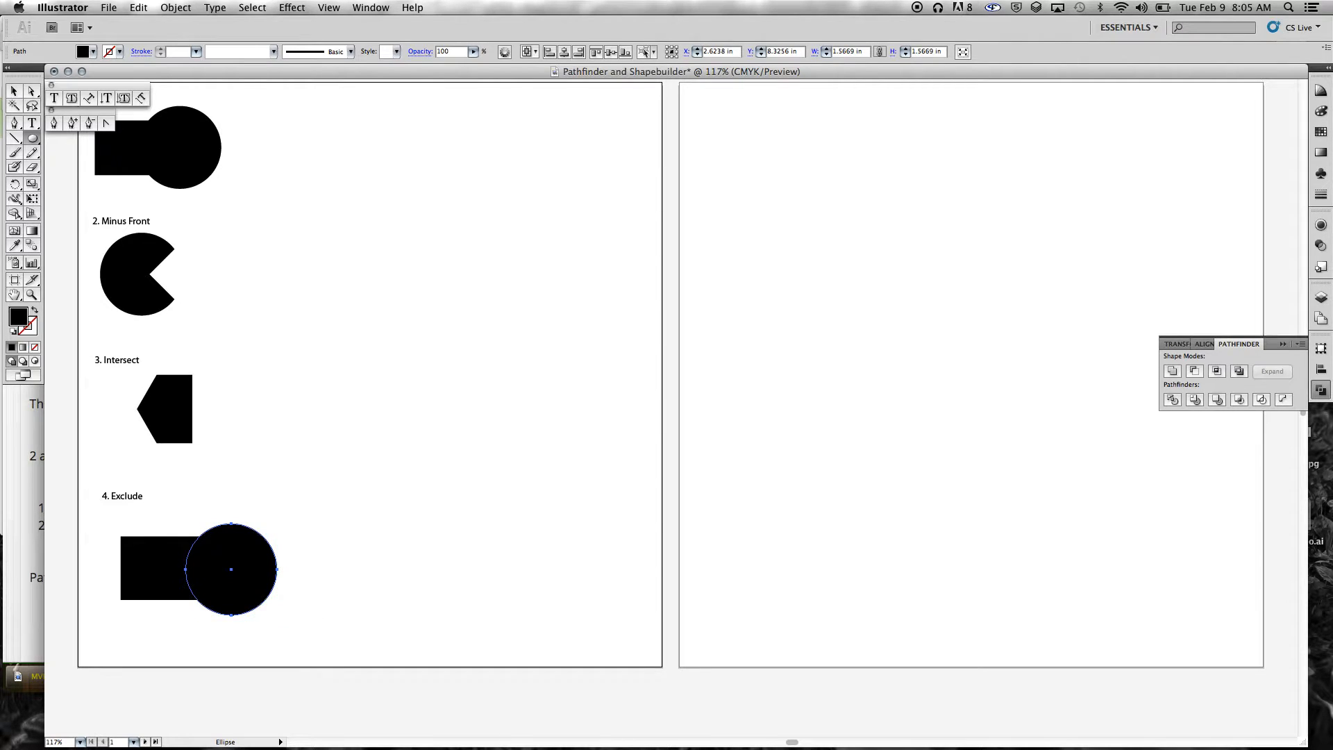
Step: Knock out the overlap of the rectangle and circle with the Pathfinder Exclude shape mode, and shift the result slightly left under its label
click(13, 90)
shift+click(160, 561)
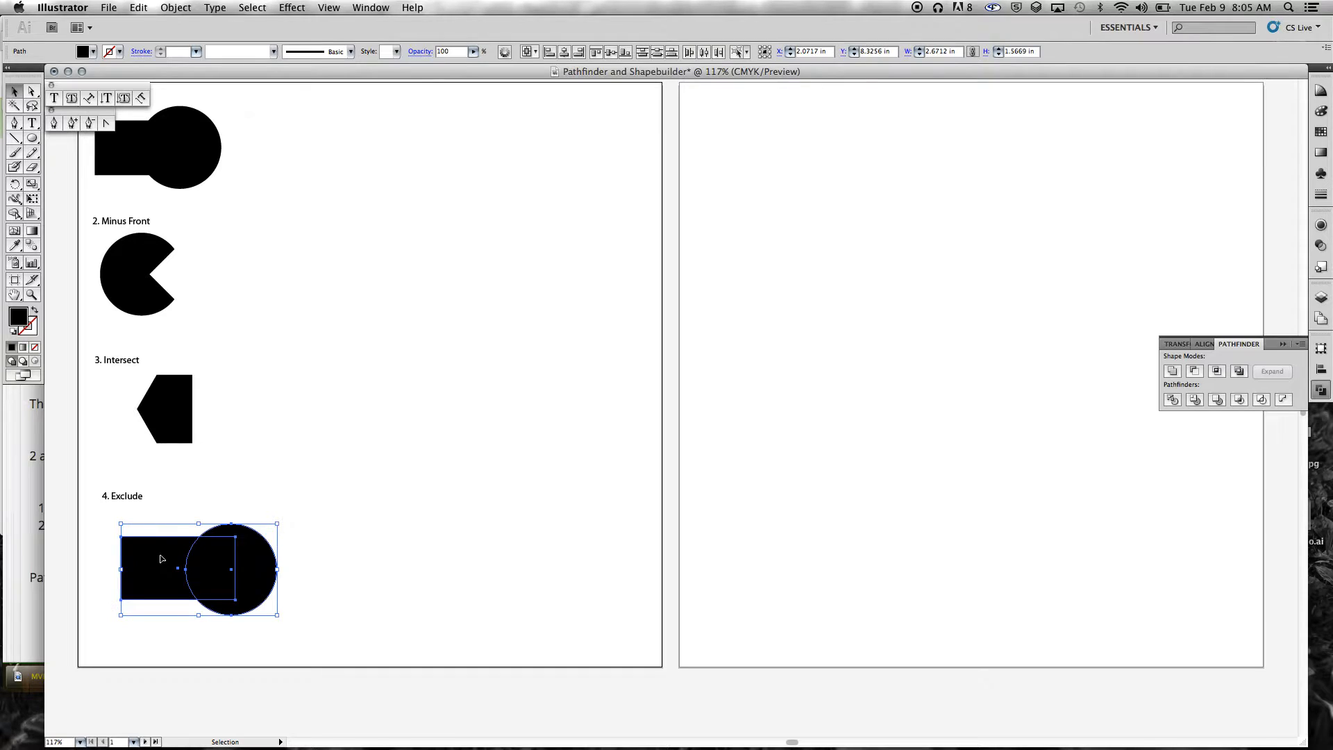
click(1239, 371)
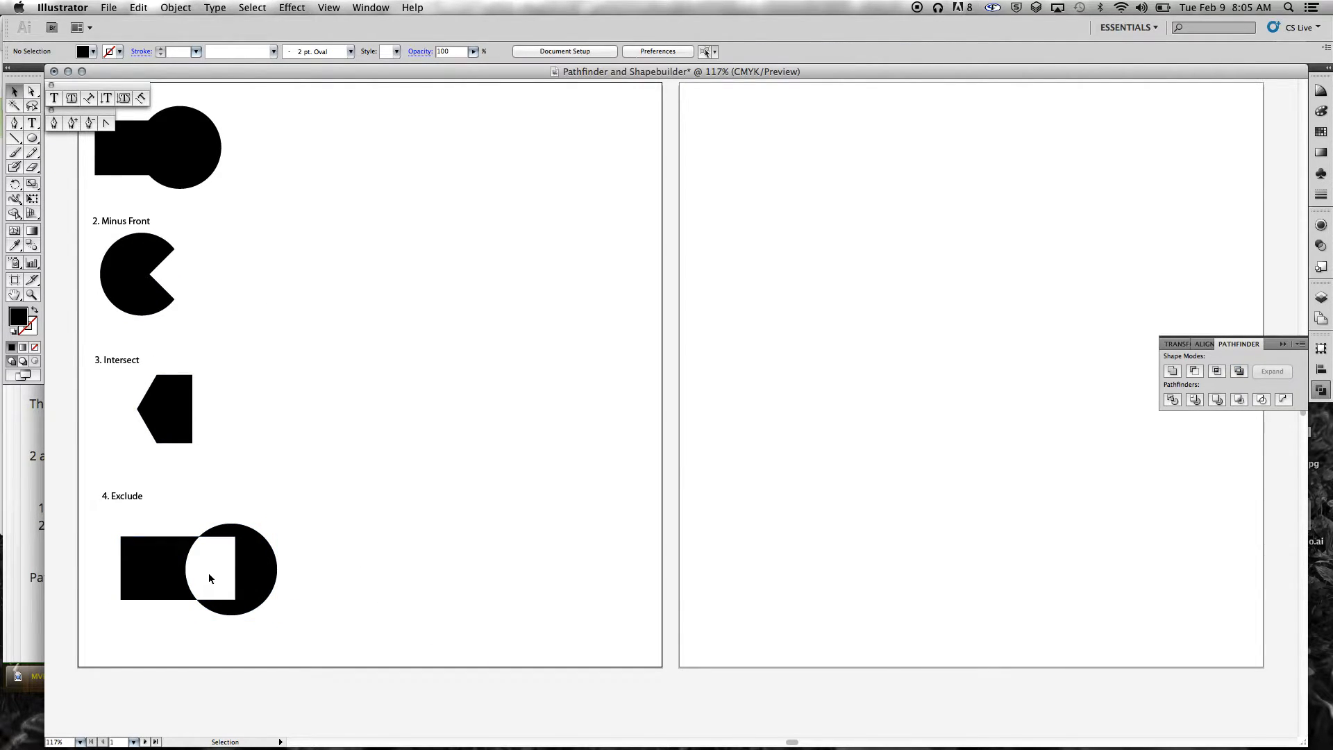
drag(246, 558, 231, 558)
click(309, 534)
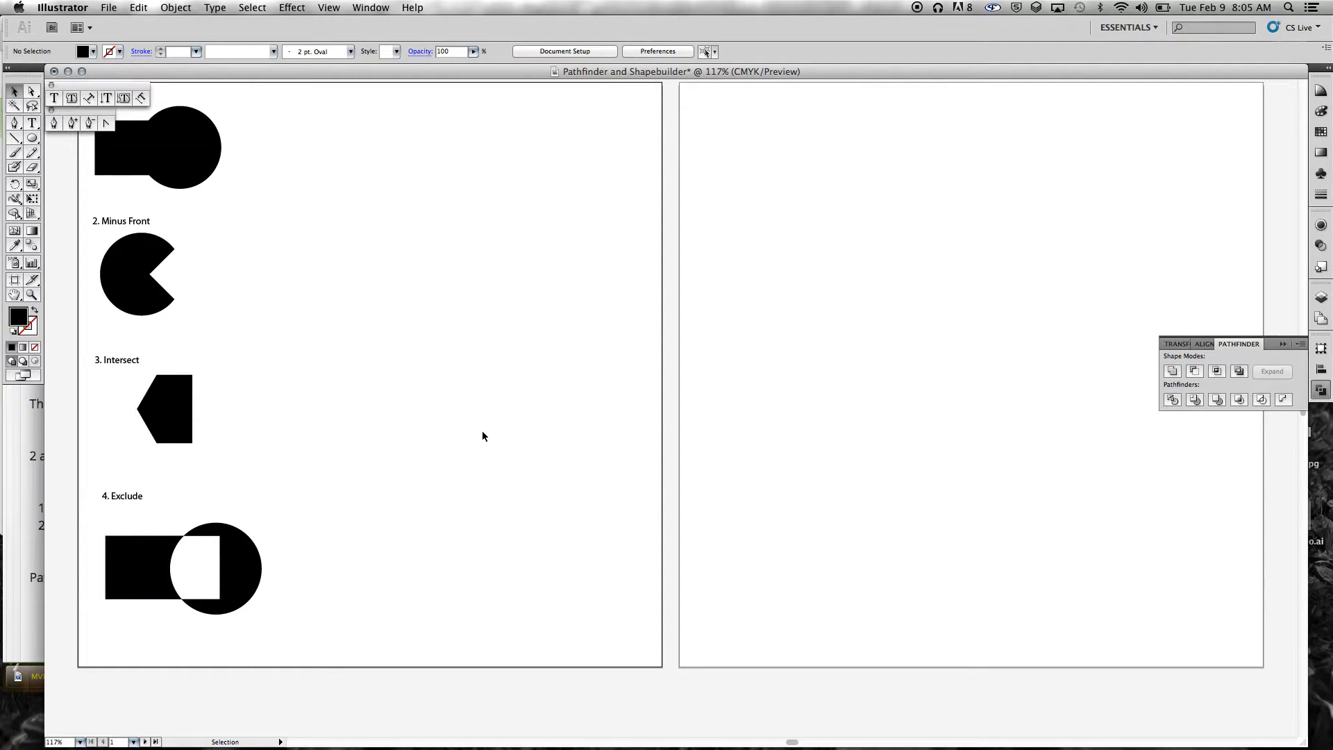
Step: Add the text label "5. Divide" near the top of the first artboard, beside the "1. Unite" example
scroll(482, 435, up, 4)
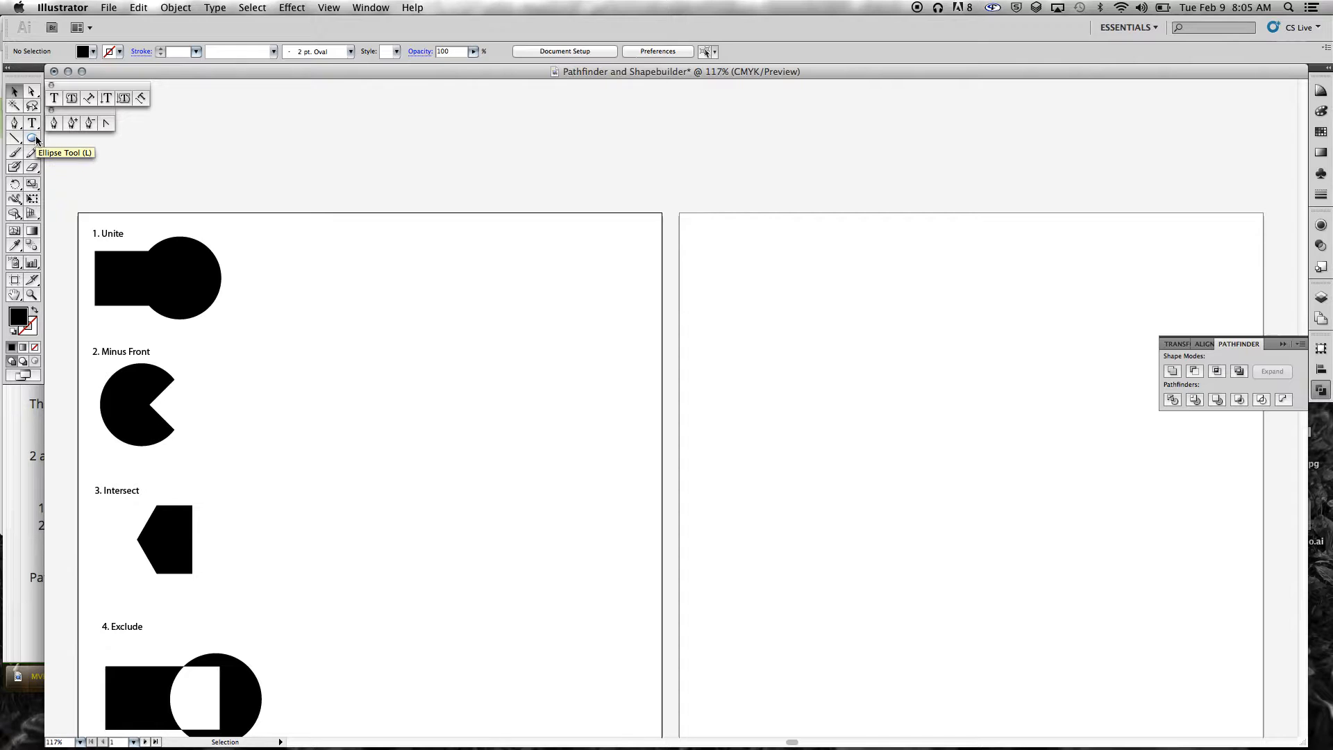
drag(34, 139, 69, 140)
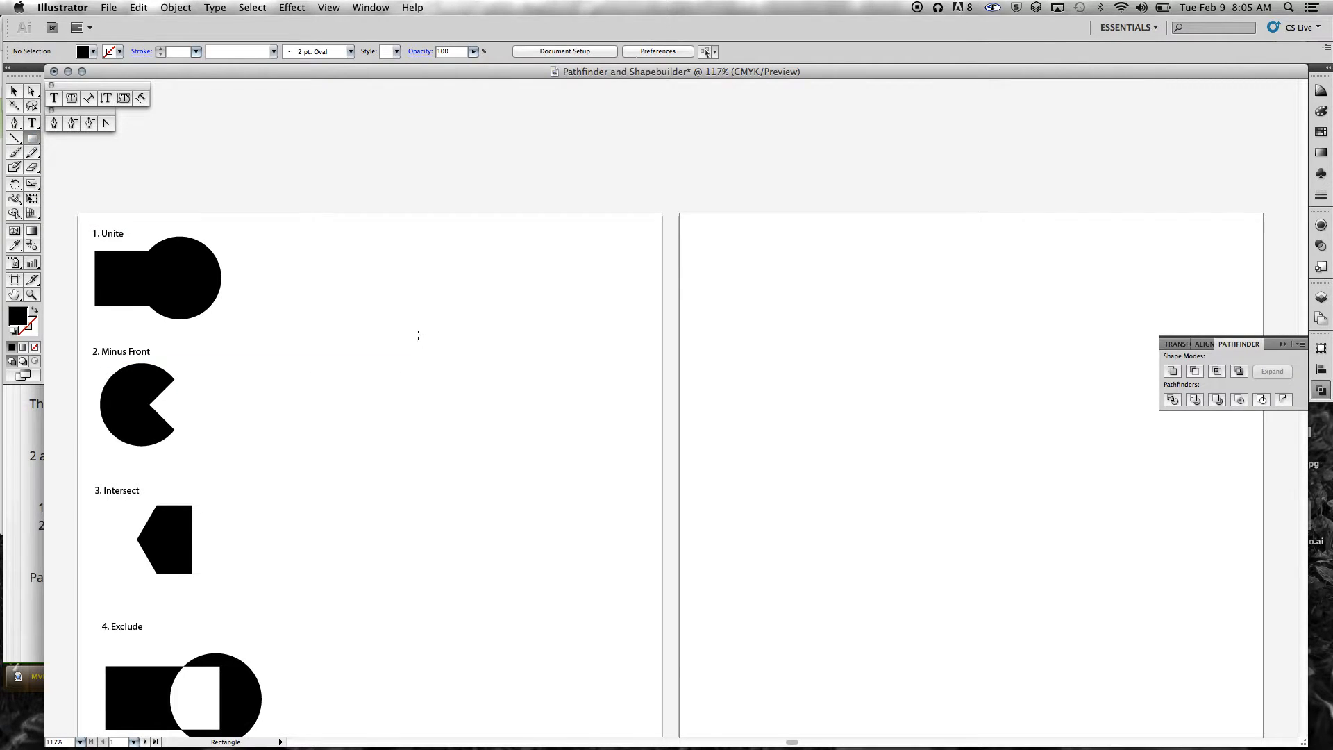
key(t)
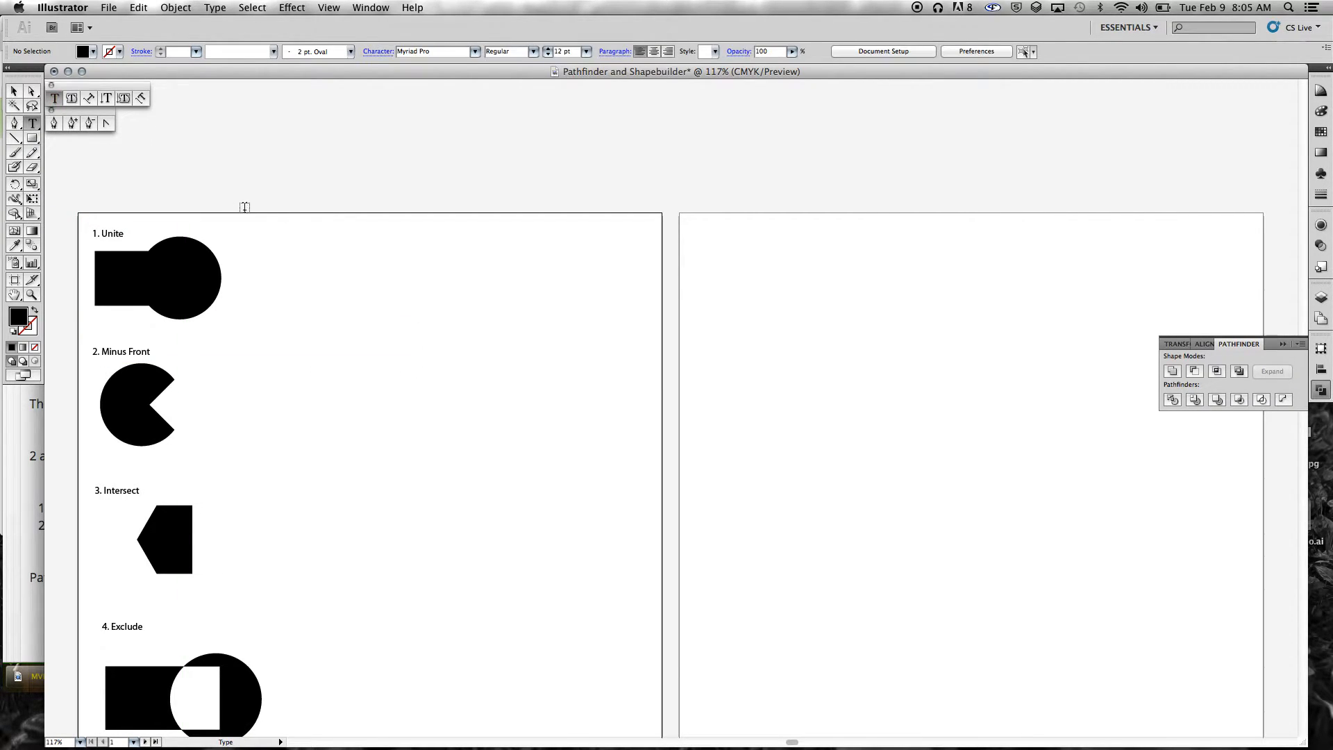
click(306, 243)
text(Divide)
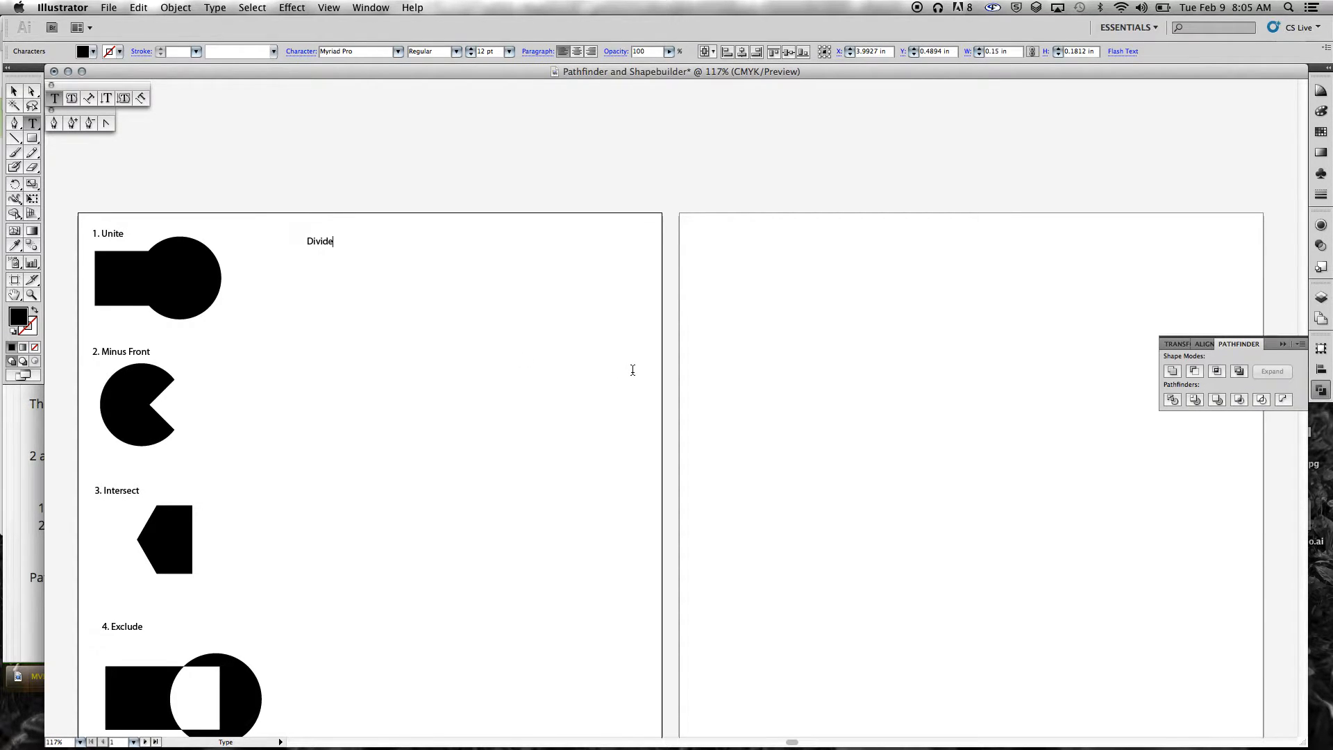
key(BackSpace)
key(BackSpace)
key(BackSpace)
key(BackSpace)
key(BackSpace)
key(BackSpace)
text(5. Divide)
Step: Draw a square about 1.69 in wide under "5. Divide" and a second one about 1.93 in wide overlapping its lower-right corner
click(33, 139)
mouse_move(334, 263)
mouse_down()
mouse_move(443, 368)
mouse_move(433, 361)
mouse_up()
drag(394, 304, 507, 416)
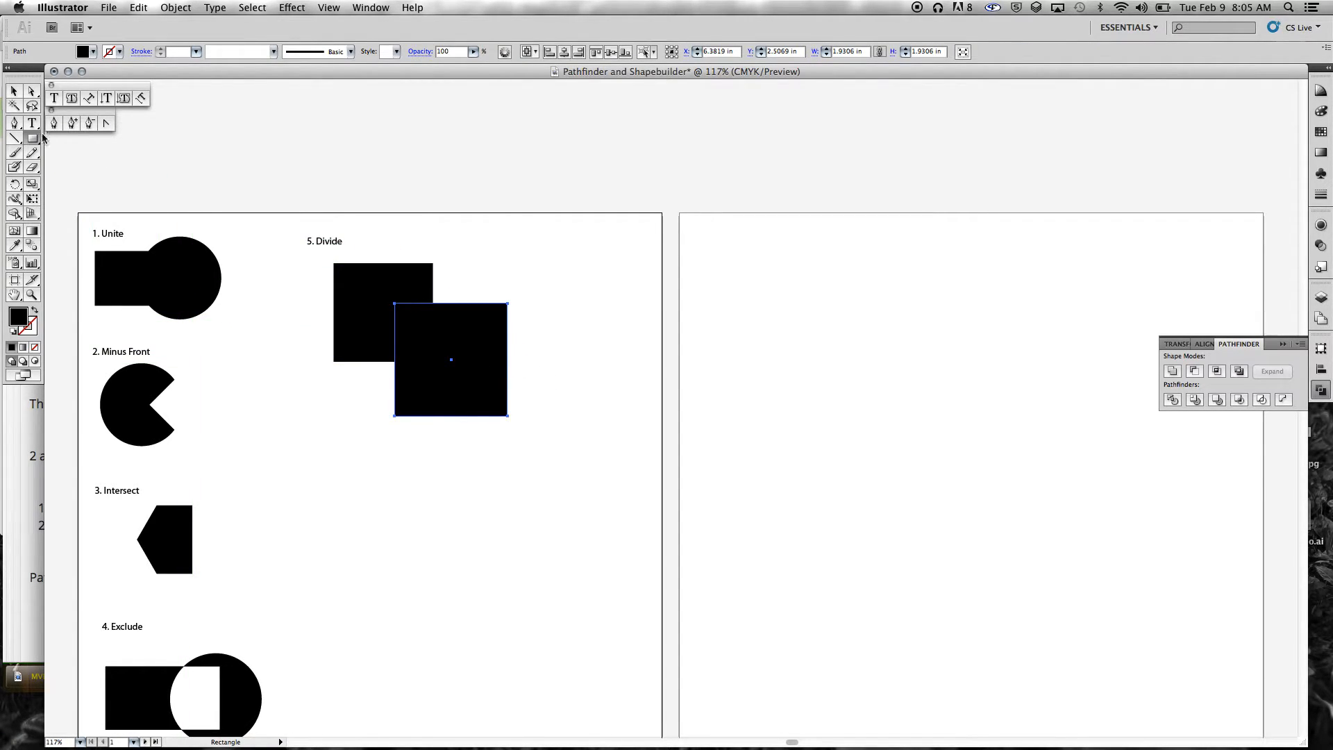
Step: Split the two overlapping squares into separate pieces with the Pathfinder Divide operation, and deselect the result
click(14, 91)
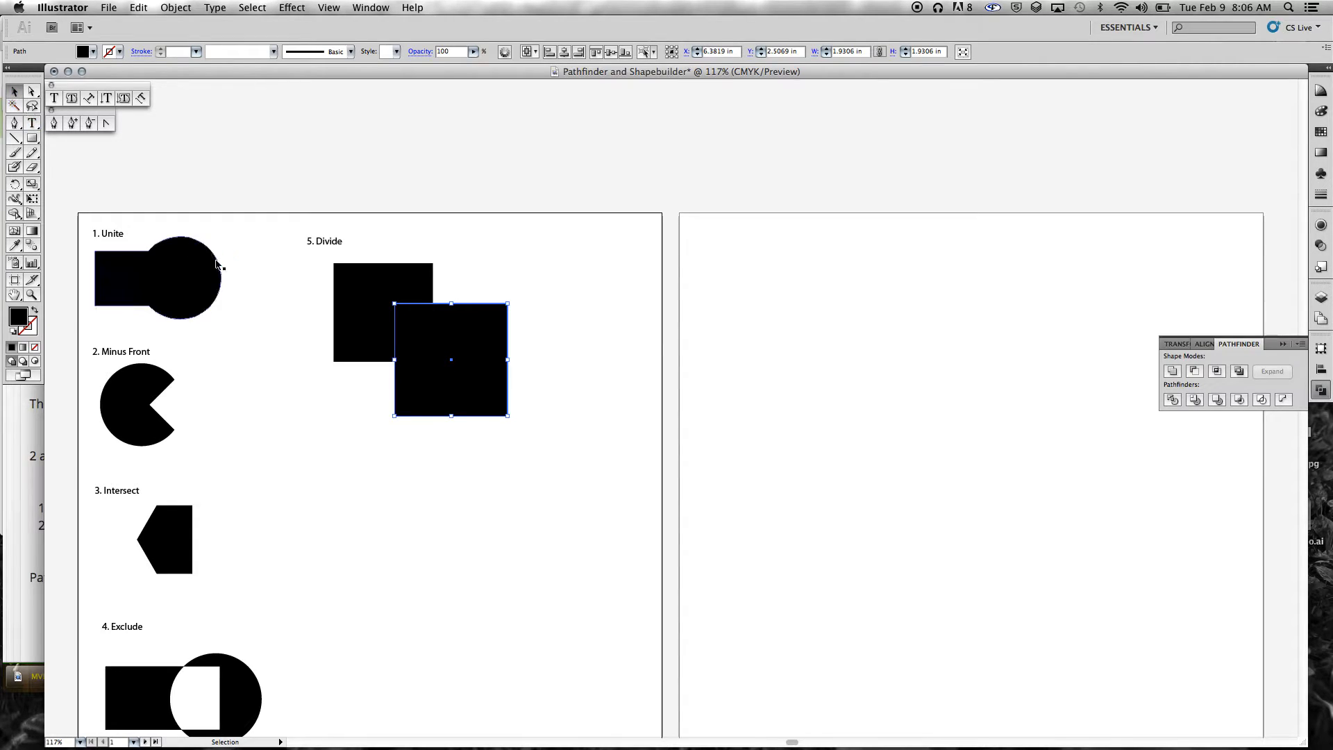
shift+click(336, 292)
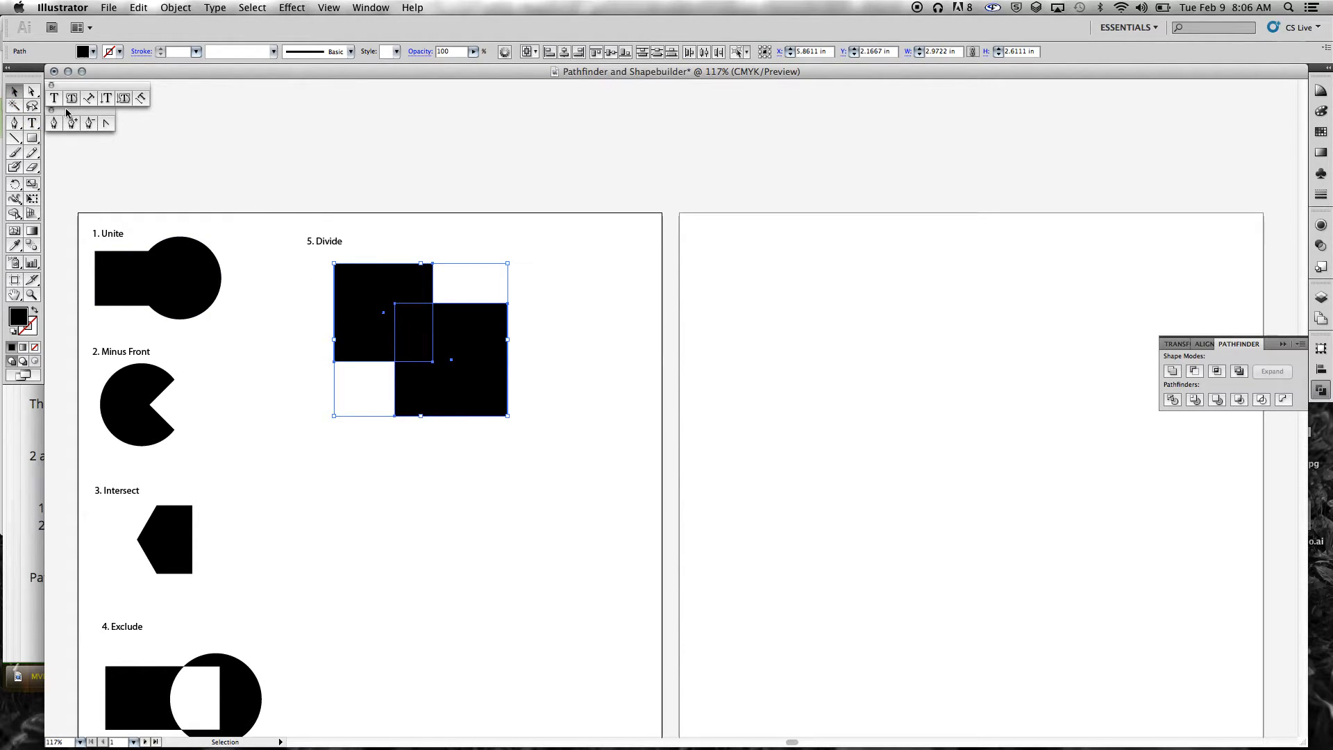
click(1173, 400)
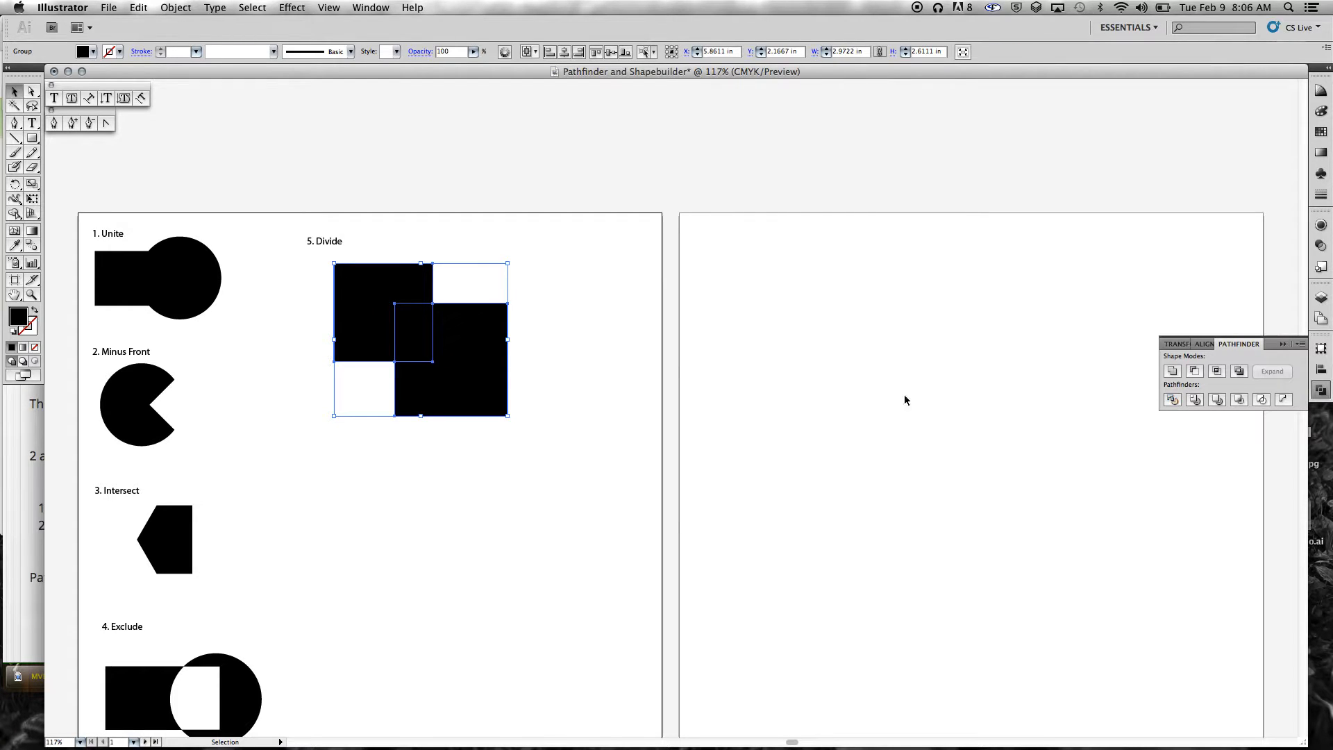
click(593, 336)
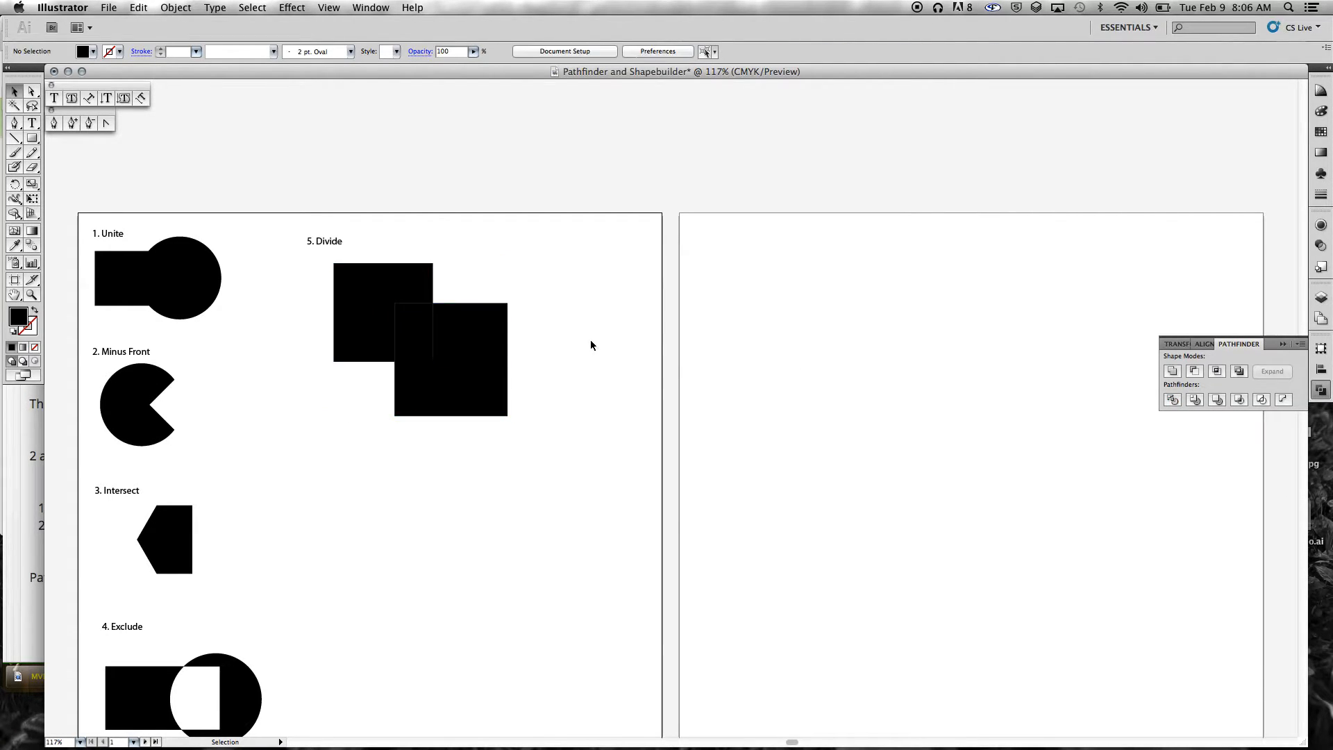
Step: Isolate the divided group and move its pieces apart so the small overlap piece sits between the two L-shaped pieces
click(461, 349)
drag(471, 347, 543, 339)
double_click(497, 332)
click(489, 247)
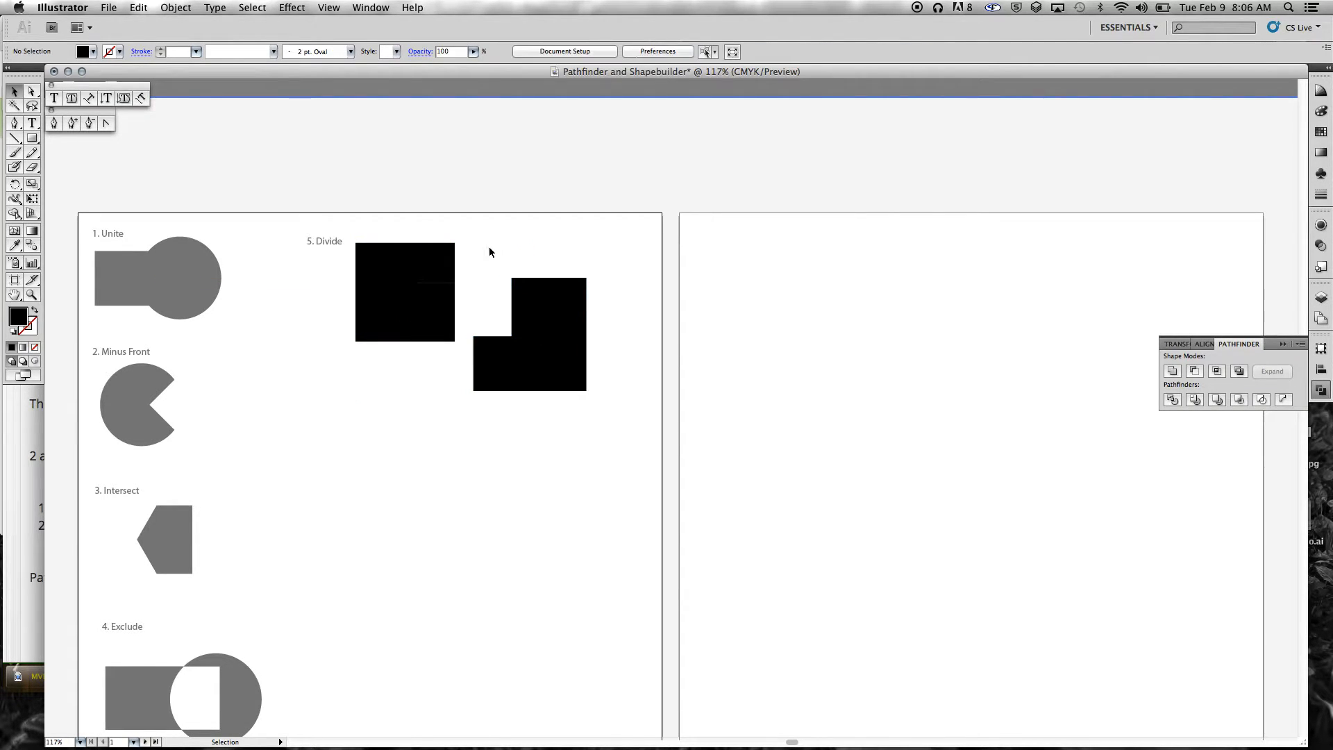
click(438, 310)
drag(439, 311, 420, 253)
click(419, 269)
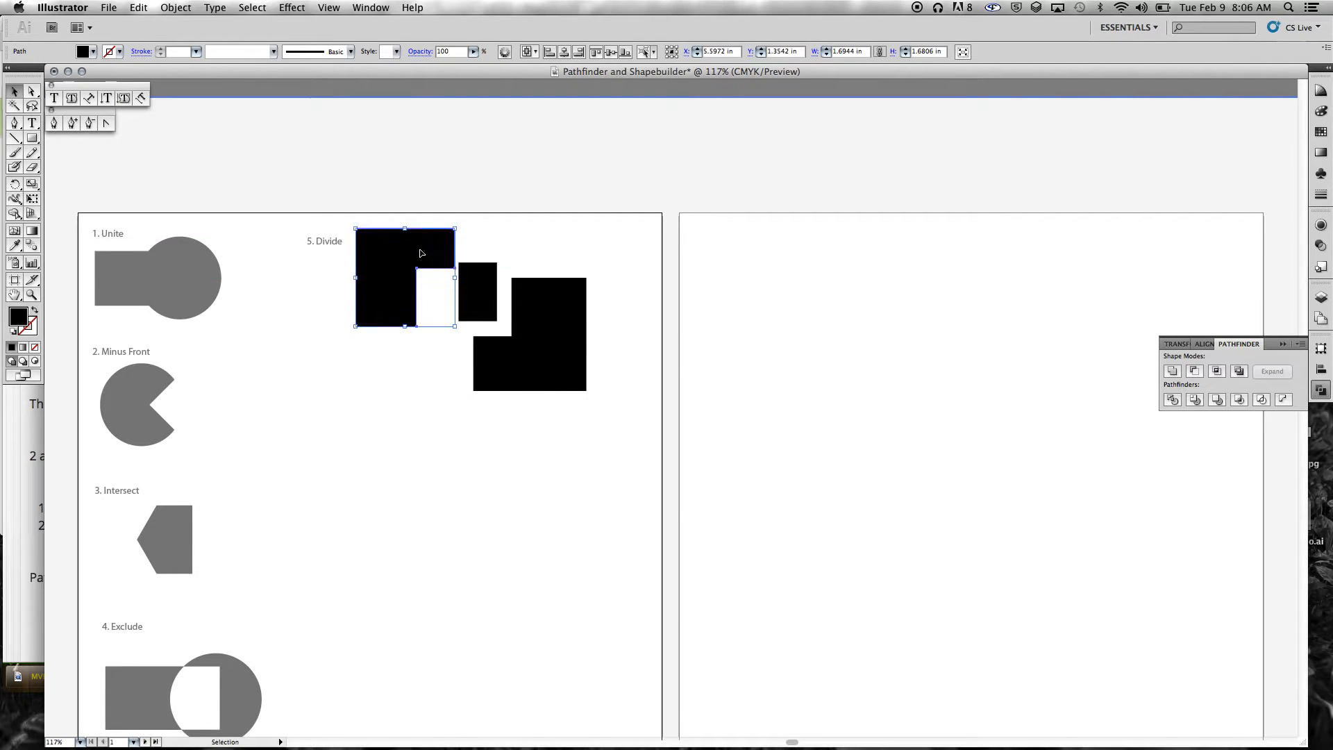
click(544, 246)
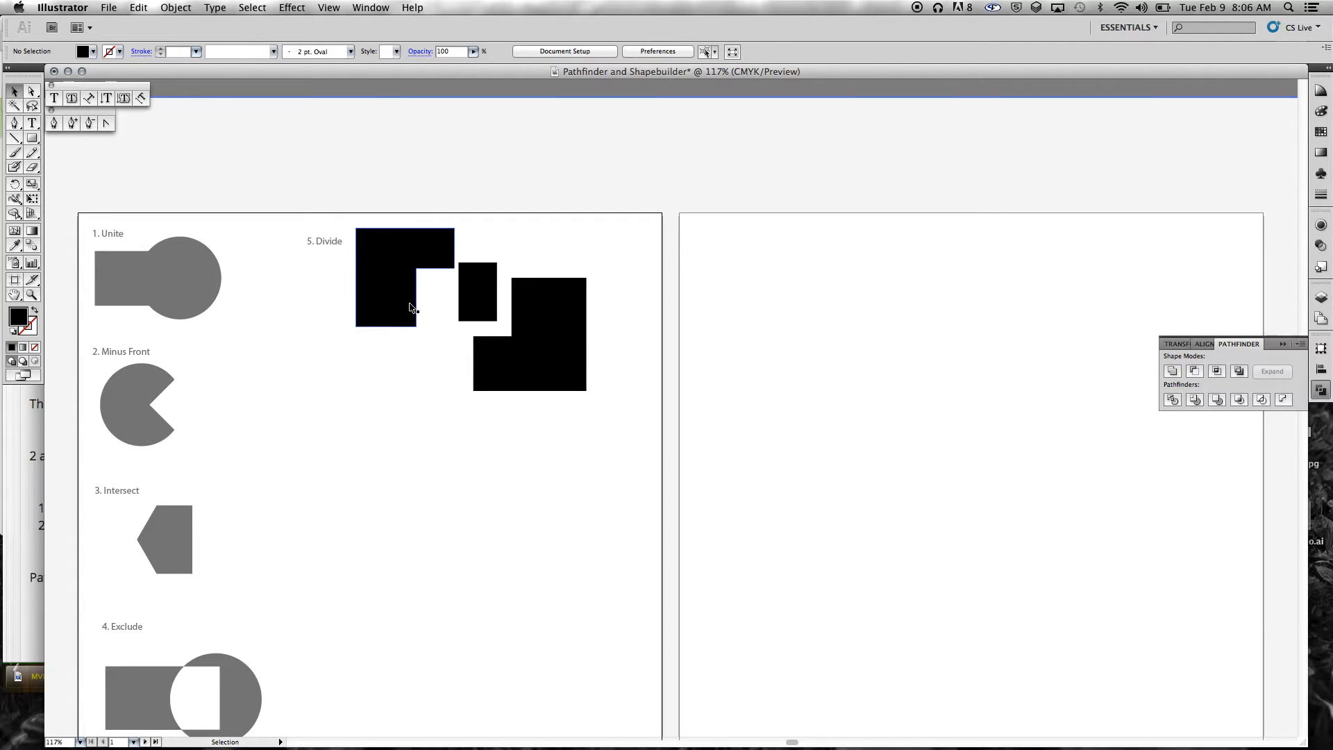
Step: Leave the group's isolation mode and spread the three divided pieces farther apart individually with the Direct Selection tool
drag(79, 111, 86, 101)
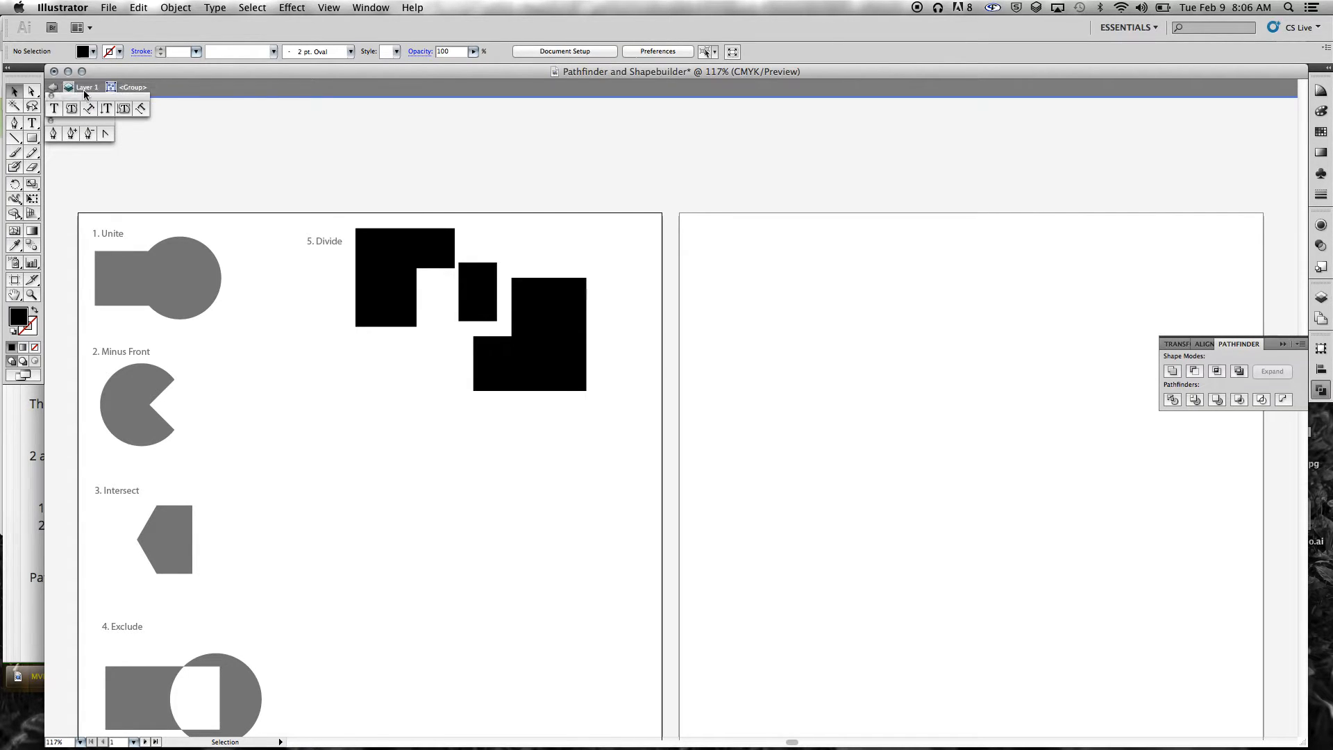
mouse_move(554, 308)
mouse_down()
mouse_move(575, 312)
mouse_move(556, 314)
mouse_up()
click(31, 91)
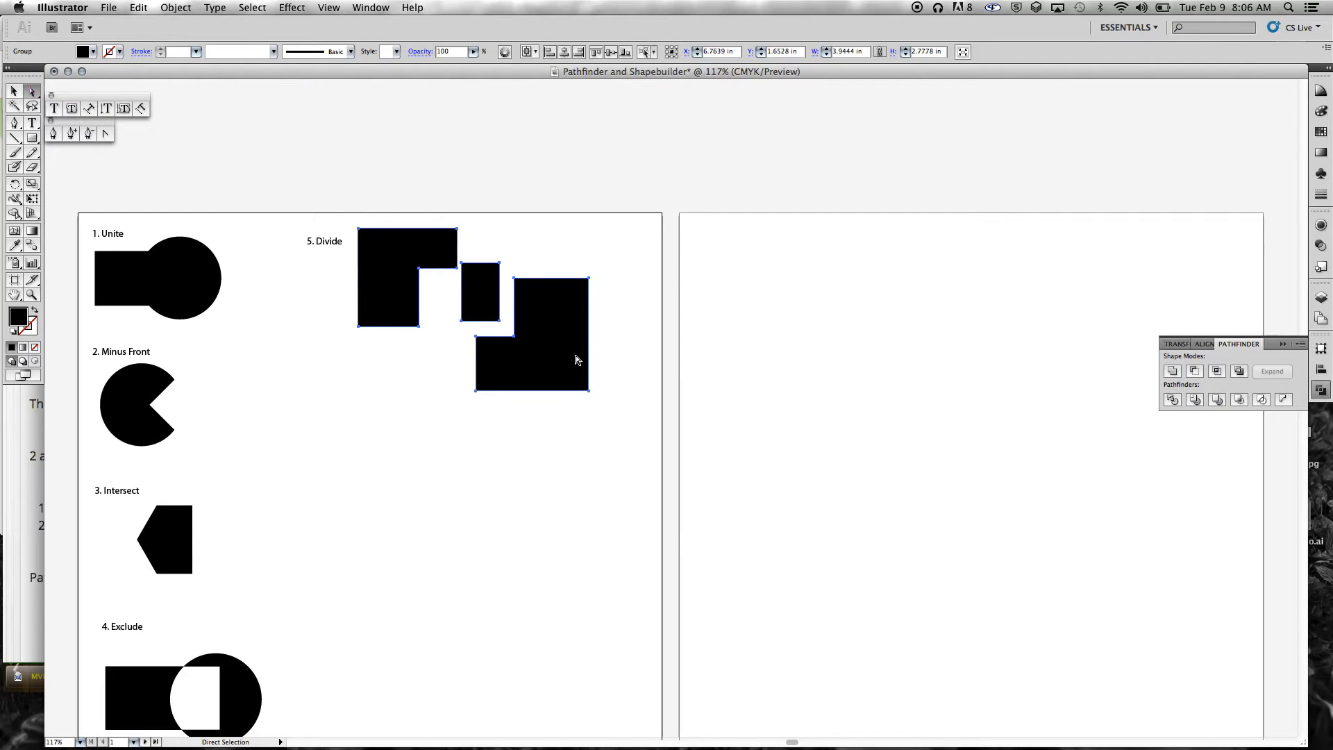
drag(554, 341, 589, 276)
drag(486, 291, 493, 297)
drag(424, 245, 436, 240)
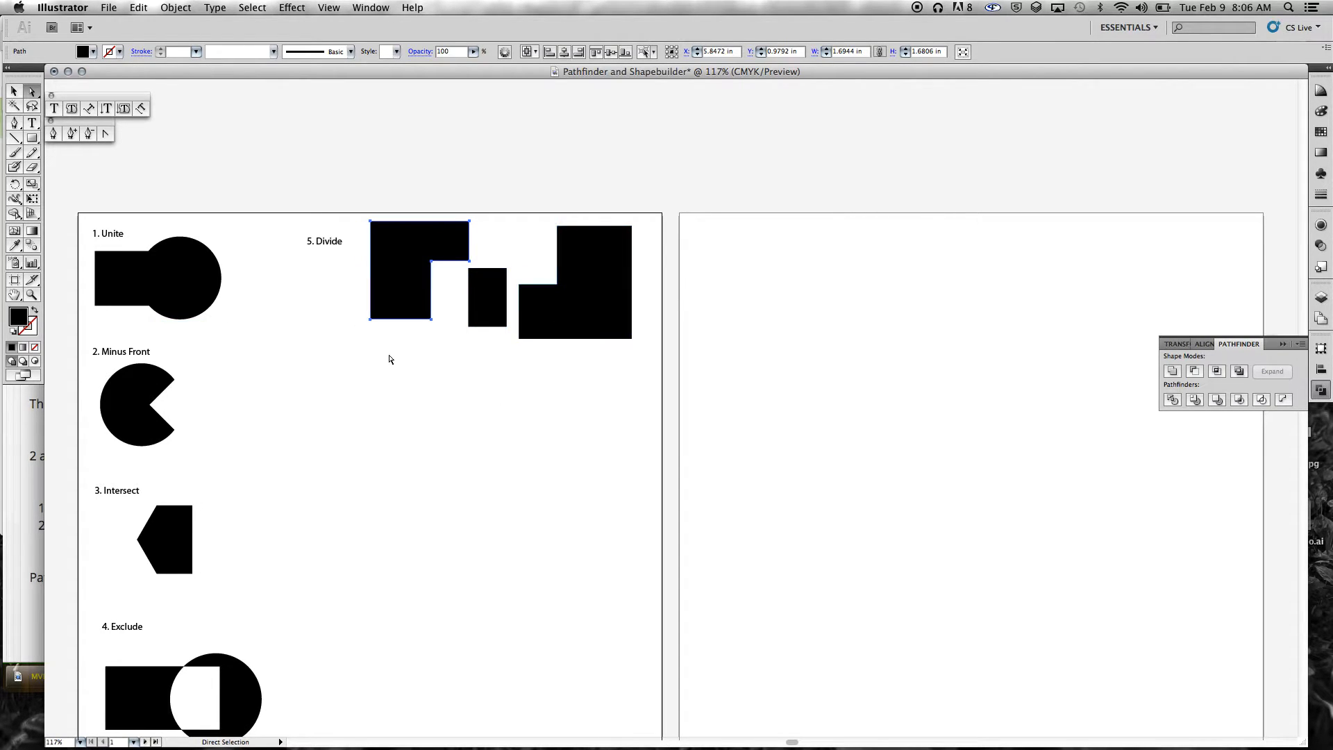
Step: Add the text label "6.Trim" below the "5. Divide" example
click(55, 109)
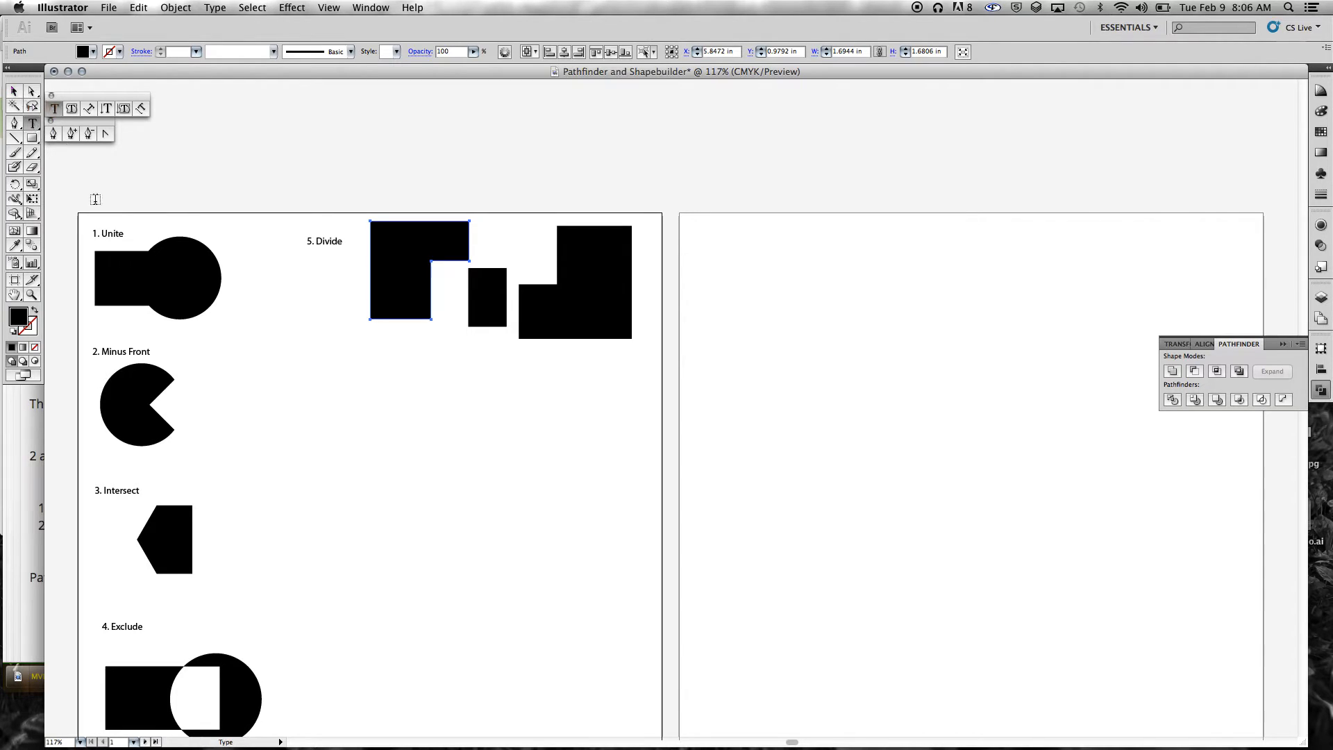
click(305, 373)
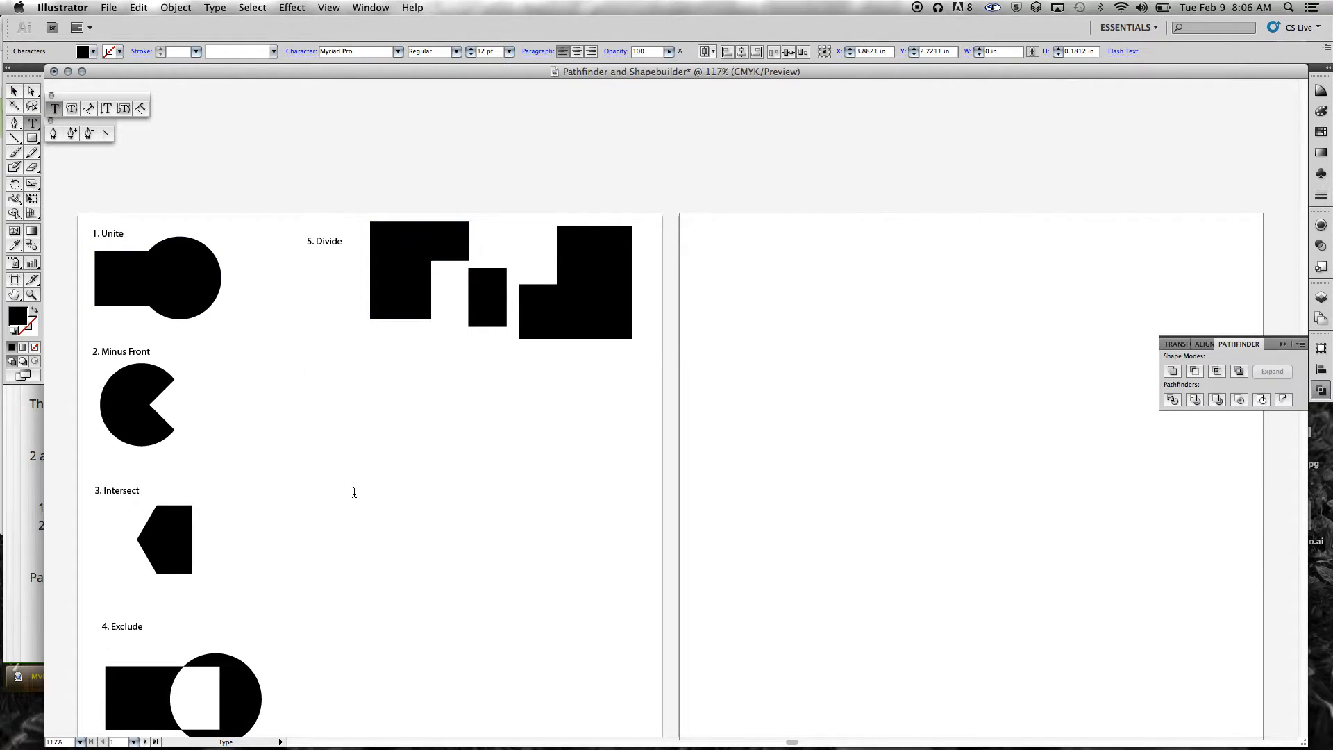
text(6.Trim)
Step: Draw a small square under "6.Trim" and a rectangle about 1.75 × 0.63 in overlapping its lower-right corner
drag(33, 139, 70, 138)
mouse_move(350, 392)
mouse_down()
mouse_move(407, 449)
mouse_move(420, 439)
mouse_move(481, 459)
mouse_up()
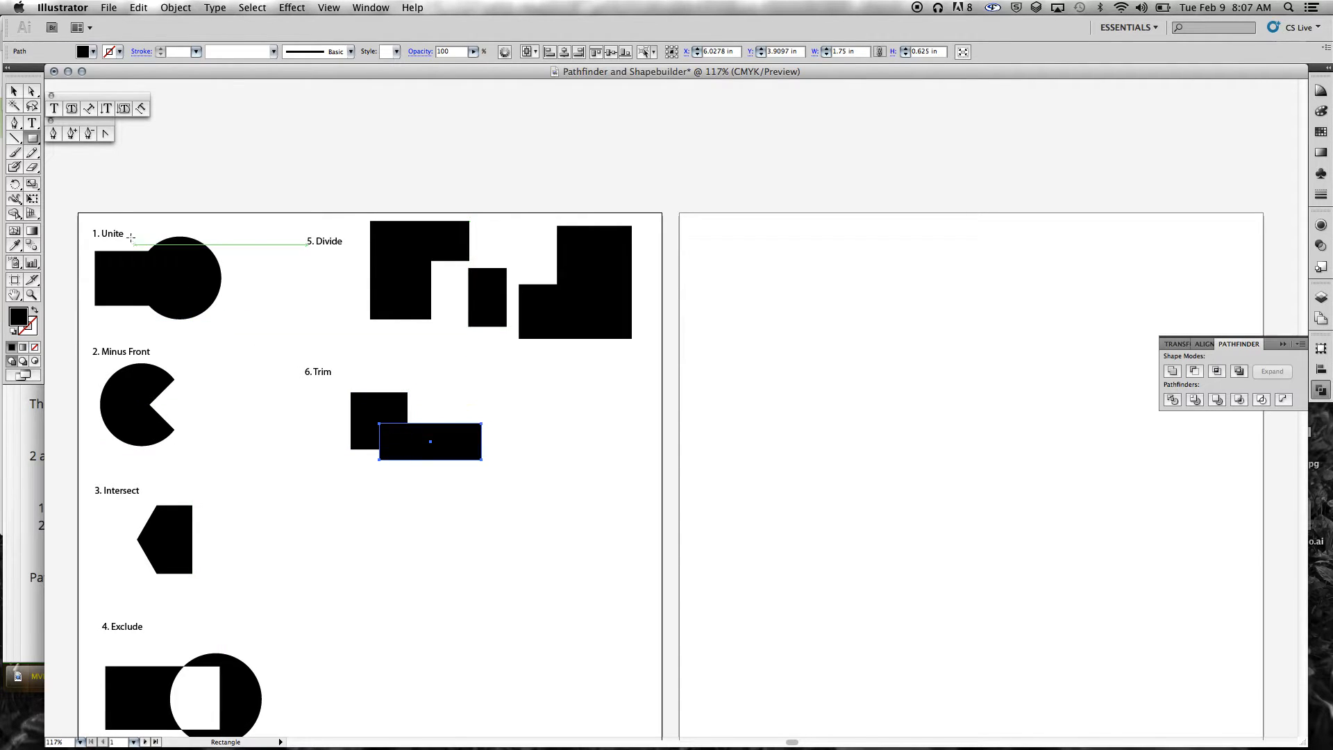
Step: Trim the square where the front rectangle covers it with the Pathfinder Trim operation
click(13, 92)
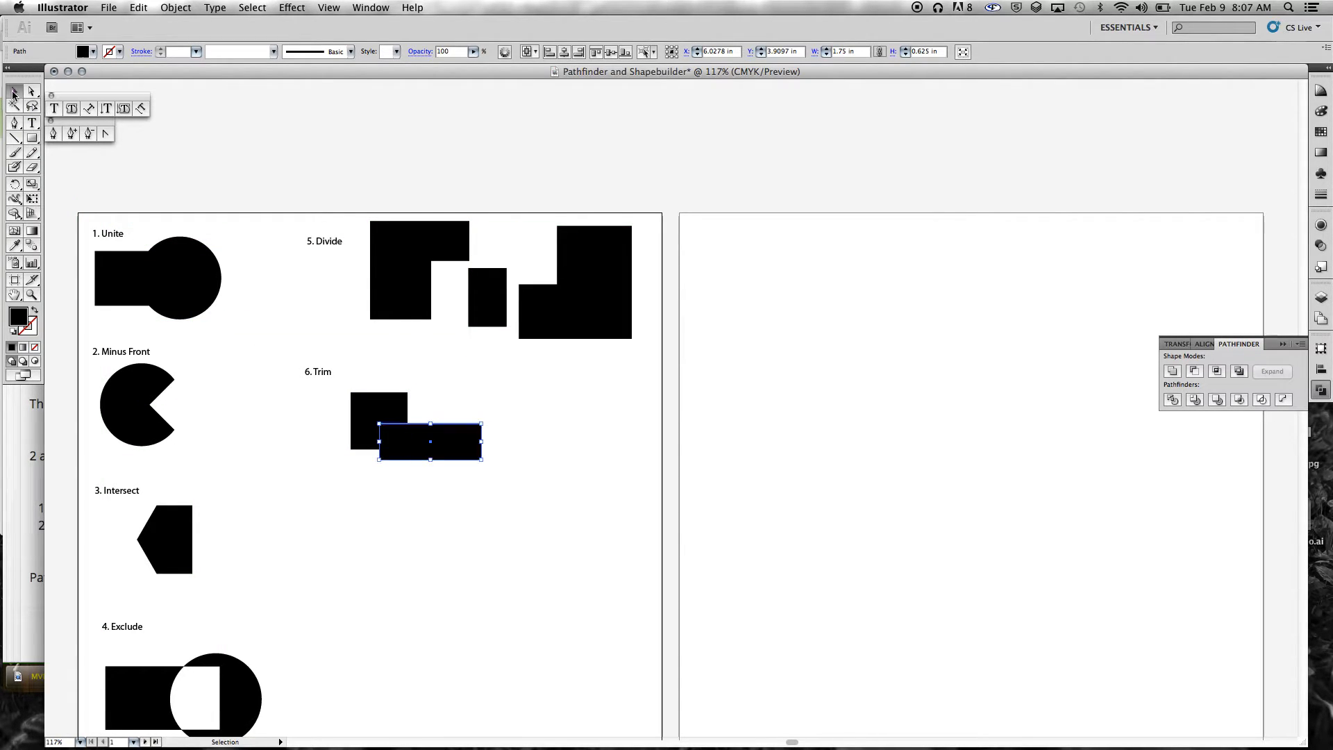
shift+click(354, 398)
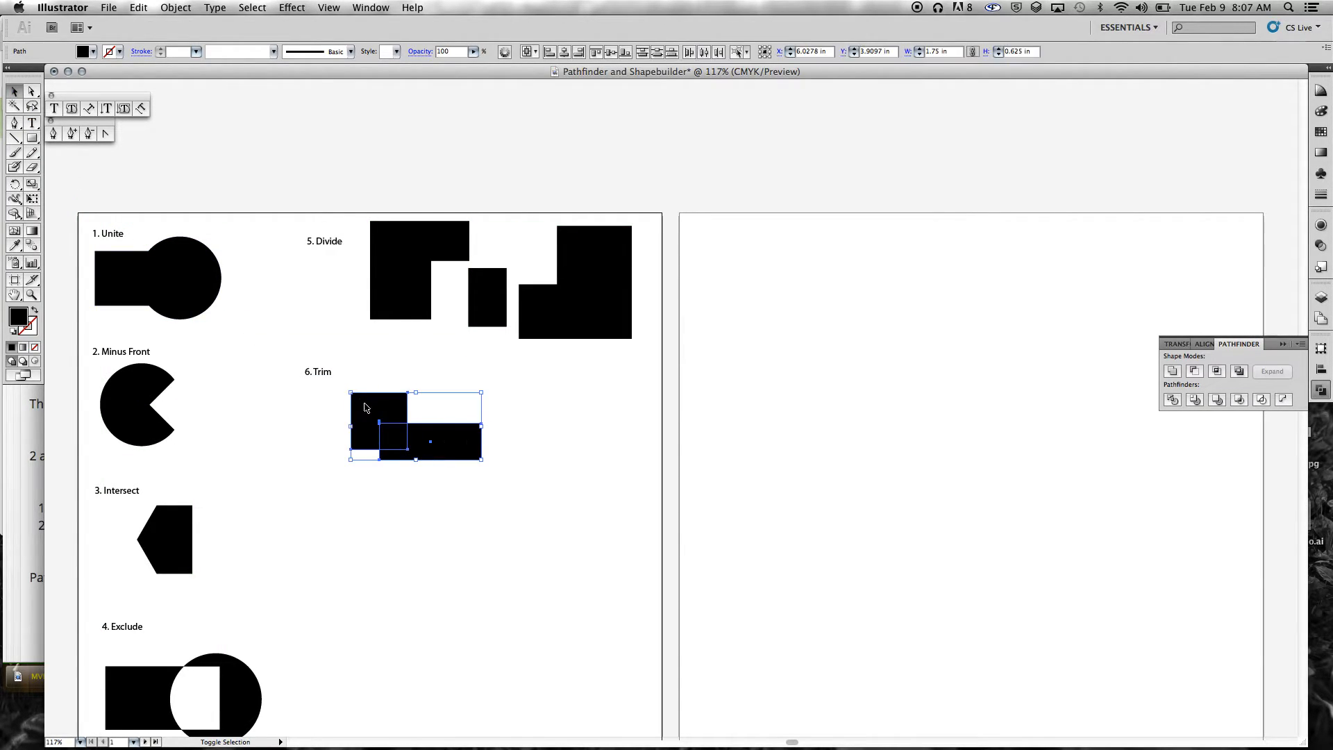
click(1199, 403)
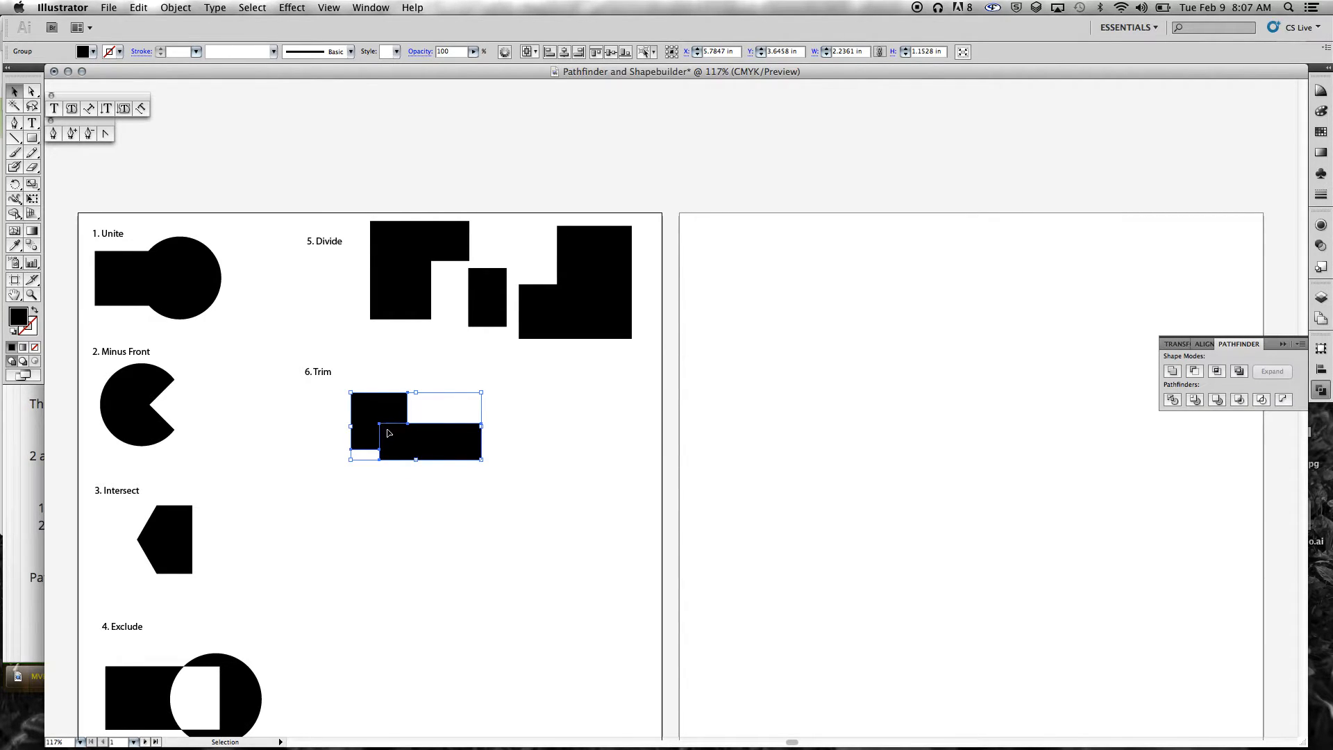
Step: Move the trimmed rectangle away from the notched square in the "6.Trim" example with the Direct Selection tool, leaving a small gap between them
click(432, 415)
click(416, 444)
click(31, 91)
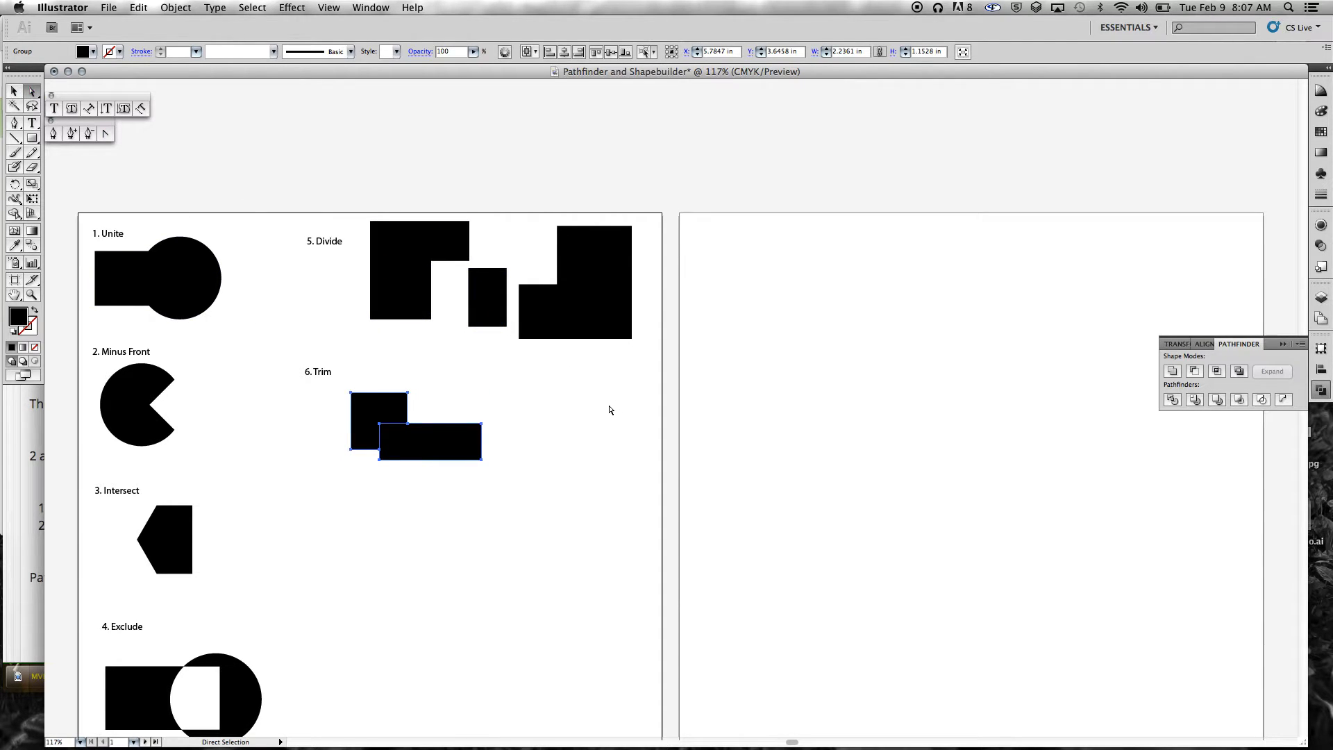
drag(465, 432, 495, 412)
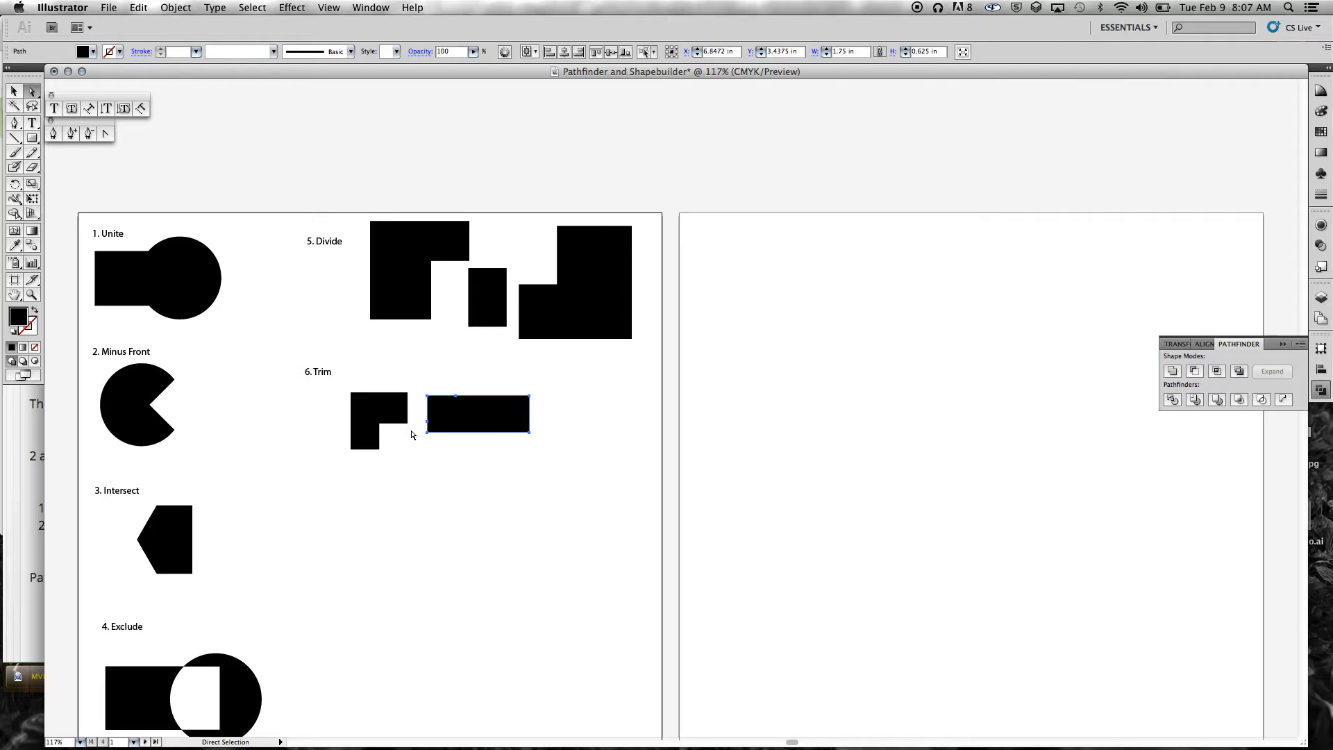
mouse_move(461, 417)
mouse_down()
mouse_move(411, 444)
mouse_move(450, 439)
mouse_move(453, 424)
mouse_up()
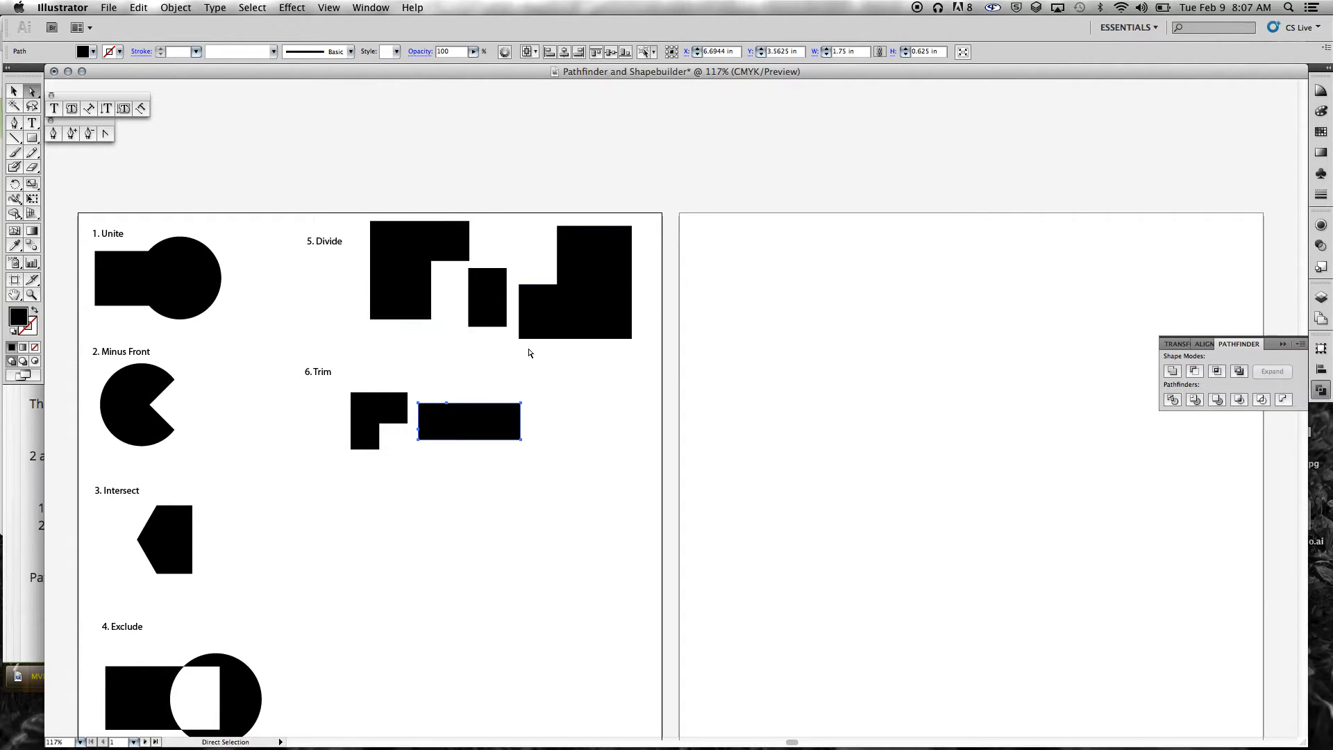
click(451, 491)
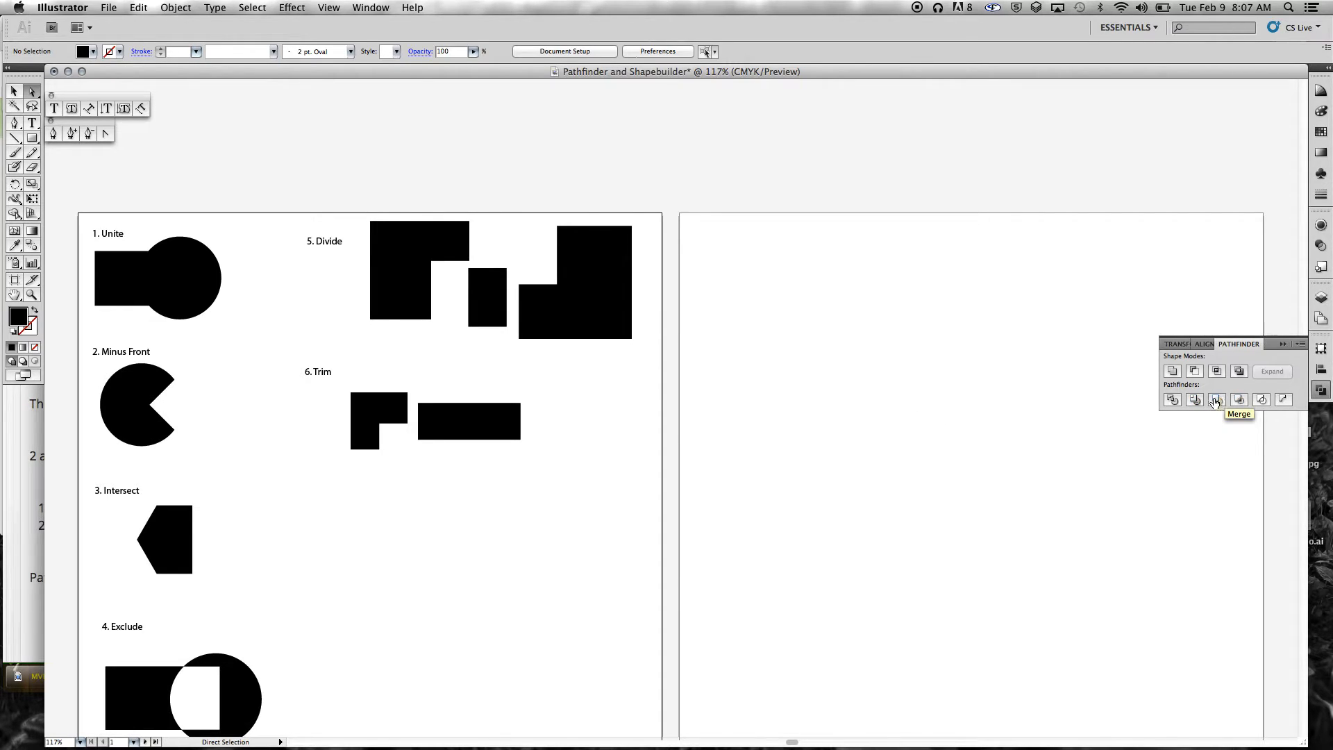
mouse_move(440, 424)
mouse_down()
mouse_move(407, 442)
mouse_move(439, 421)
mouse_up()
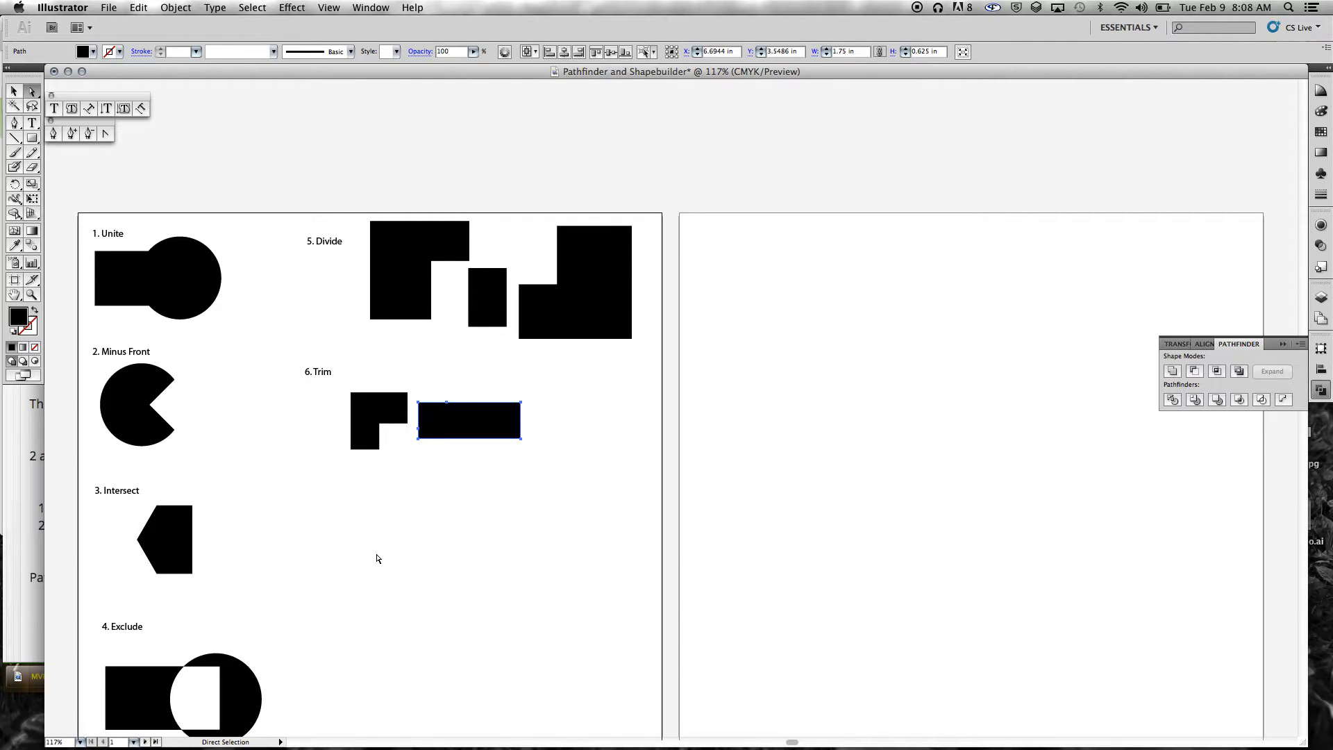
Step: Add the text label "7. Crop" below the Trim example and draw two overlapping rectangles under it, the front one about 1.96 × 0.68 in
click(33, 139)
click(54, 108)
click(307, 474)
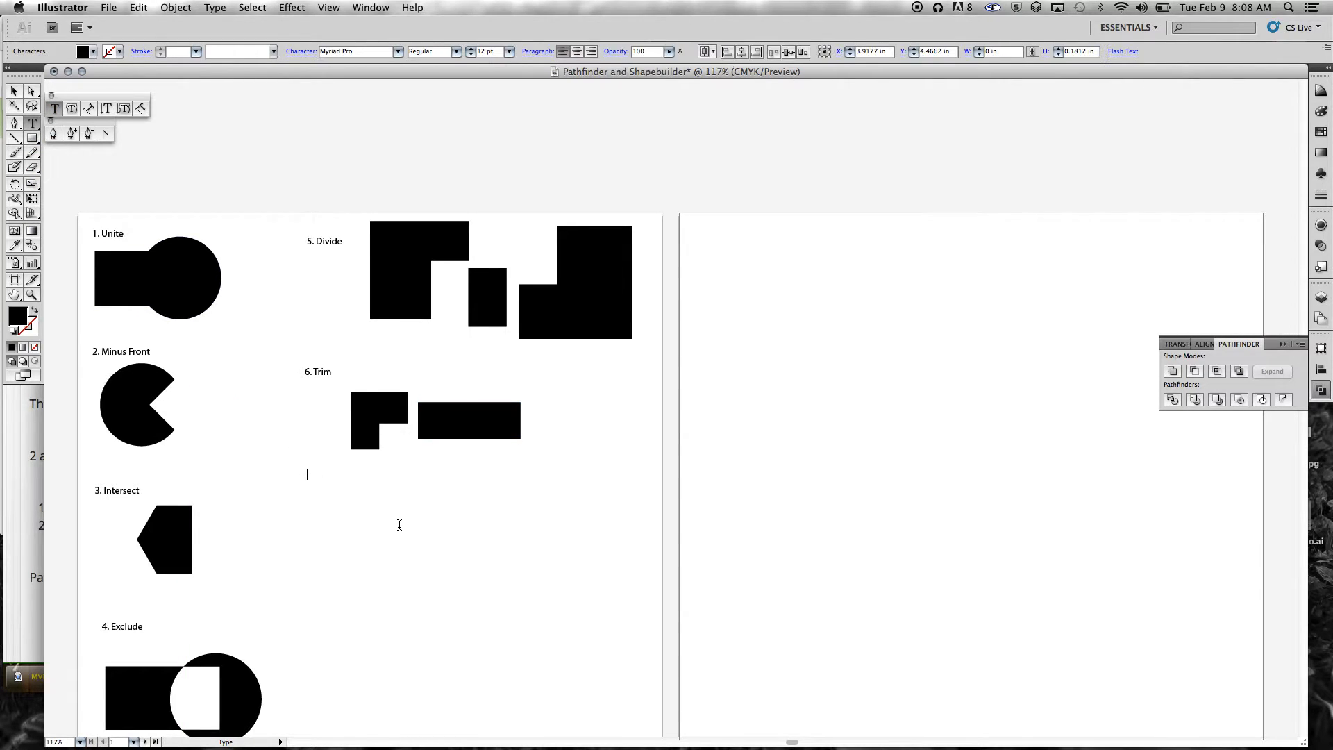
text(7. Crop)
click(33, 138)
mouse_move(337, 497)
mouse_down()
mouse_move(428, 539)
mouse_move(512, 556)
mouse_up()
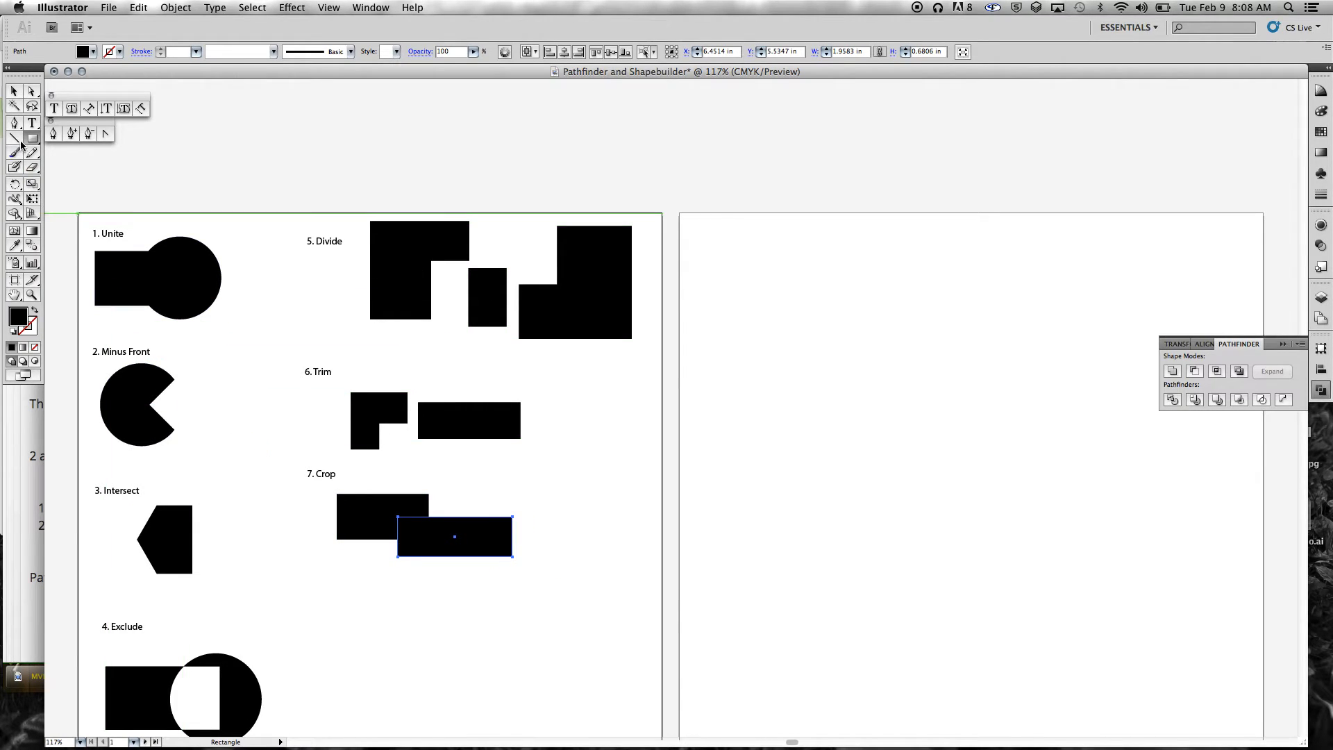
Step: Crop the two overlapping rectangles under "7. Crop" with the Pathfinder Crop operation
click(31, 92)
click(13, 91)
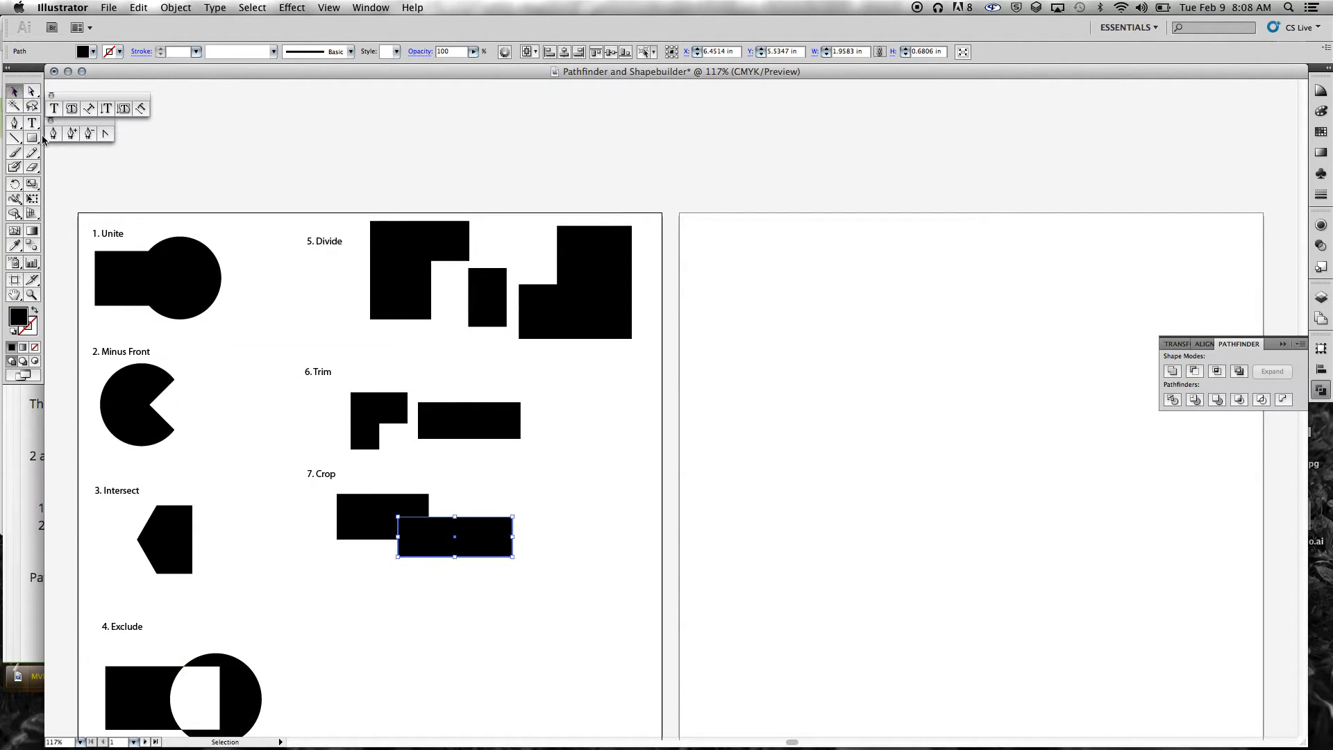
shift+click(368, 513)
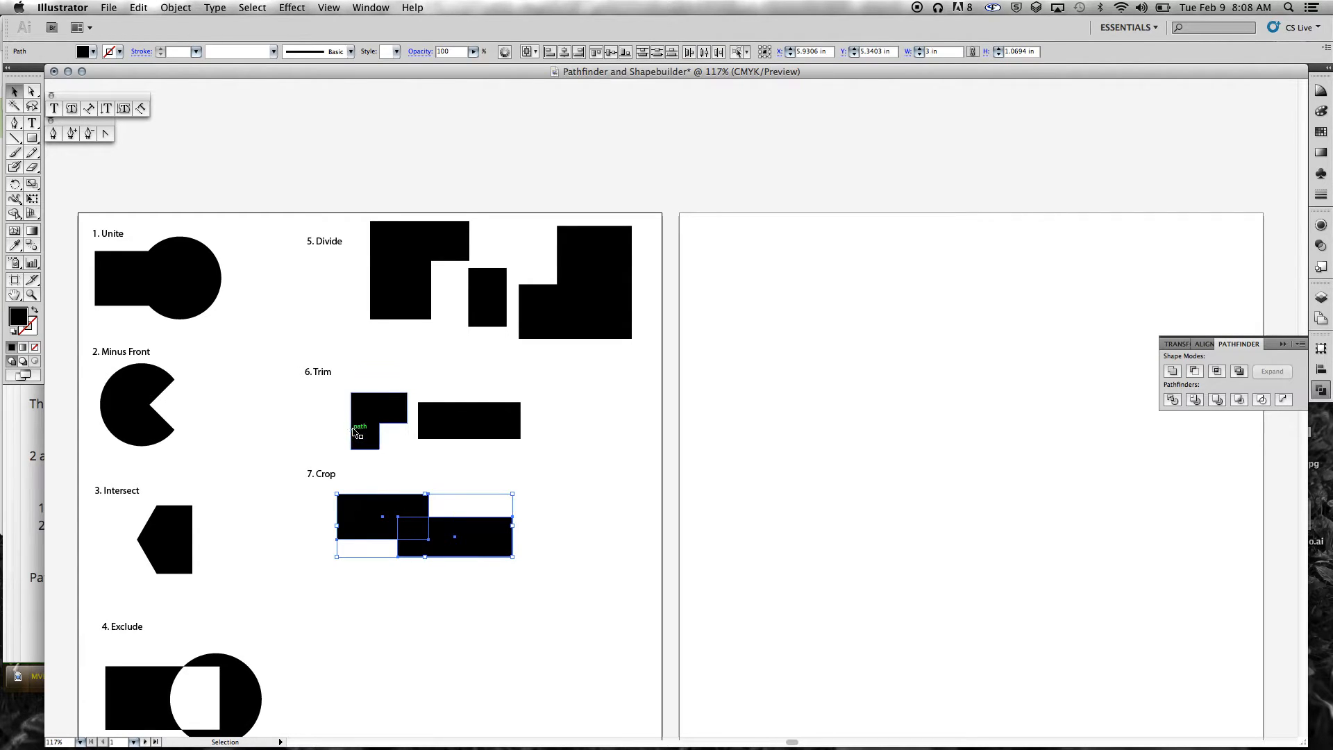
click(1239, 401)
click(606, 514)
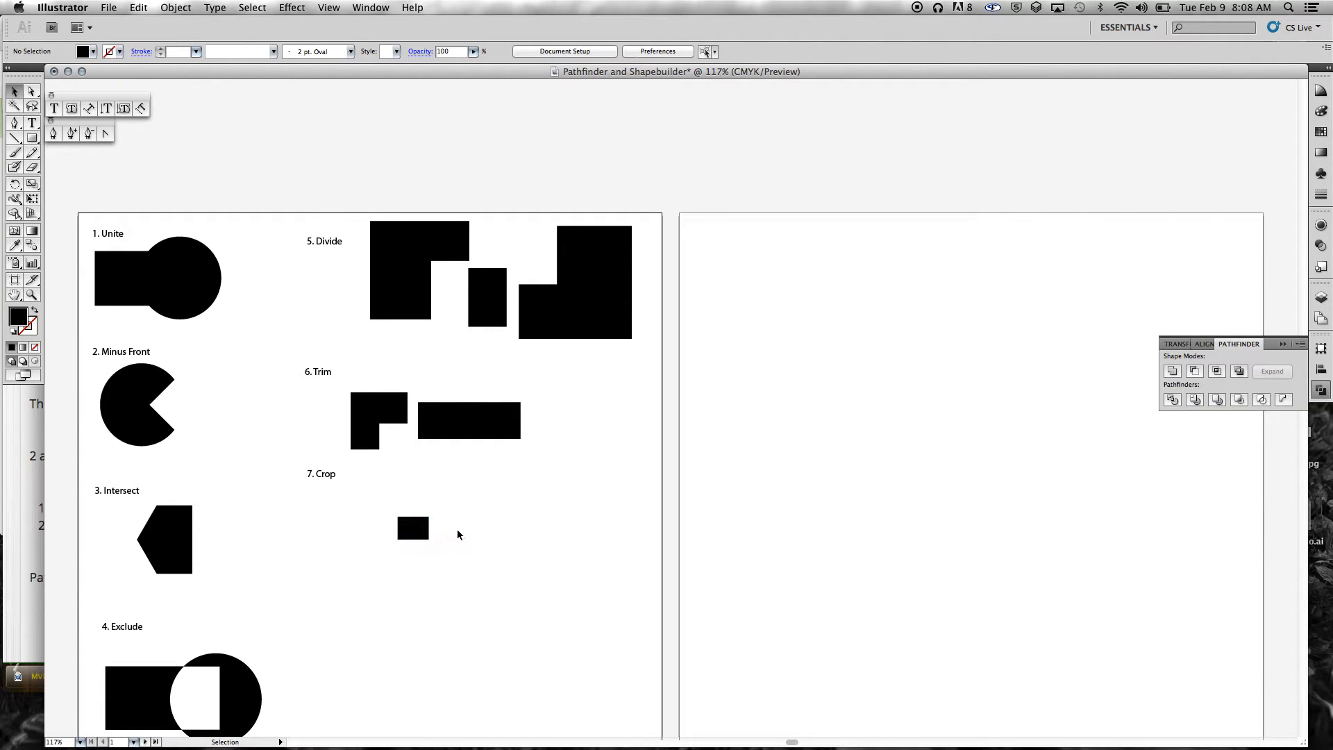
Step: Check the cropped group in isolation mode, return to the layer level and move the group closer to the "7. Crop" label
click(443, 517)
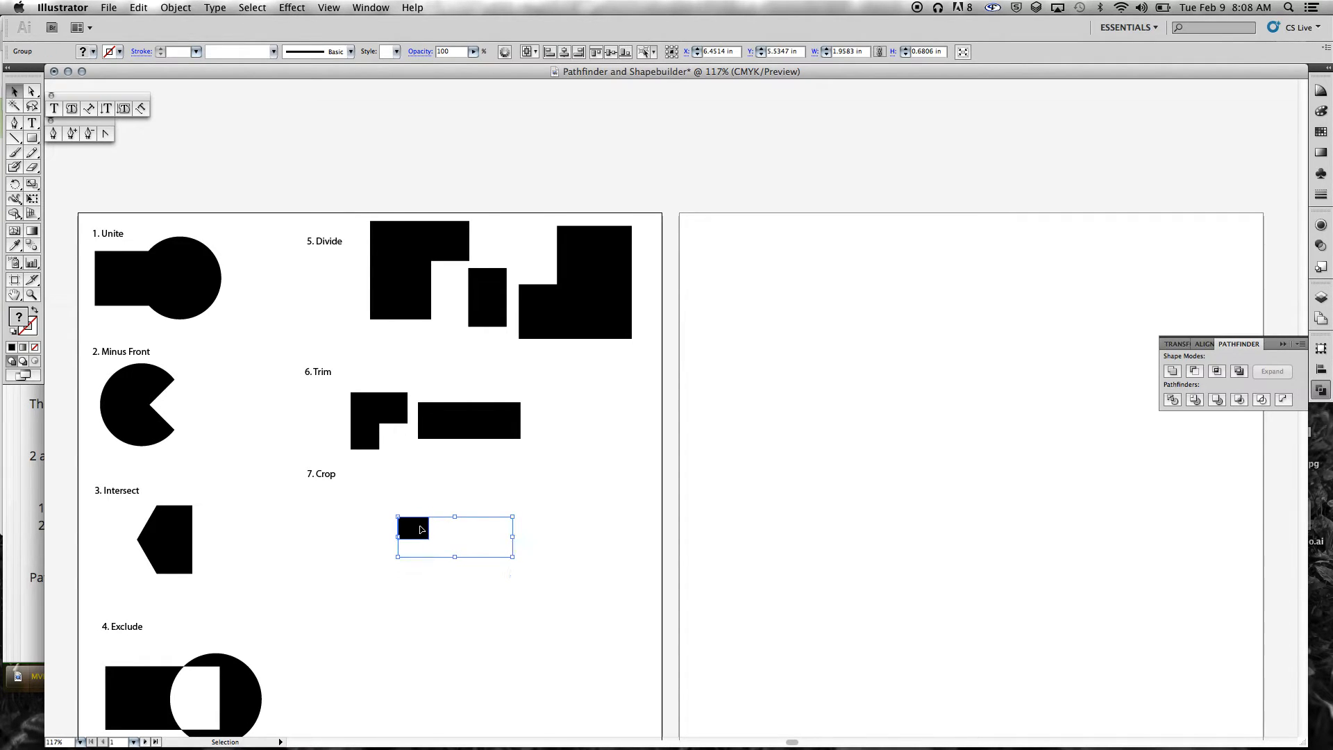
double_click(444, 515)
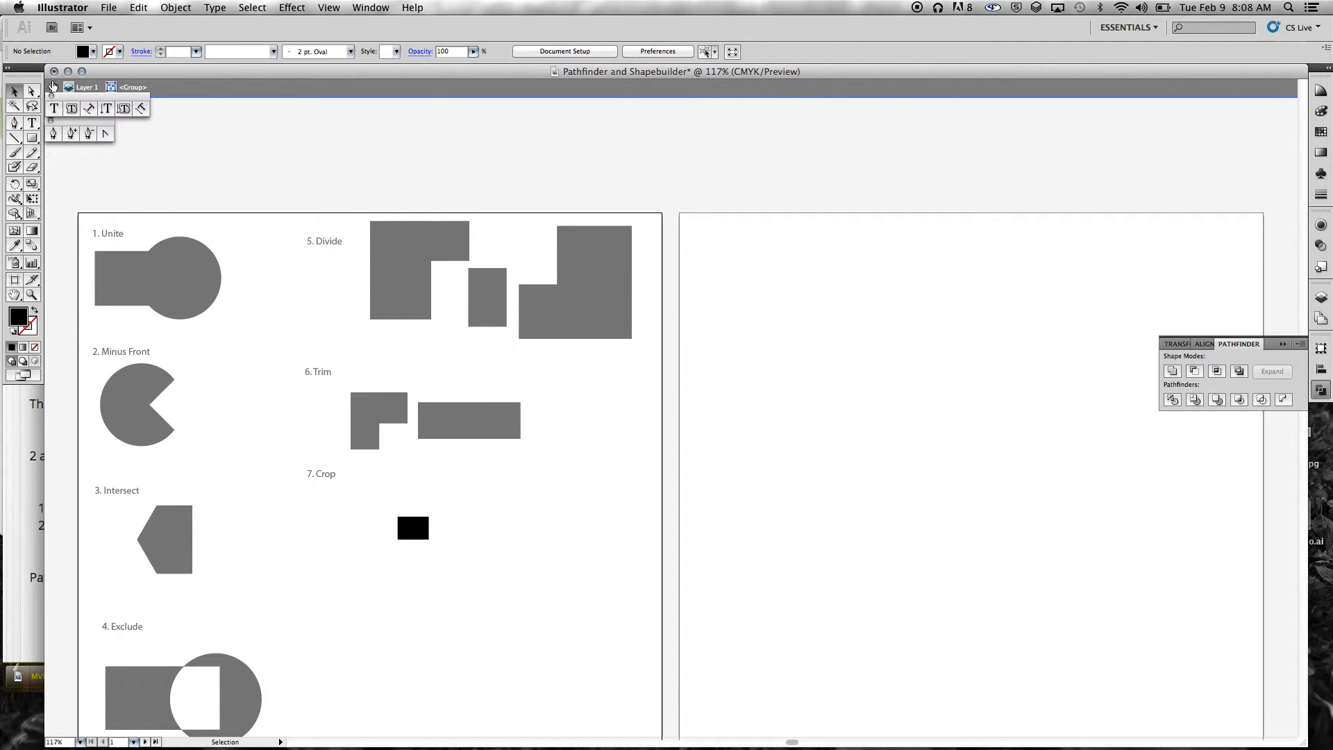
click(53, 86)
click(458, 540)
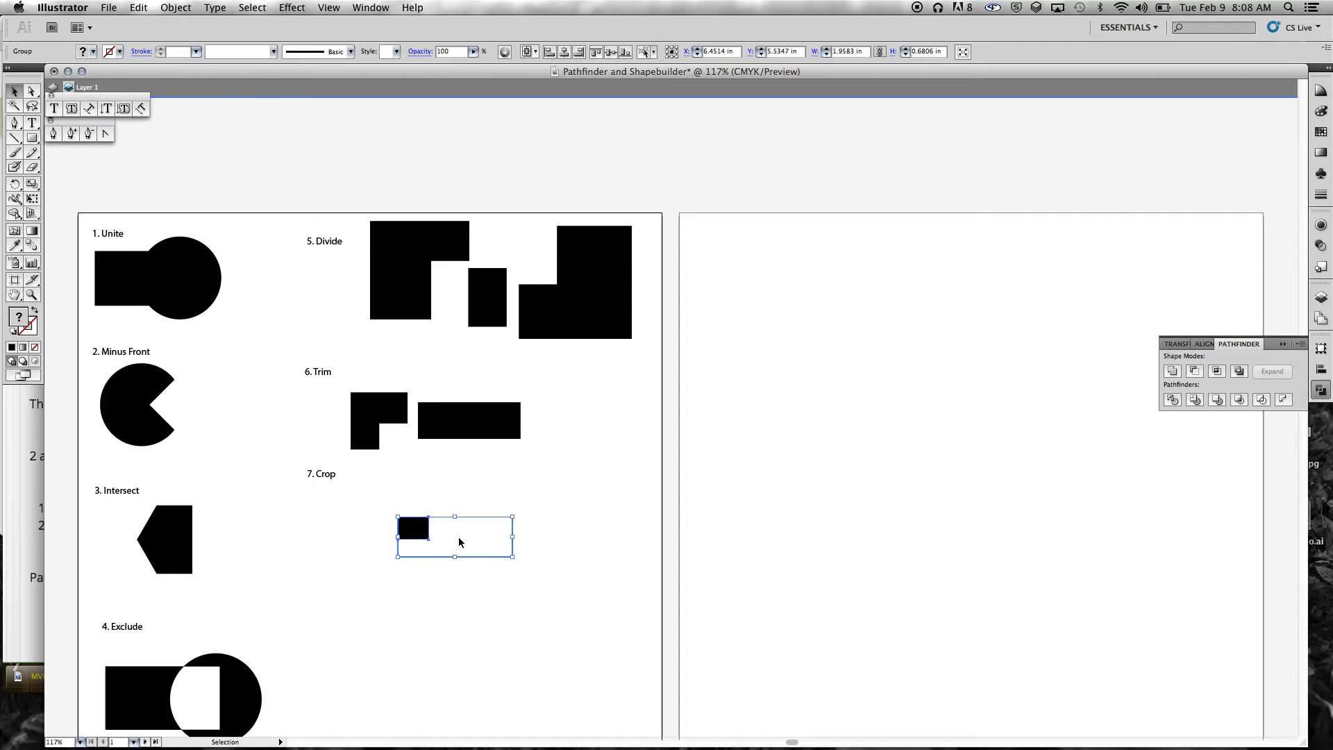
drag(410, 534, 390, 511)
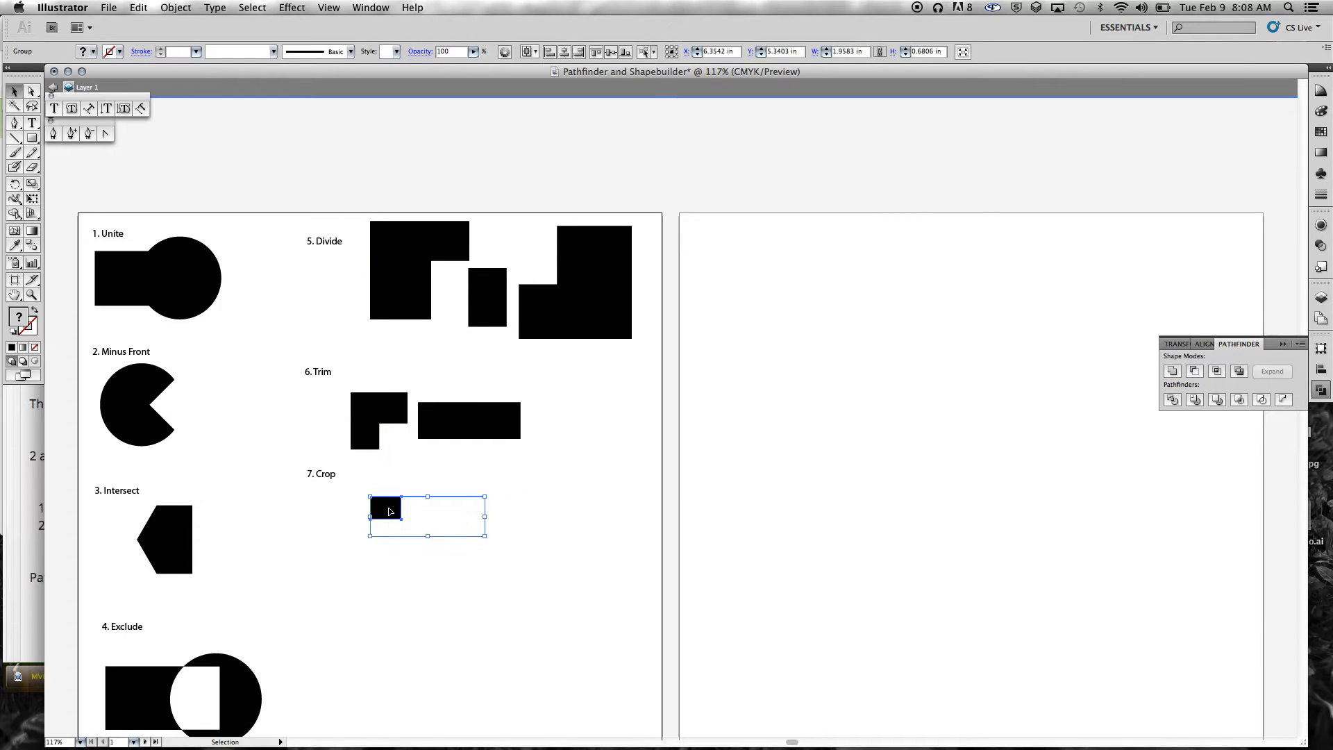
click(554, 520)
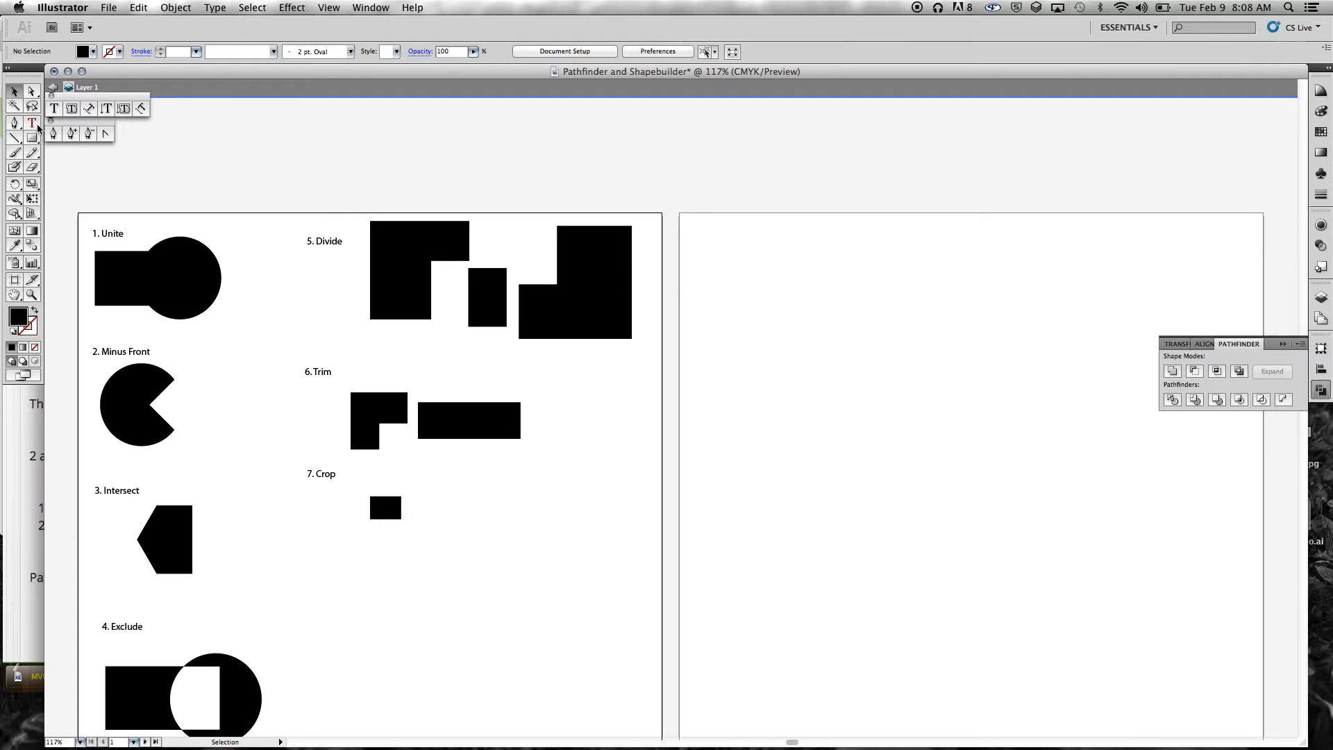
Step: Add the text label "8. Outline" below the Crop example and shift it left in line with the "7. Crop" label
drag(32, 137, 55, 142)
click(57, 109)
scroll(272, 324, down, 2)
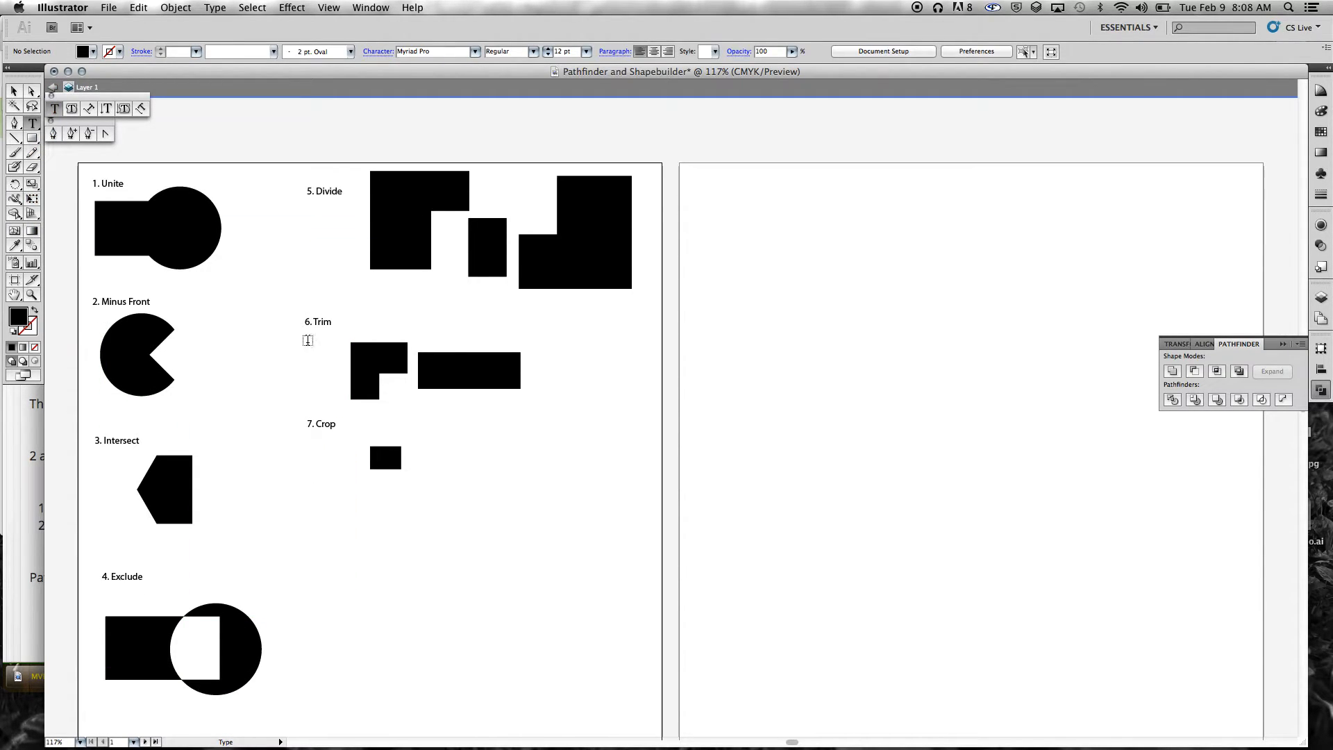
click(320, 501)
text(8. Outline)
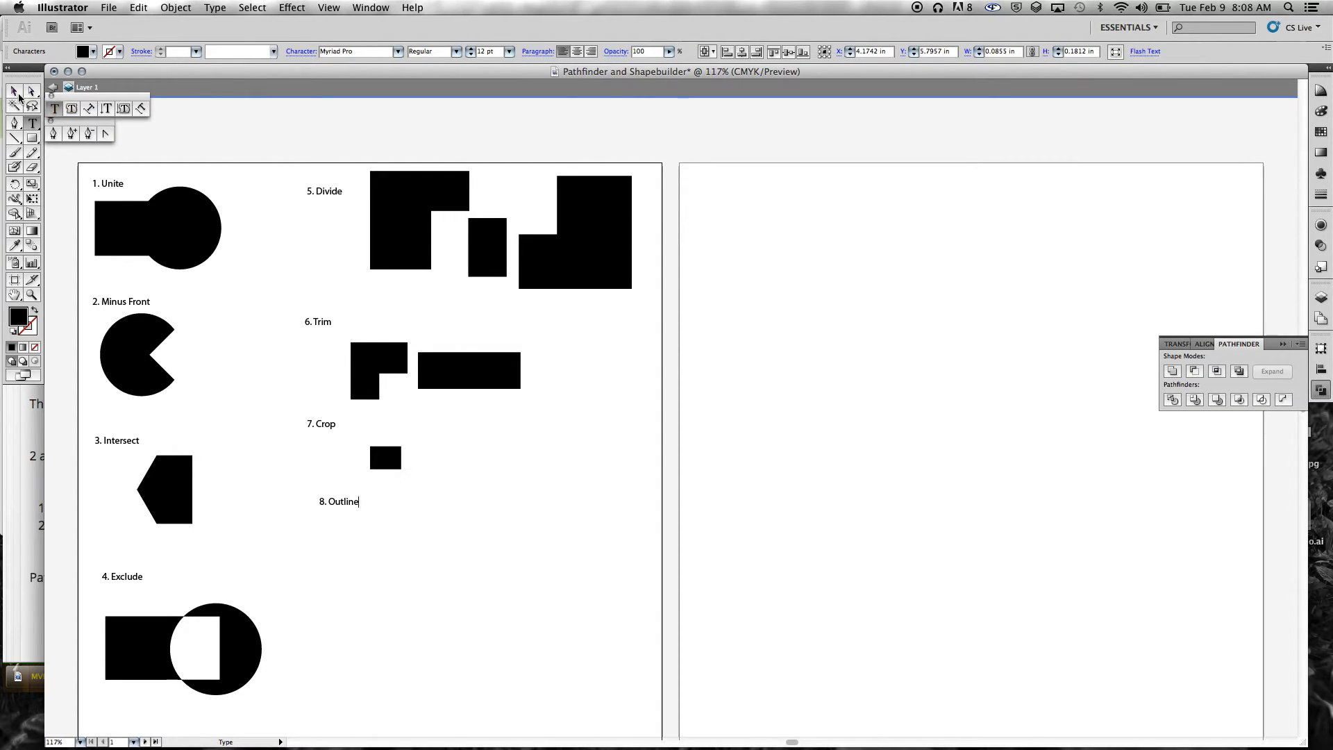
click(15, 92)
drag(327, 502, 316, 502)
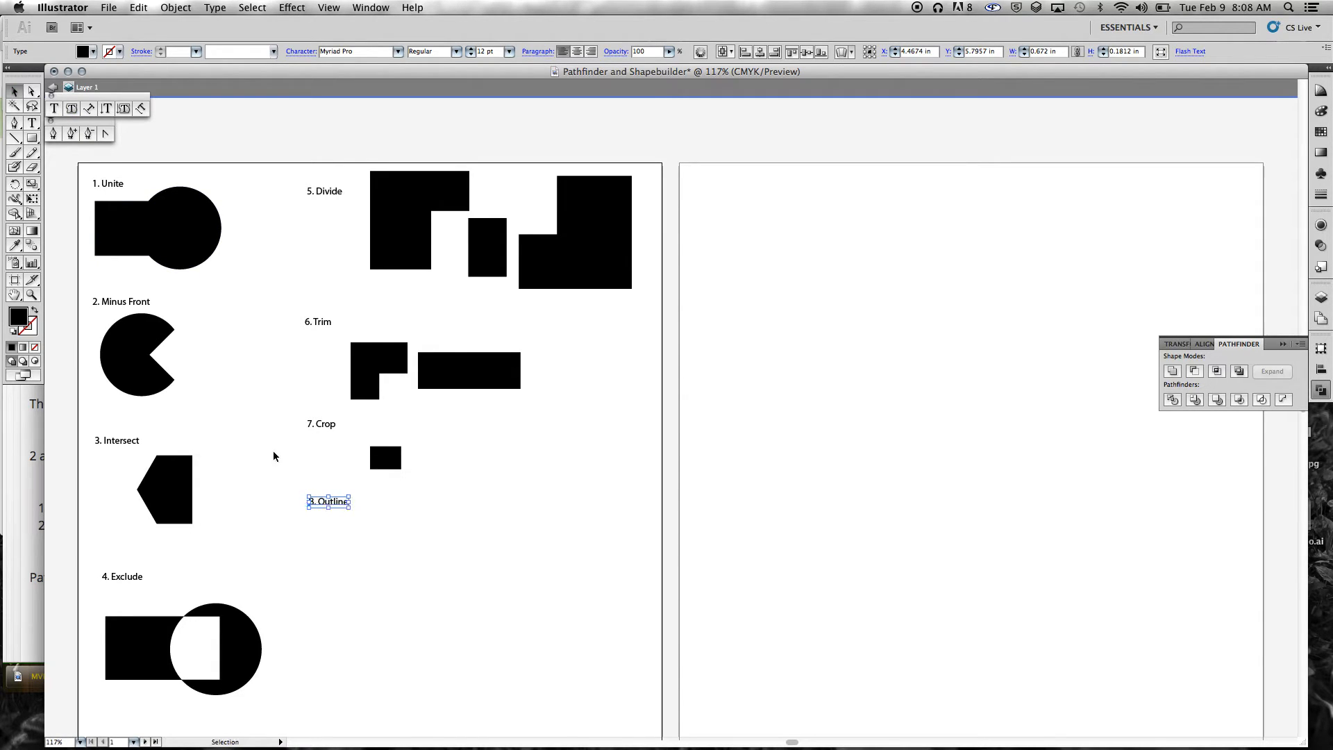
Step: Draw two overlapping rectangles under "8. Outline", the front one about 2.07 × 0.79 in, and convert both with the Pathfinder Outline operation
click(32, 137)
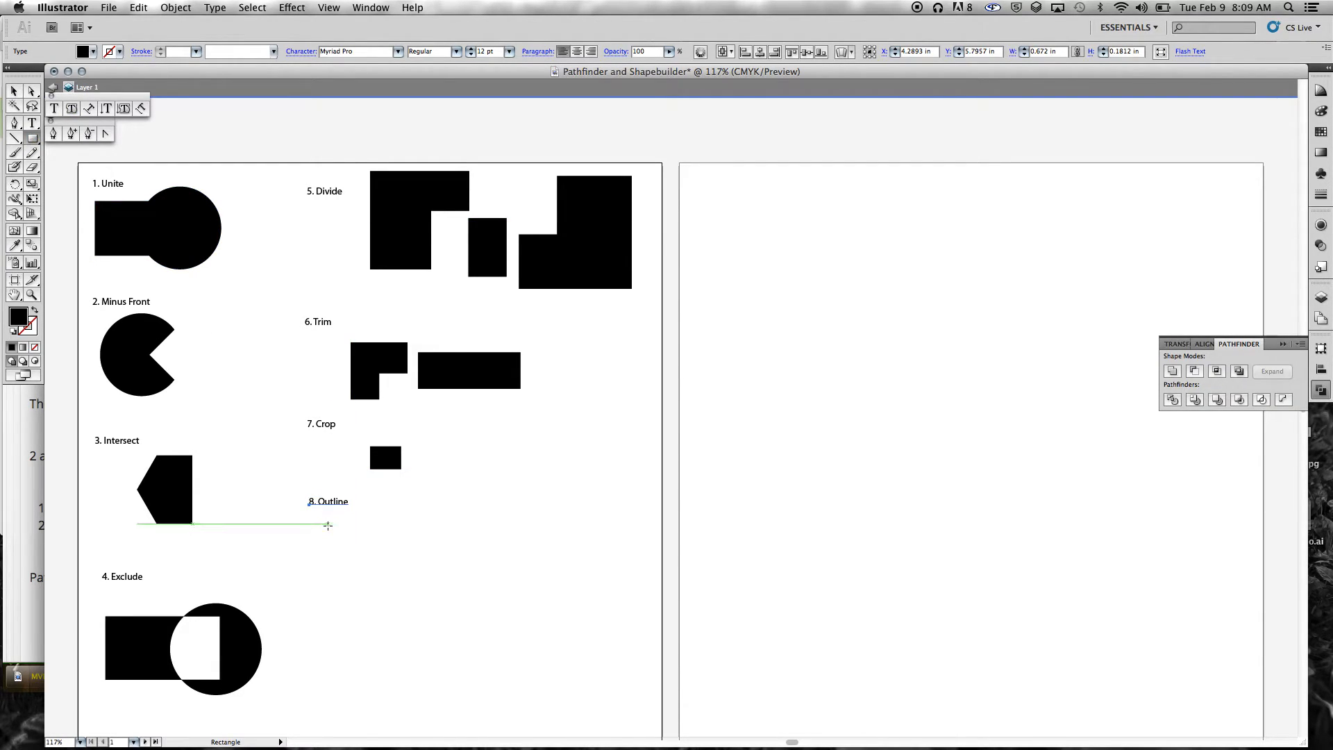
drag(328, 525, 500, 588)
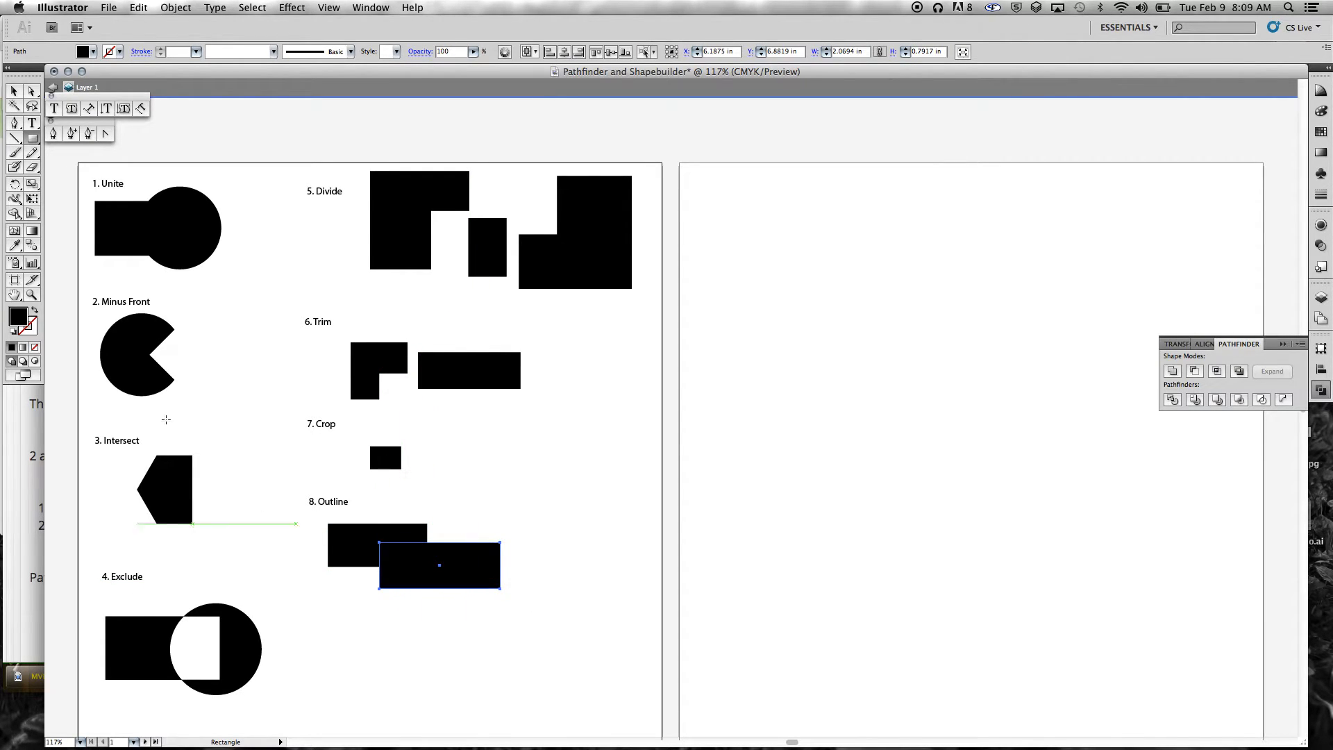
click(14, 91)
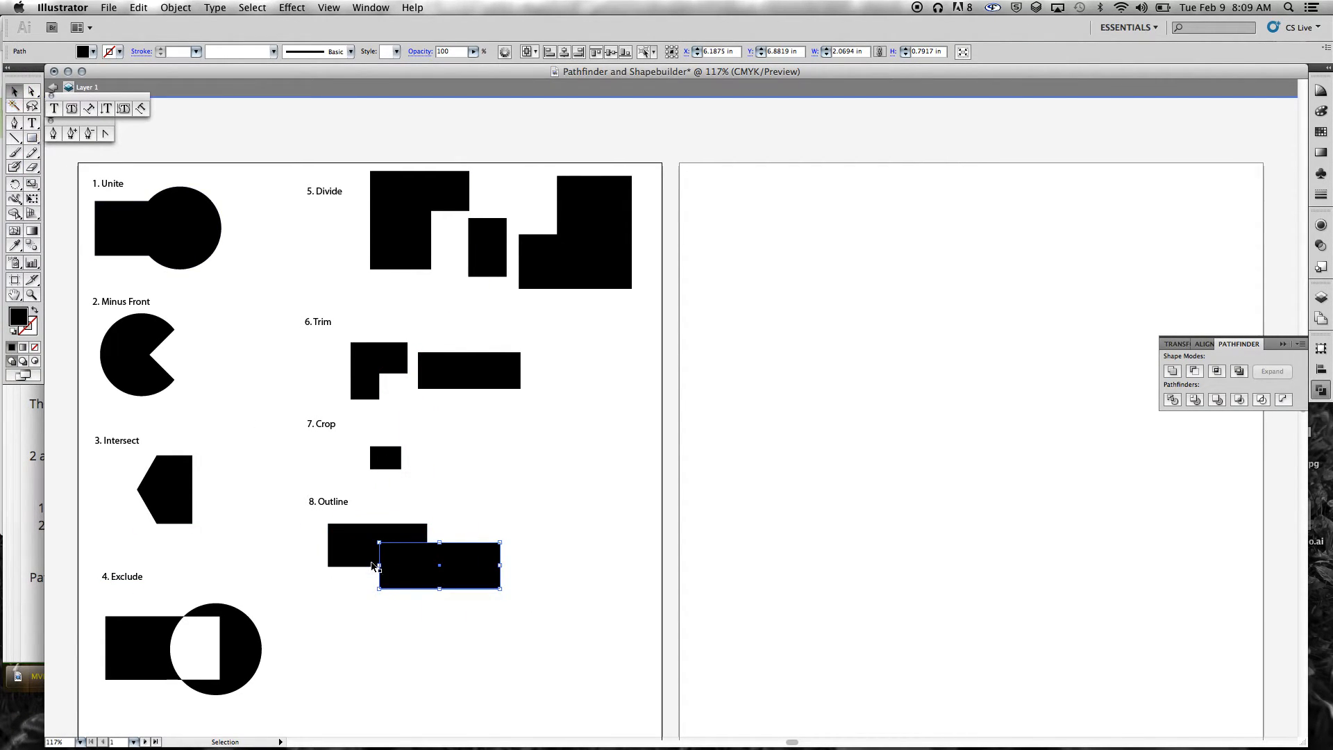
shift+click(350, 560)
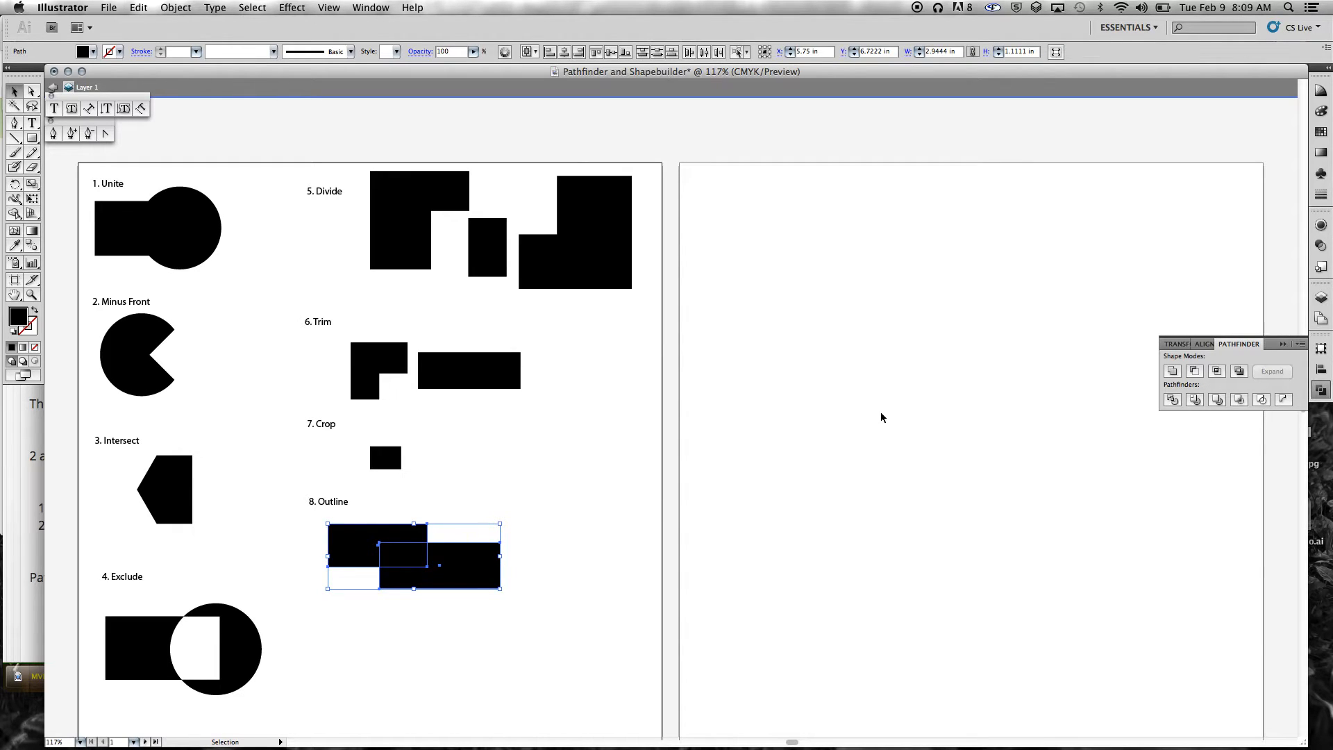
click(1261, 400)
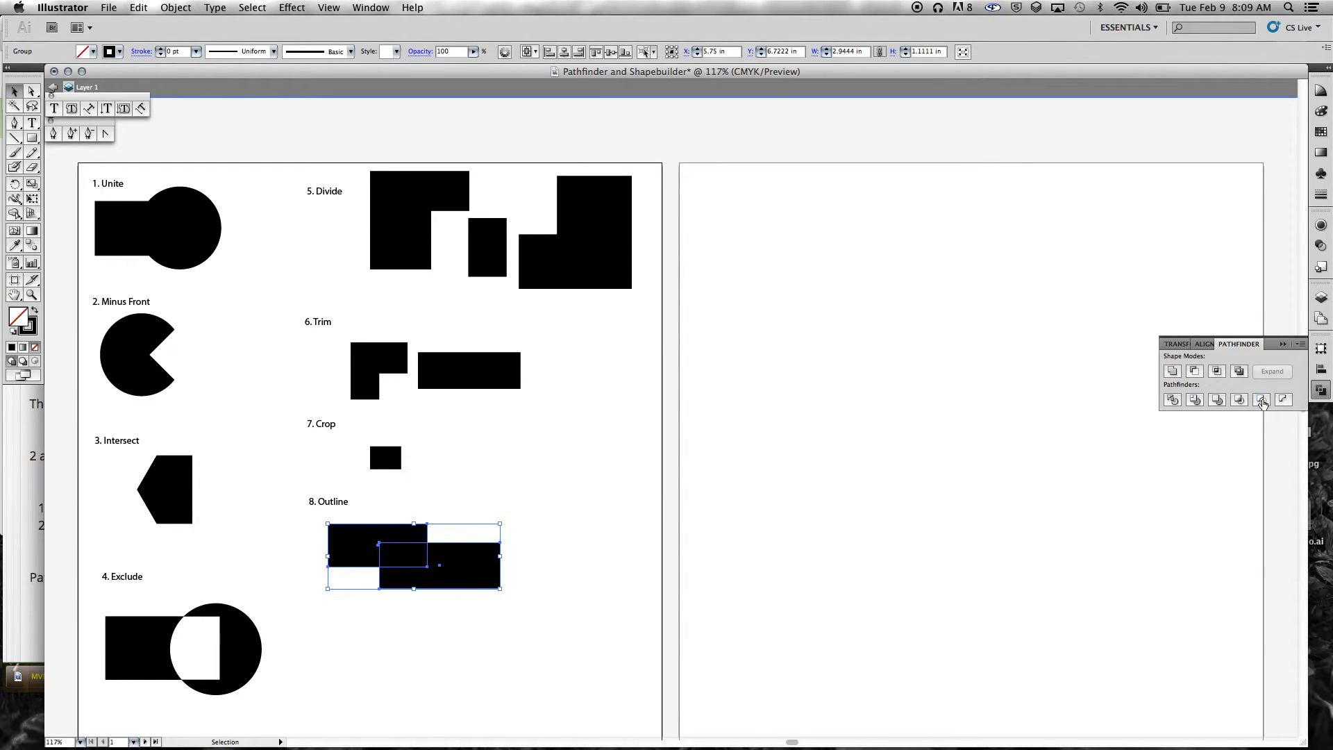
click(571, 504)
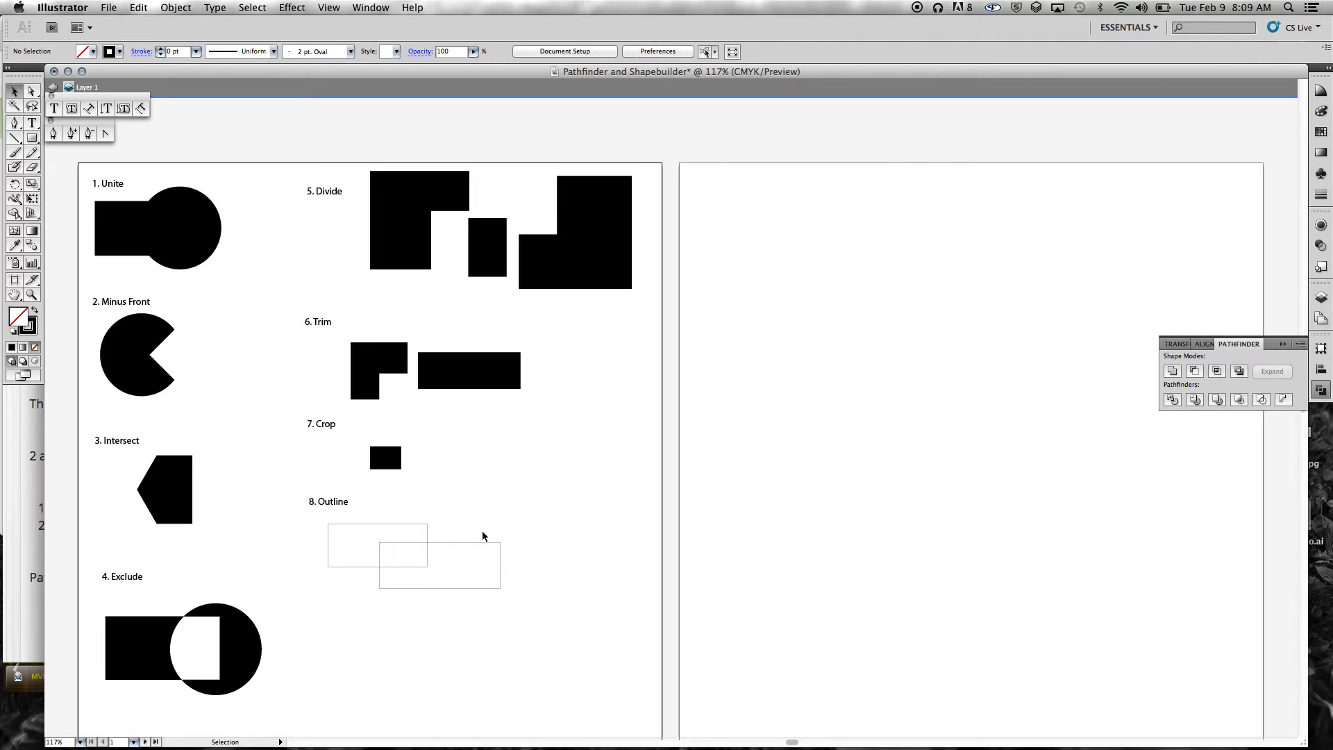
Step: Leave isolation mode and pull the inner line segments of the outlined rectangles away individually with the Direct Selection tool
click(433, 548)
click(542, 552)
click(53, 88)
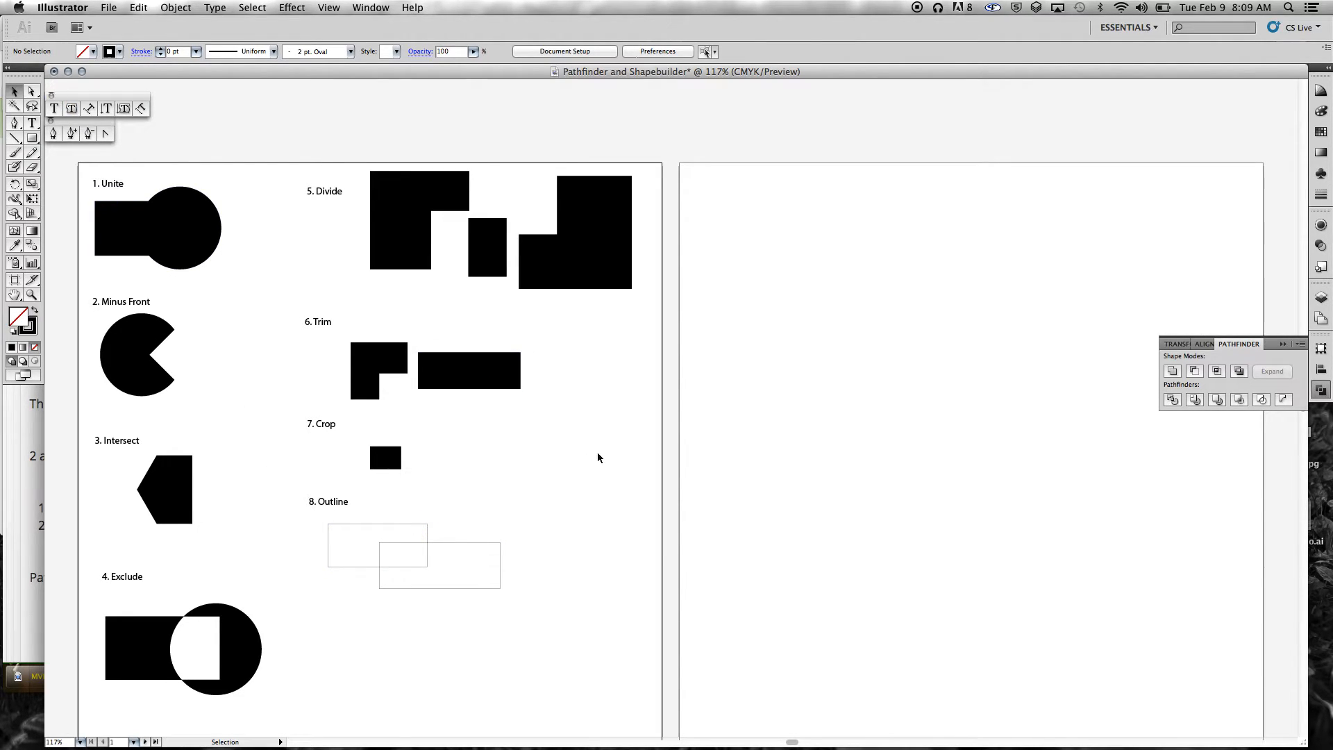
click(31, 91)
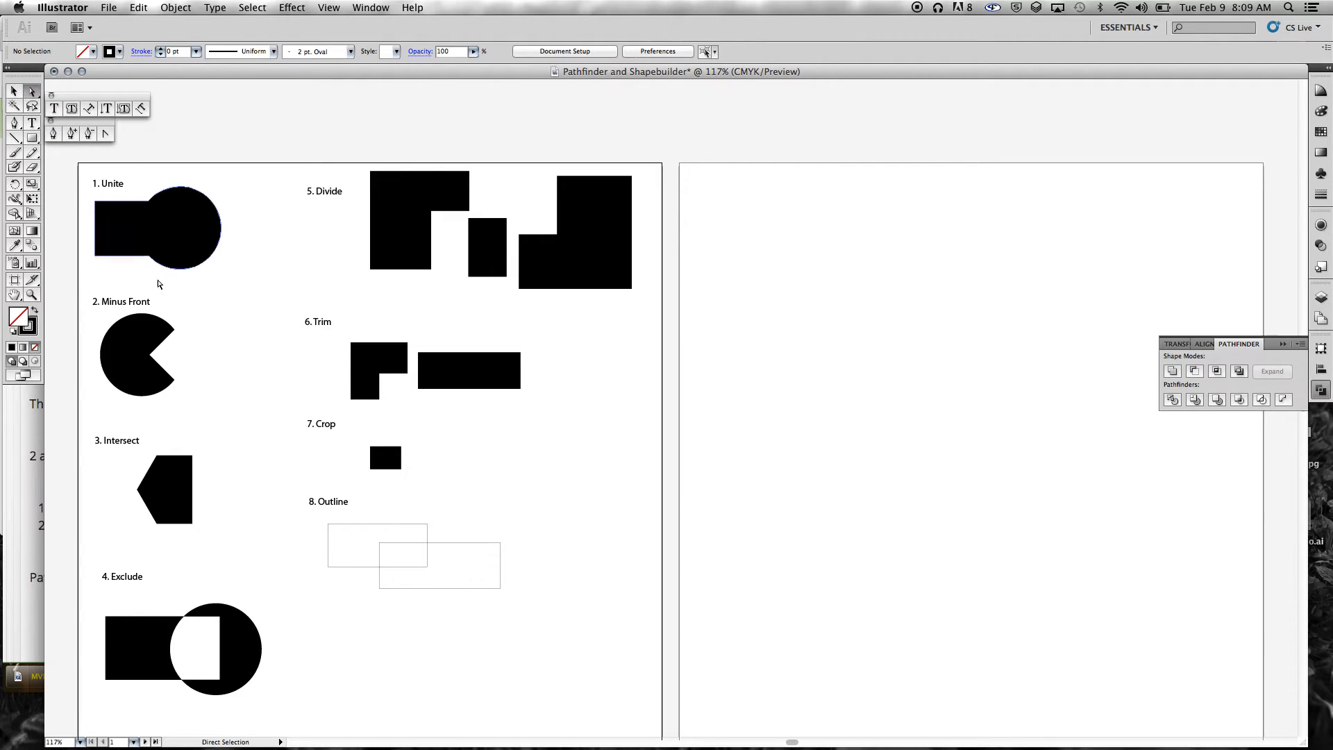
drag(392, 526, 563, 561)
click(406, 543)
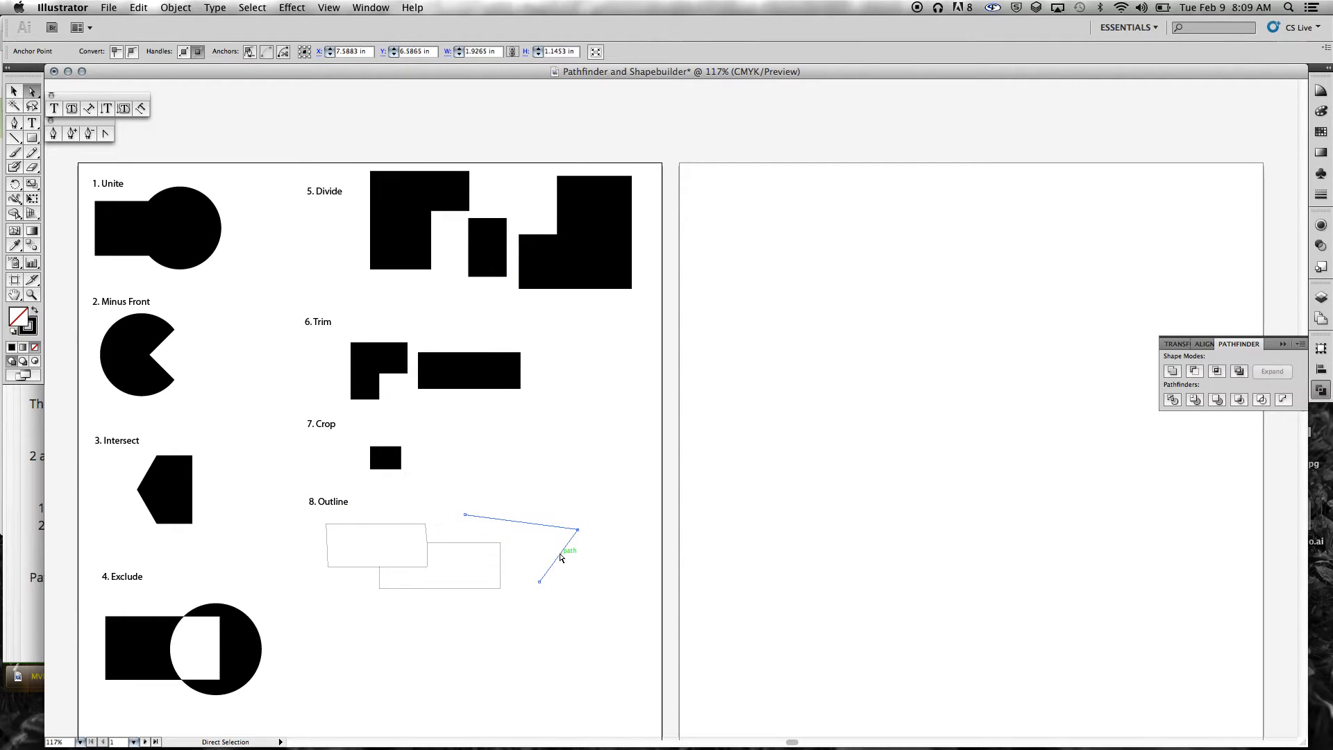
click(497, 570)
drag(411, 569, 463, 611)
drag(444, 562, 550, 572)
drag(506, 520, 448, 503)
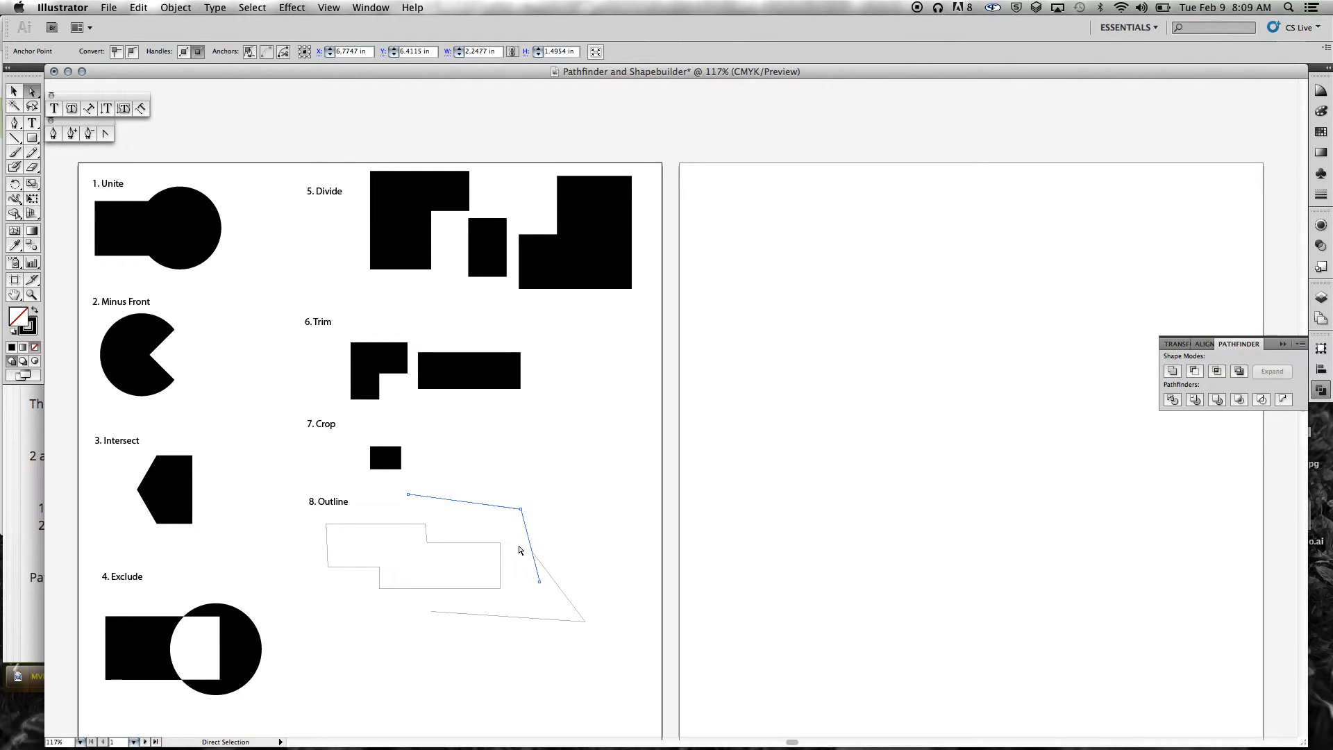
Step: Add the text label "9. Minus Back" below the Outline example
scroll(488, 457, down, 3)
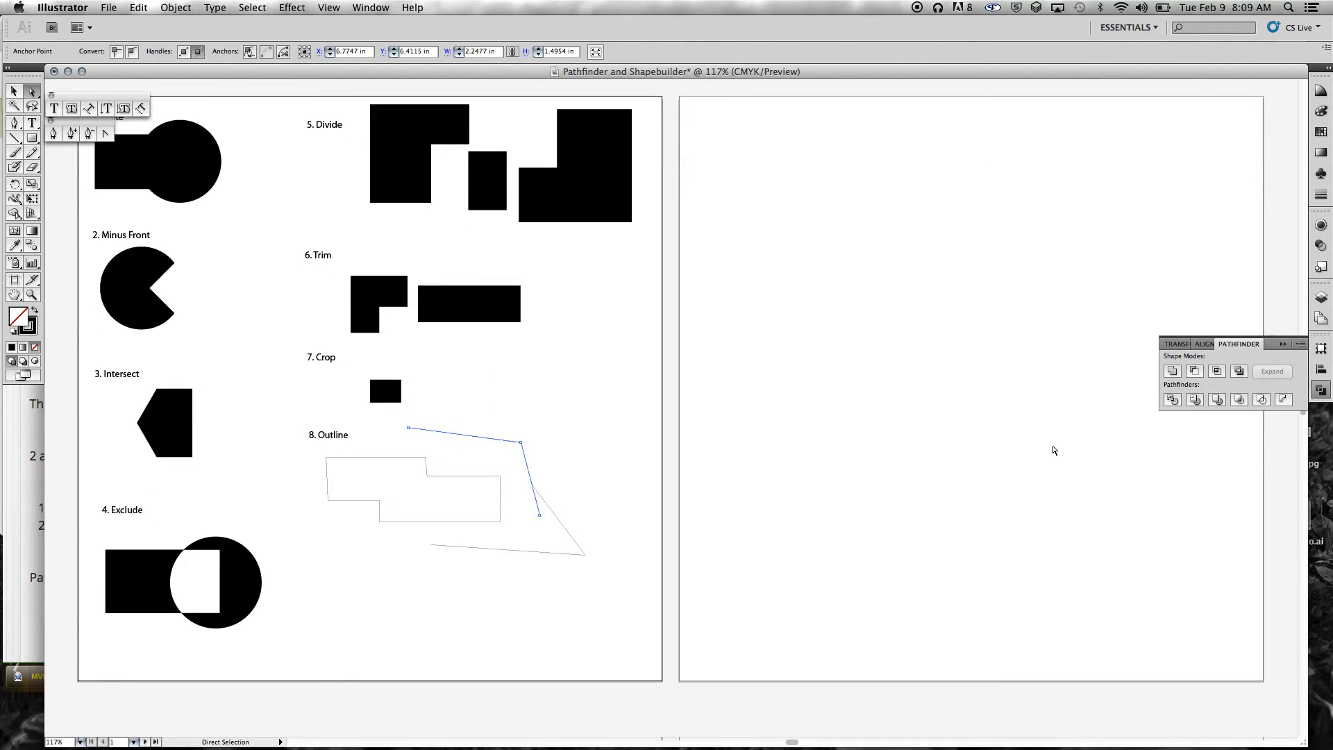
scroll(1124, 434, down, 1)
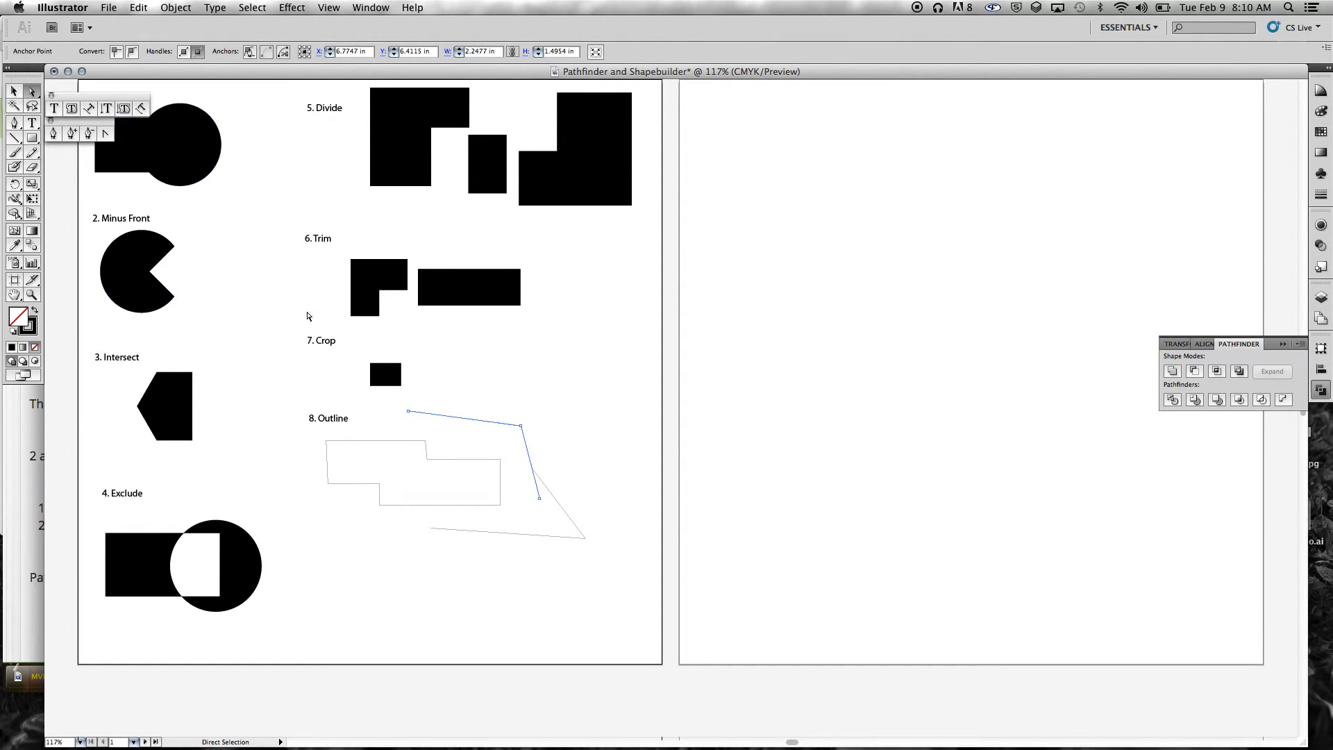
click(53, 109)
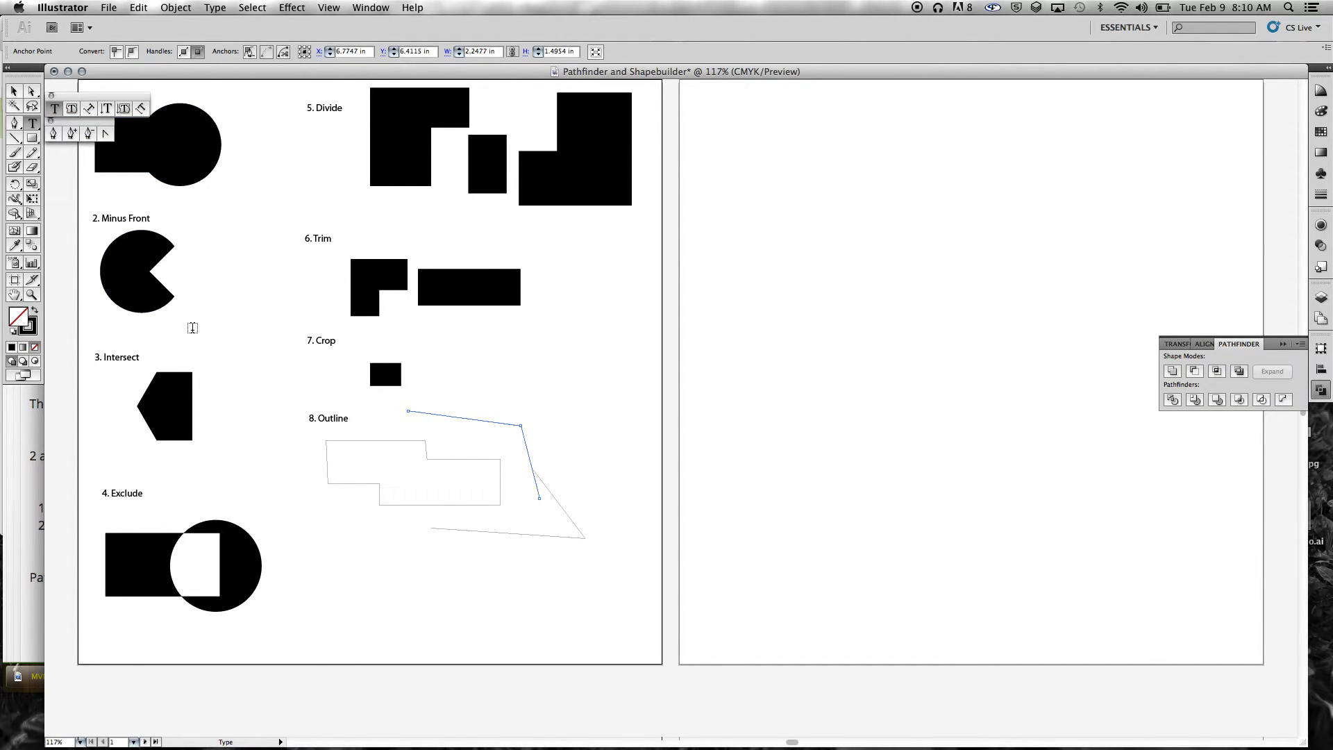
click(317, 542)
click(318, 541)
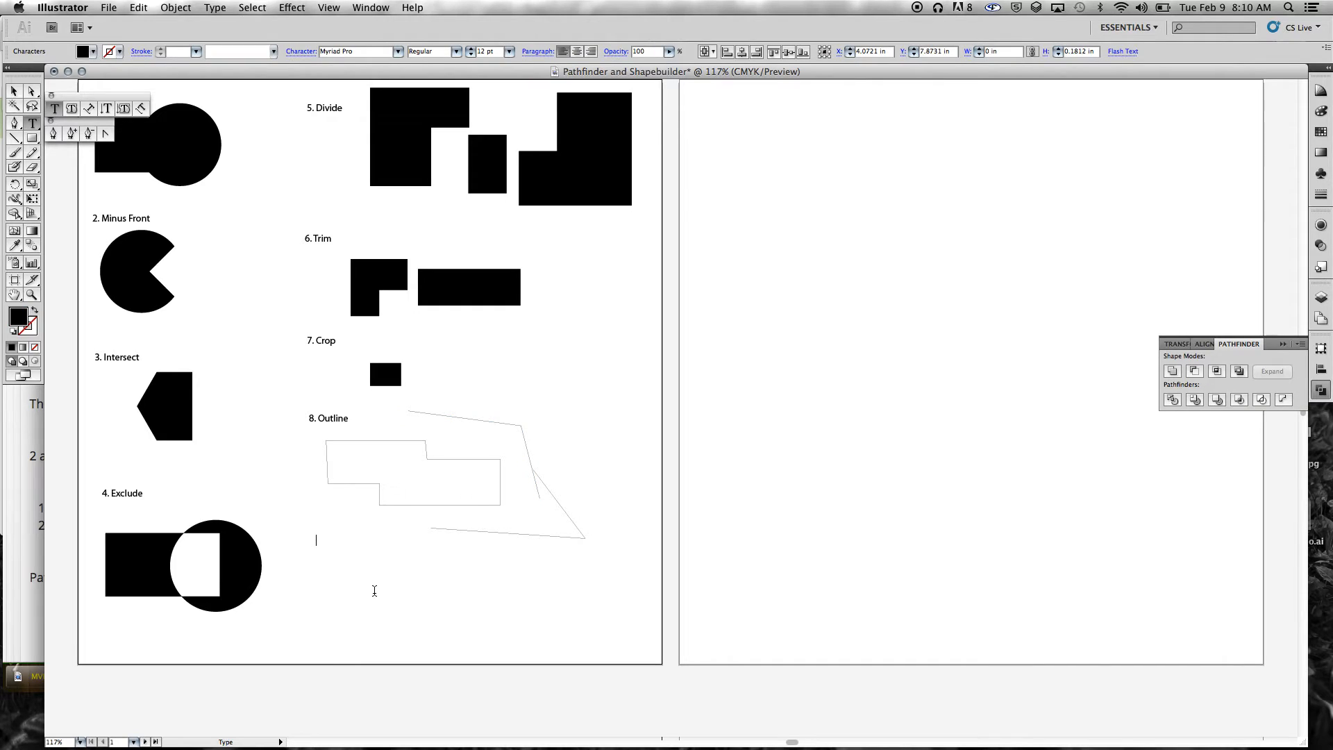
text(9. Minus Back)
Step: Draw a square under "9. Minus Back" and a square about 0.96 × 0.96 in overlapping its upper-right corner
click(33, 137)
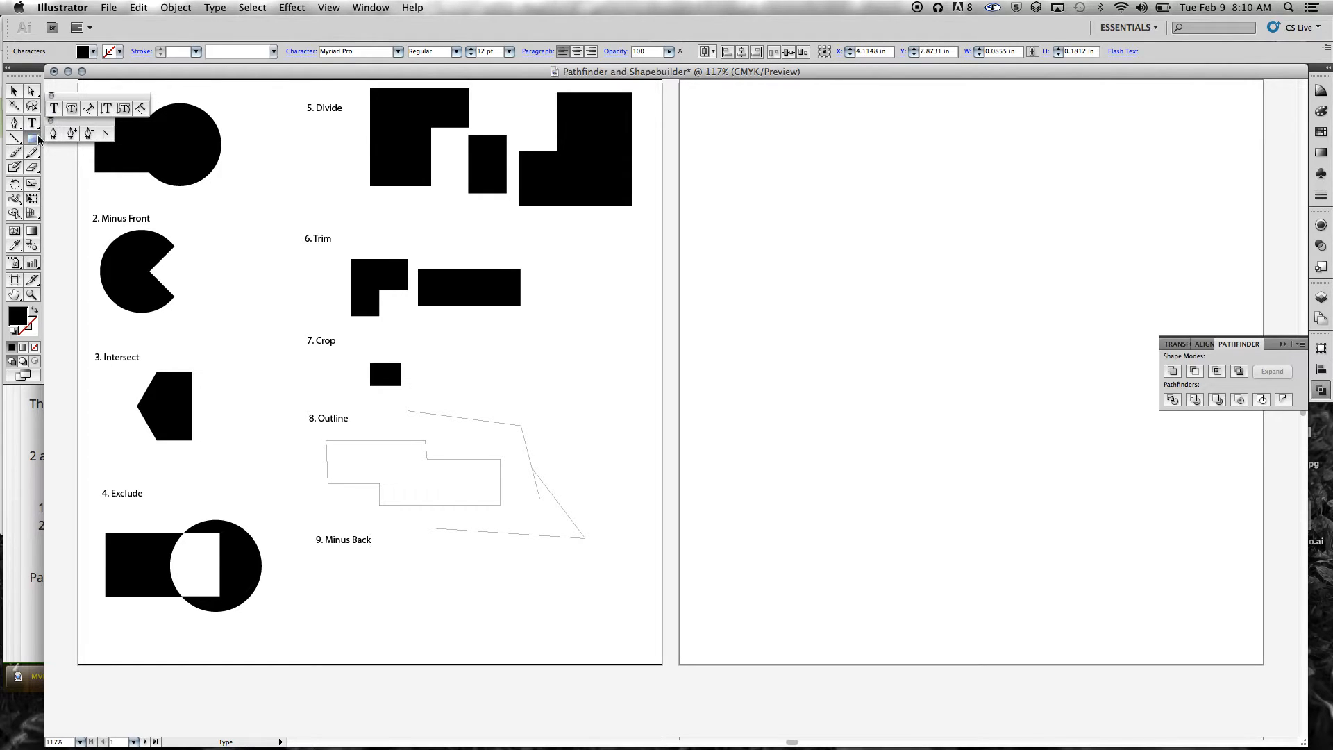
drag(326, 563, 396, 630)
drag(379, 547, 435, 603)
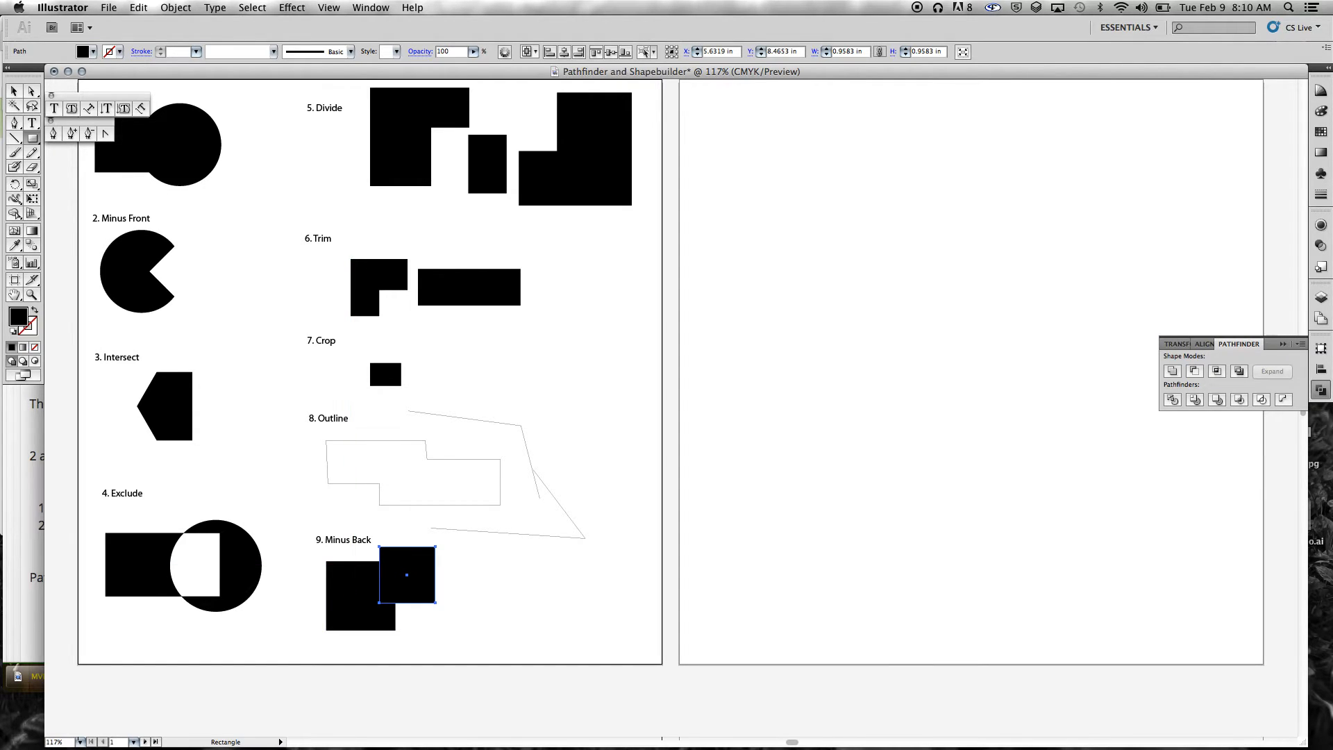
Step: Subtract the back square from the front one under "9. Minus Back" with the Pathfinder Minus Back operation and nudge the result slightly down
click(15, 91)
drag(300, 538, 385, 587)
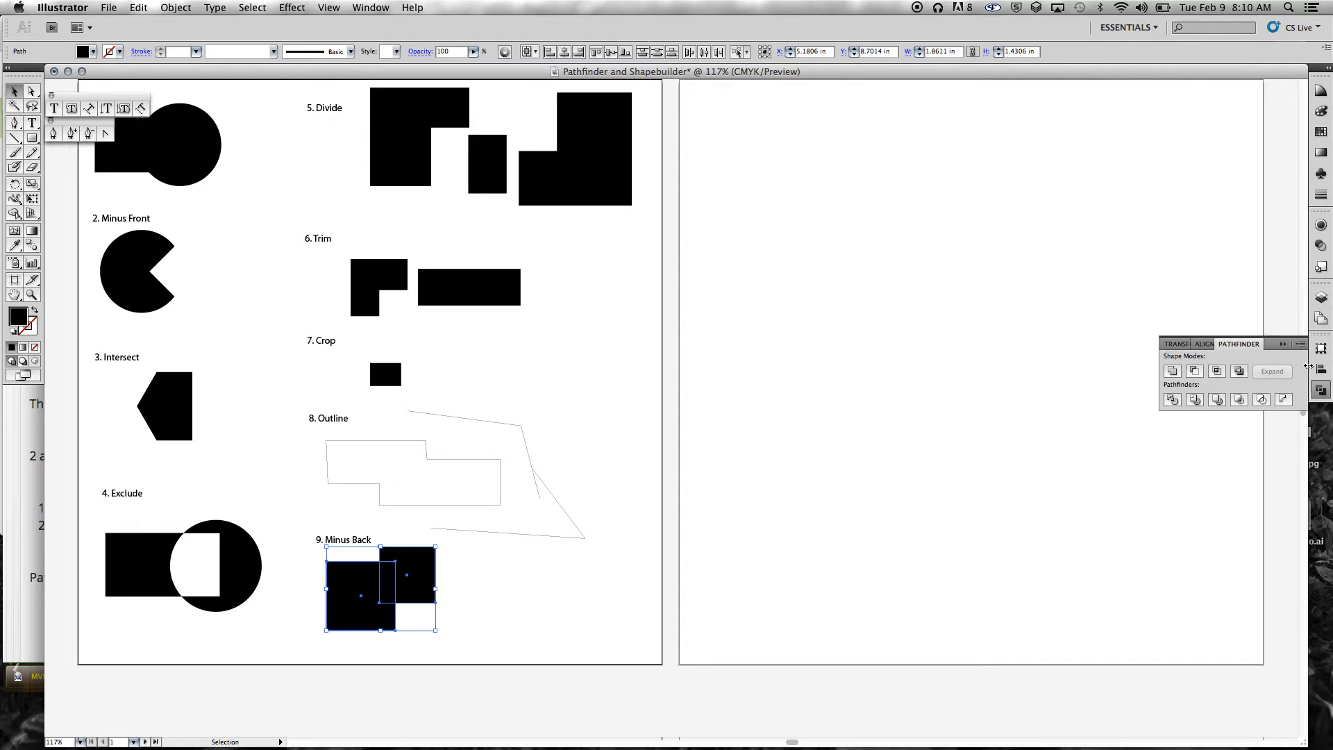
click(1284, 399)
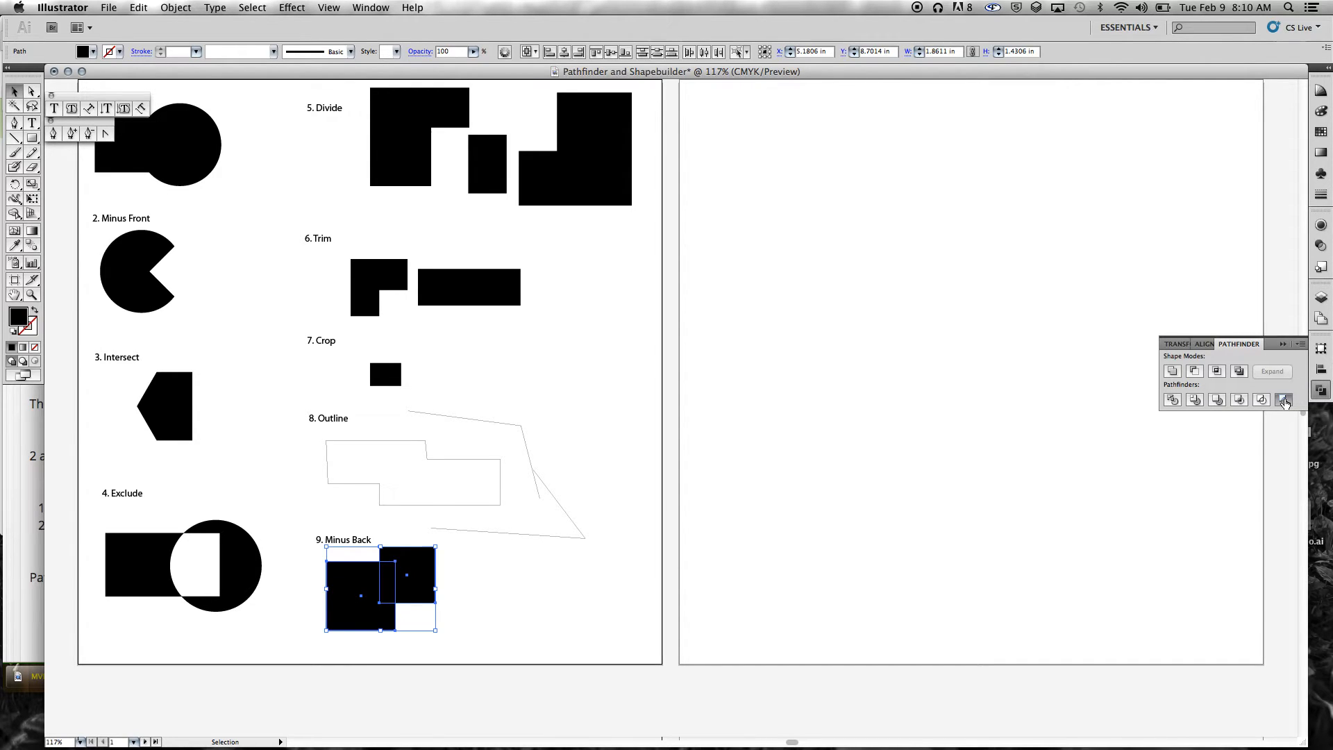
click(605, 575)
mouse_move(416, 569)
mouse_down()
mouse_move(401, 583)
mouse_move(423, 587)
mouse_up()
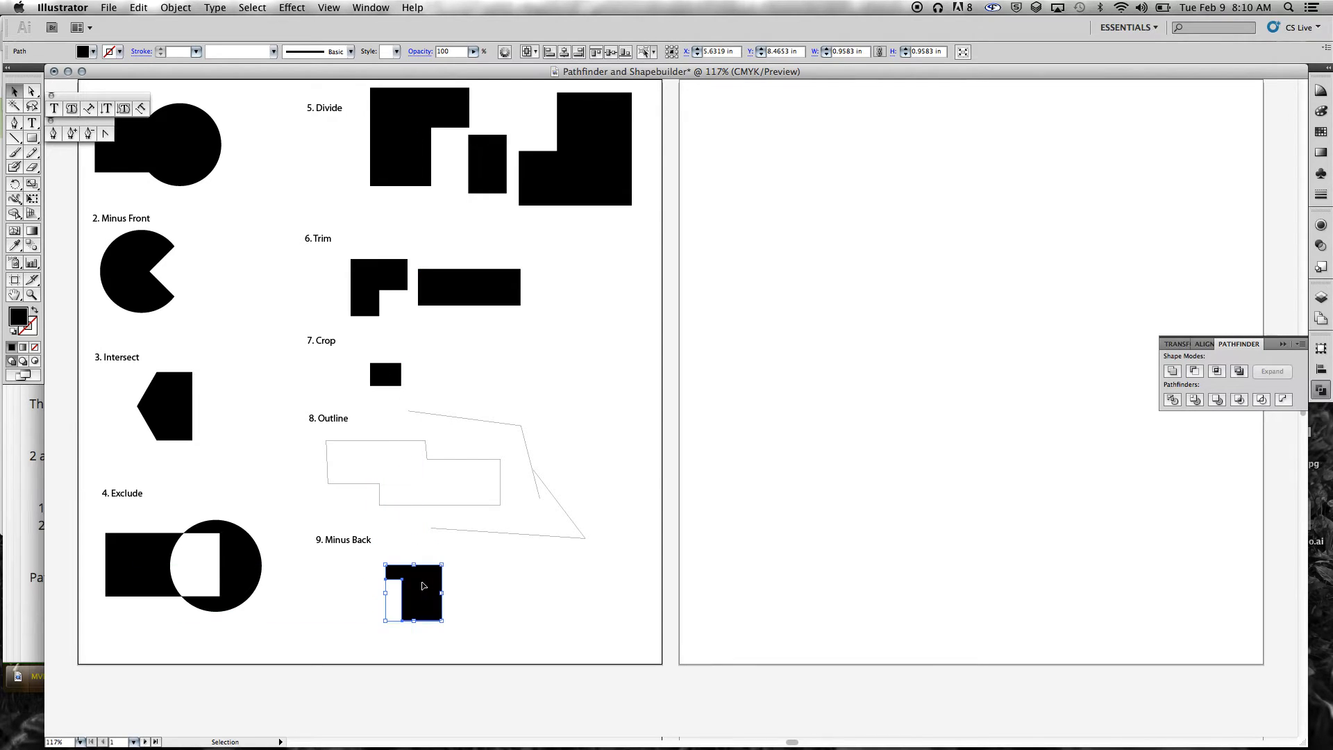
click(521, 579)
Step: Collapse the Pathfinder panel, activate the Shape Builder tool and make the empty second artboard the active one
scroll(408, 543, up, 2)
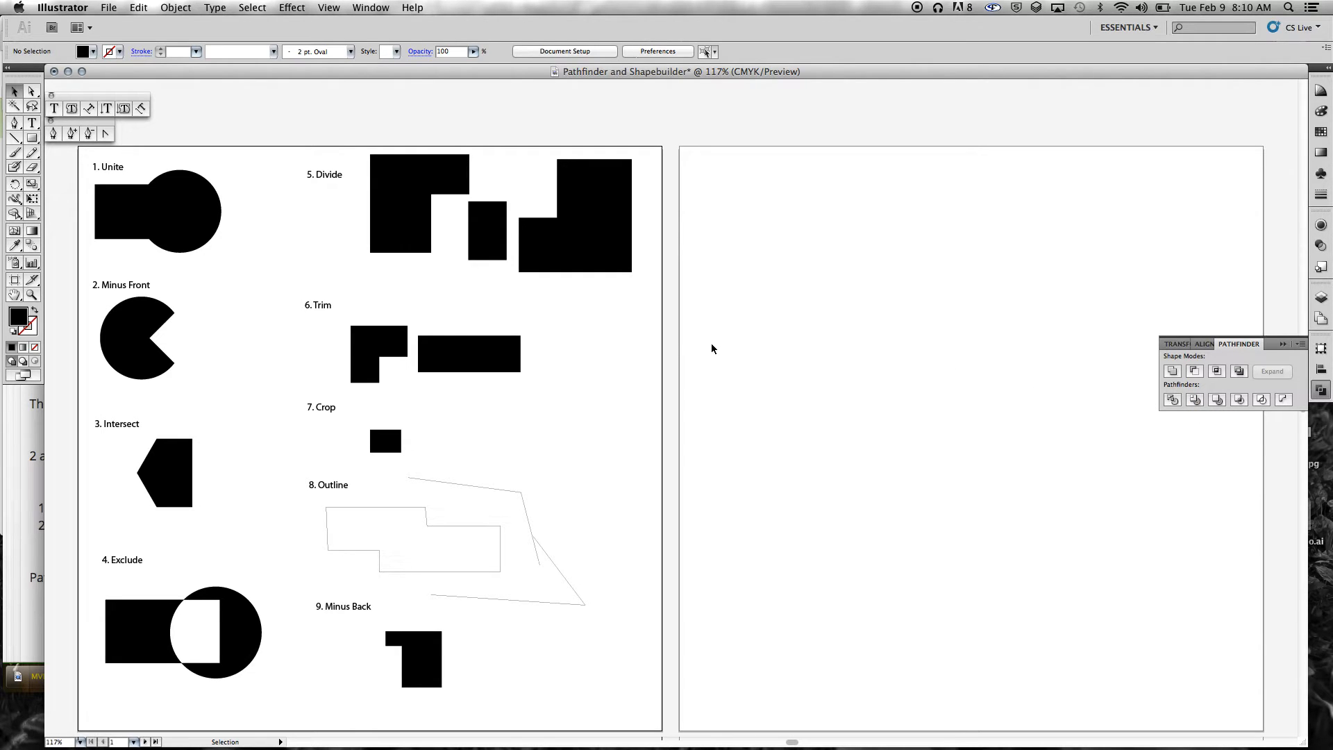
scroll(886, 642, right, 5)
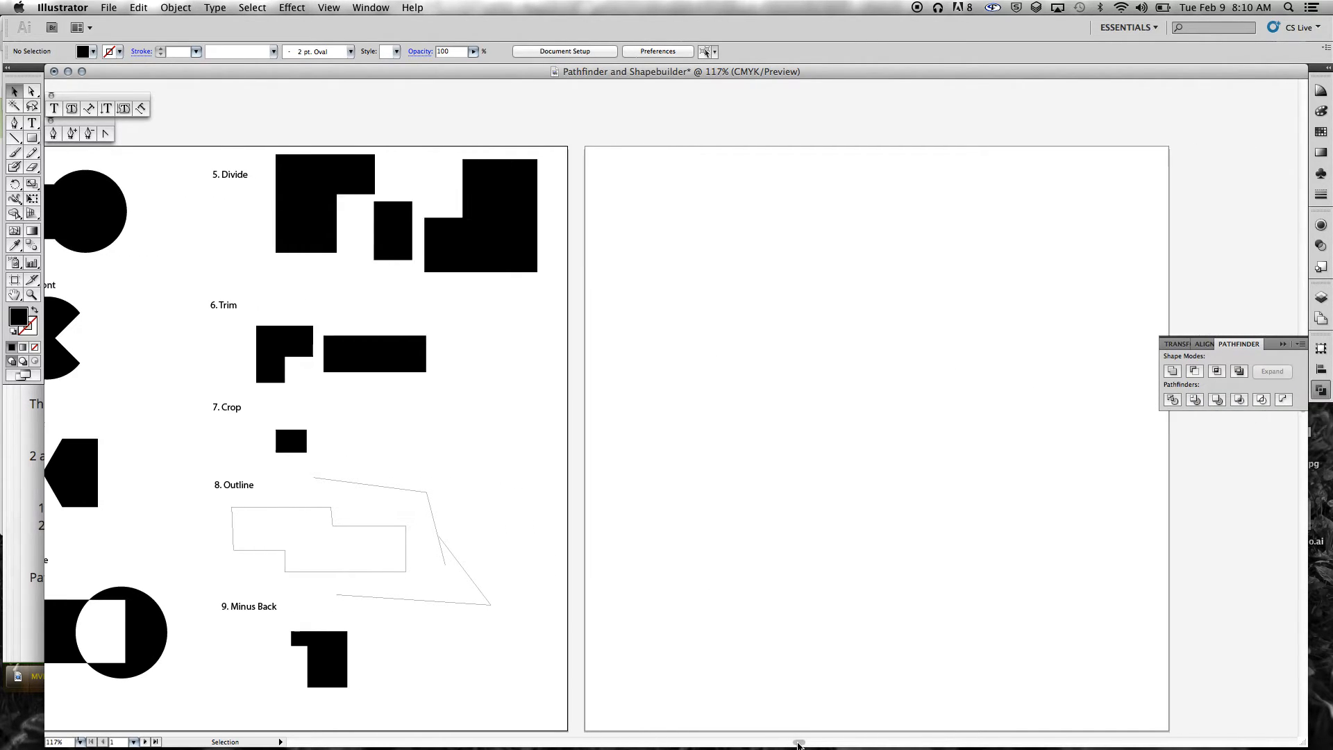
scroll(886, 642, down, 1)
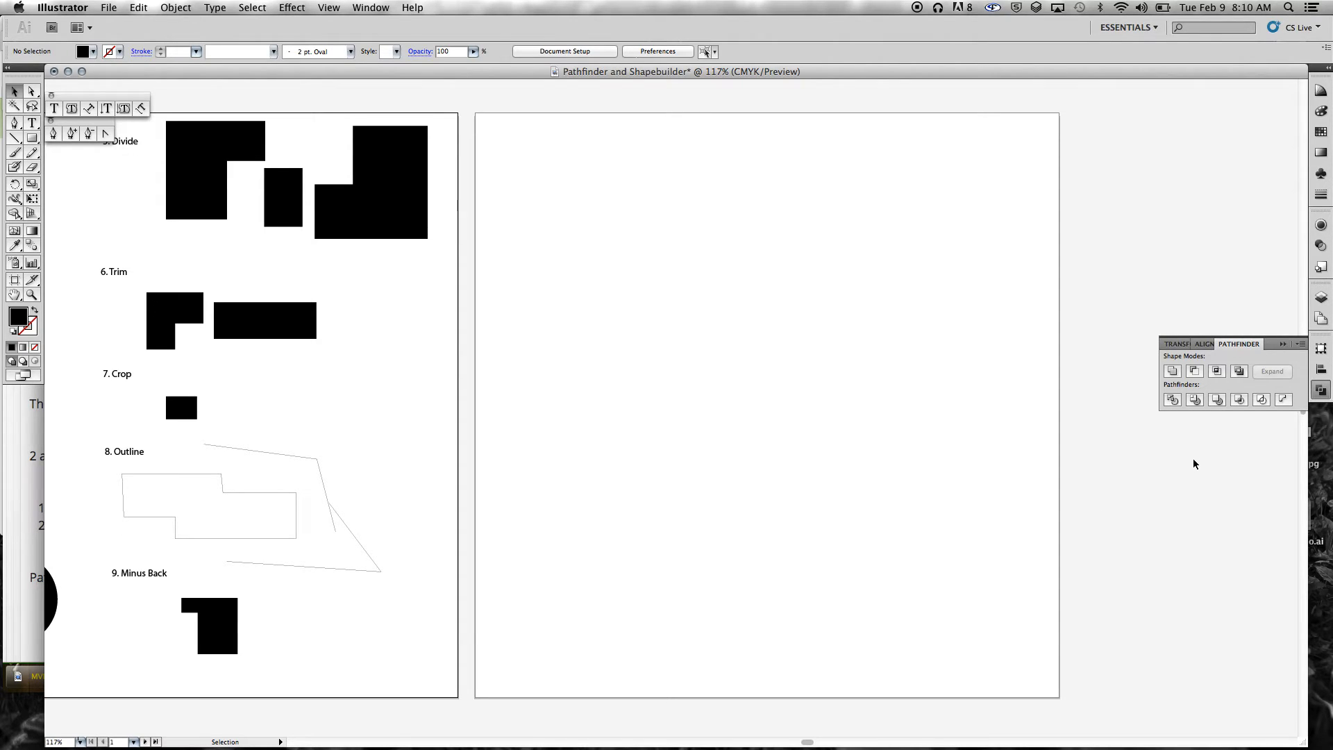
click(1283, 343)
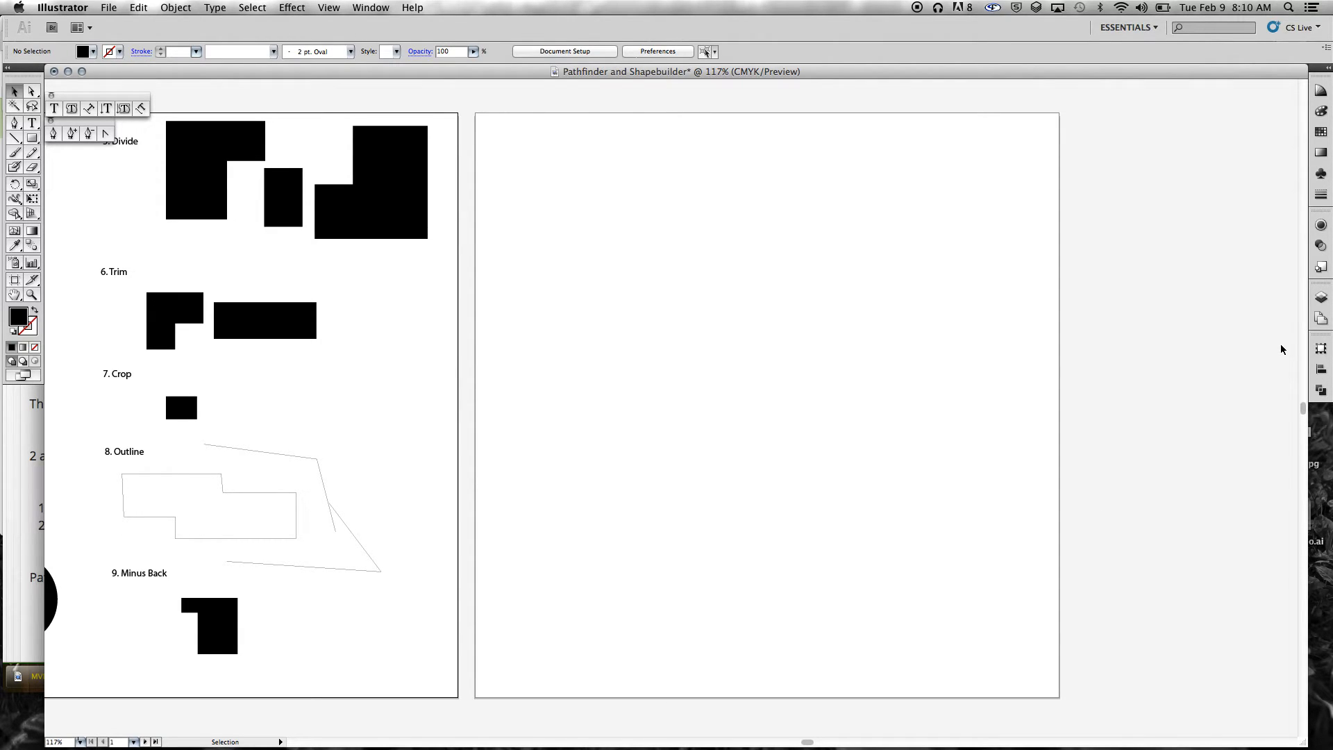
click(14, 214)
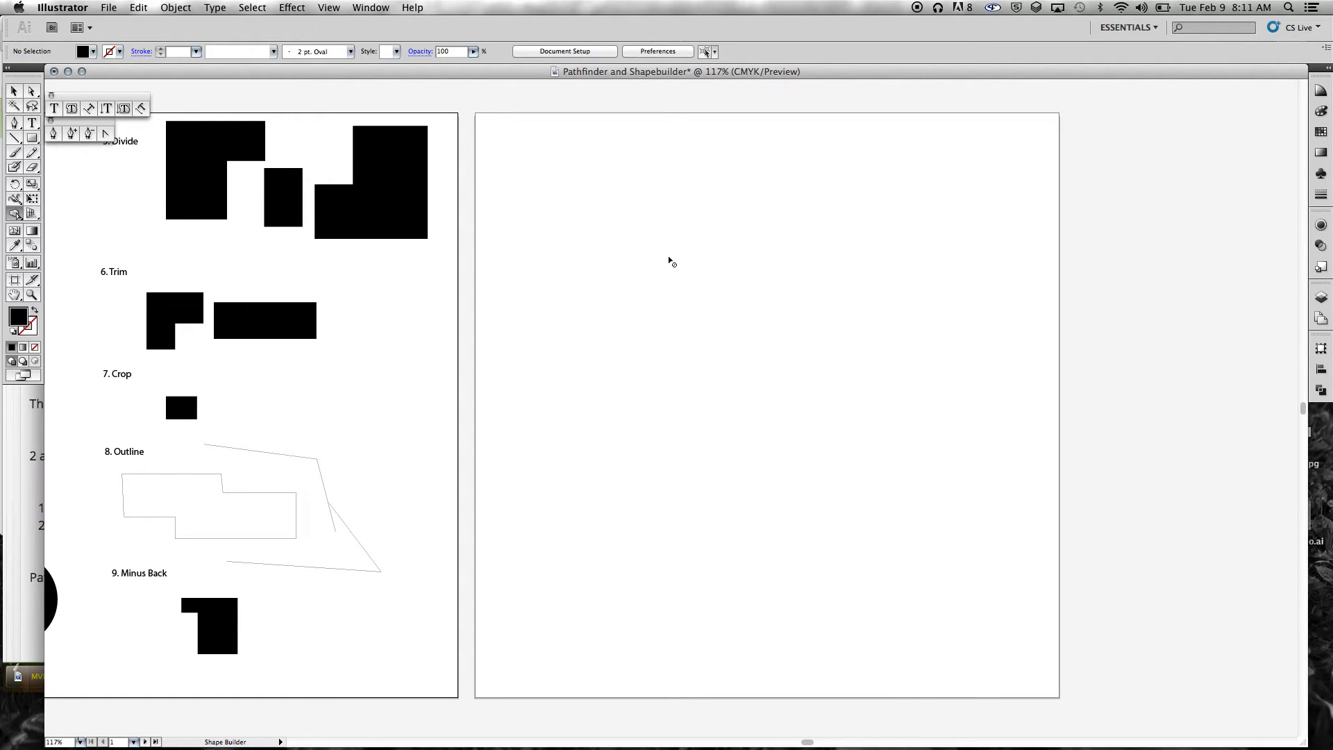
click(756, 306)
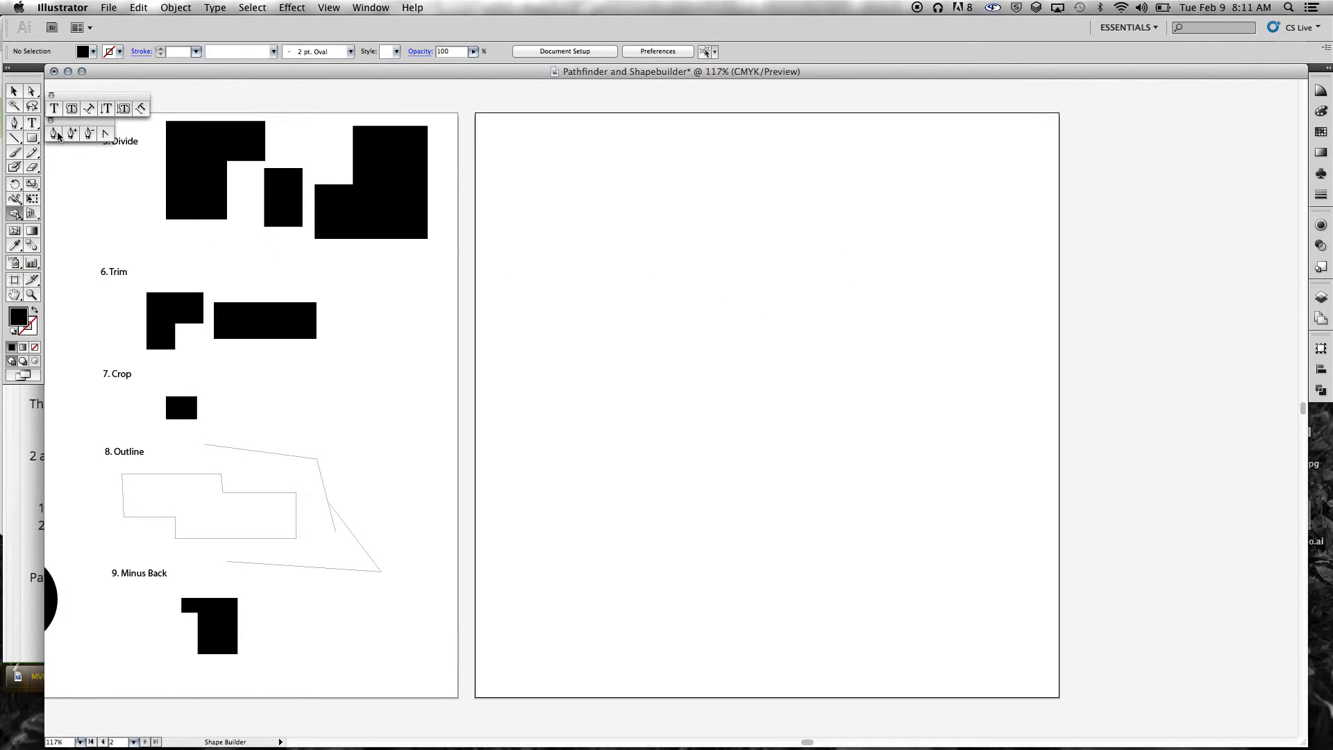
Step: Draw a circle about 2.59 in across on the second artboard and give it no fill and a black stroke
drag(32, 137, 84, 169)
drag(552, 255, 703, 331)
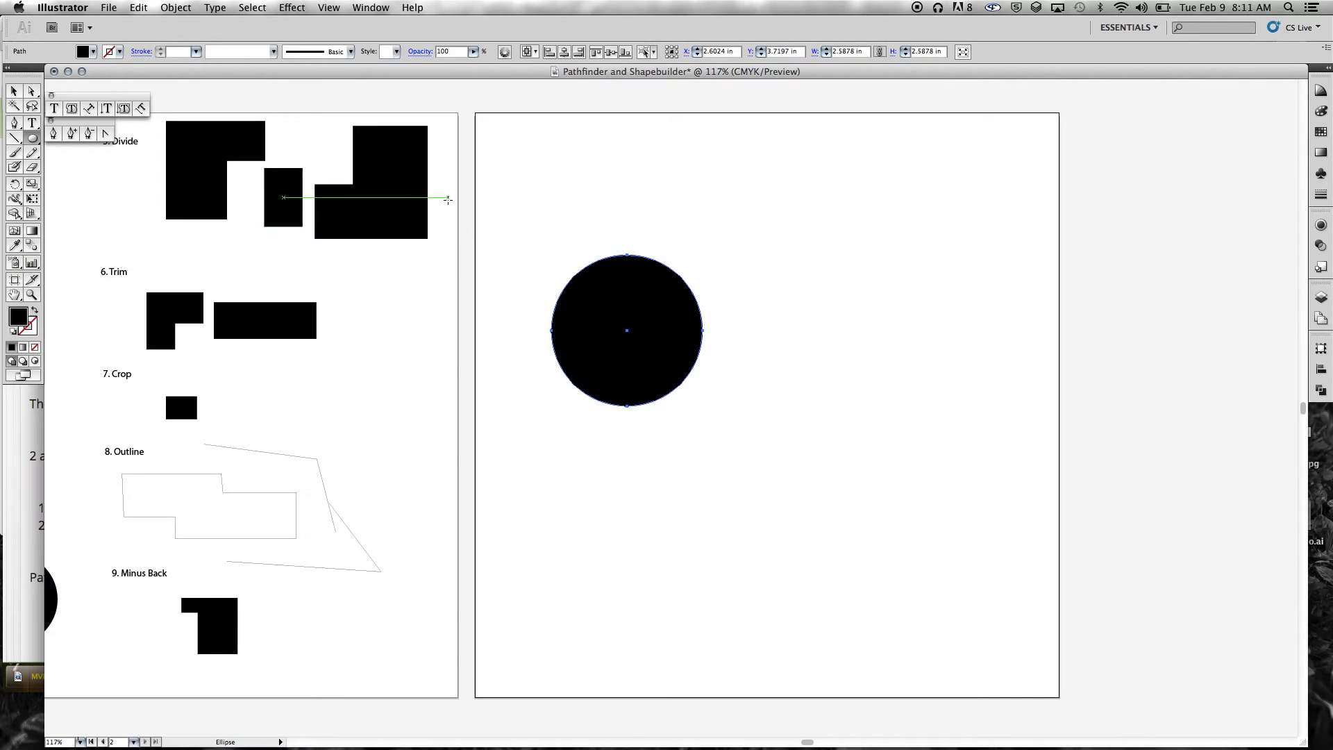
click(95, 57)
click(7, 64)
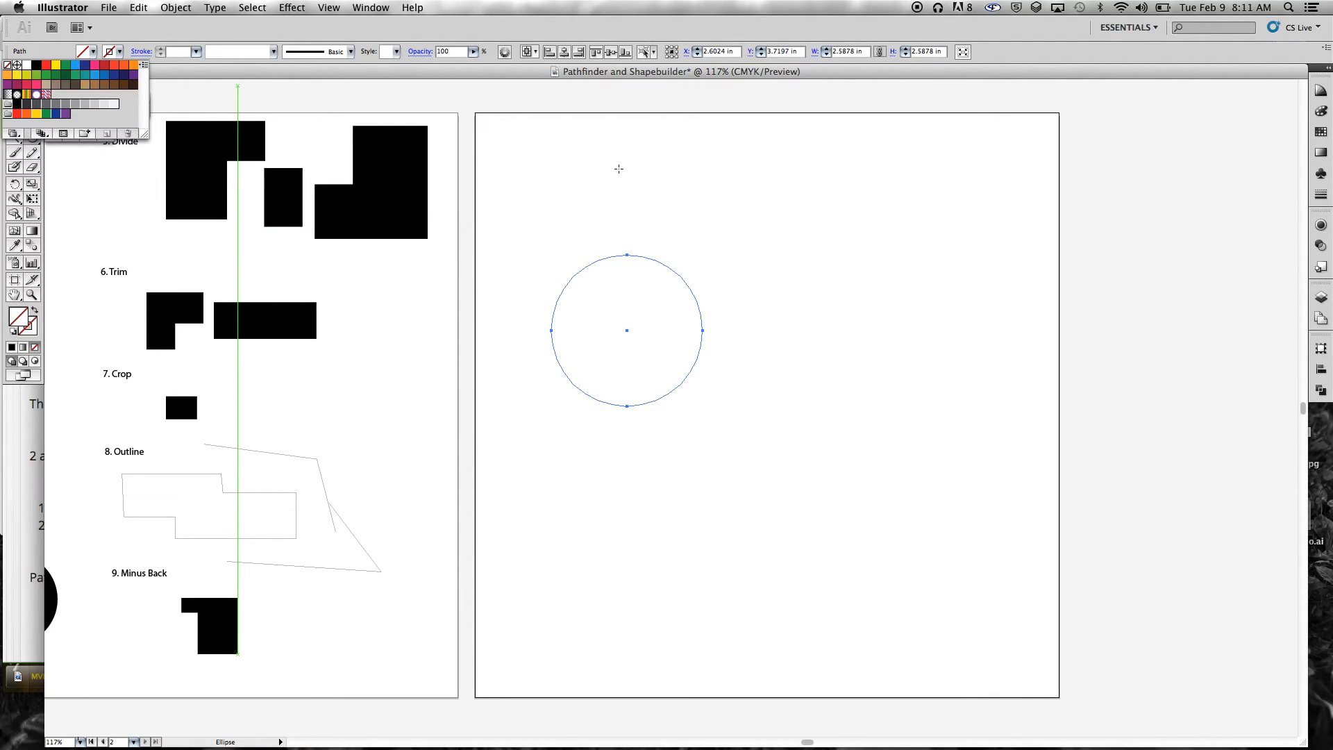
click(118, 54)
click(119, 54)
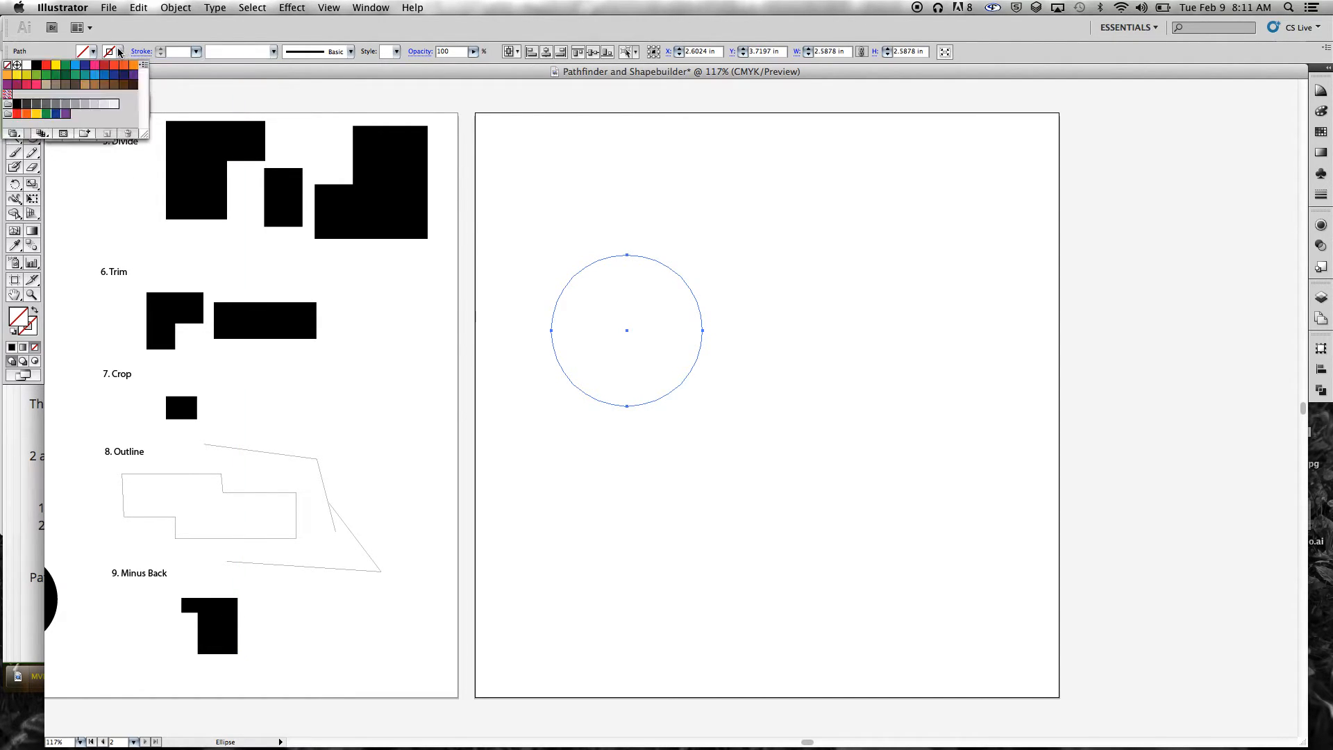
click(36, 65)
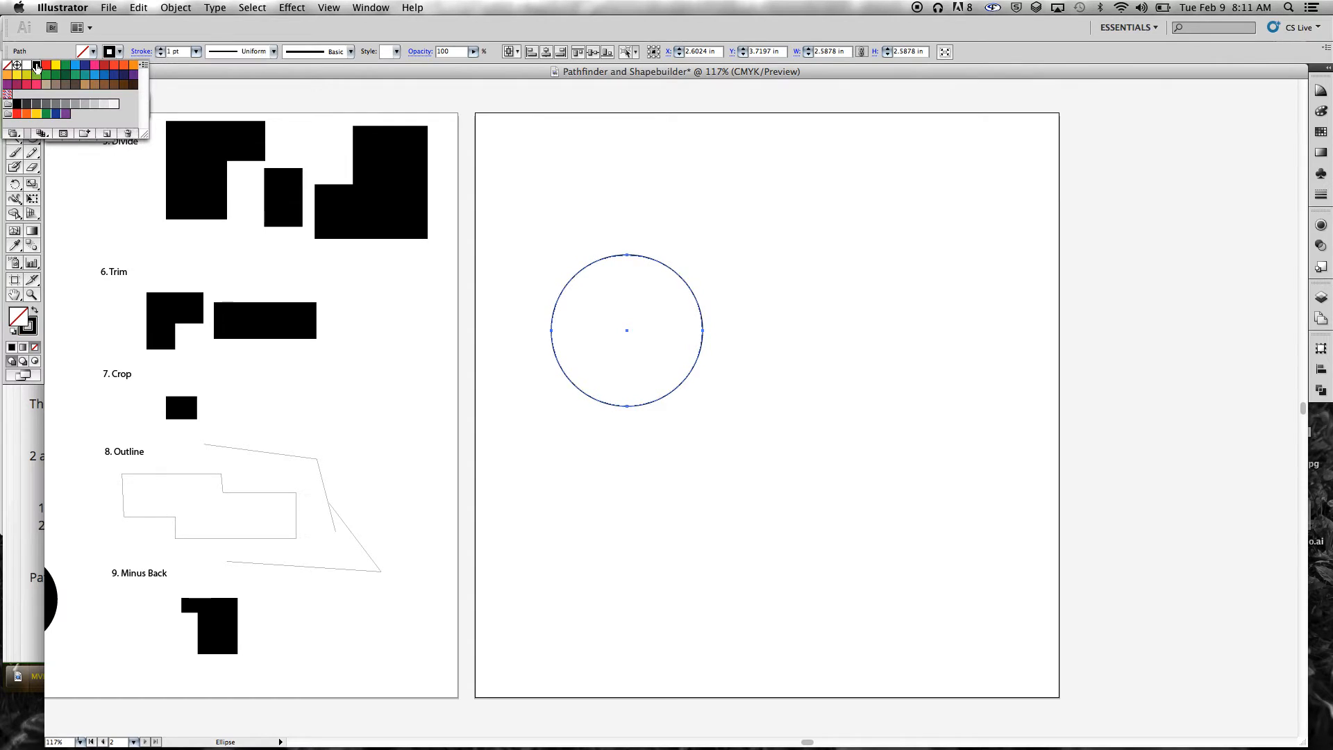
click(755, 192)
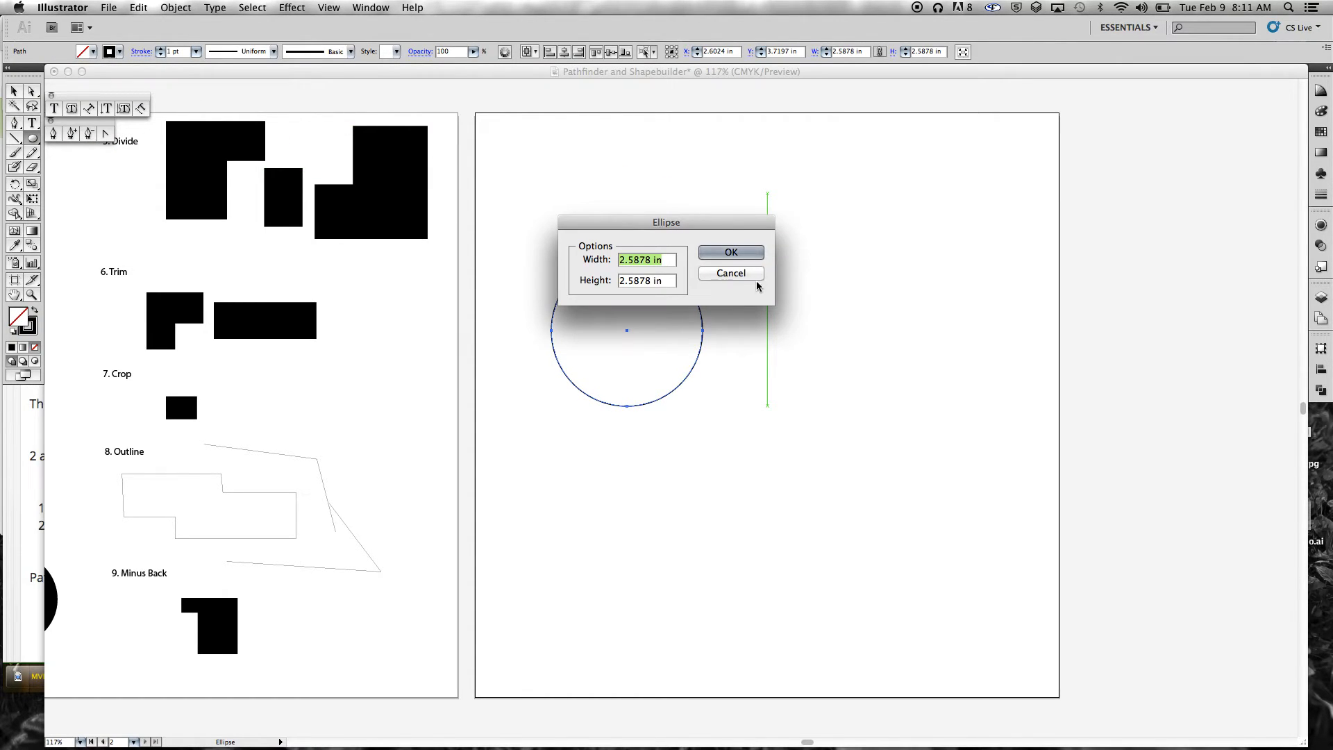
click(735, 271)
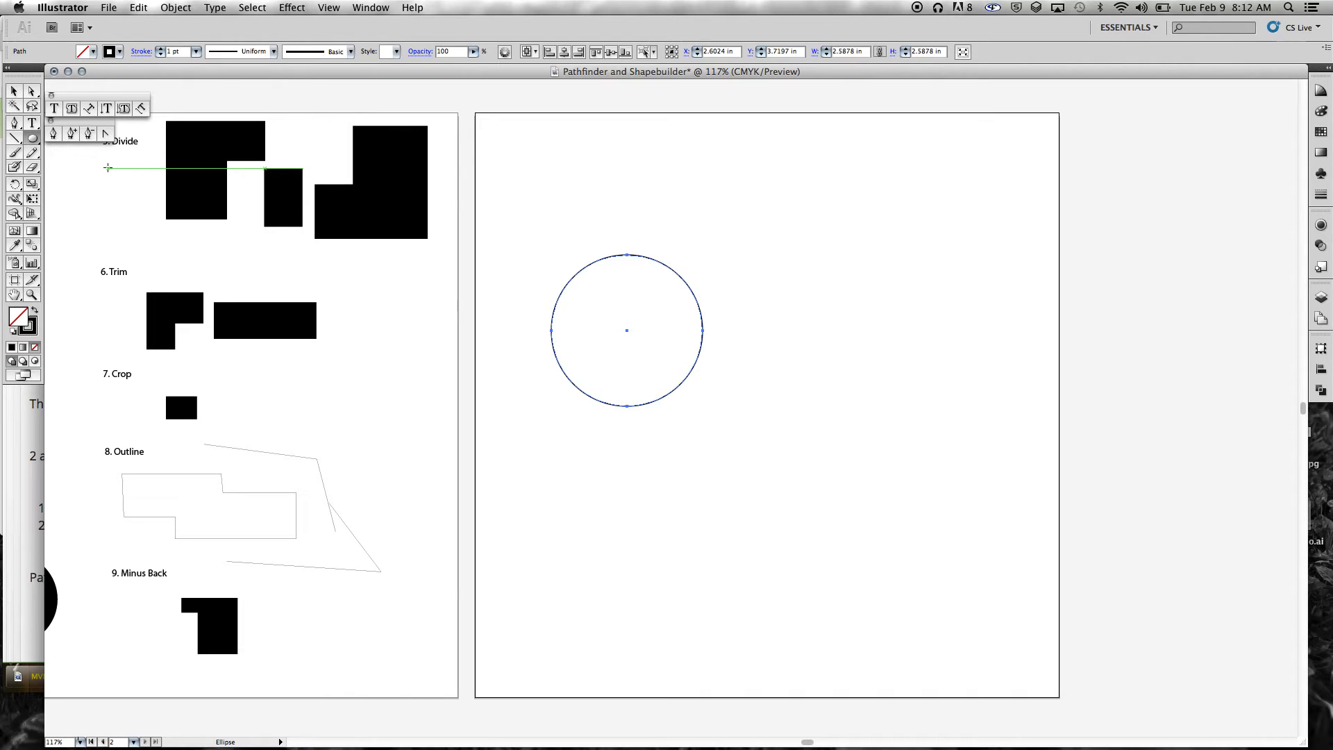
Step: Duplicate the circle and place the copy directly to its right so that the two edges touch
key(ctrl+c)
key(ctrl+v)
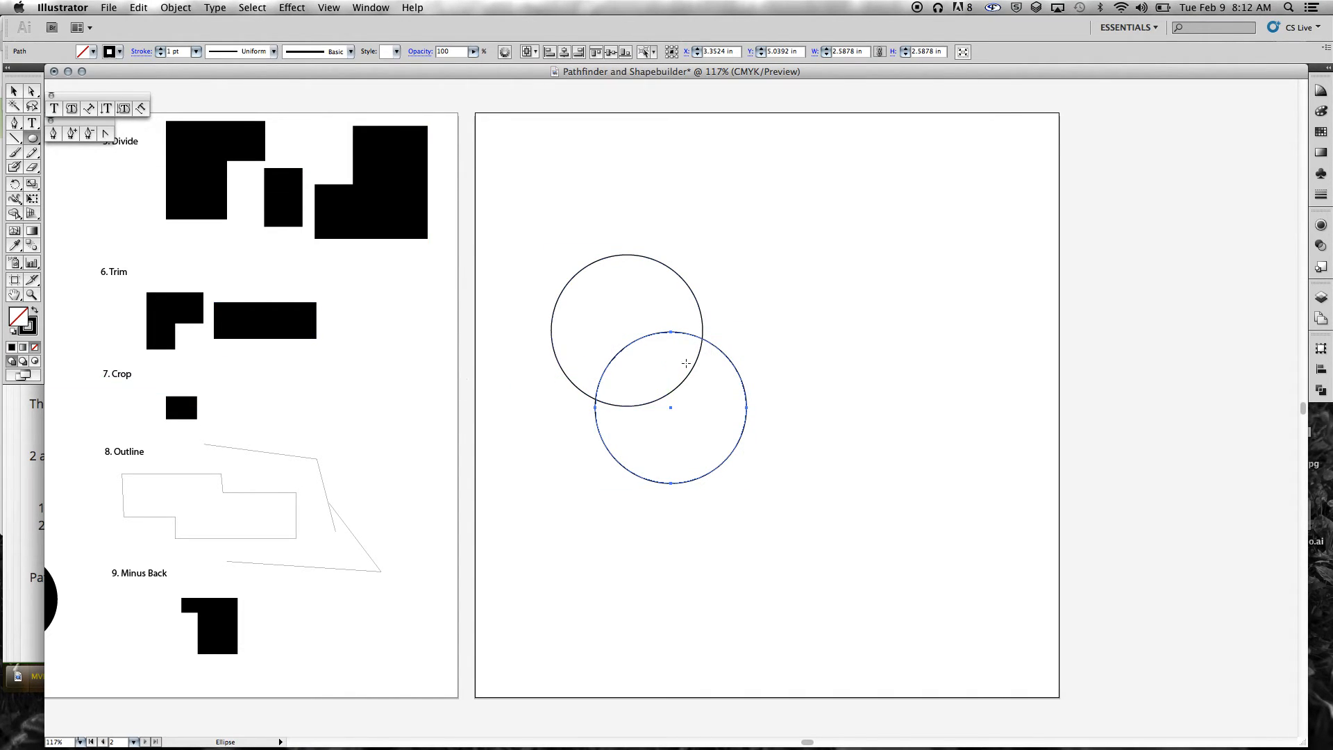
click(14, 90)
click(706, 388)
drag(723, 354, 756, 278)
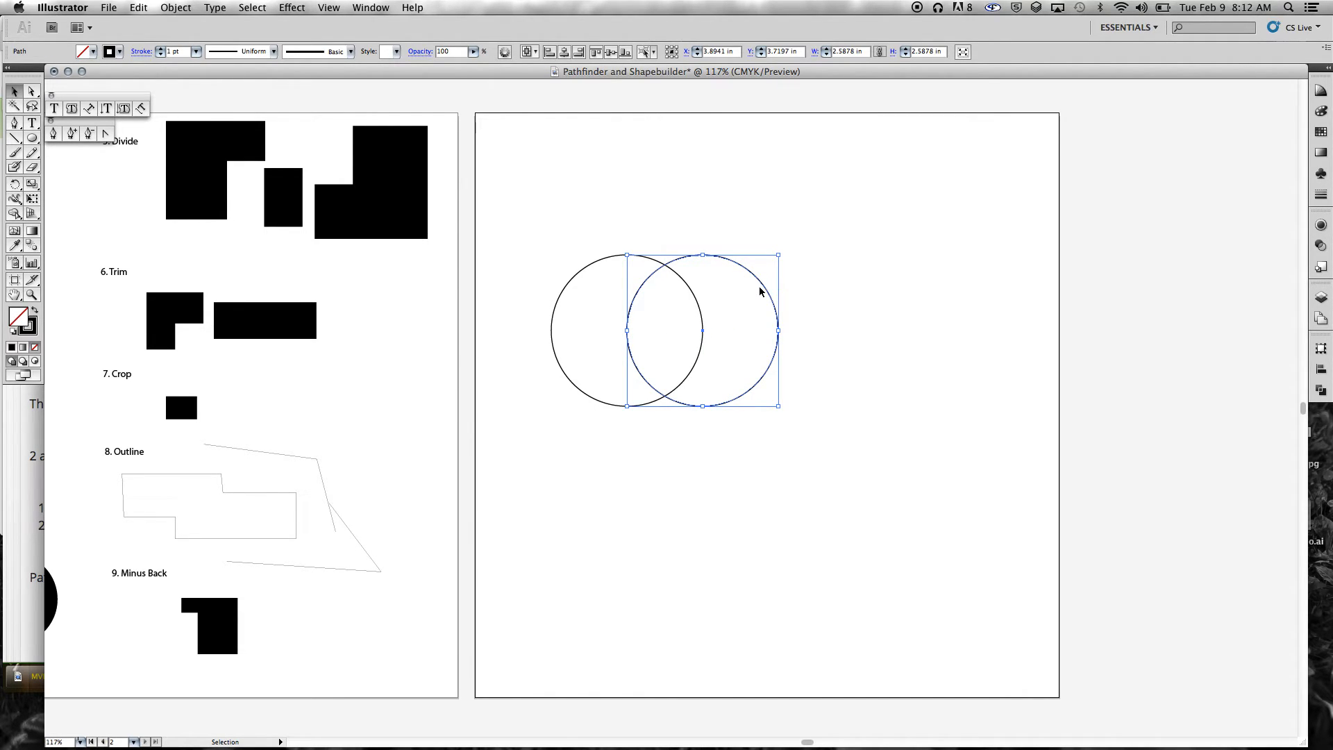
drag(756, 276, 833, 280)
click(898, 270)
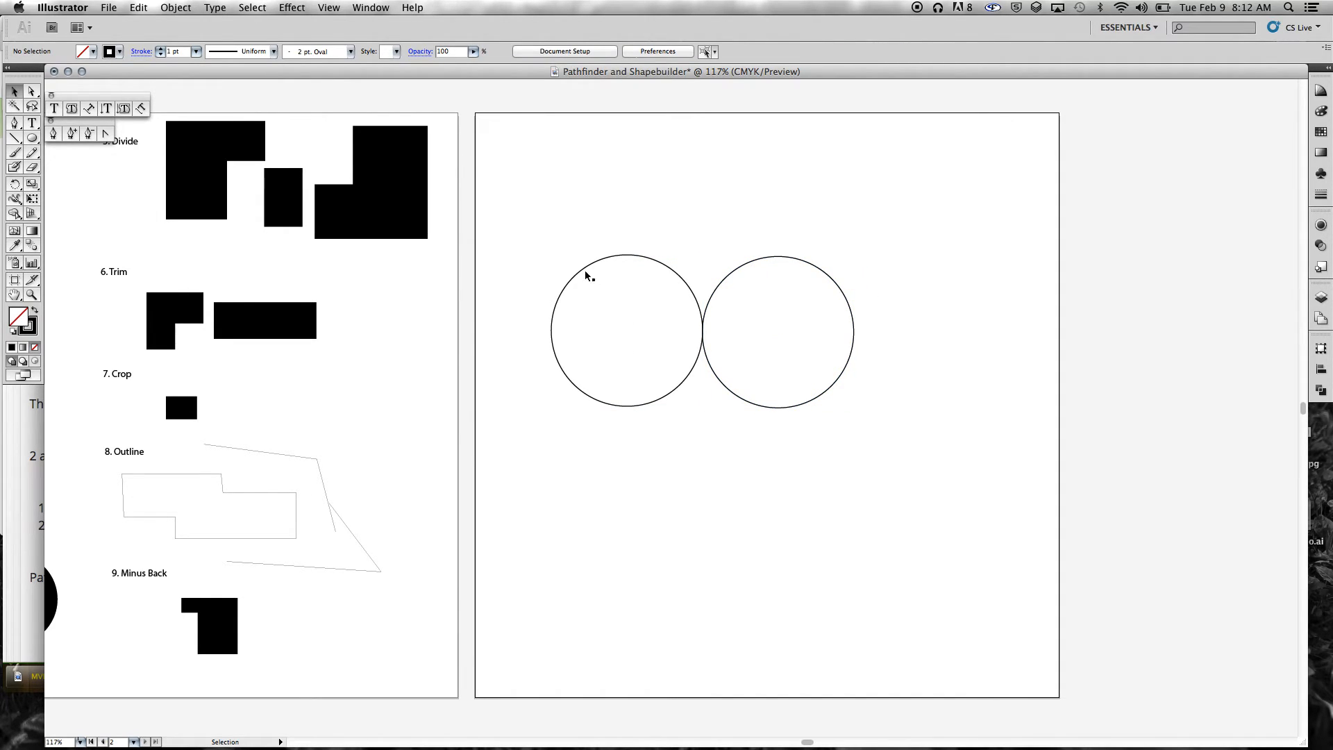
Step: Duplicate the pair of touching circles and move the copy down and to the right of the originals
drag(538, 227, 894, 426)
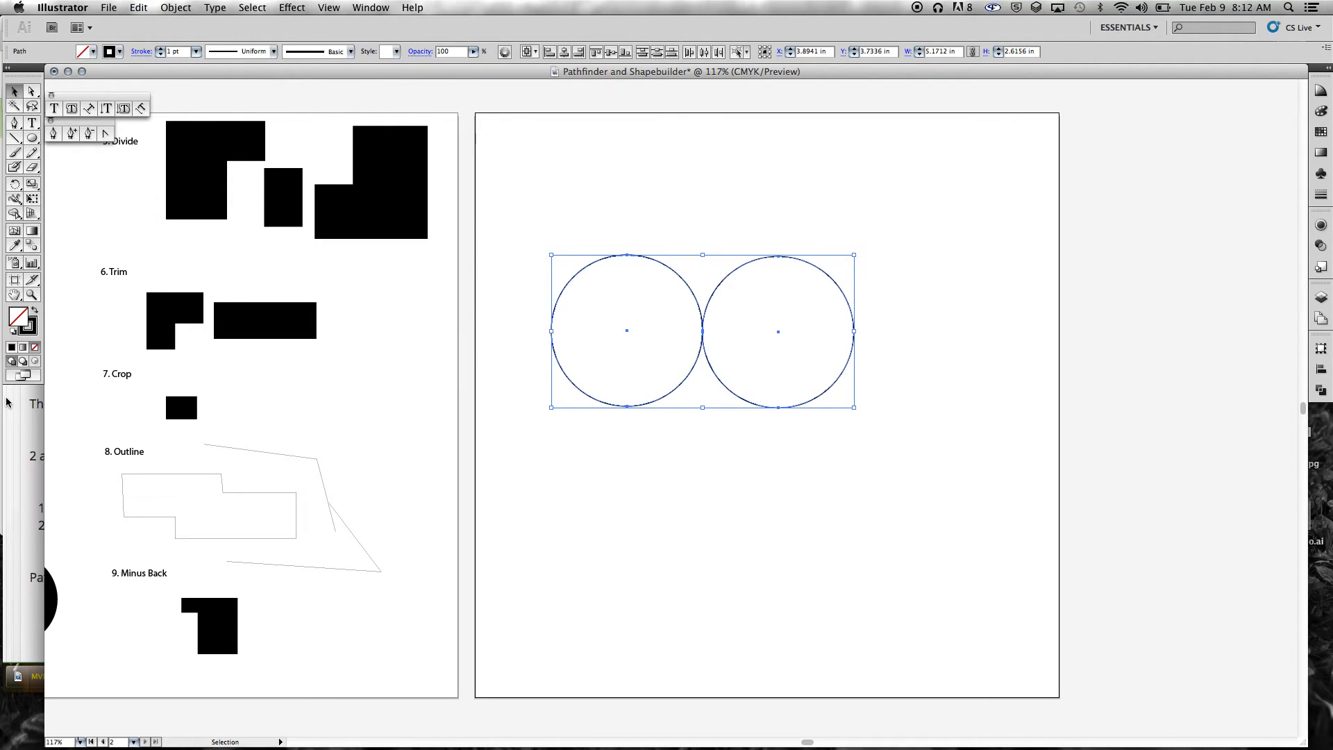
key(super+v)
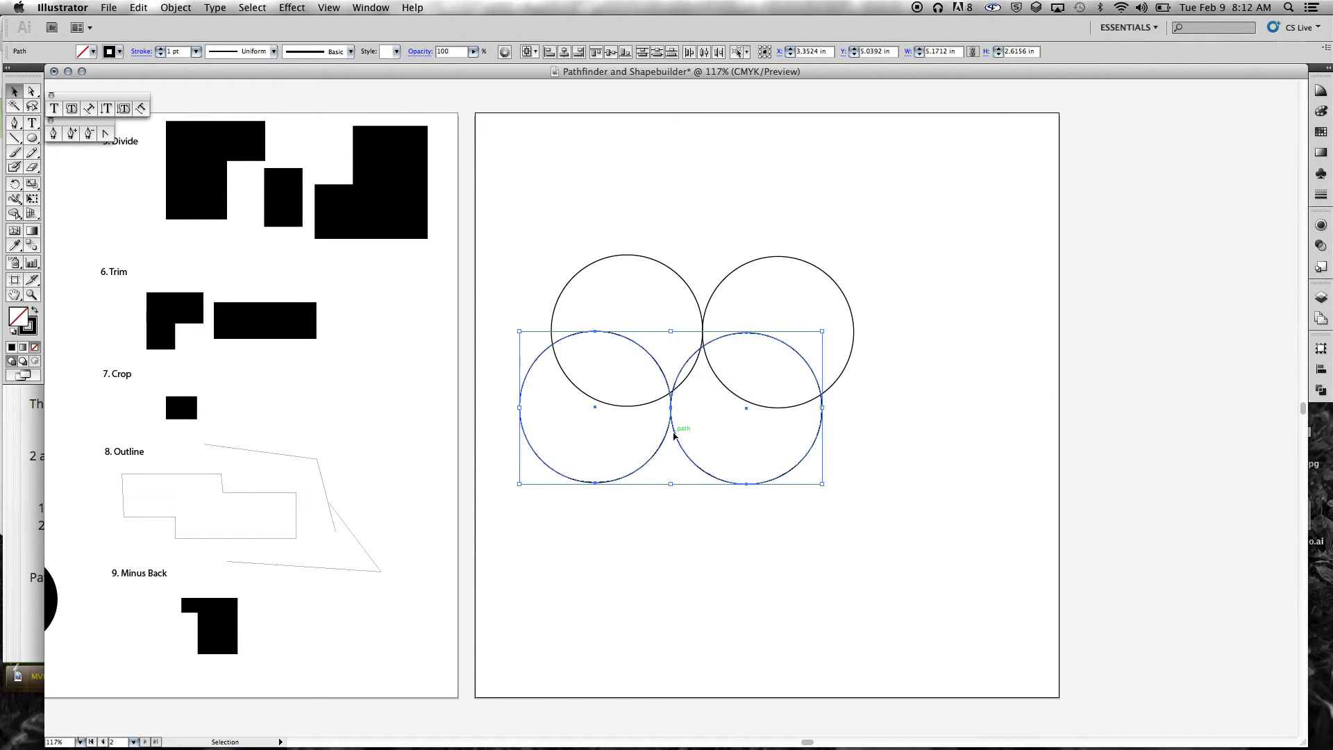
drag(675, 436, 763, 483)
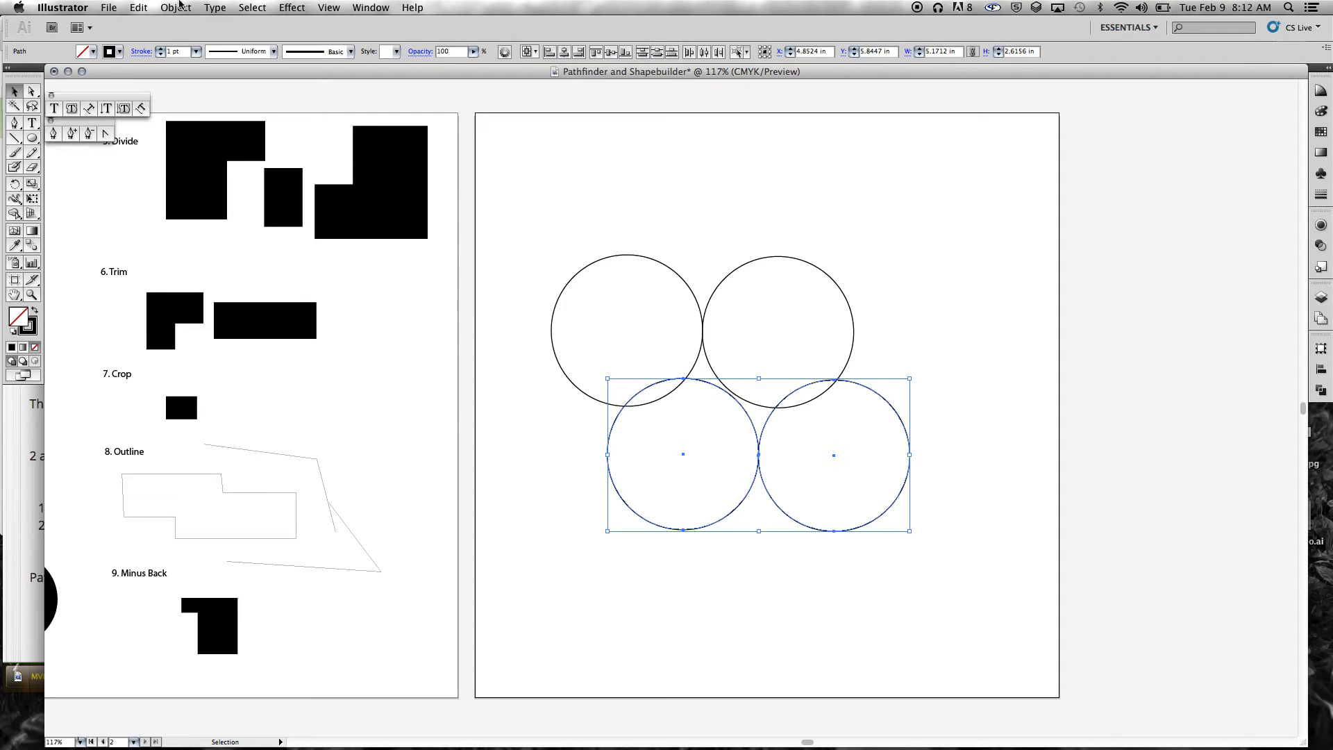
Step: Rotate the copied pair of circles by 90° and center it on the point where the original two circles touch
click(176, 7)
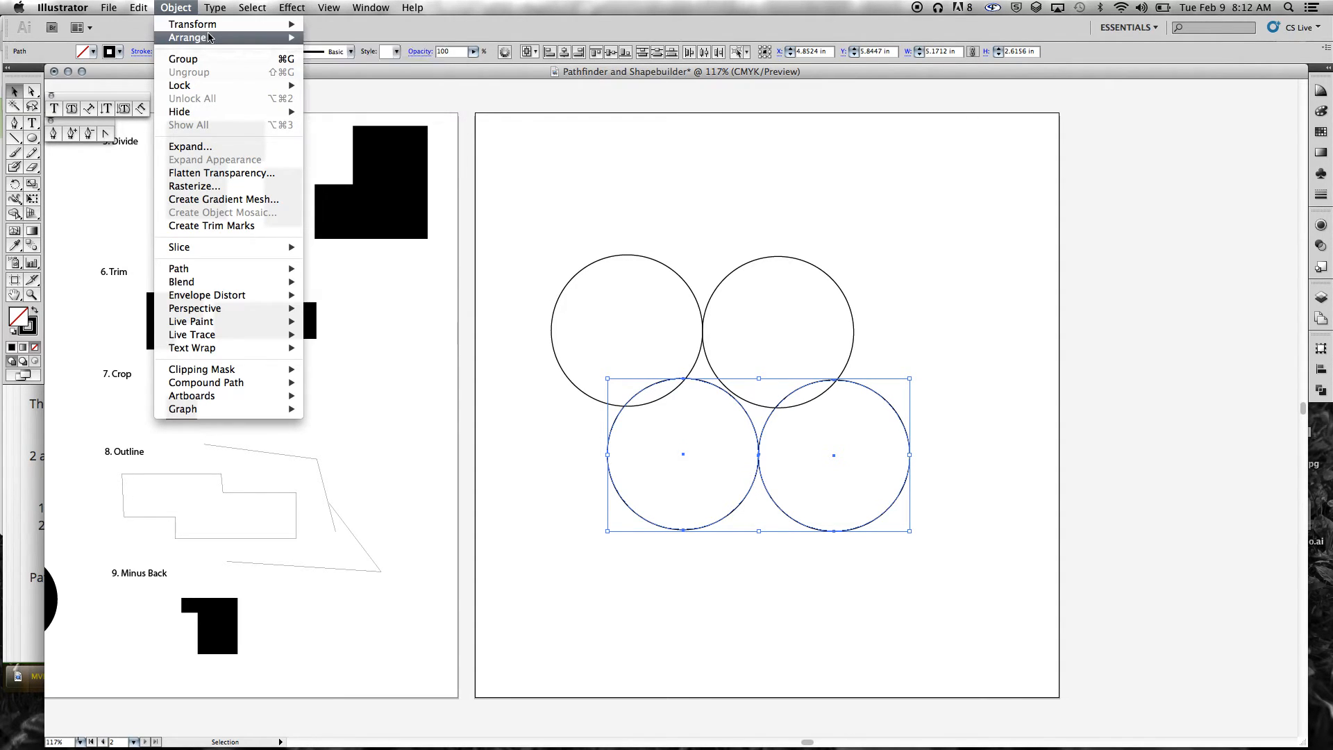
mouse_move(229, 28)
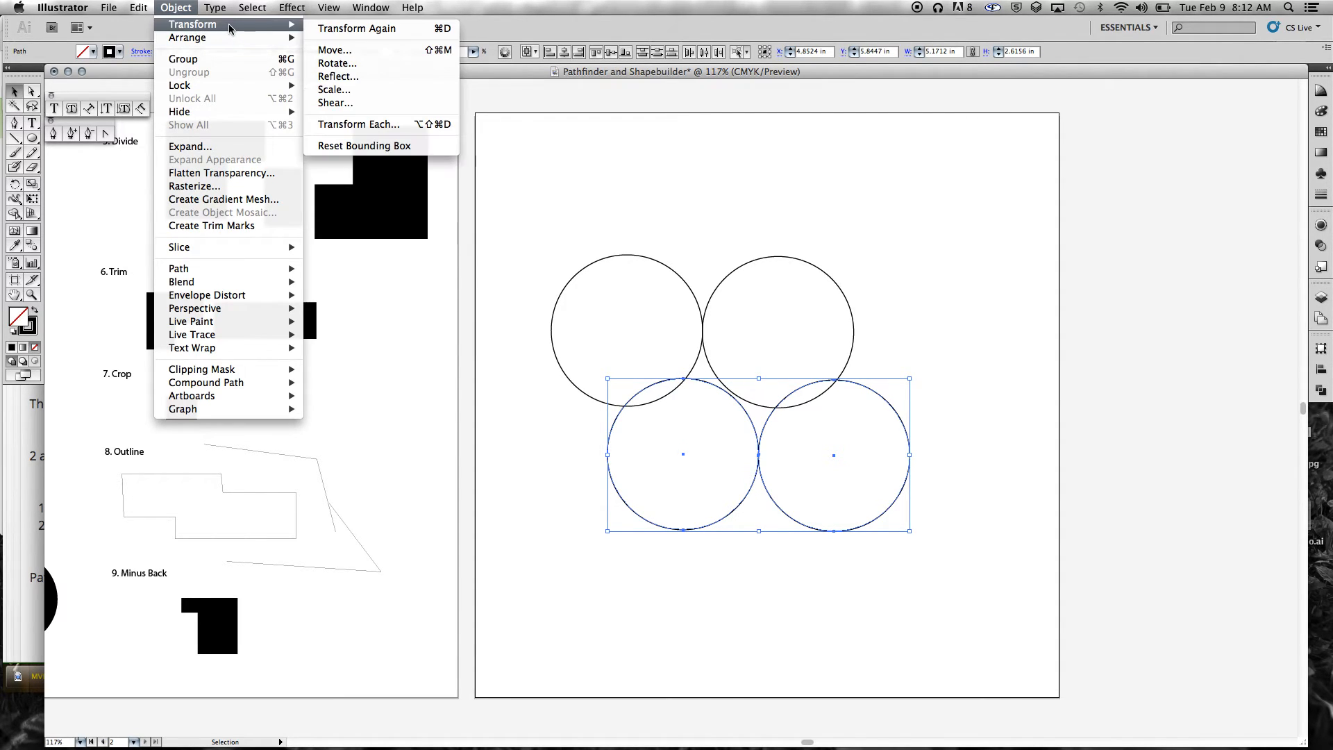
click(343, 67)
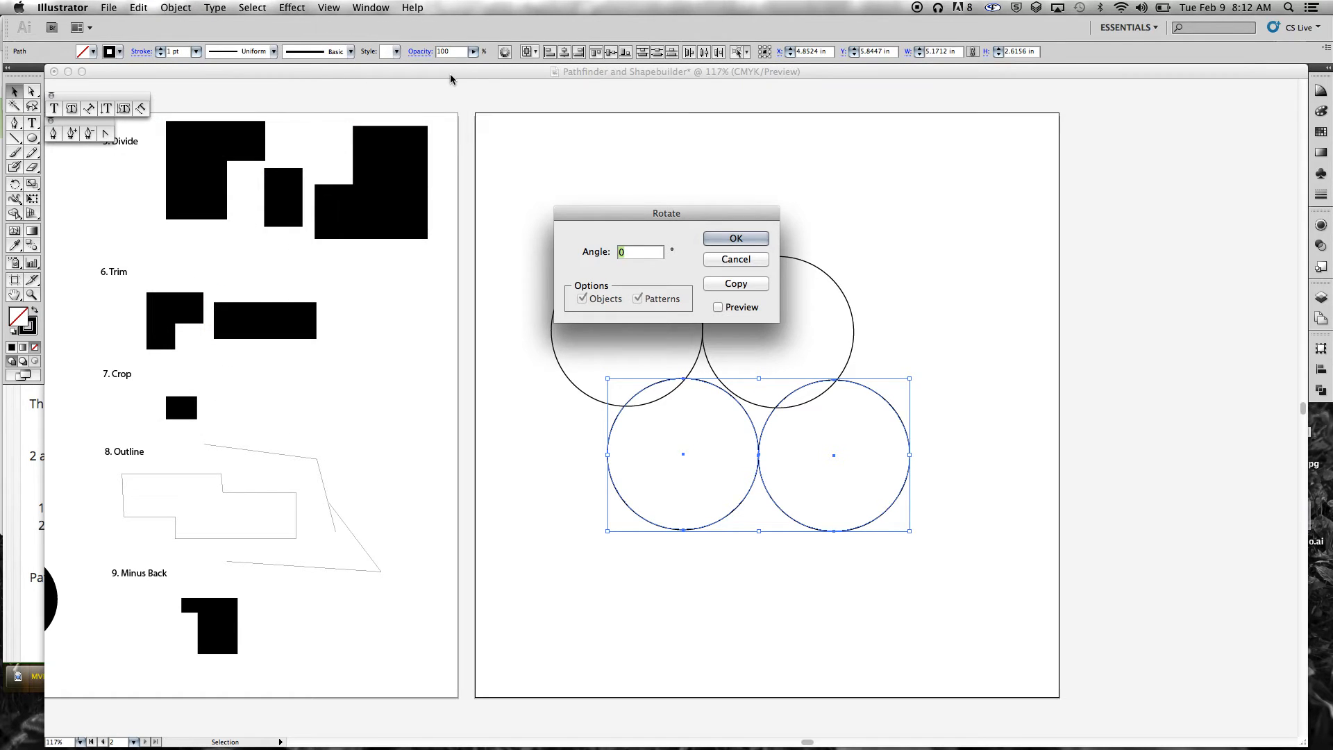
text(90)
key(Return)
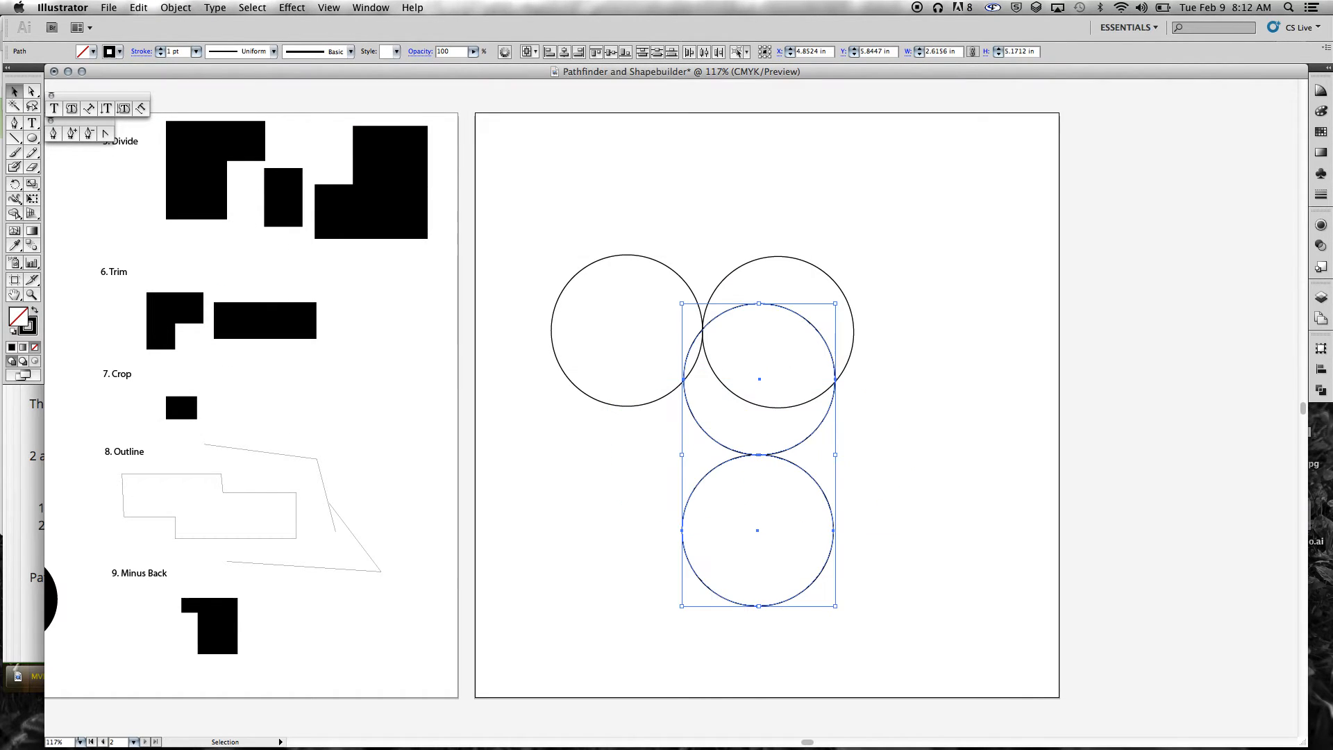
drag(714, 440, 661, 317)
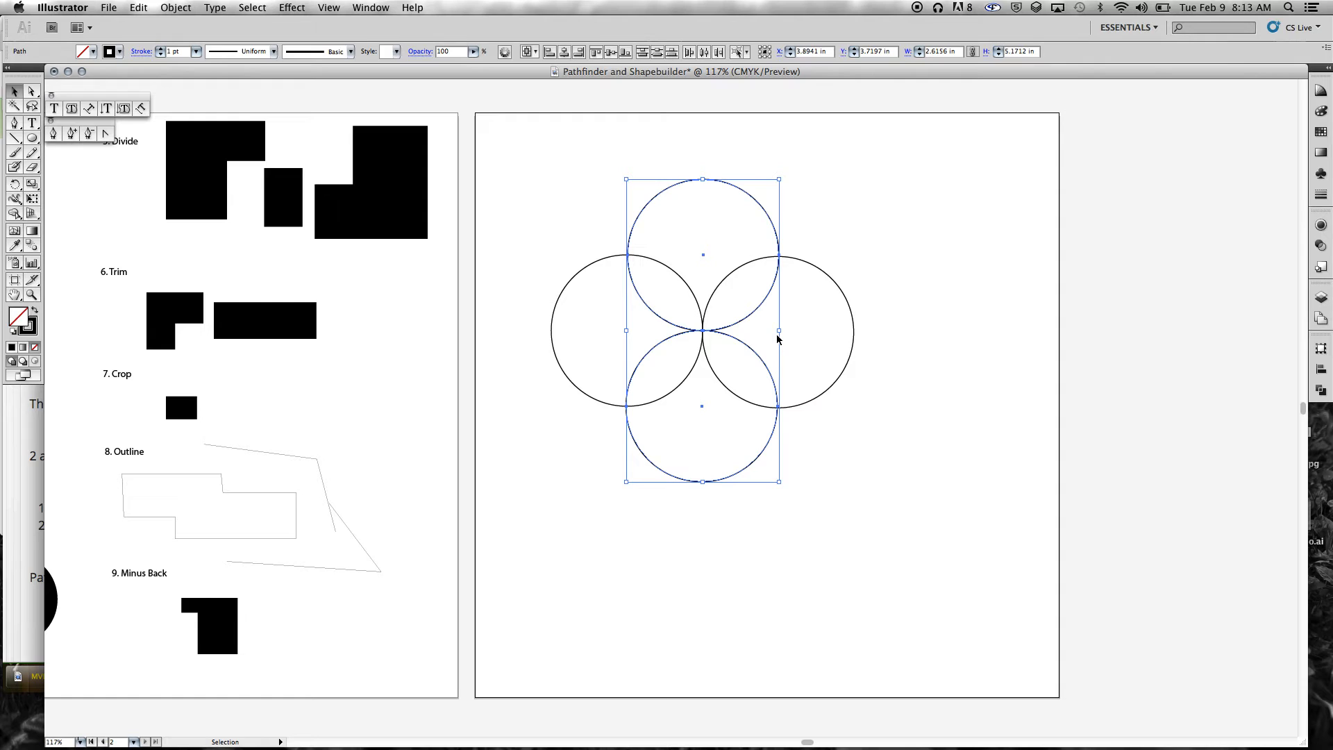
click(889, 250)
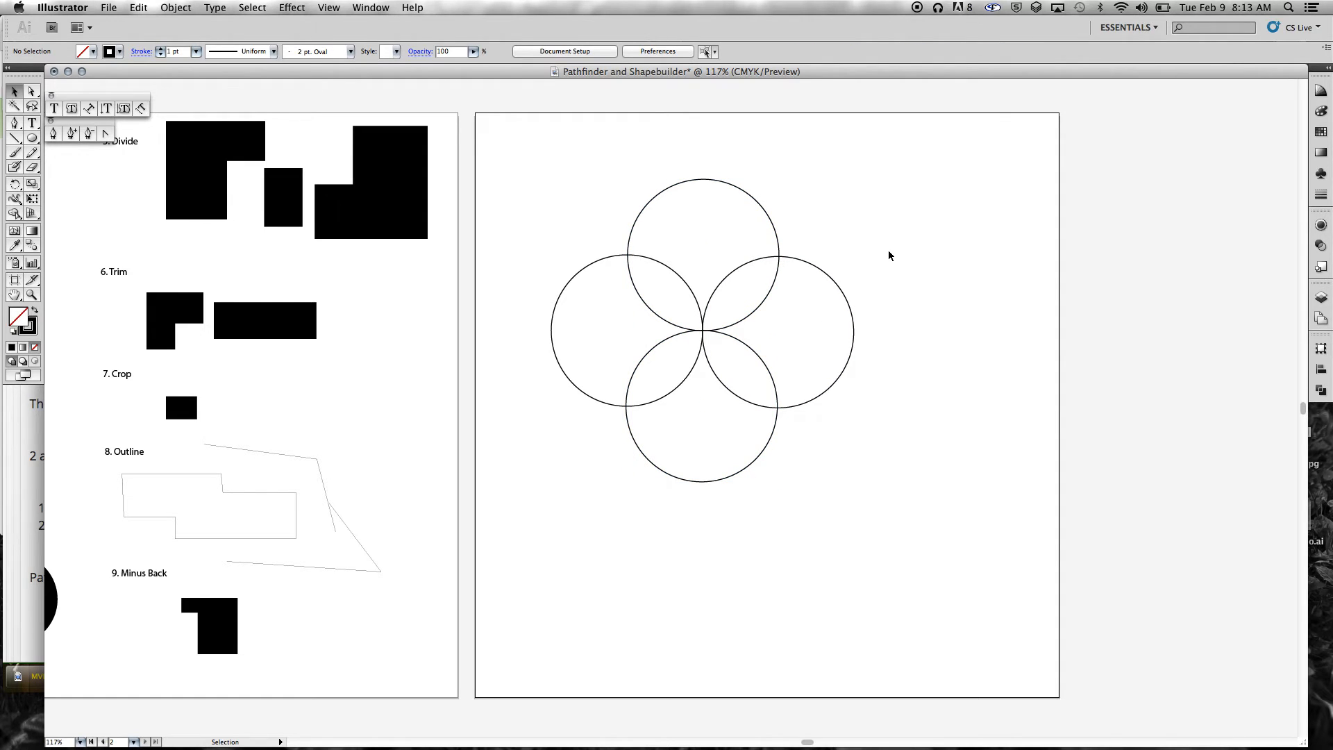
Step: Move the four-circle figure toward the middle of the artboard and place a duplicate of it to its lower left
drag(569, 197, 923, 498)
drag(708, 331, 771, 345)
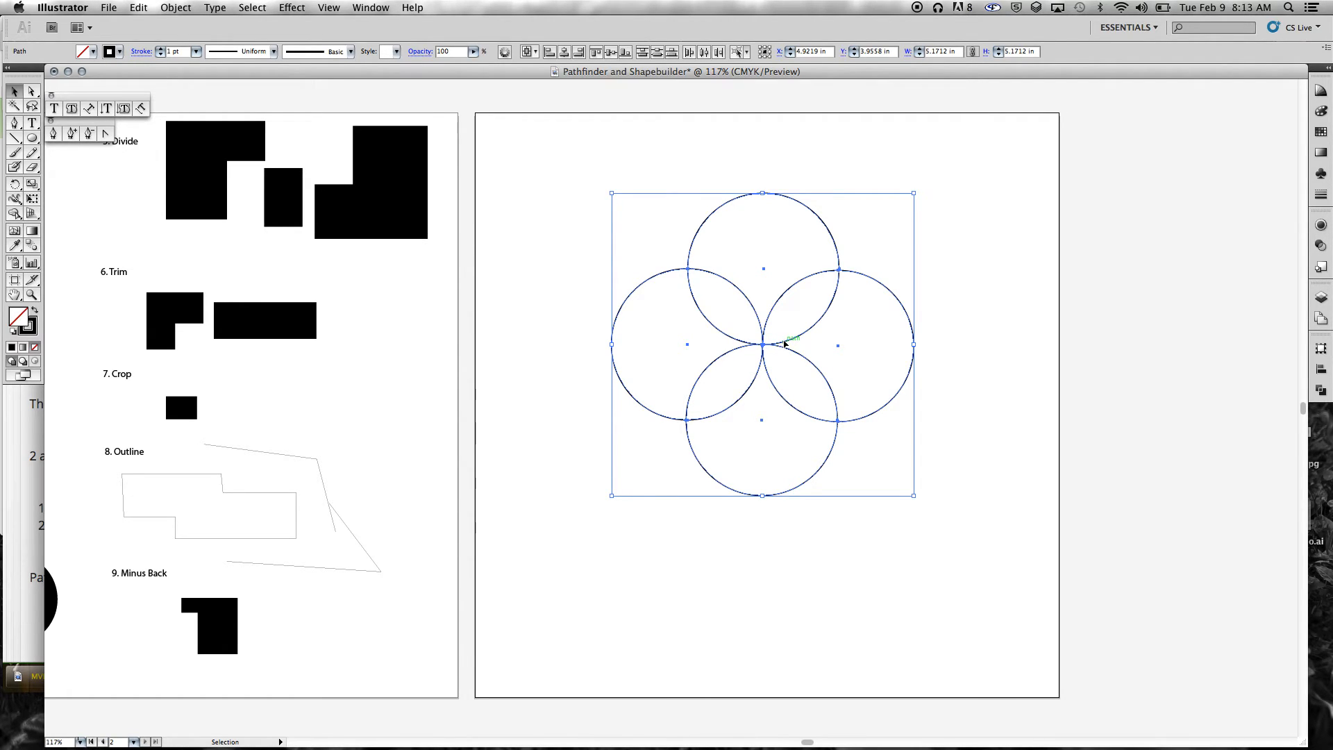
click(555, 227)
key(super+v)
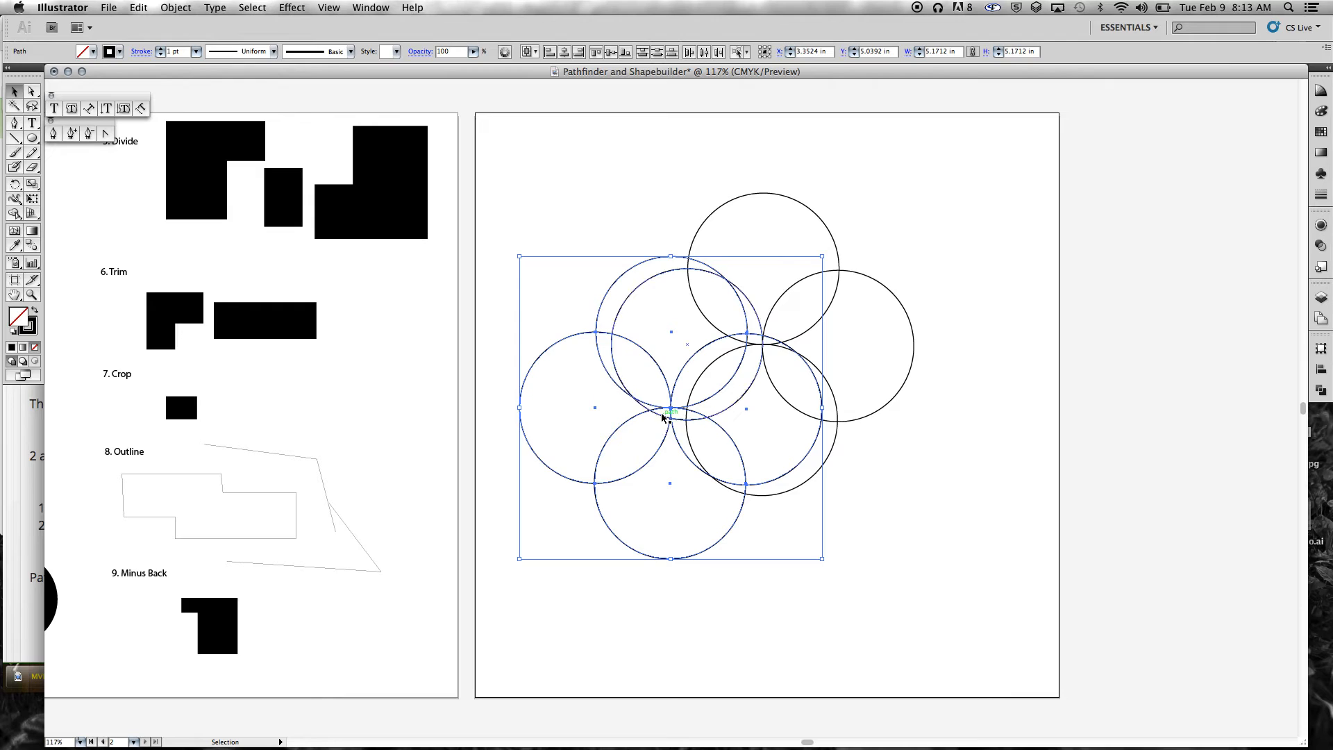
drag(624, 426, 679, 465)
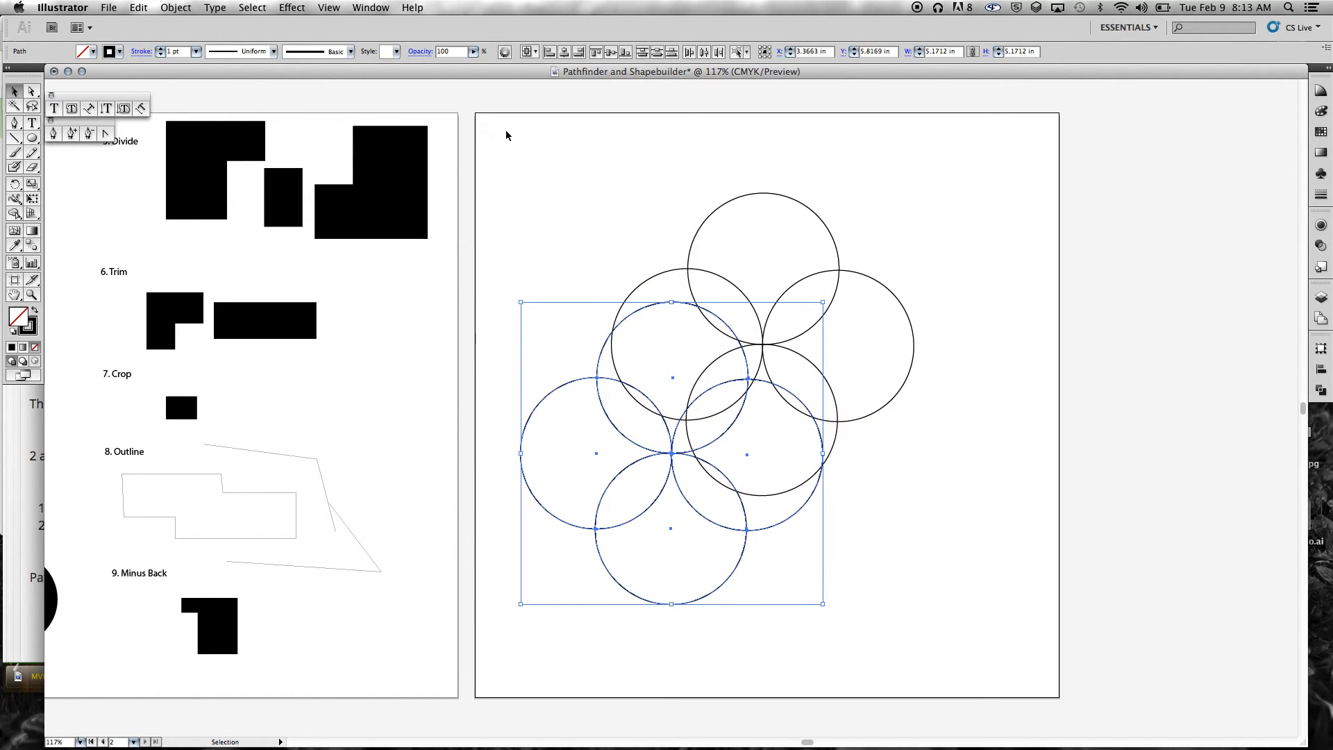
Step: Rotate the duplicated four-circle figure by 45° and move it to the lower right of the original figure
click(187, 9)
mouse_move(208, 25)
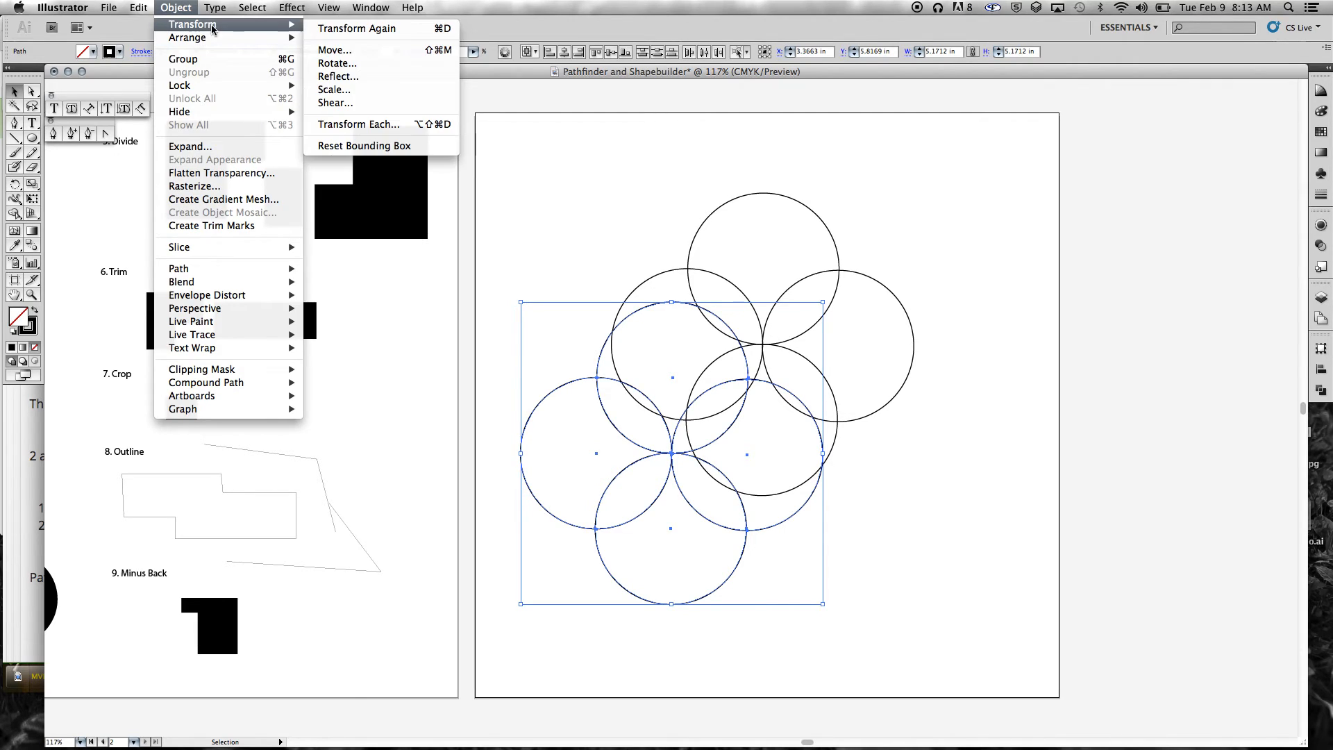
click(335, 65)
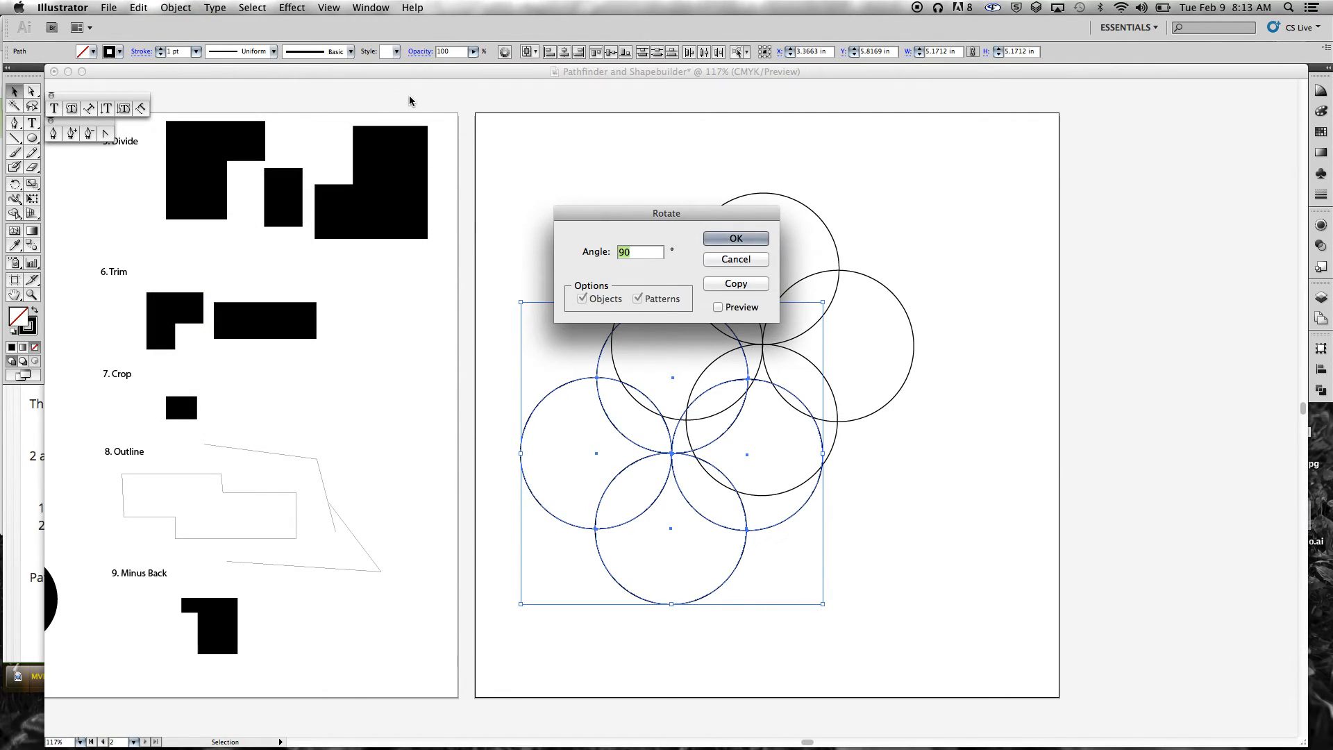
text(45)
key(Return)
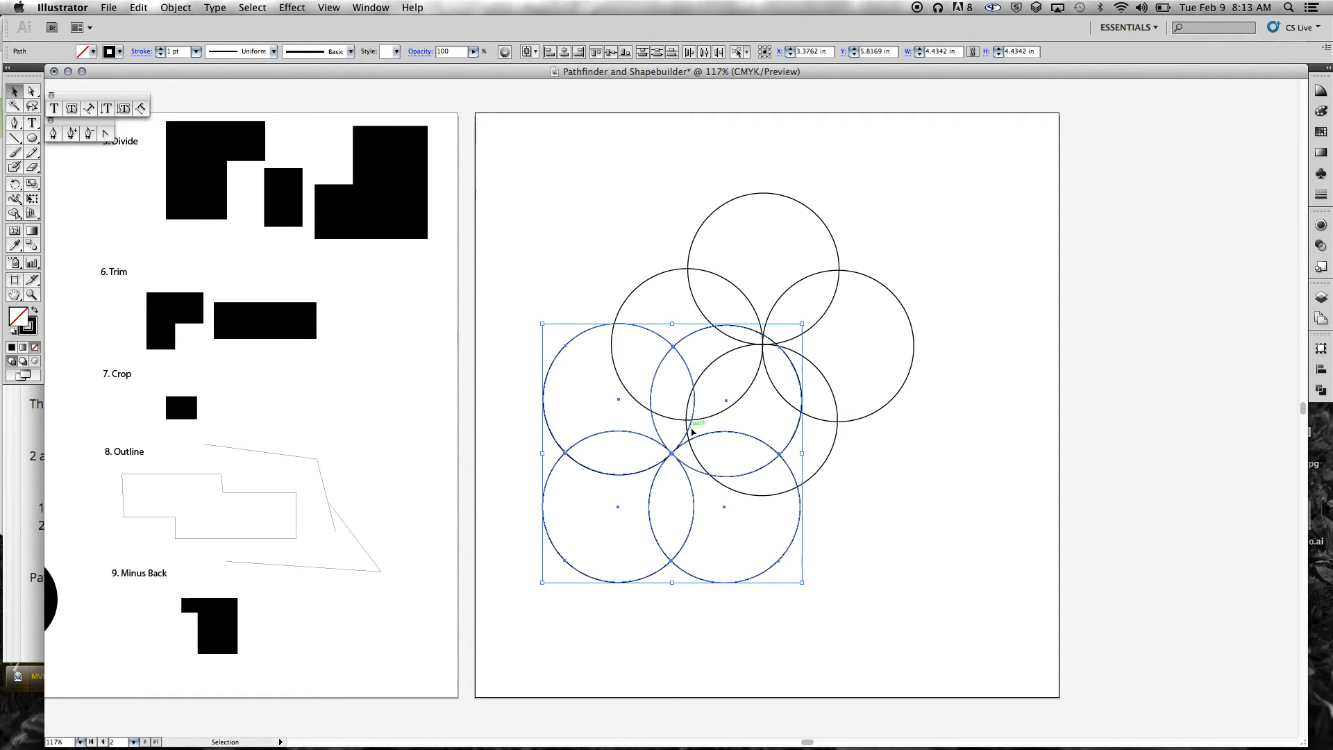
drag(680, 462, 961, 493)
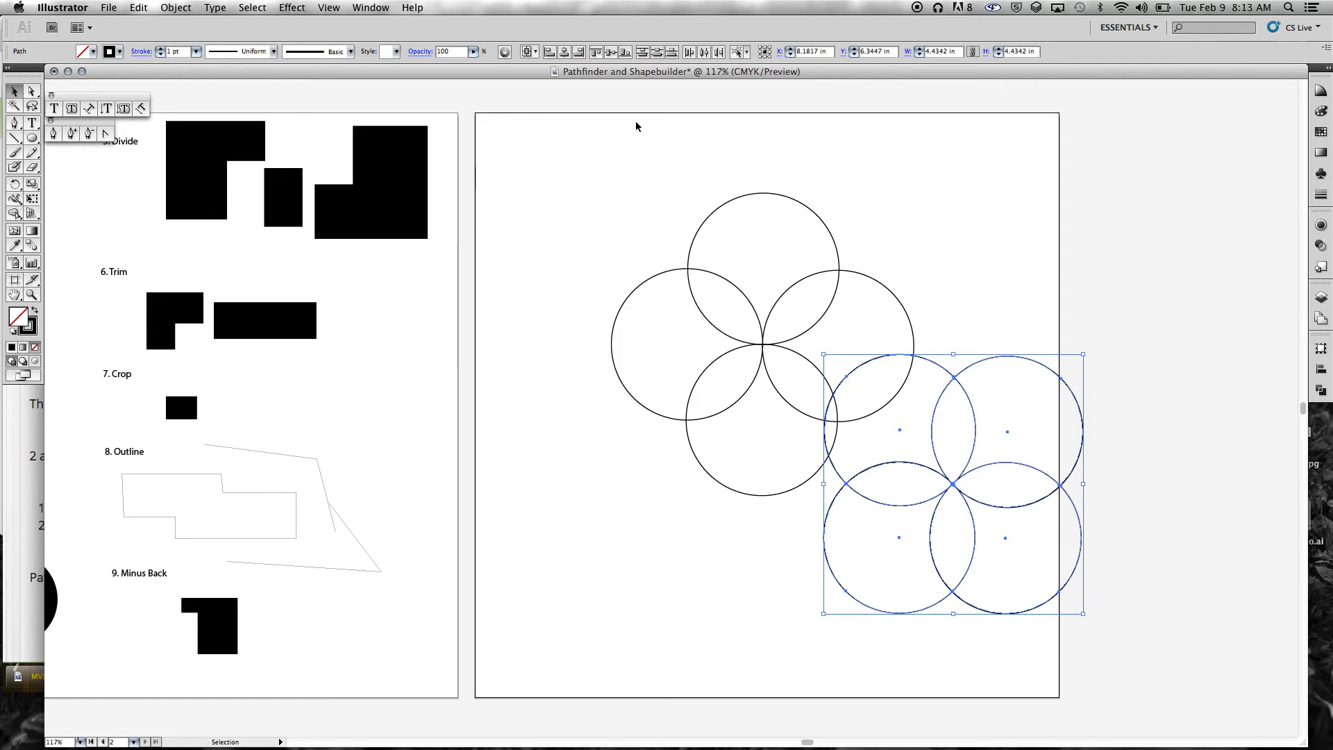
Step: Rotate the duplicated four-circle figure by 45° with the Rotate command
click(195, 12)
mouse_move(208, 20)
click(350, 60)
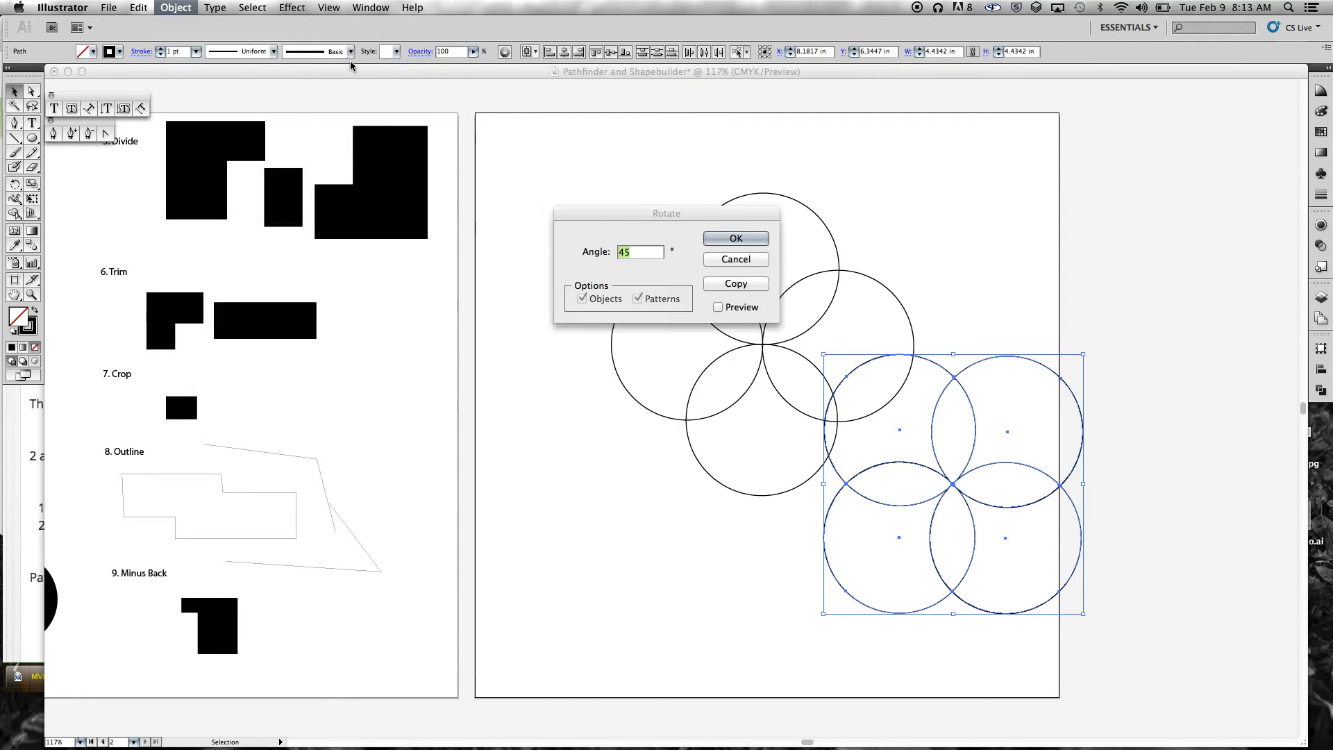
key(Return)
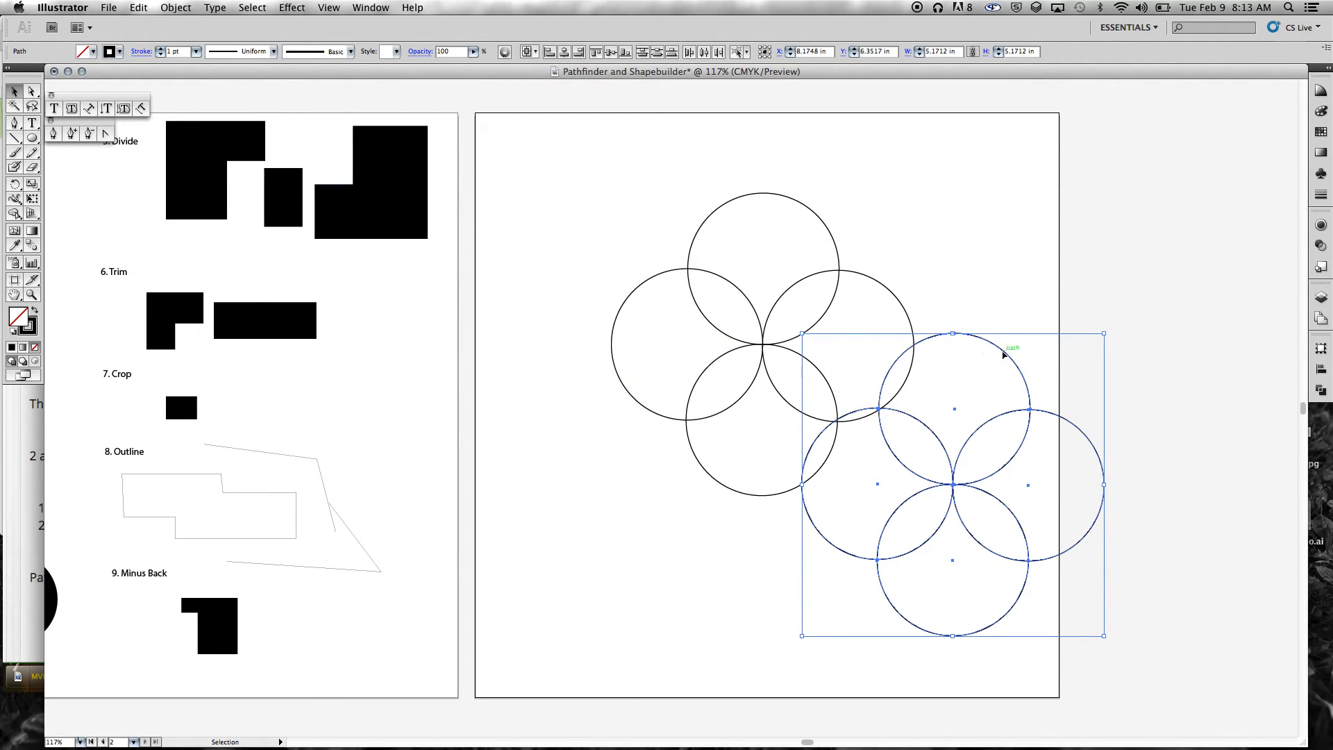
Step: Rotate the duplicated four-circle figure by 45° freehand and center it on the original figure to form an eight-circle flower
drag(1107, 331, 953, 281)
drag(968, 496, 777, 358)
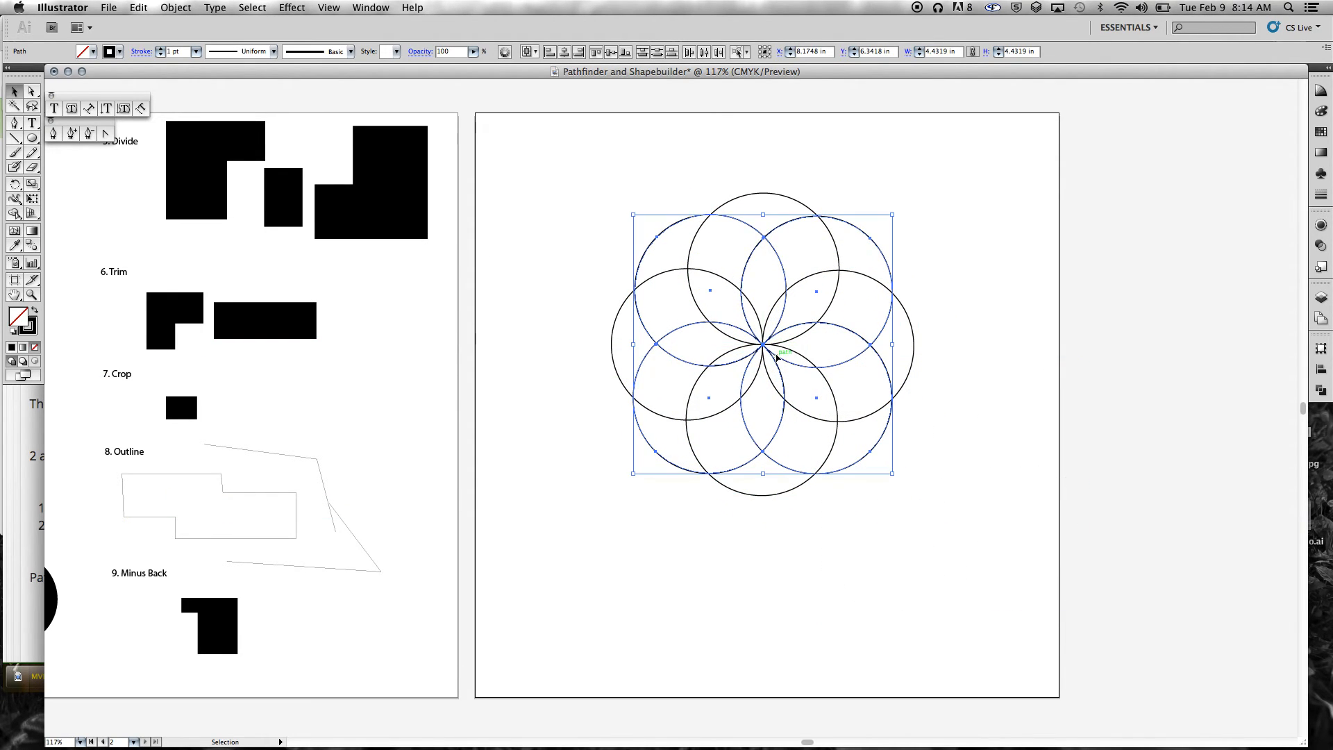
click(1003, 246)
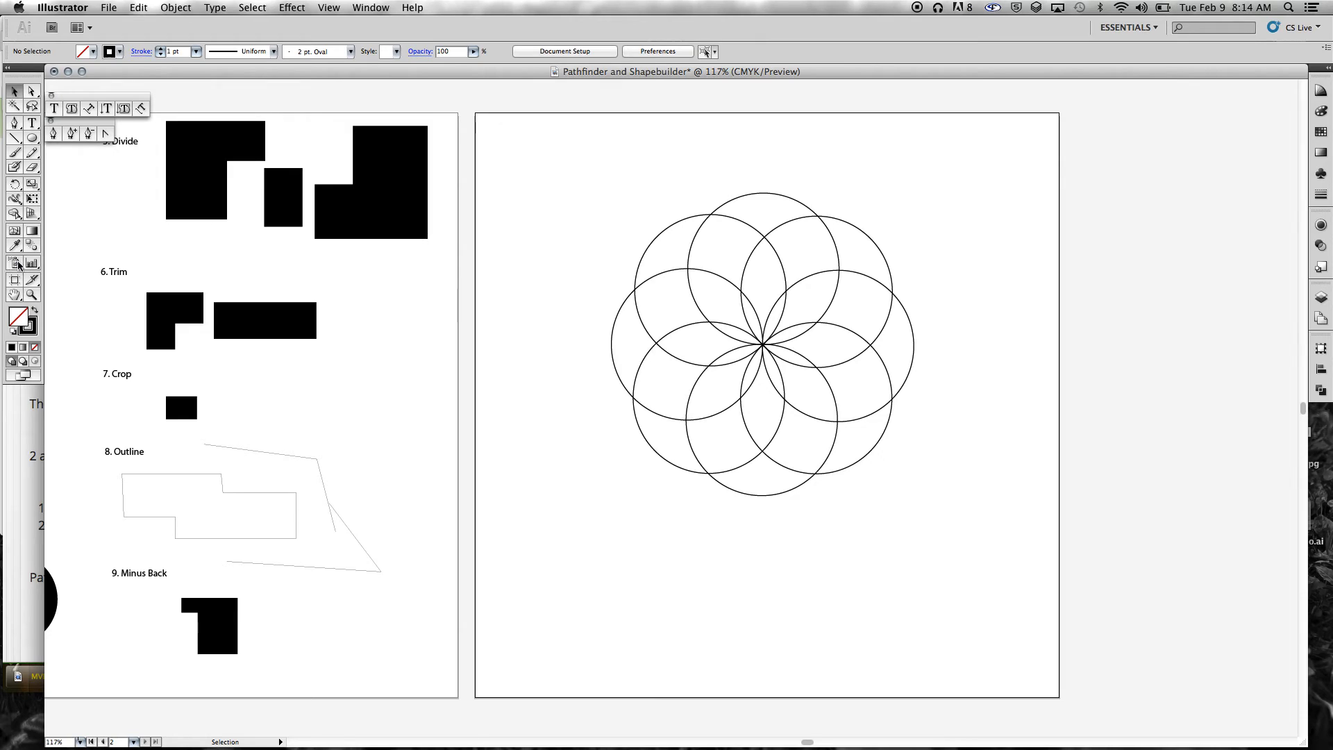
Step: Examine the Shape Builder Tool Options, including gap detection, color source and highlight settings, and accept them
click(14, 214)
double_click(14, 214)
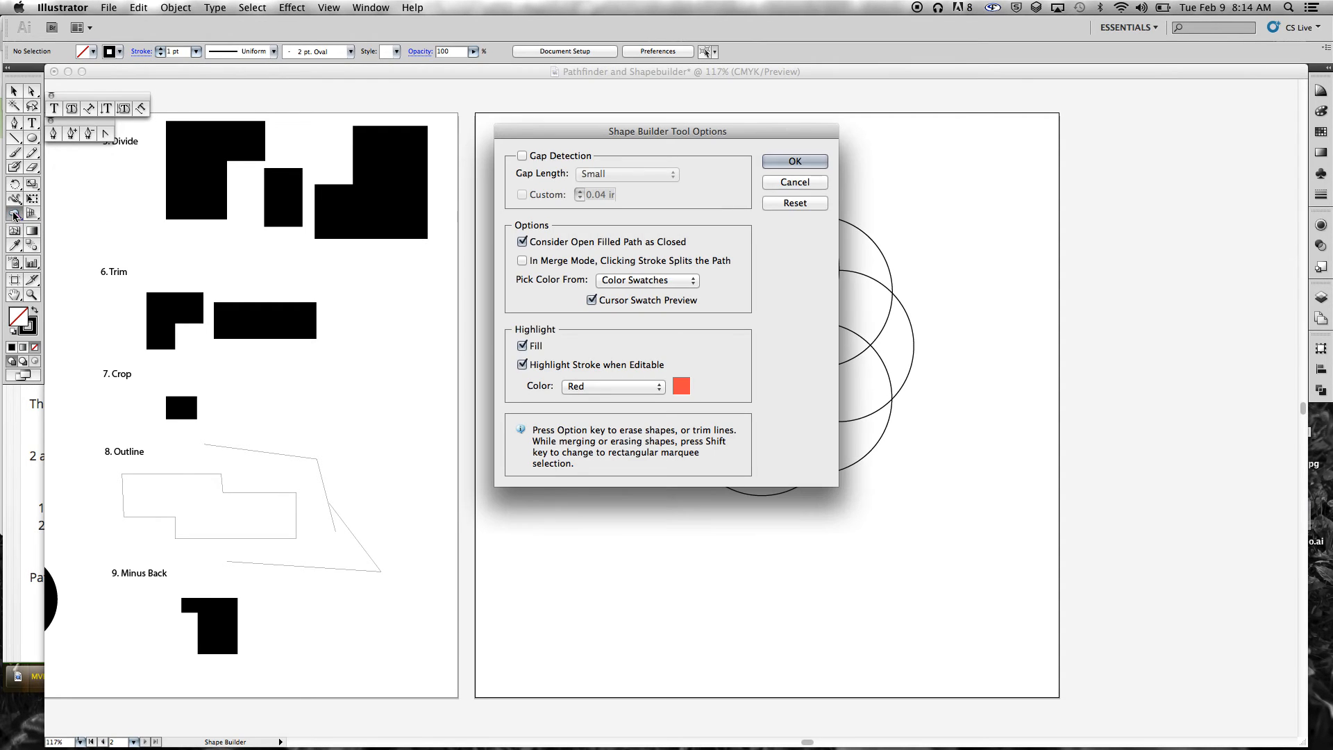
drag(641, 134, 704, 169)
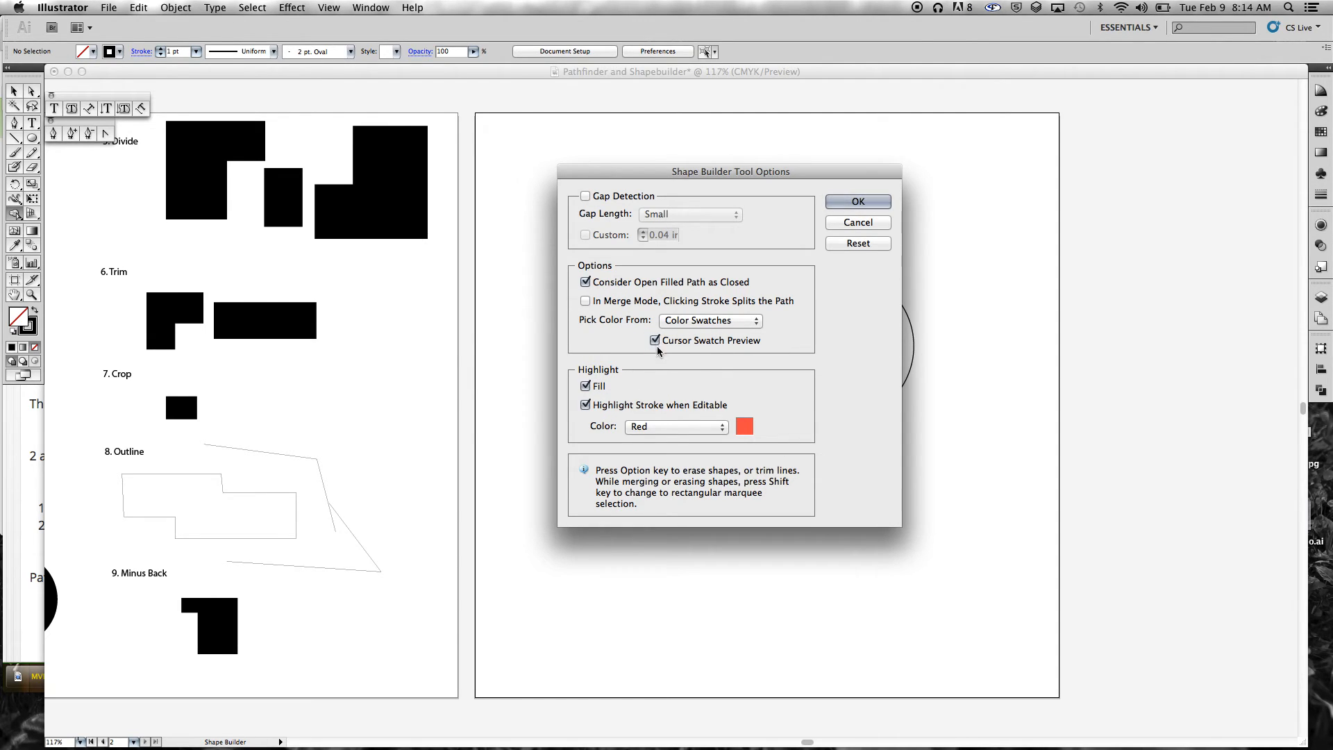
click(843, 200)
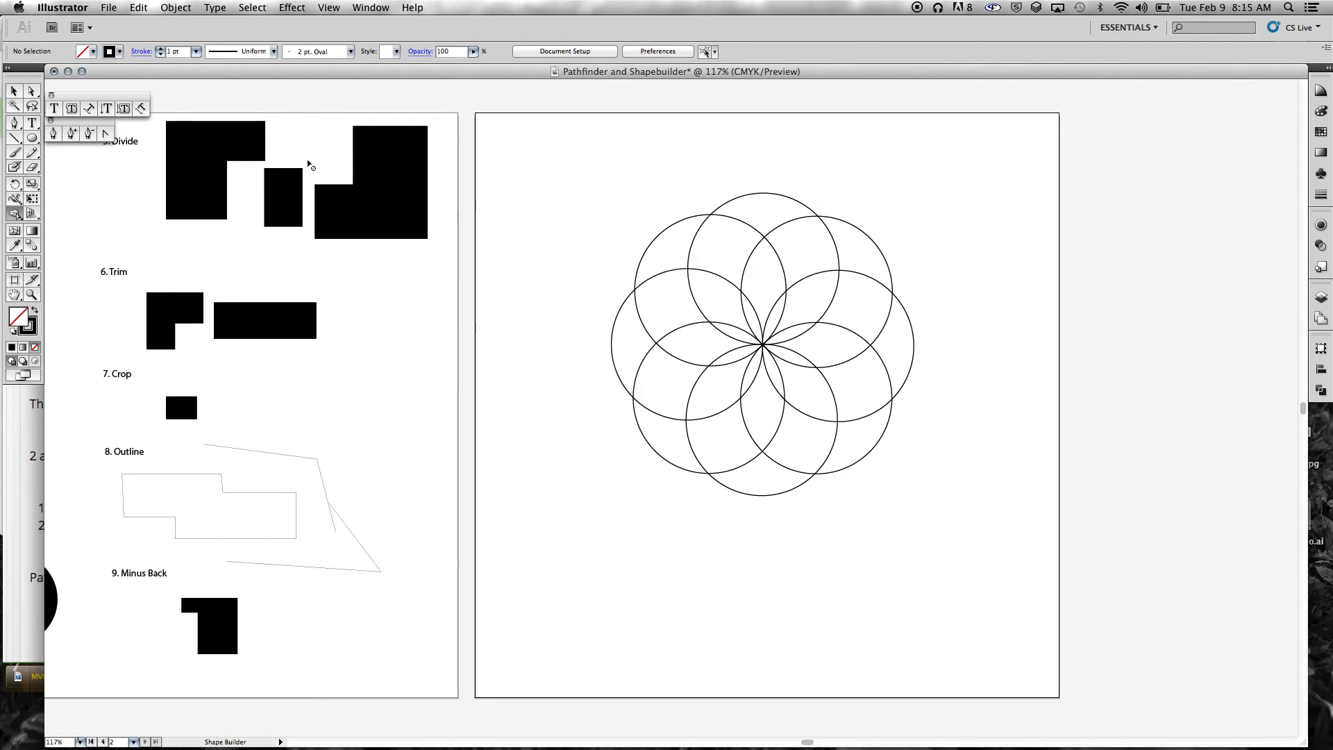
Step: Select all eight circles for the Shape Builder tool and cycle through the color swatches to a dark yellow fill
click(14, 91)
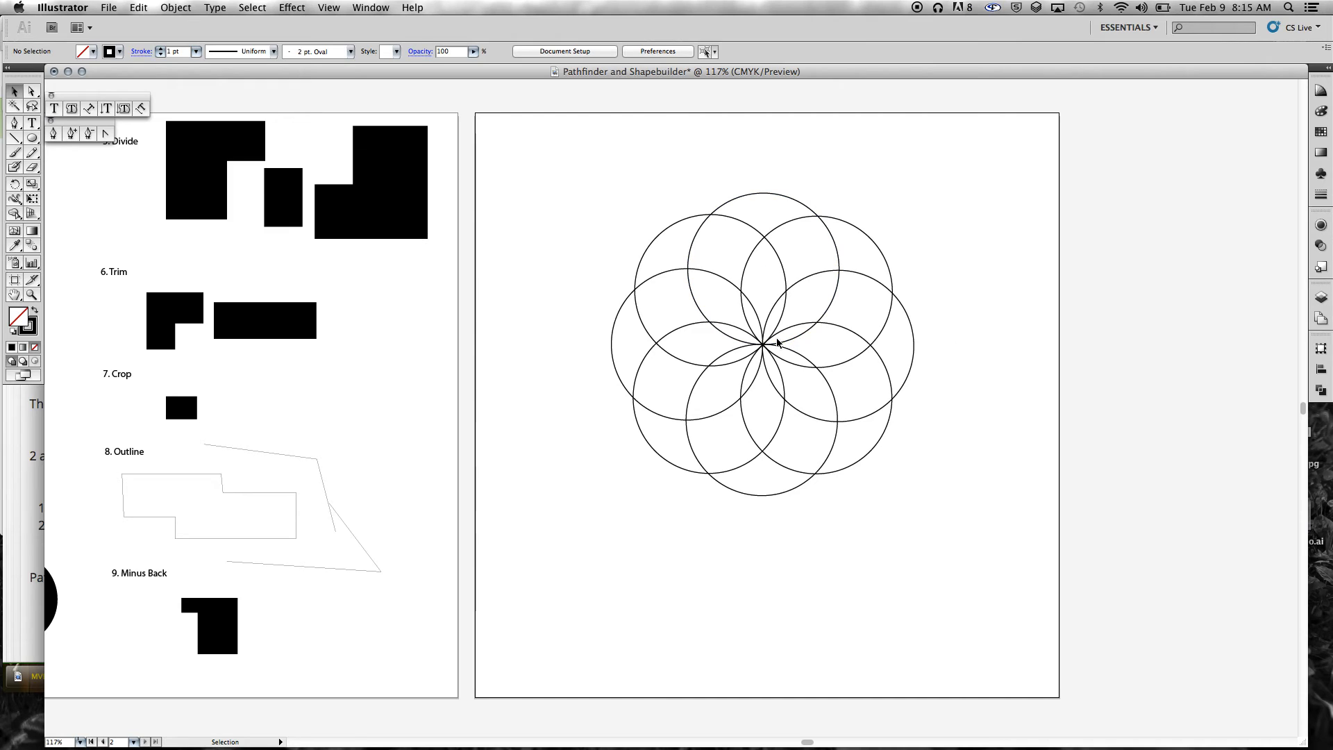
drag(663, 236, 987, 589)
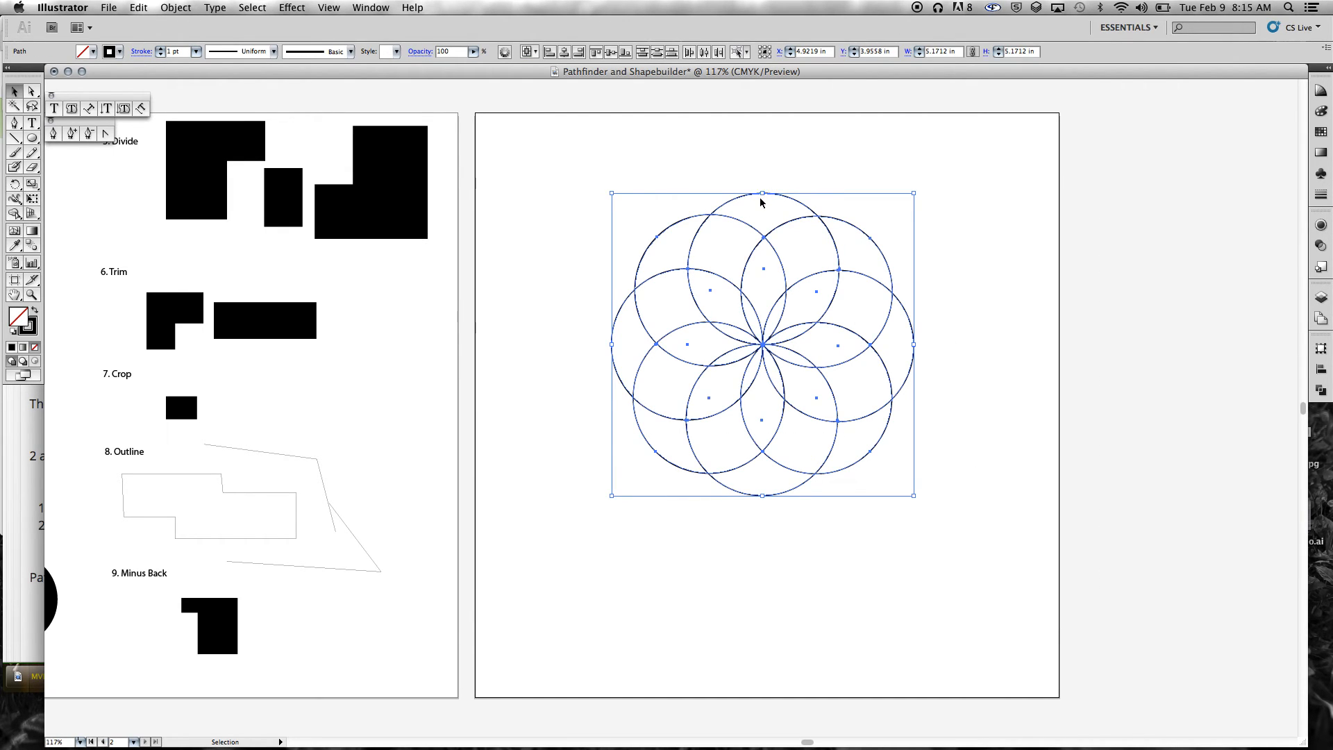
click(24, 212)
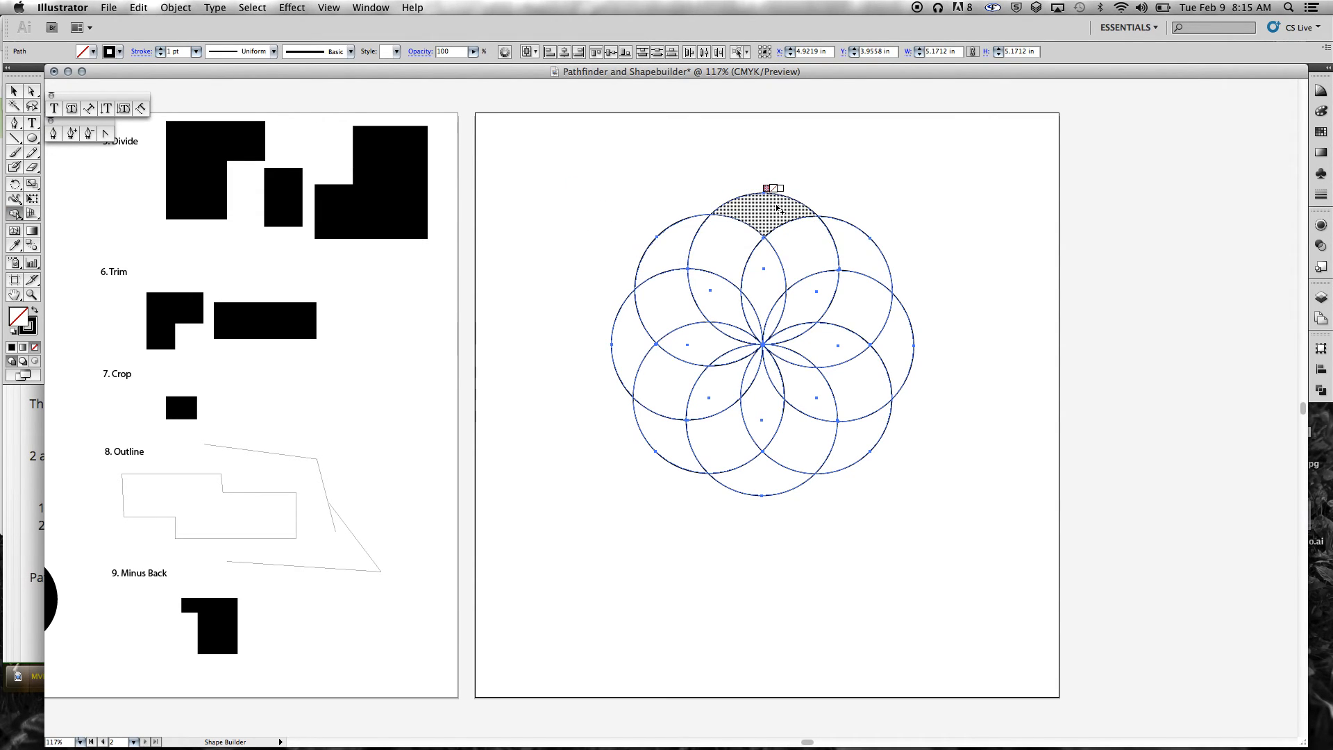
key(Right)
key(Right)
key(Right)
key(Right)
key(Right)
key(Right)
key(Left)
key(Left)
key(Left)
key(Left)
key(Left)
key(Left)
key(Left)
key(Left)
key(Left)
key(Left)
key(Left)
key(Left)
key(Left)
key(Left)
key(Left)
key(Left)
key(Left)
key(Right)
key(Right)
key(Right)
key(Right)
key(Right)
key(Right)
key(Right)
key(Right)
key(Right)
key(Right)
key(Right)
key(Right)
key(Right)
key(Right)
key(Right)
key(Right)
key(Right)
key(Right)
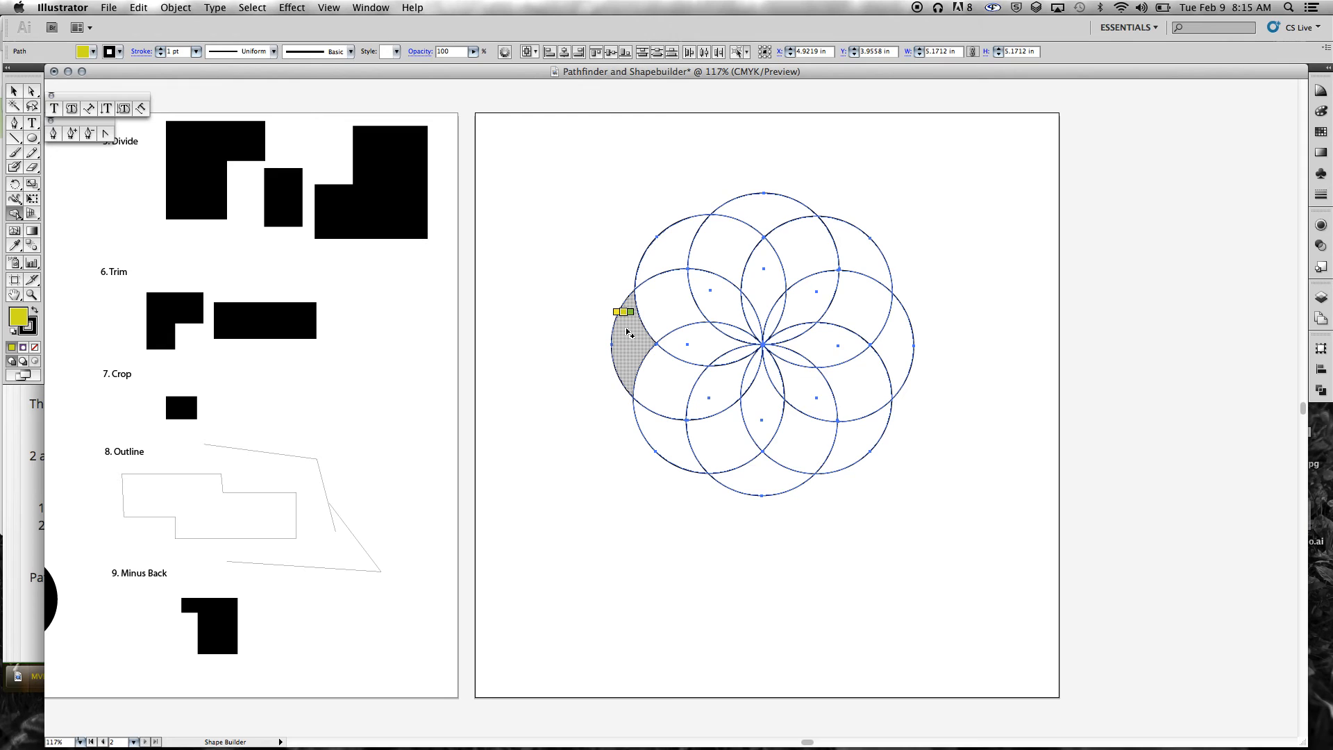
Step: Merge the outer regions of the left and upper-left circles with Shape Builder, and erase them together with the top circle's outer regions
drag(631, 326, 647, 321)
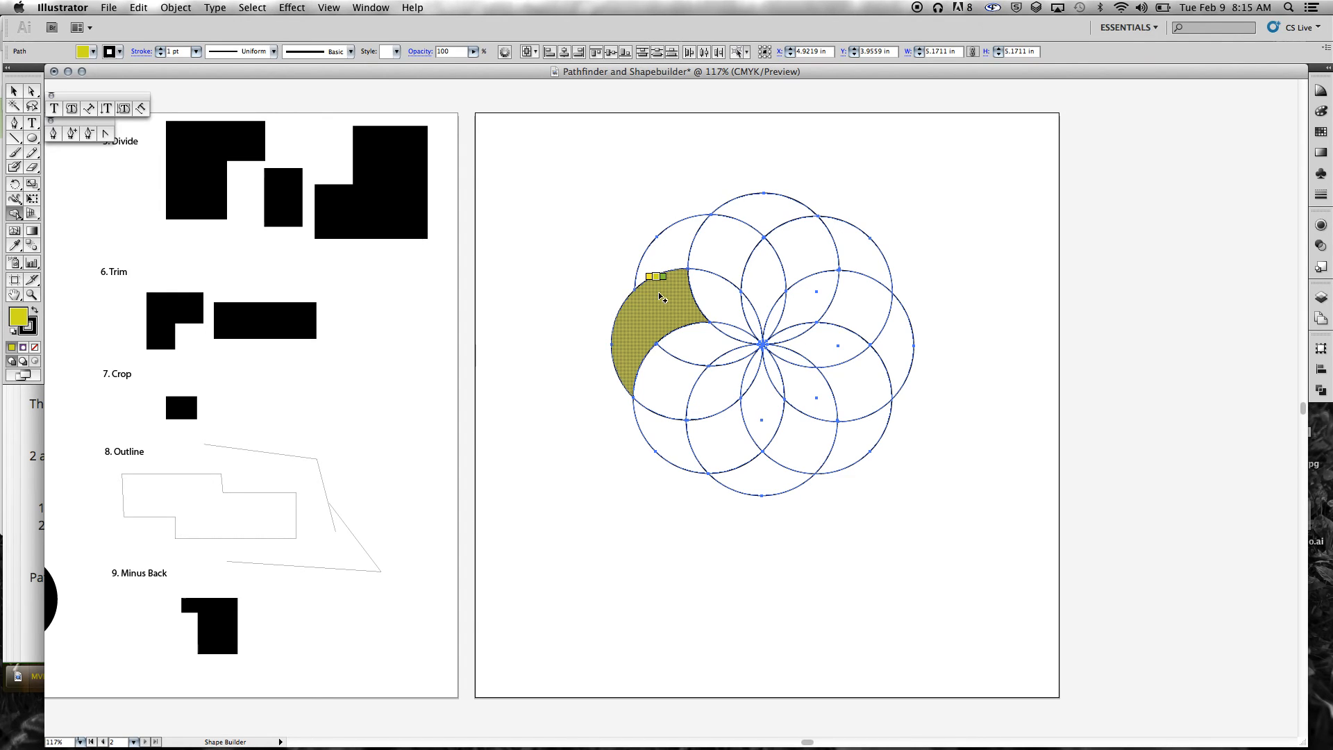
drag(661, 297, 661, 263)
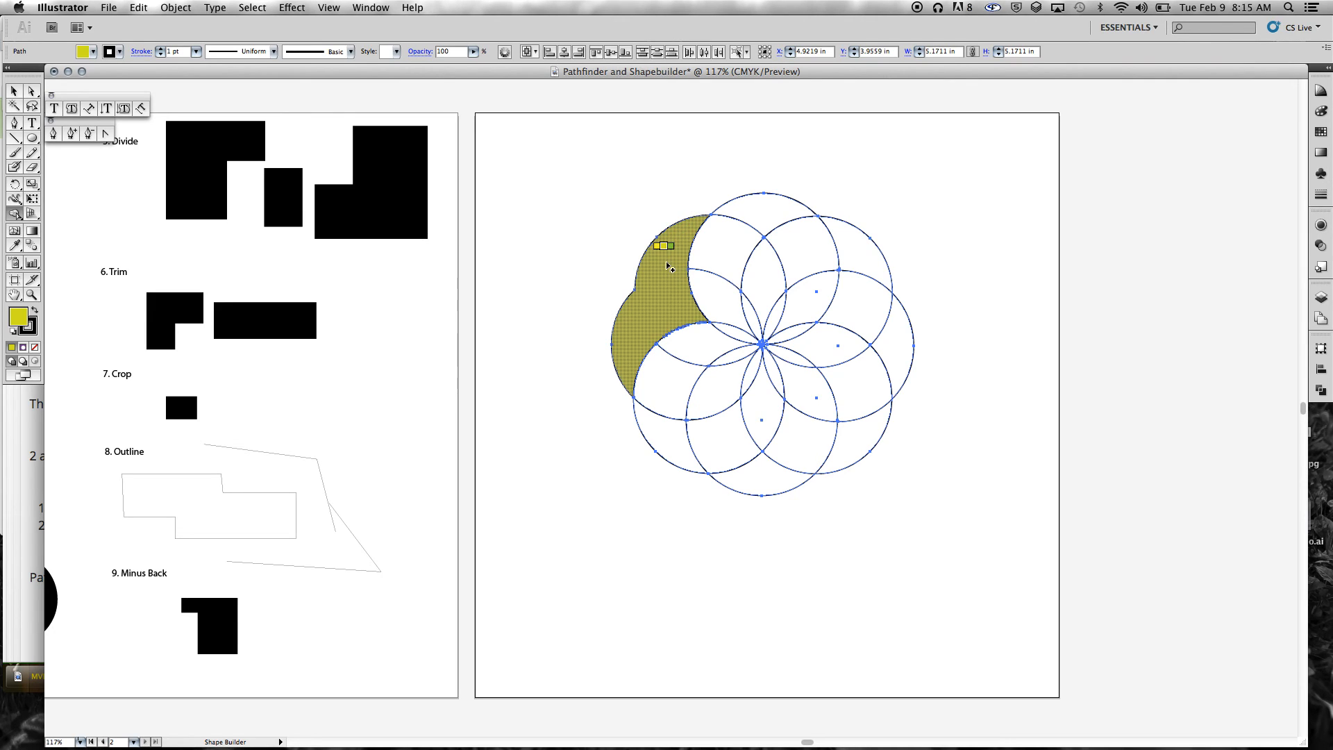
alt+click(667, 265)
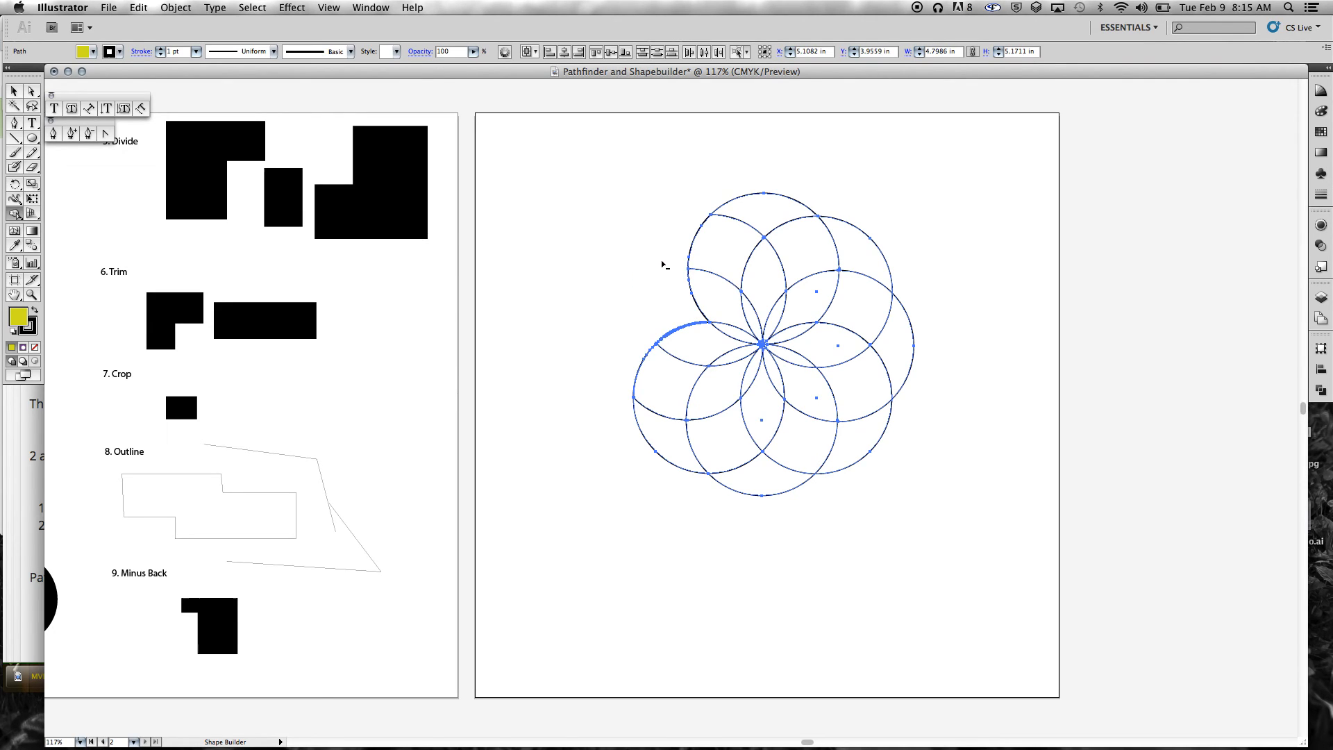
alt+click(719, 239)
alt+click(760, 221)
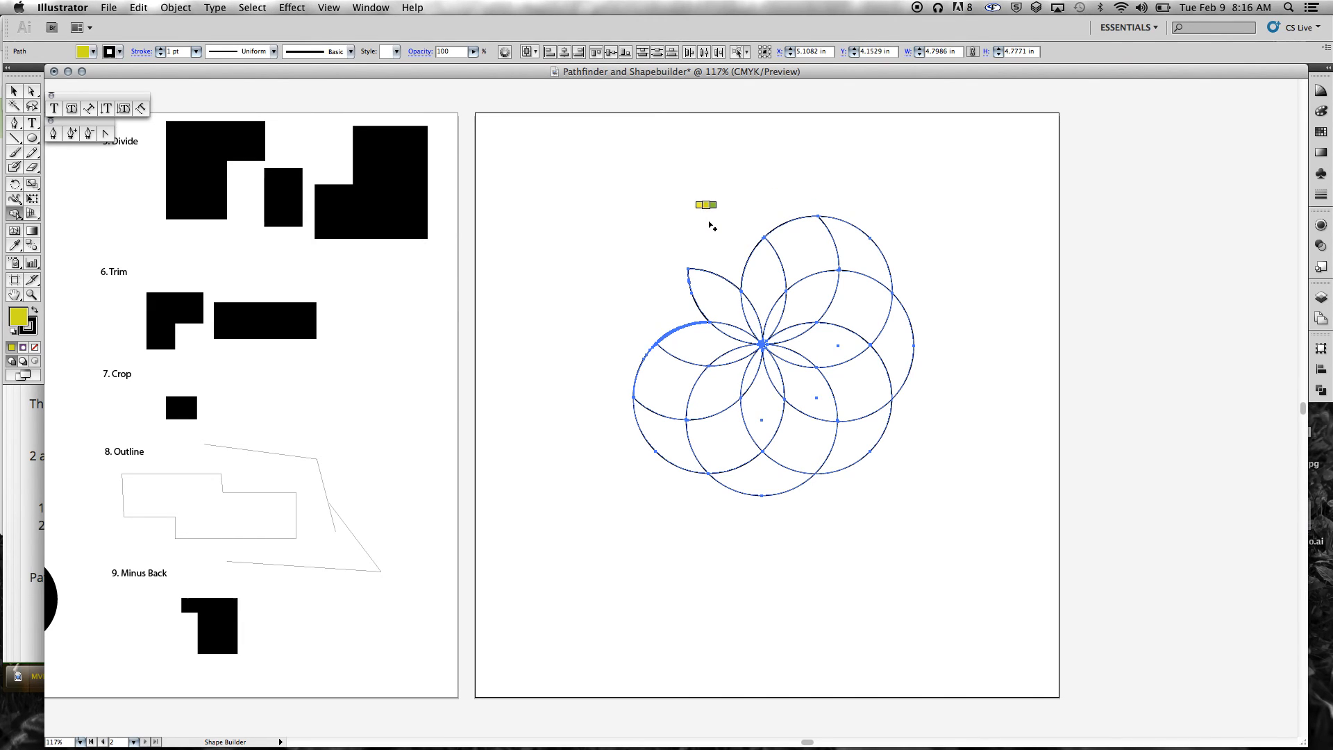
Step: Merge the remaining outer regions from the upper-right circle clockwise to the lower-left one, and erase the merged shape around the petals
mouse_move(817, 243)
mouse_down()
mouse_move(854, 238)
mouse_move(883, 326)
mouse_move(867, 431)
mouse_move(810, 438)
mouse_move(774, 470)
mouse_up()
drag(741, 472, 730, 455)
mouse_move(713, 445)
mouse_down()
mouse_move(673, 445)
mouse_move(661, 387)
mouse_up()
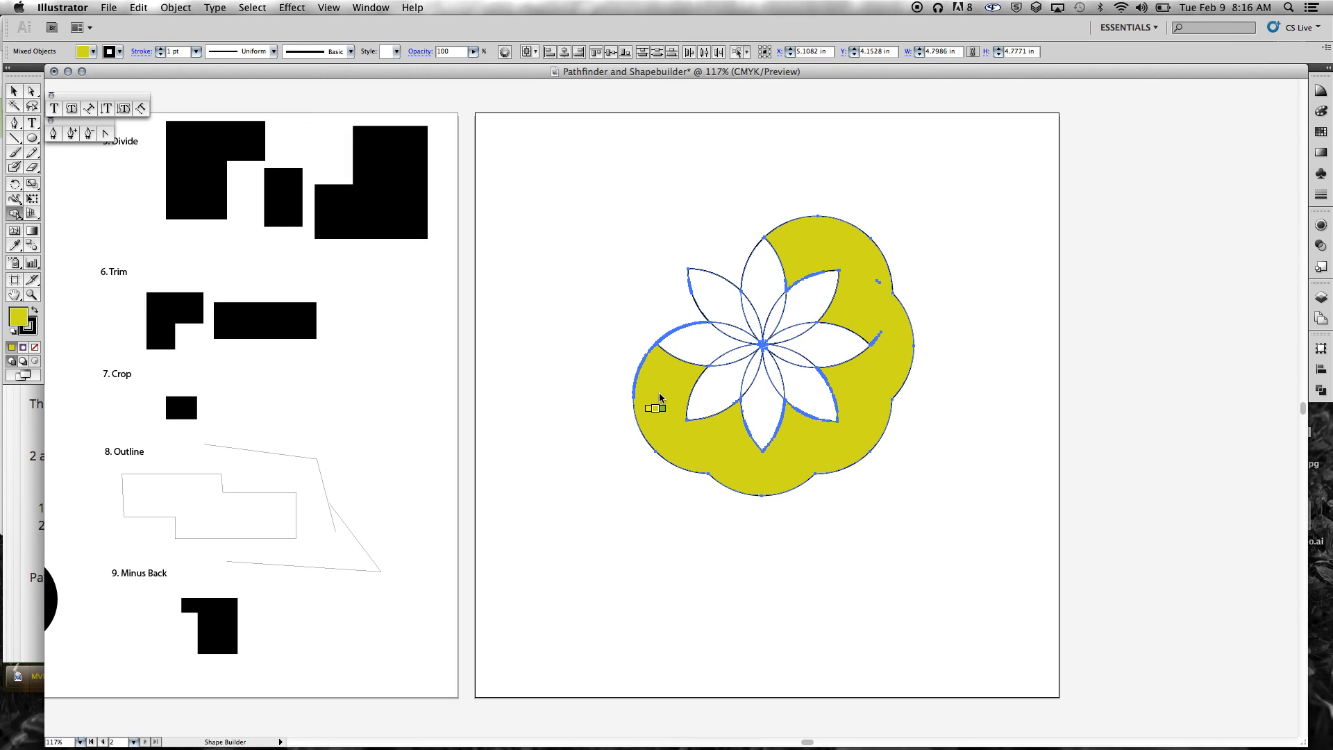
alt+click(784, 469)
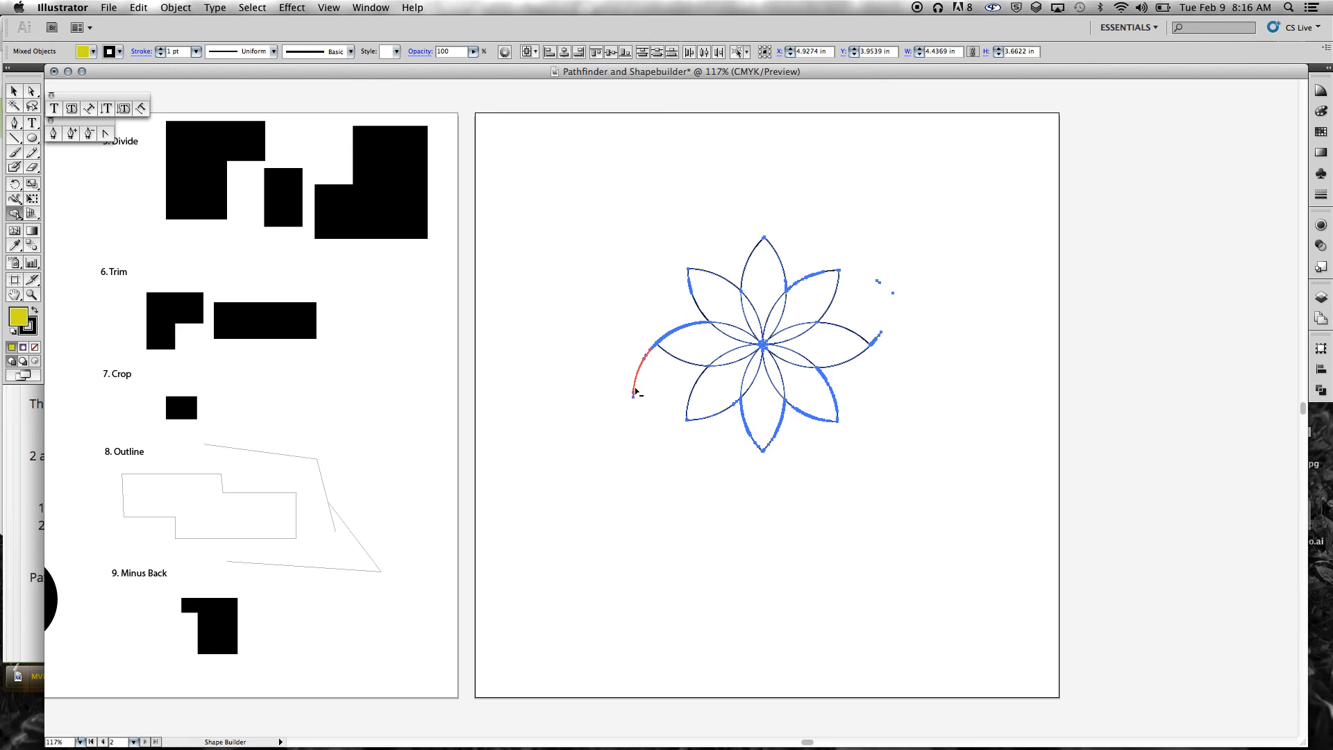
Step: Erase the stray arc beside the left petal and delete the stray points to the right of the upper-right petal
alt+click(639, 372)
click(16, 92)
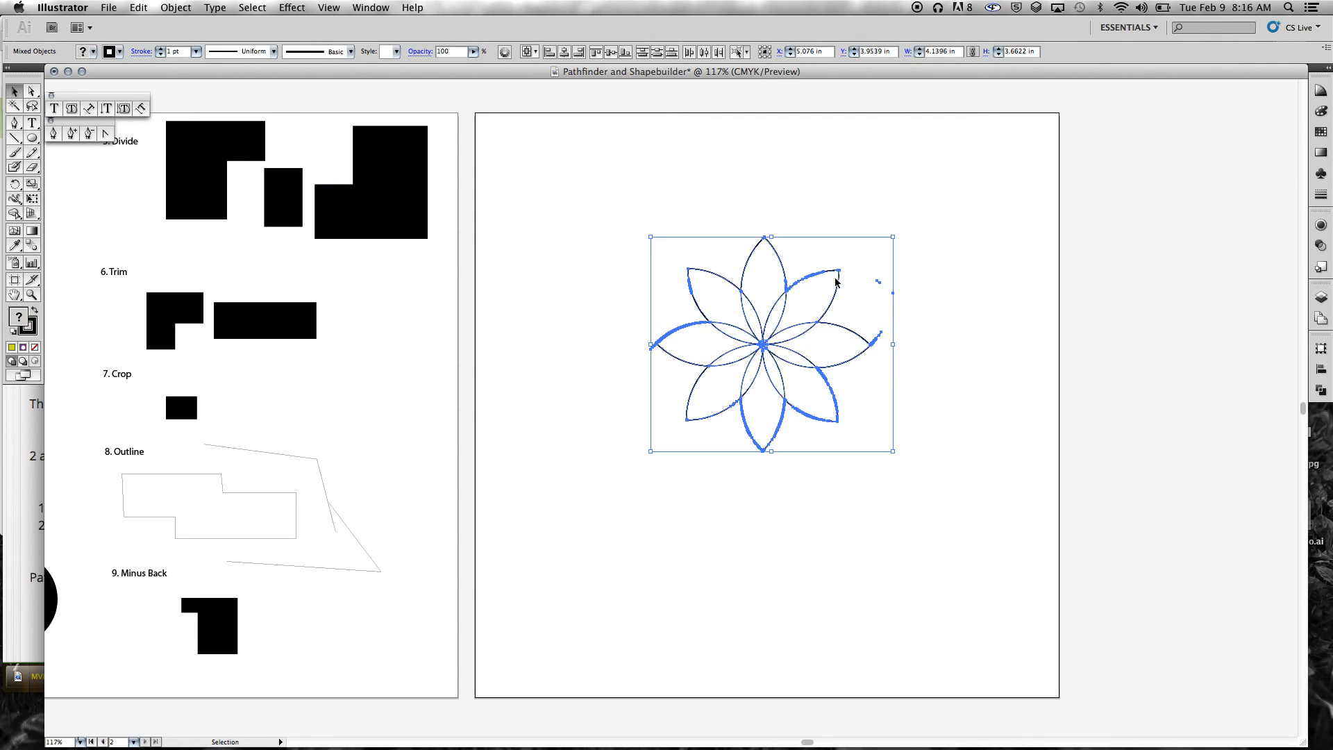
click(873, 279)
drag(868, 269, 910, 302)
key(Delete)
Step: Delete the leftover path pieces extending past the tip of the right petal
click(880, 333)
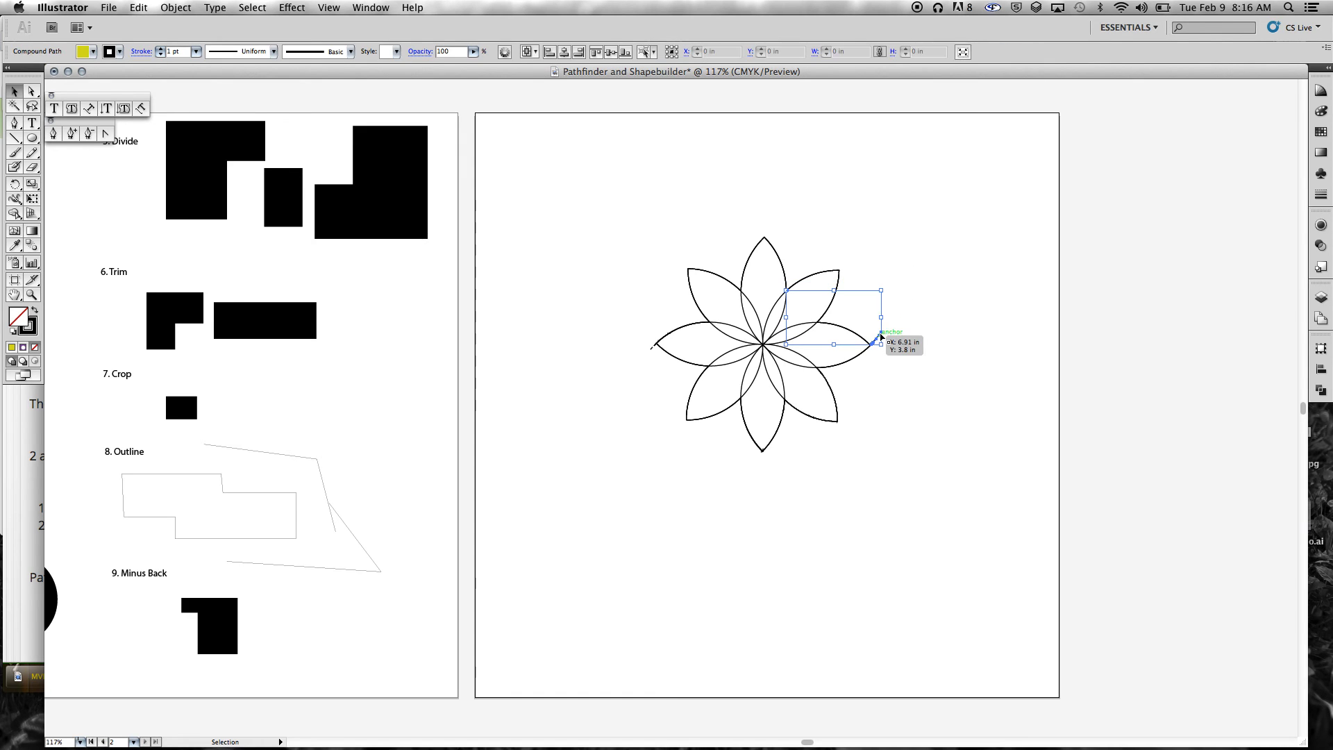
key(Delete)
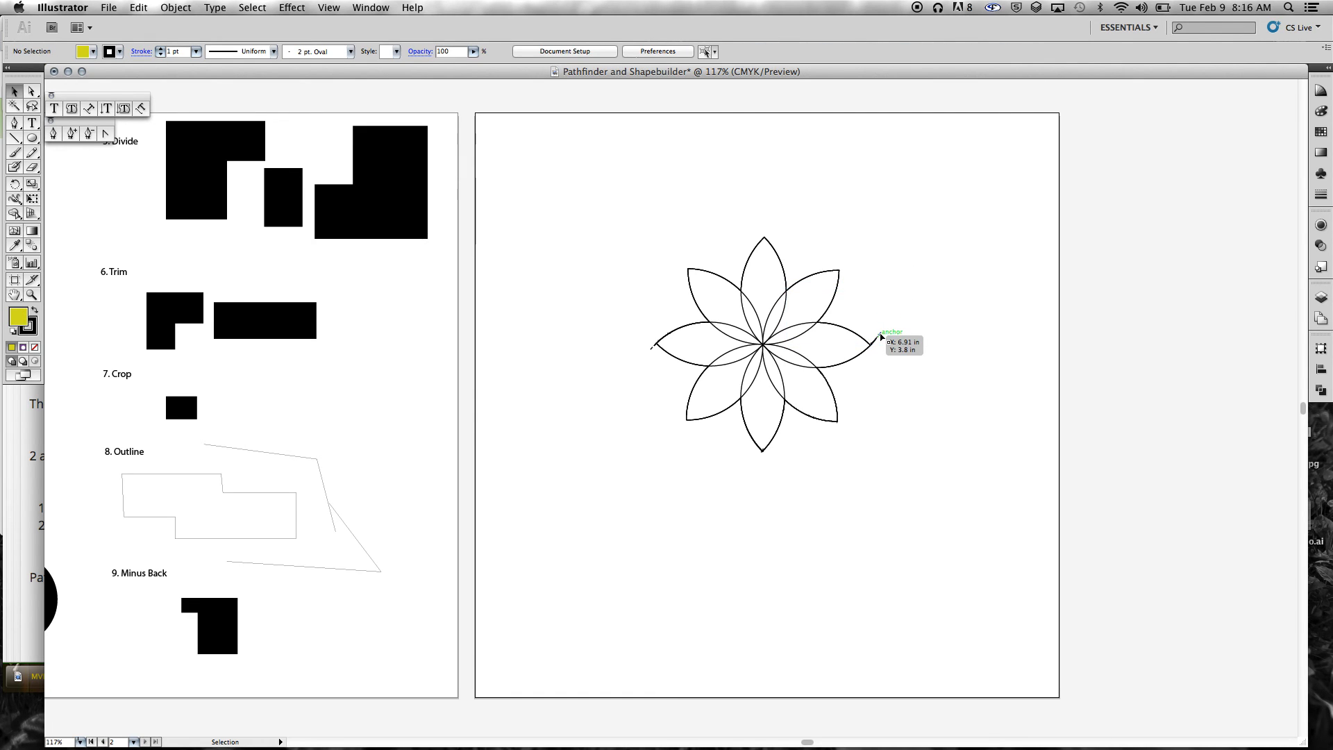
click(882, 338)
key(Delete)
click(878, 341)
key(Delete)
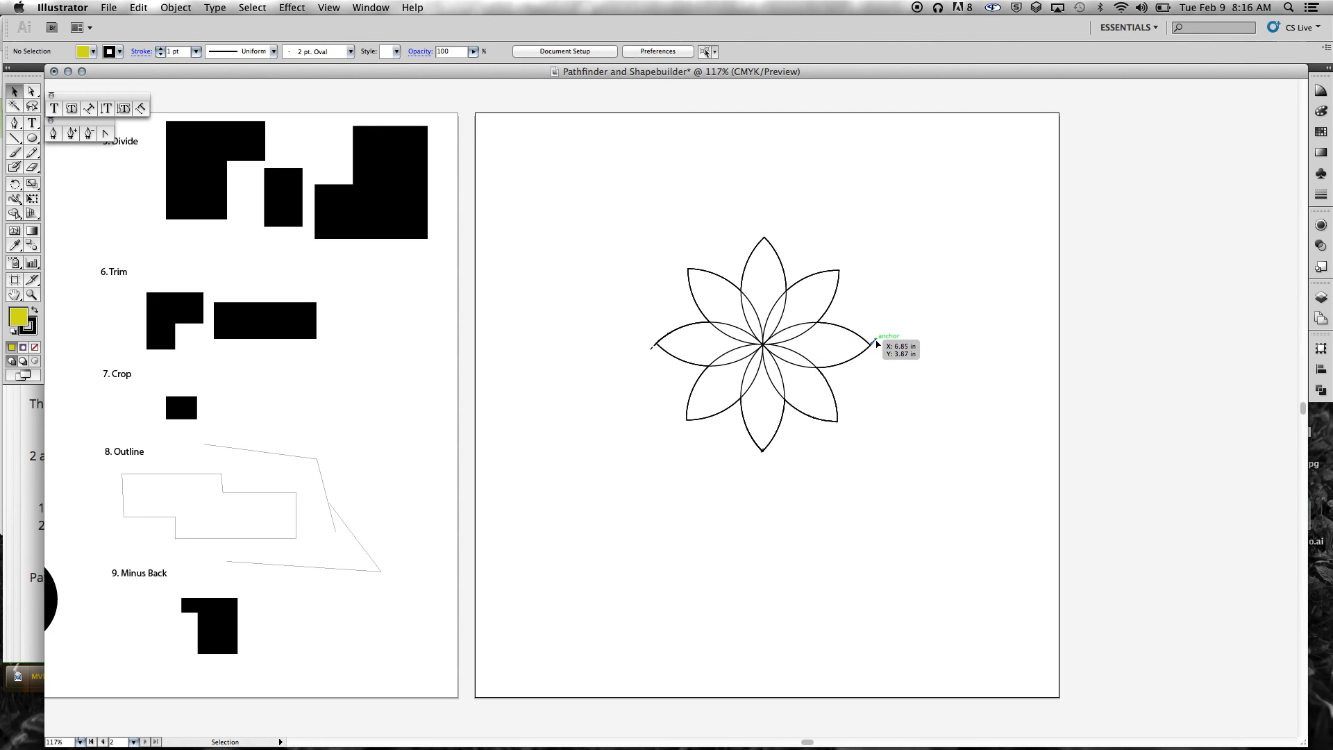
drag(883, 349, 883, 349)
key(Delete)
Step: Select the whole flower and fill its eight outer petals with the red swatch using Shape Builder
drag(626, 206, 878, 497)
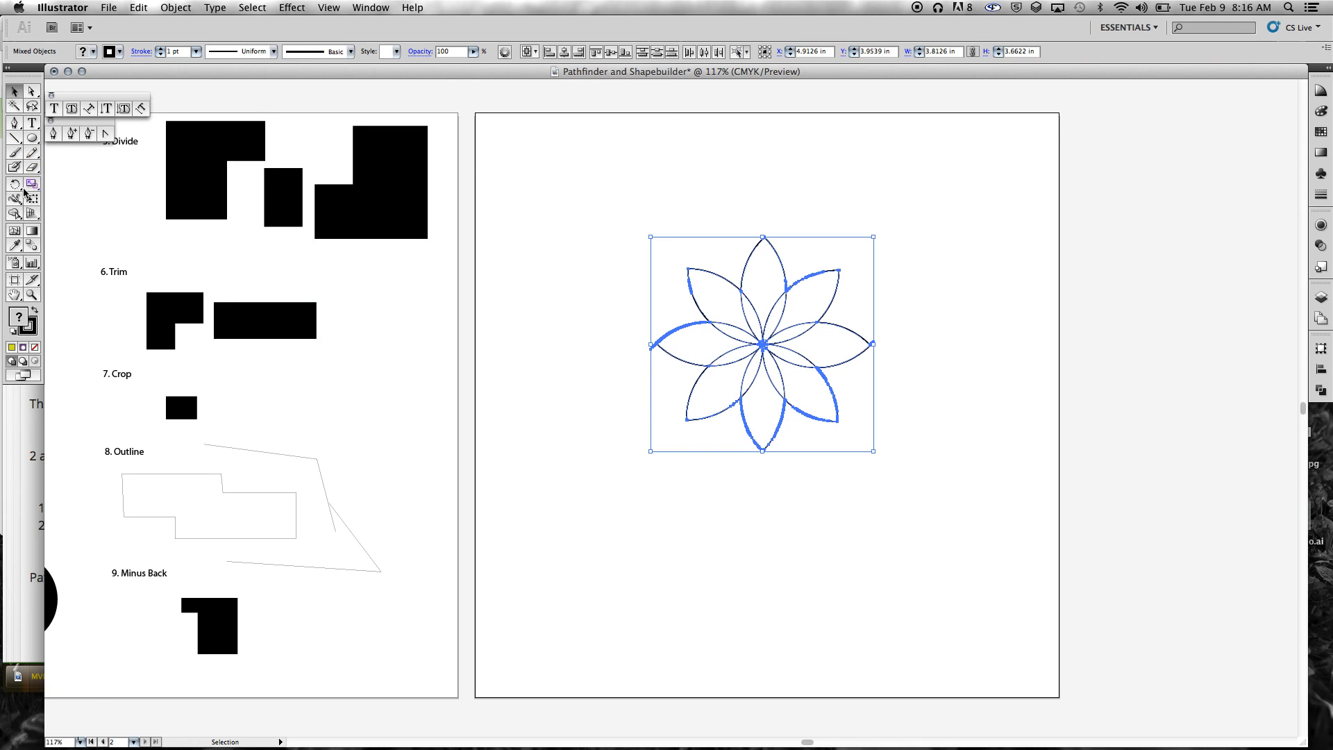
click(14, 213)
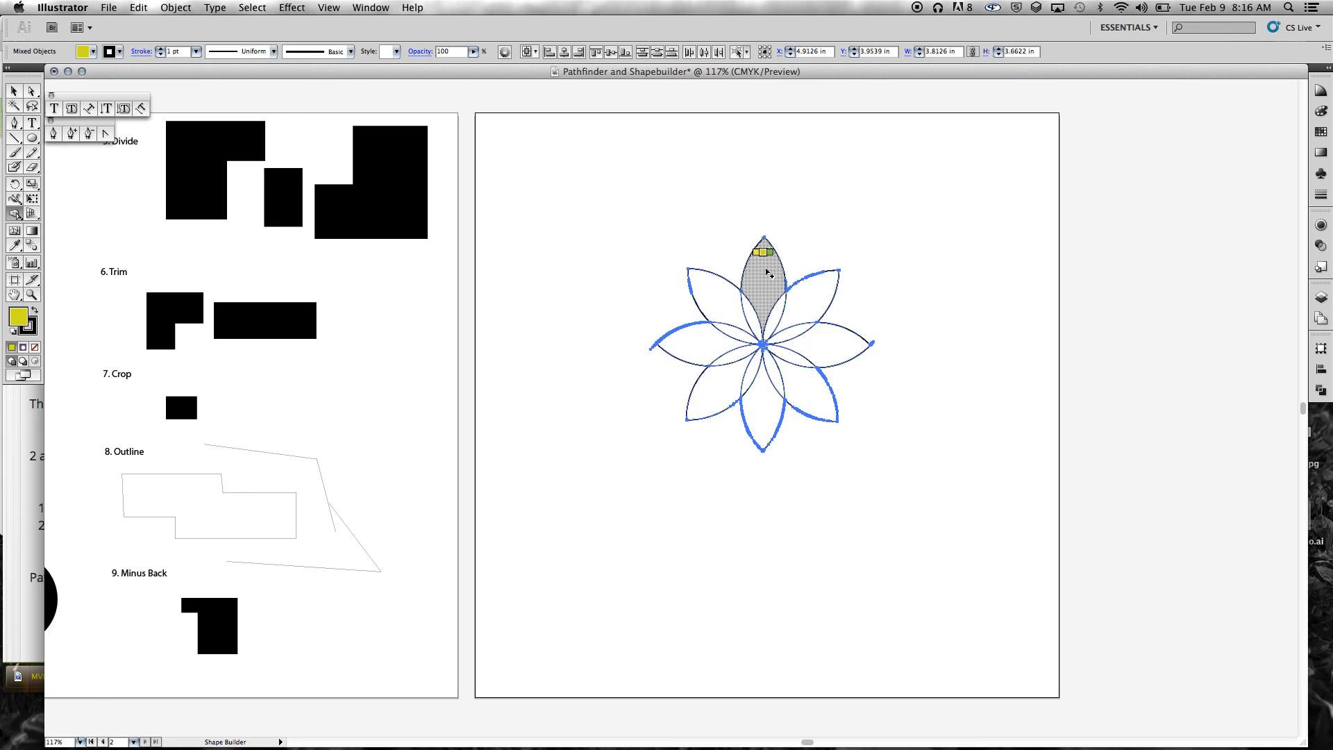
key(Left)
key(Left)
key(Left)
key(Left)
click(729, 297)
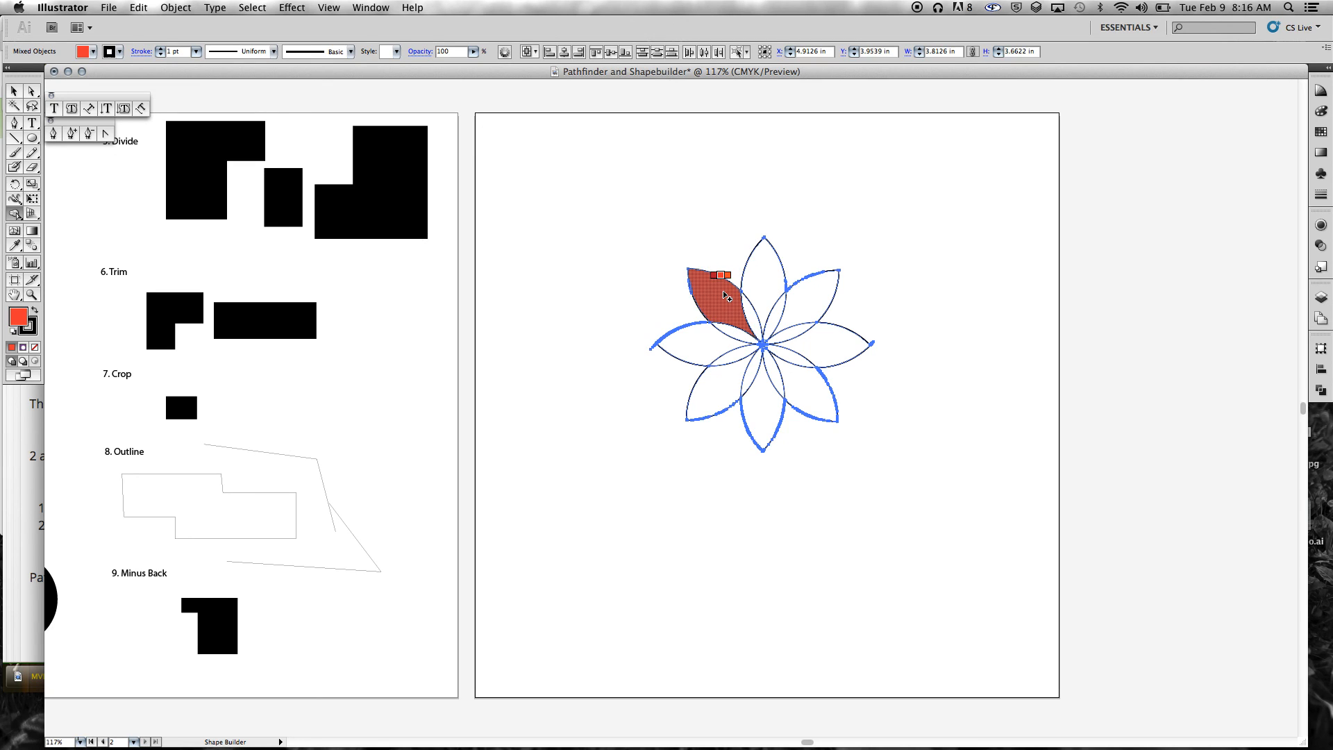
click(770, 277)
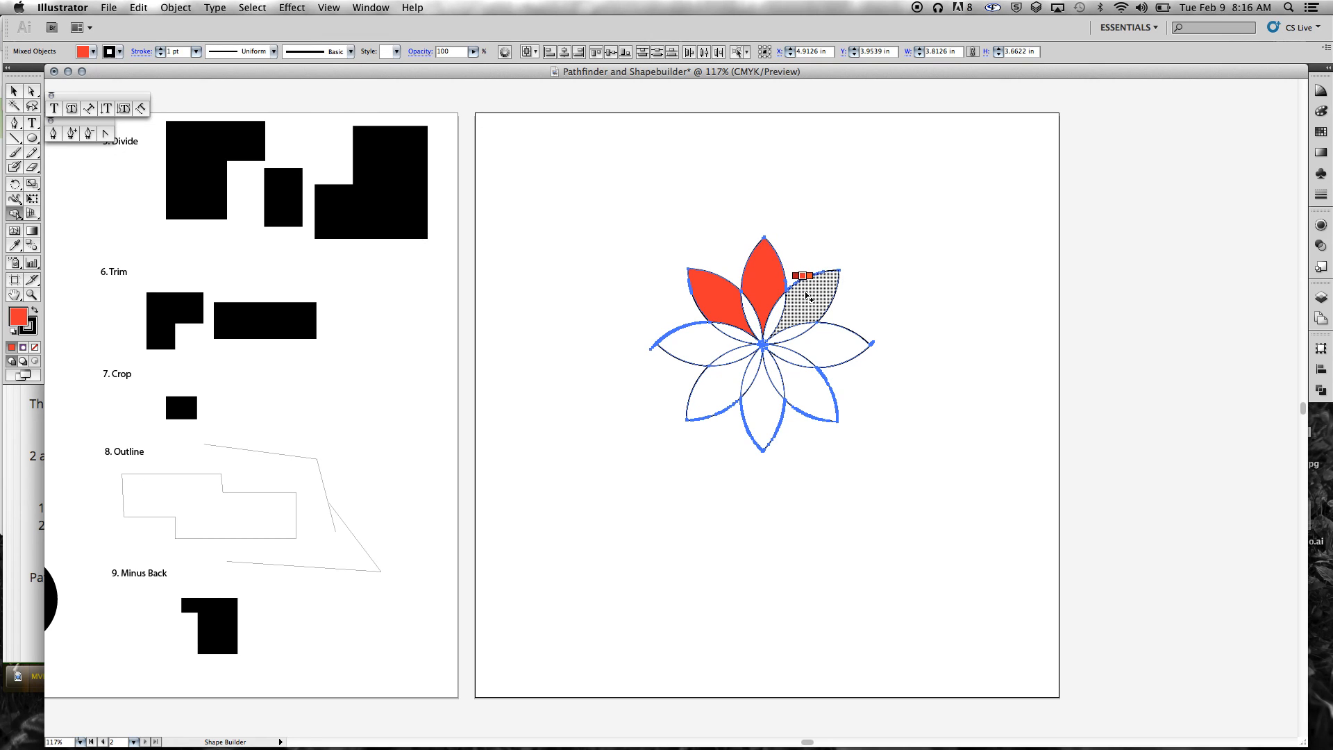
click(810, 298)
click(826, 351)
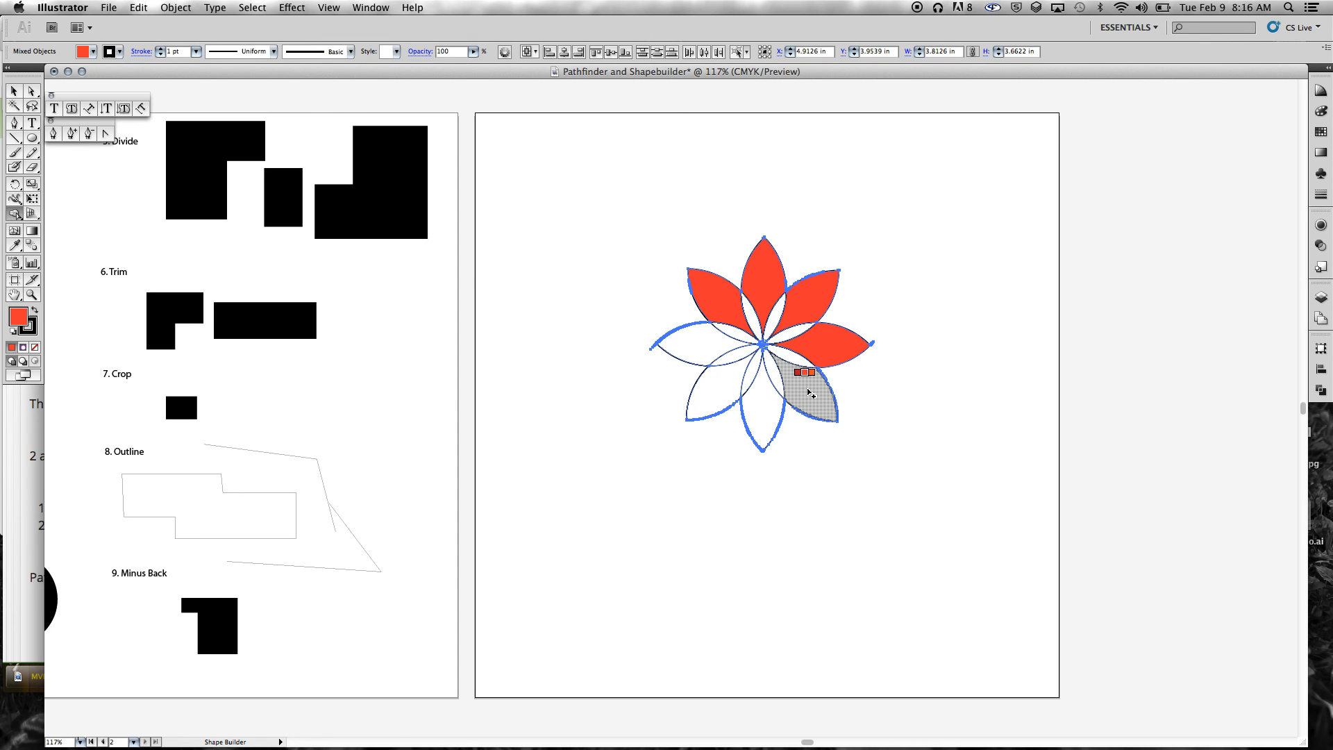
click(799, 386)
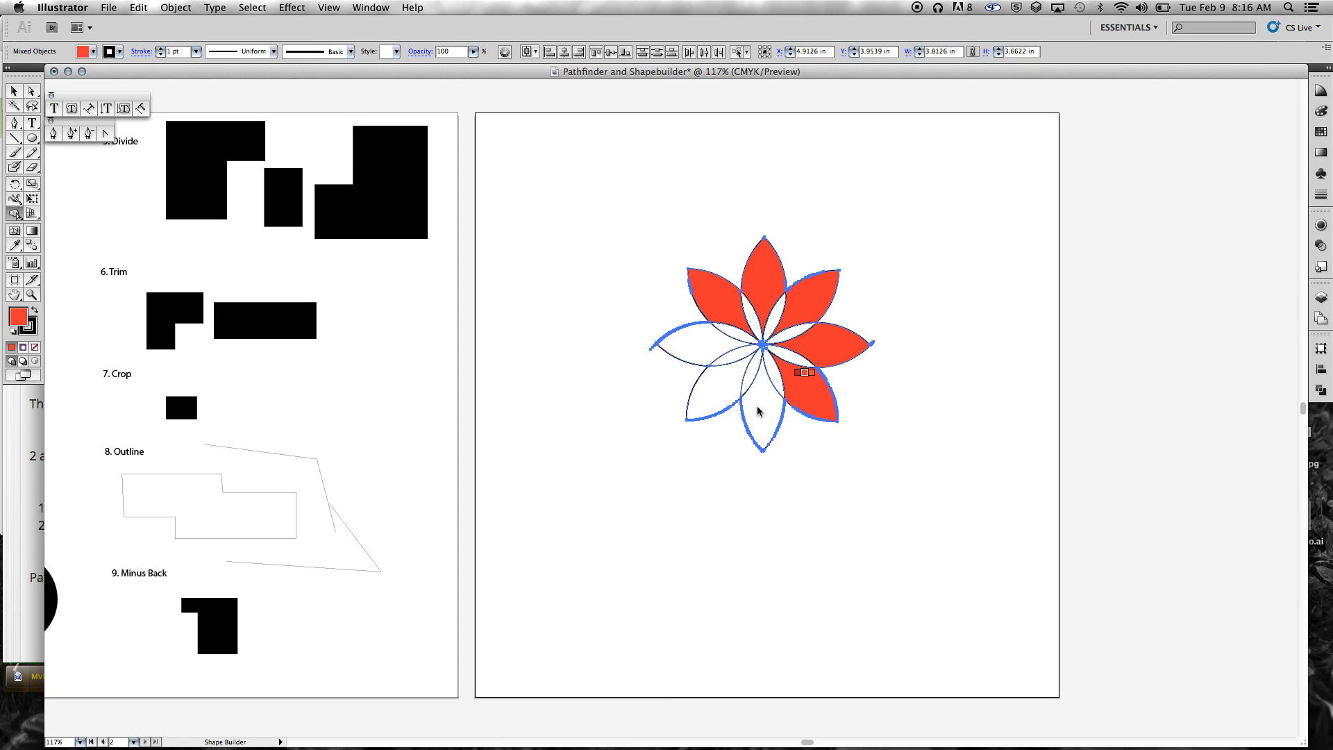
click(762, 402)
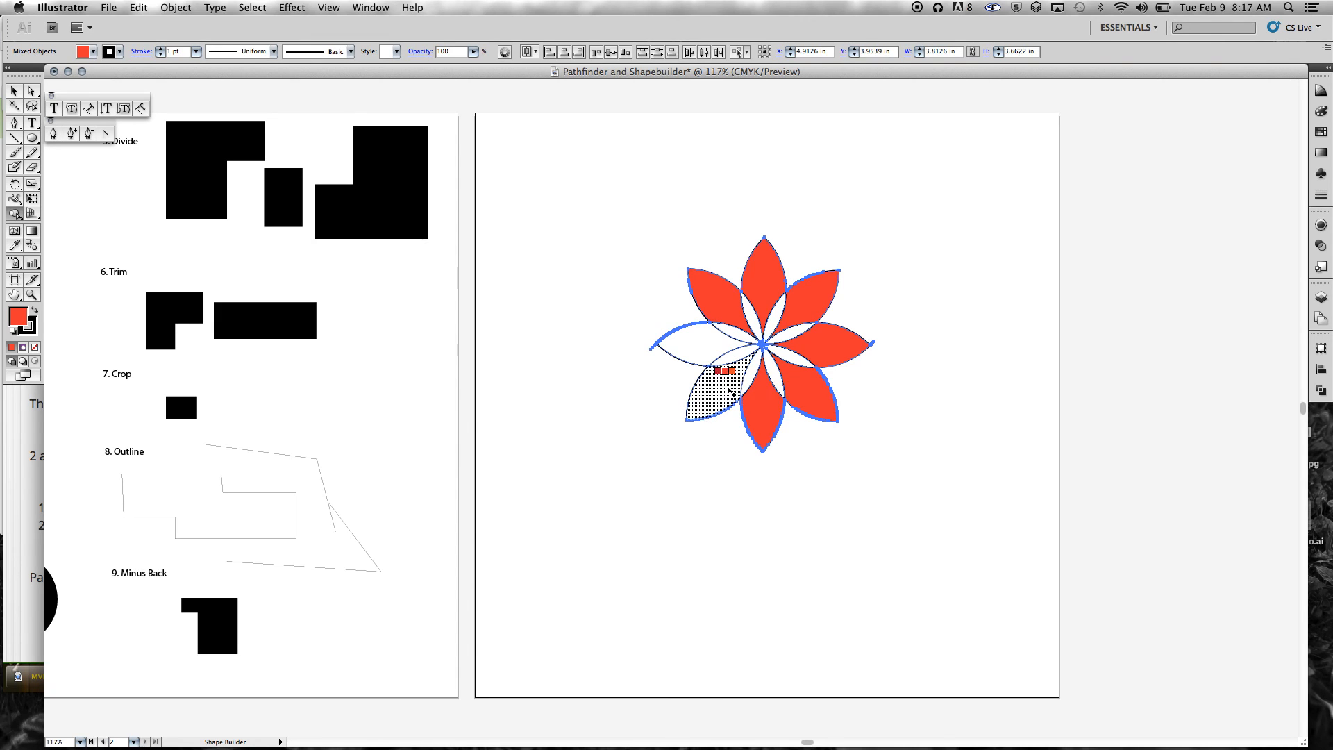
click(708, 364)
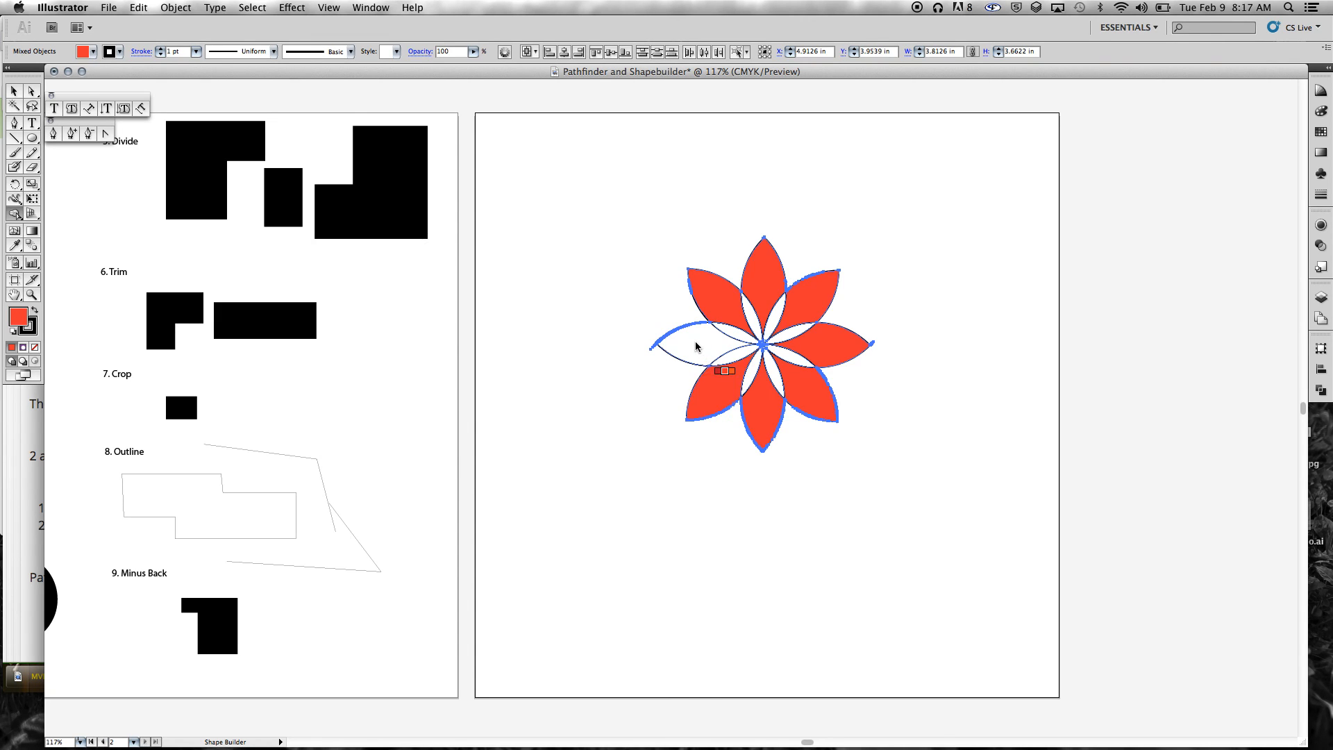
click(694, 352)
Step: Switch to the yellow swatch and fill the narrow overlaps between the upper and right petals near the flower's center
key(Right)
key(Right)
key(Right)
key(Right)
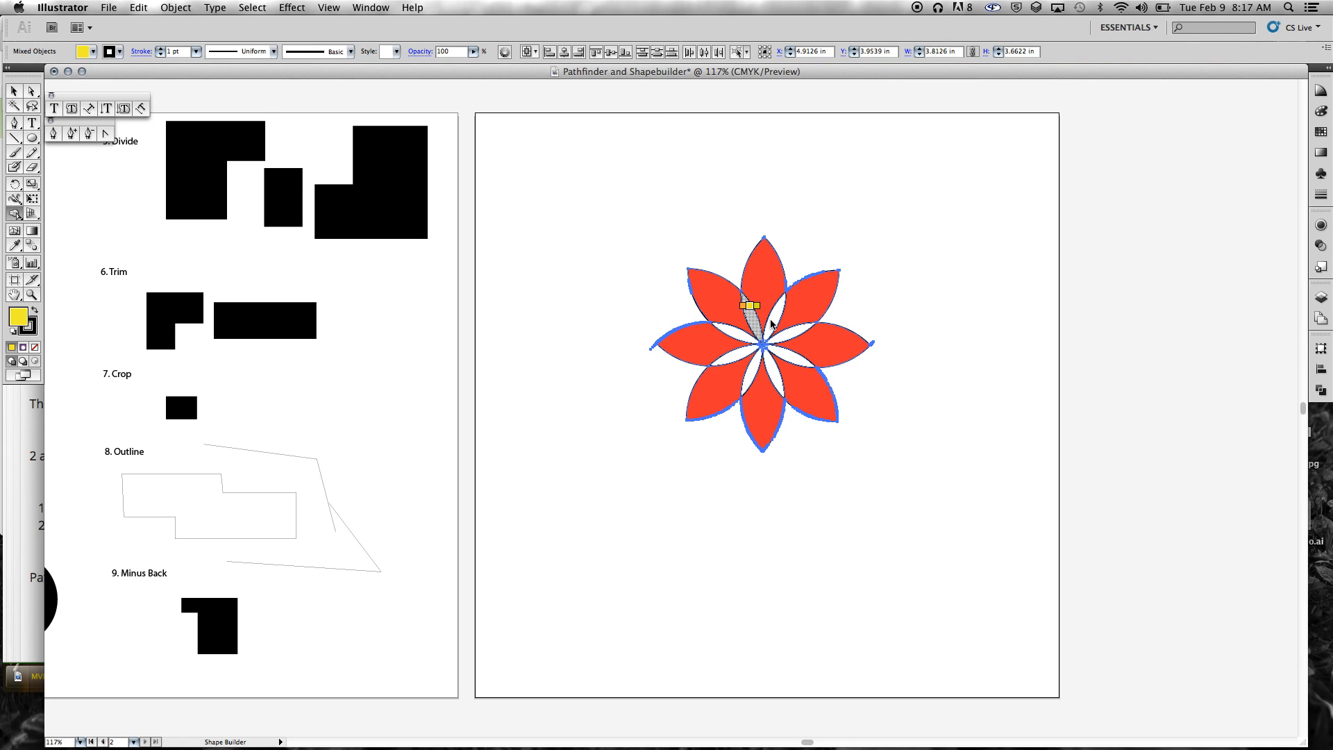
click(761, 323)
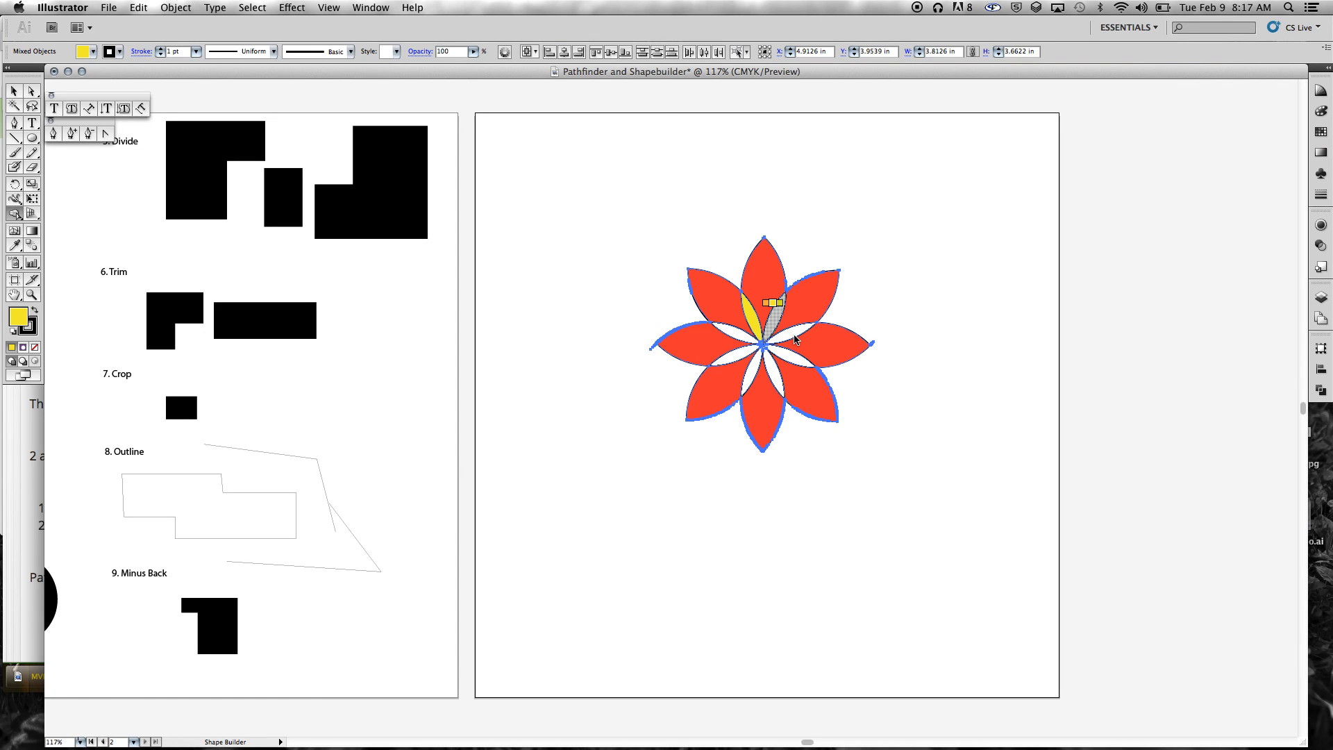
click(775, 318)
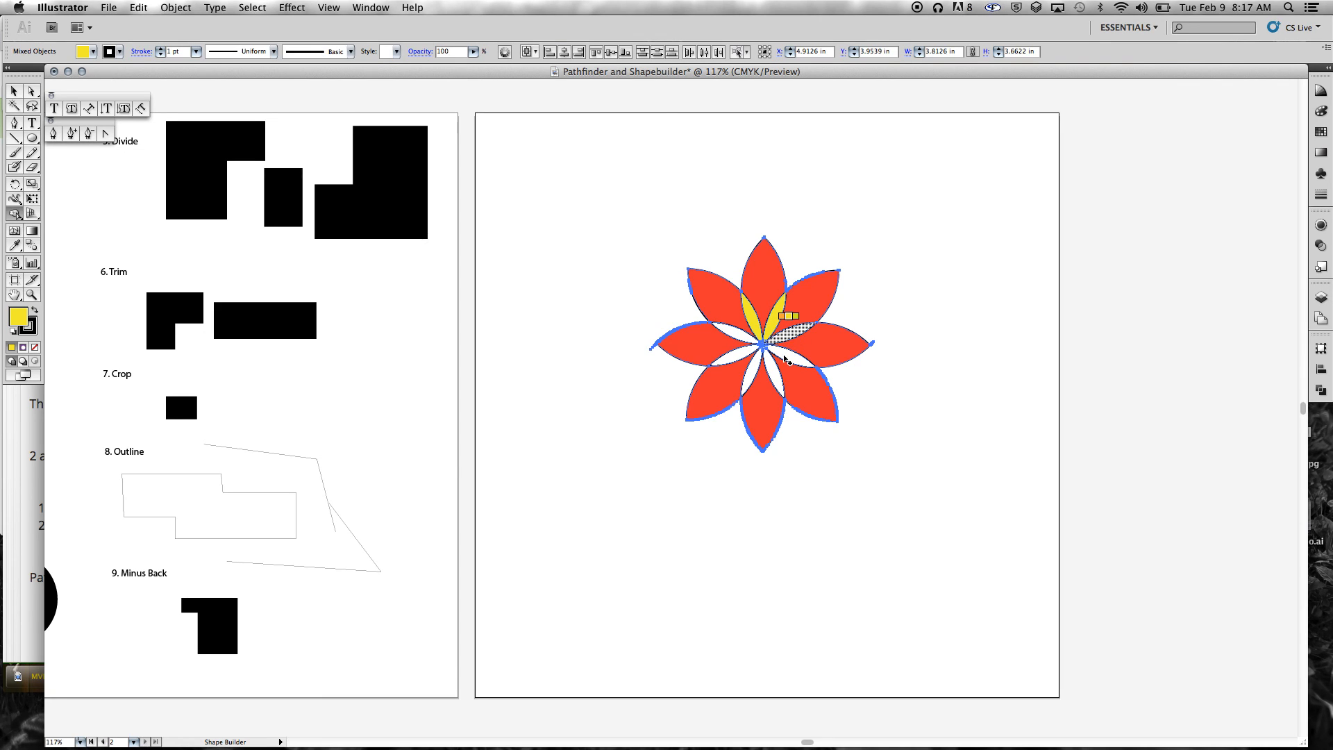
click(783, 357)
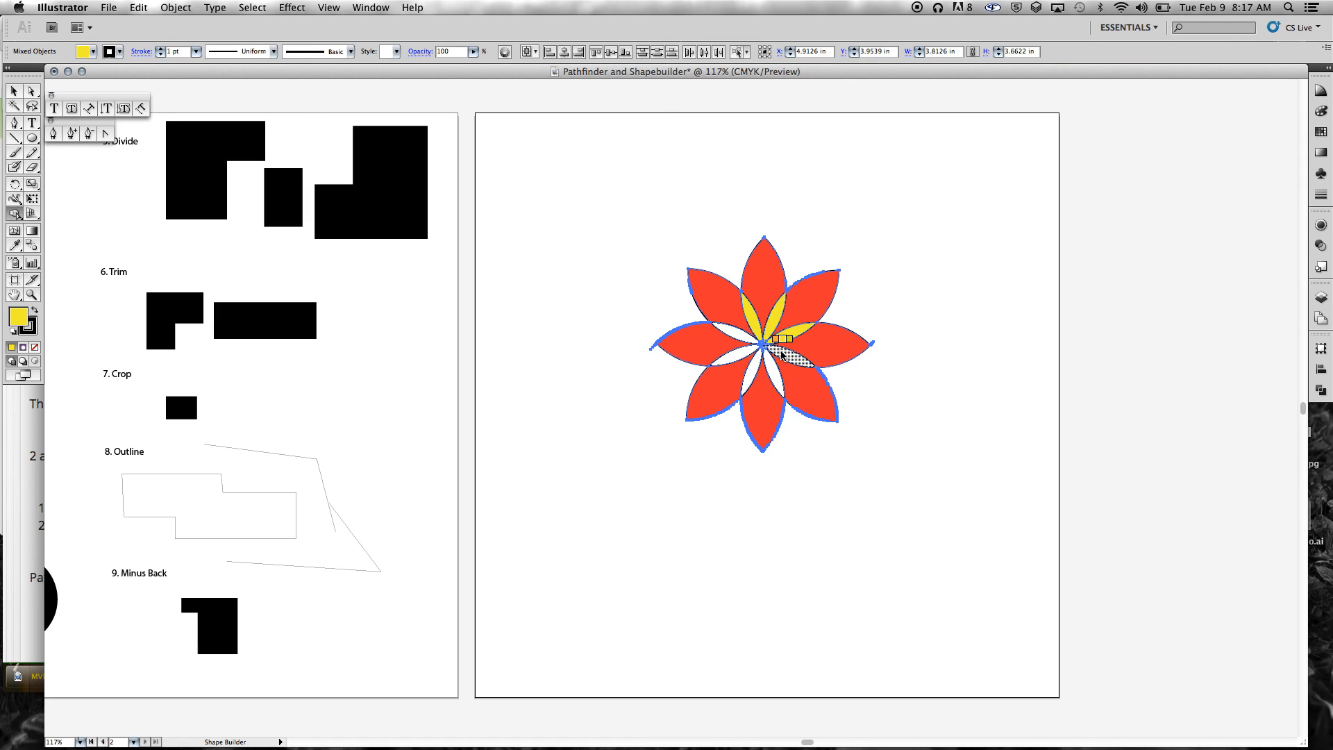
click(781, 354)
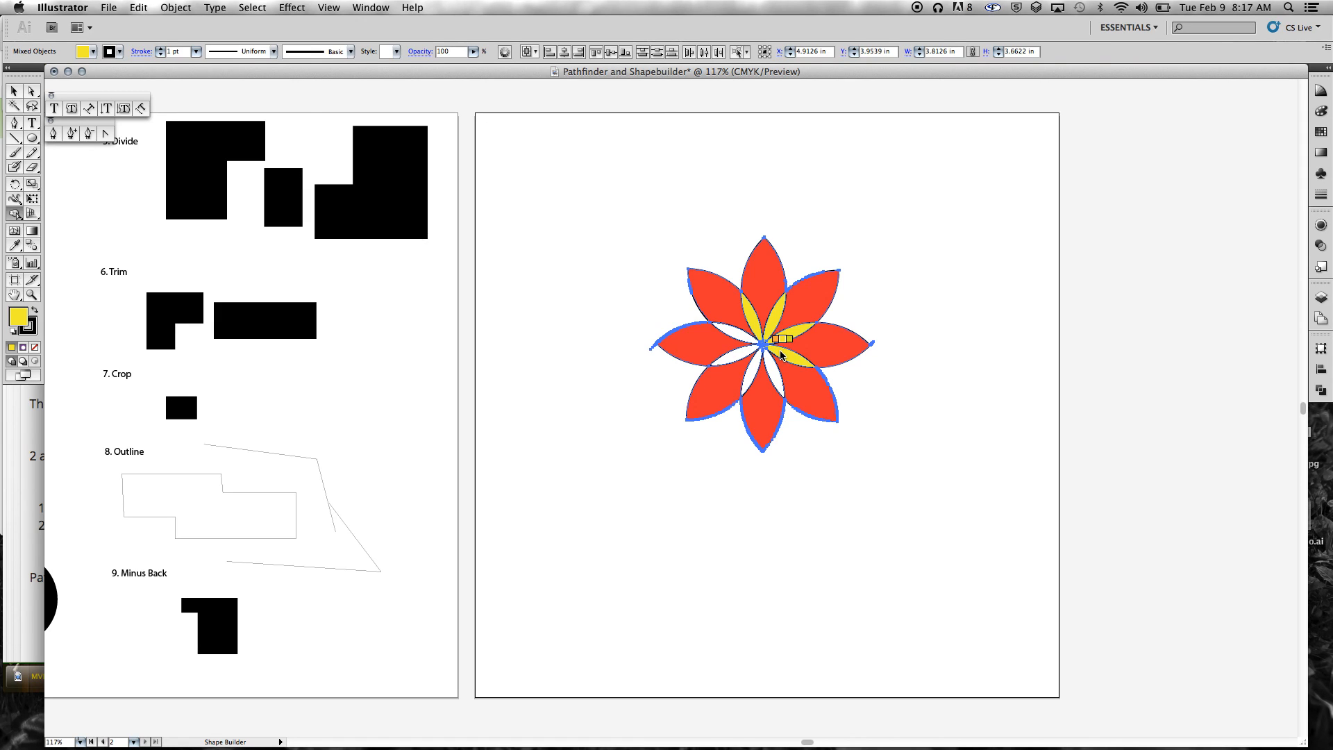